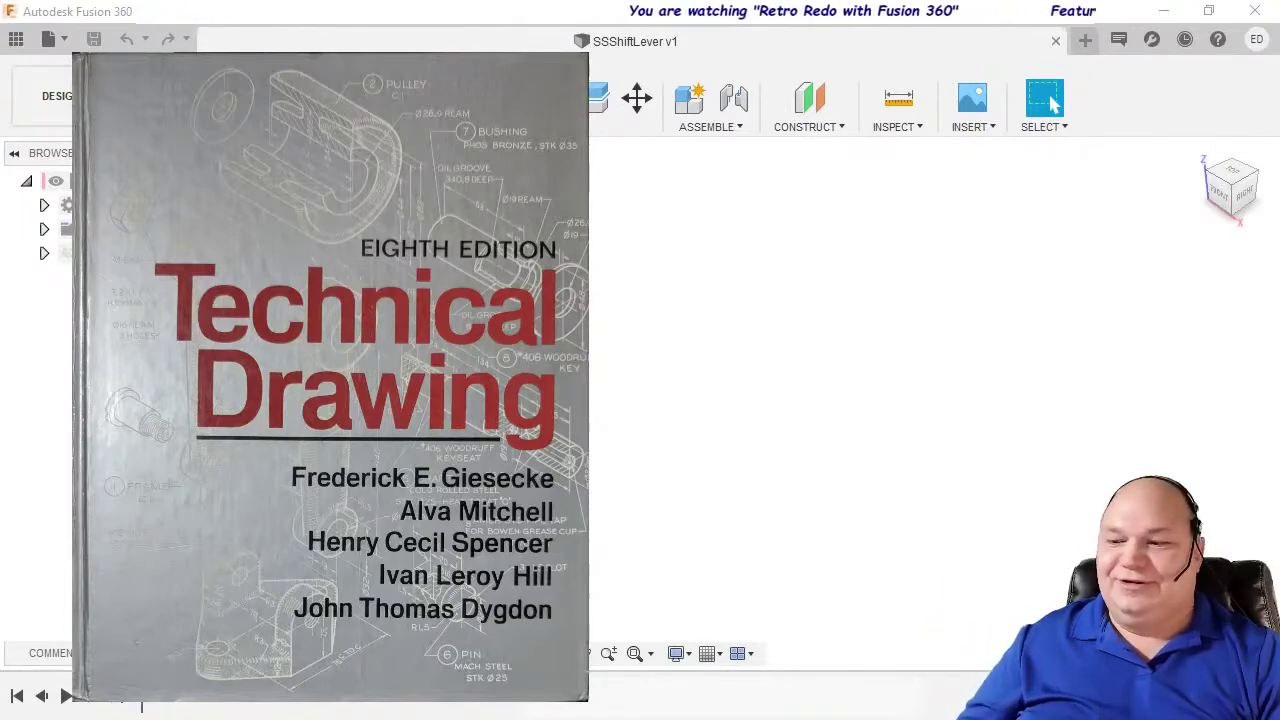
Step: Create a new sketch on the front (XZ) origin plane
click(1052, 102)
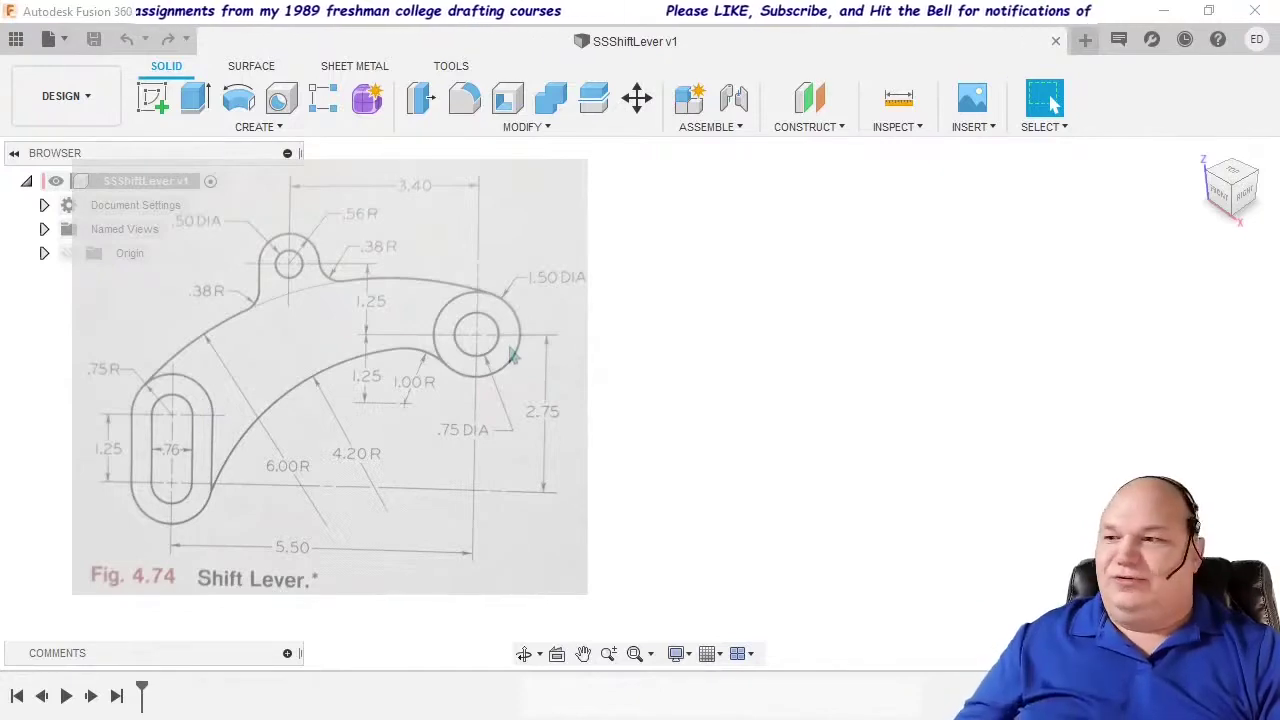
click(153, 97)
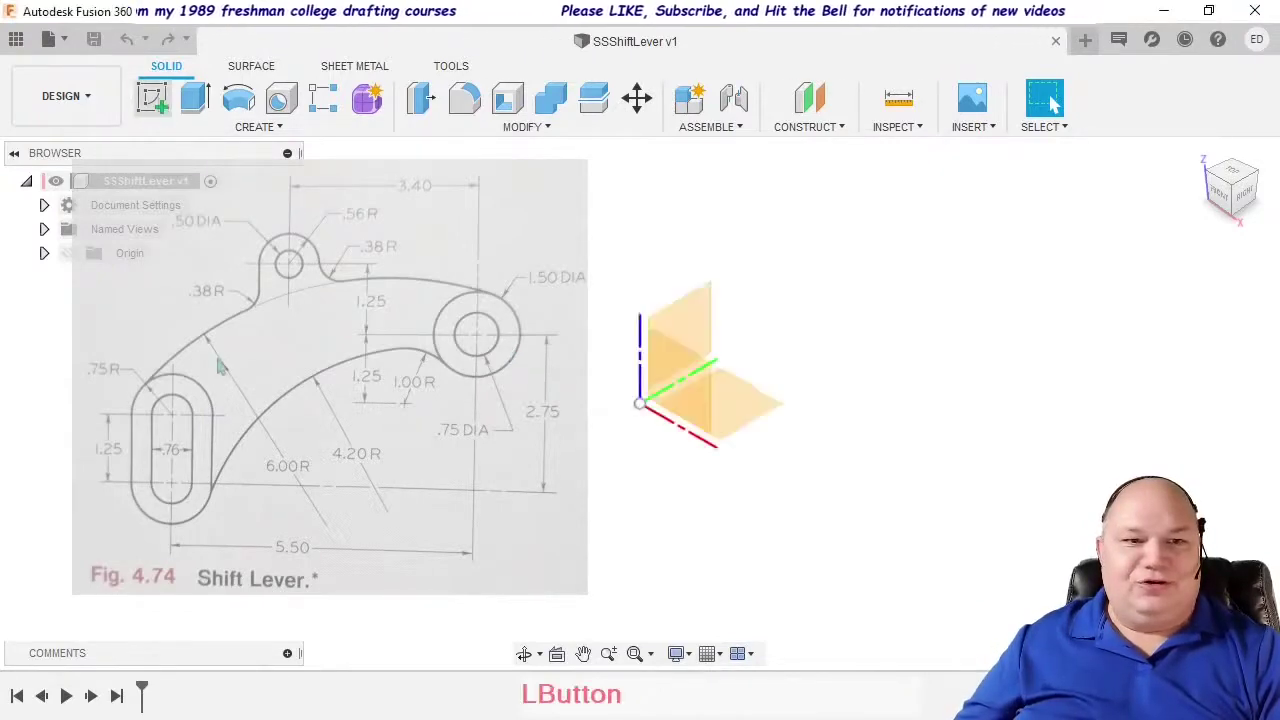
click(691, 403)
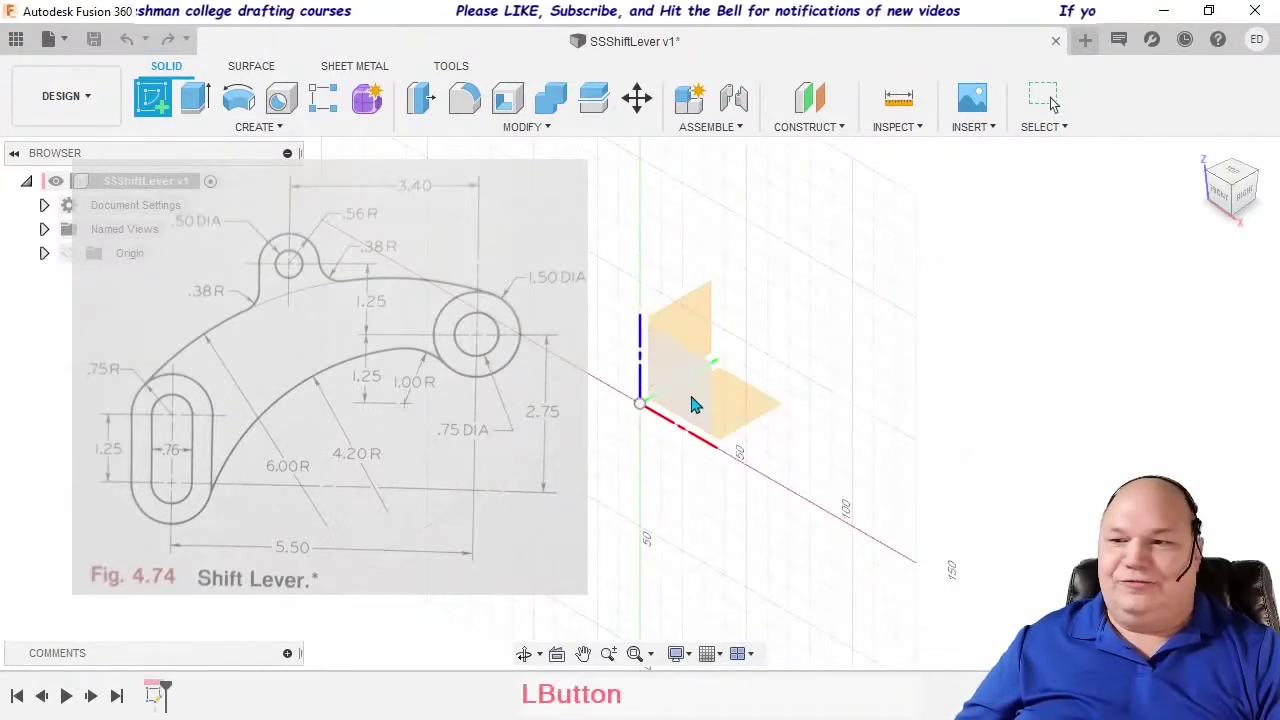
click(1228, 200)
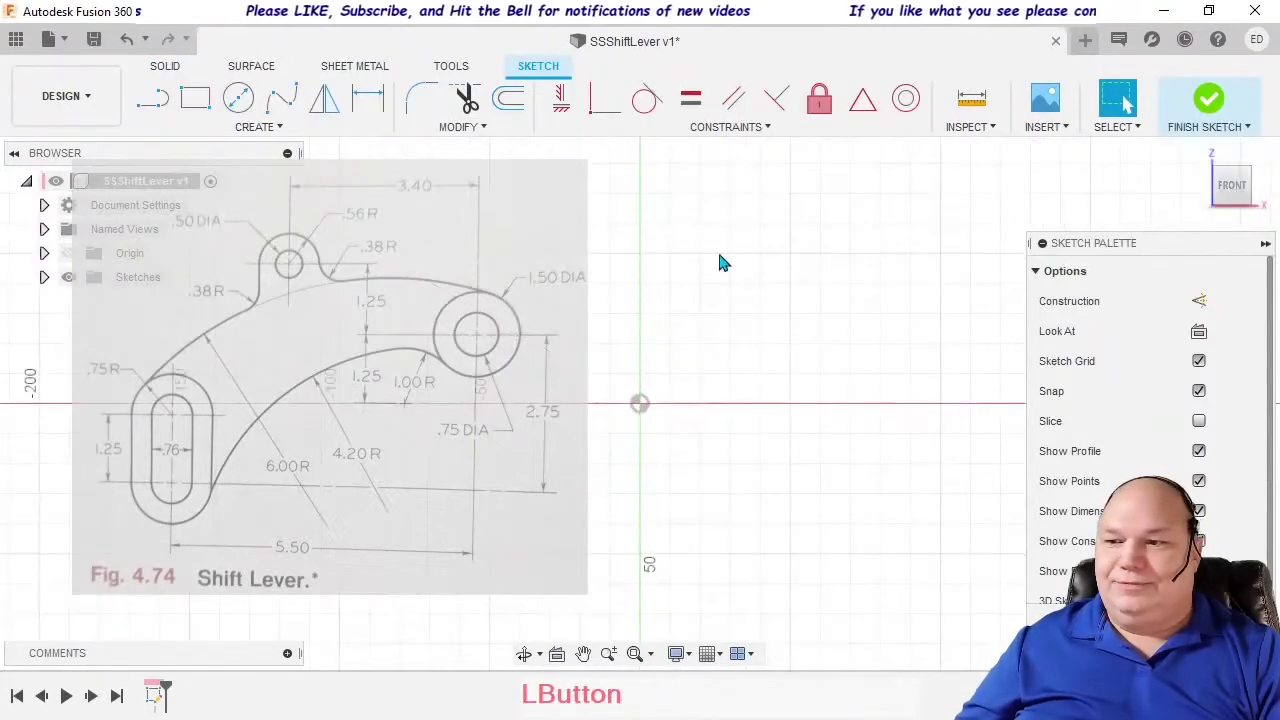
middle_drag(681, 362, 857, 237)
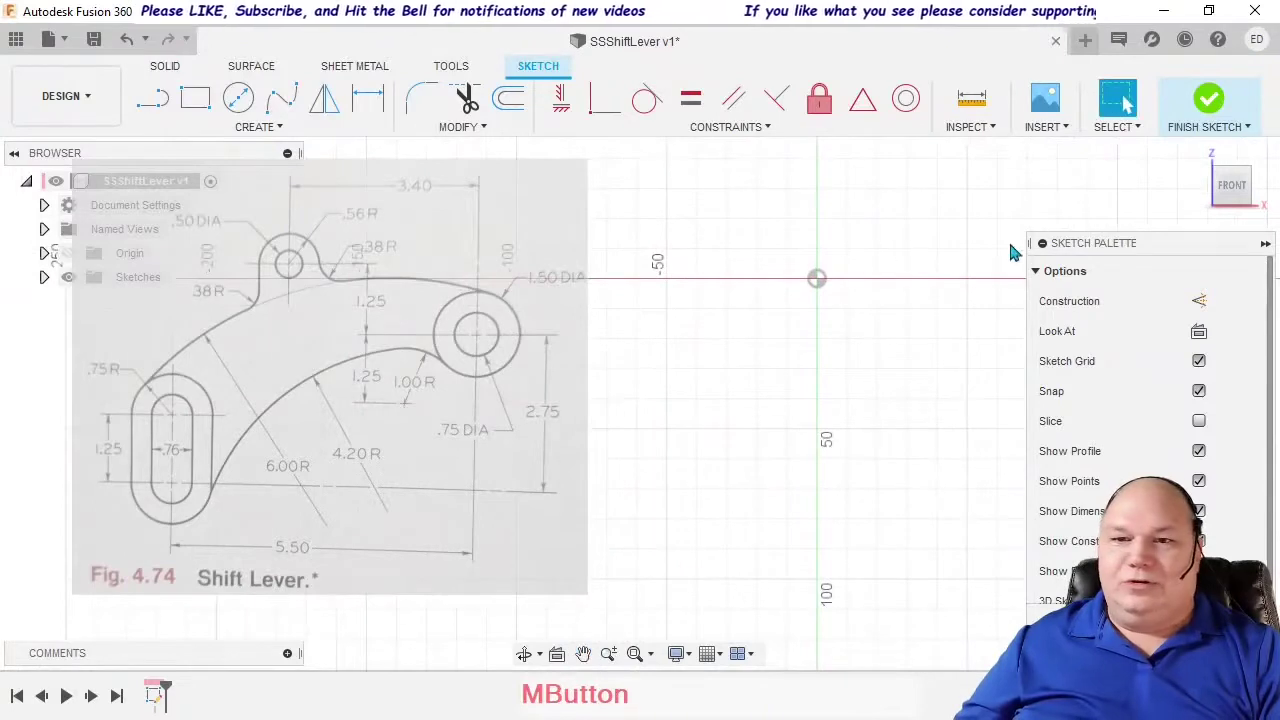
Step: Collapse the sketch palette and move it out of the way of the drawing area
click(1043, 243)
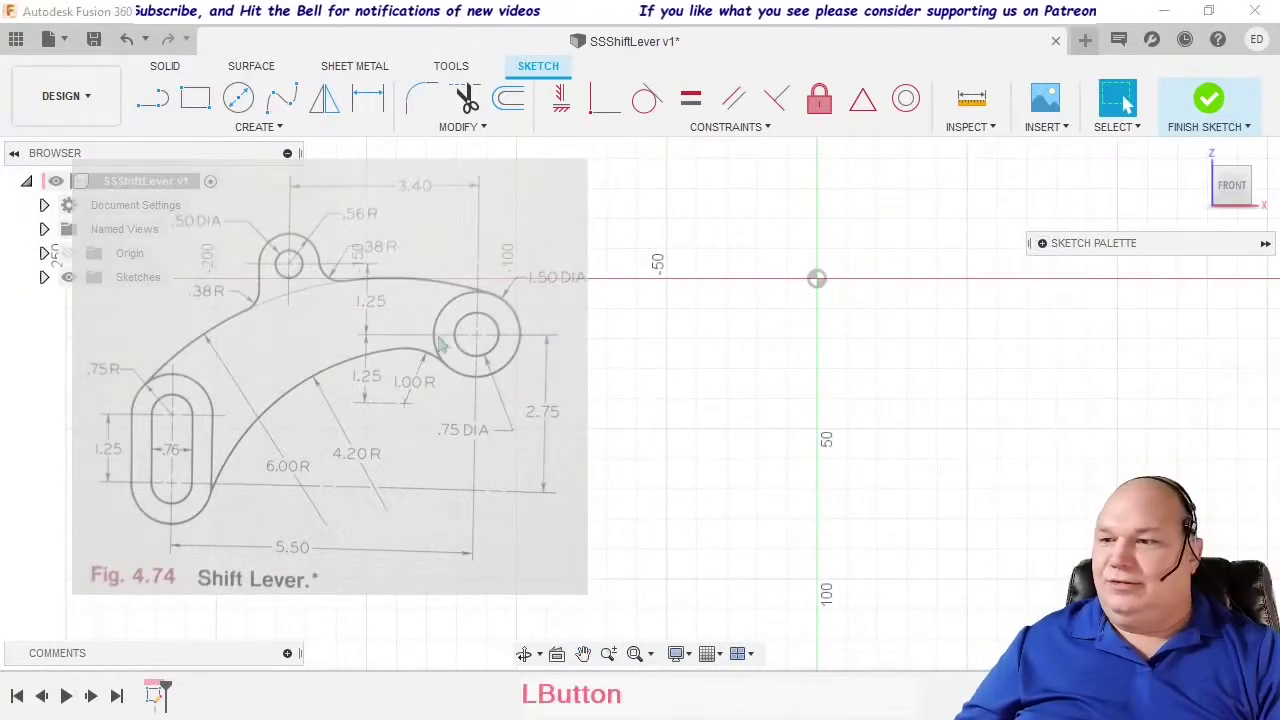
mouse_move(677, 334)
middle_down()
mouse_move(681, 379)
mouse_move(653, 382)
middle_up()
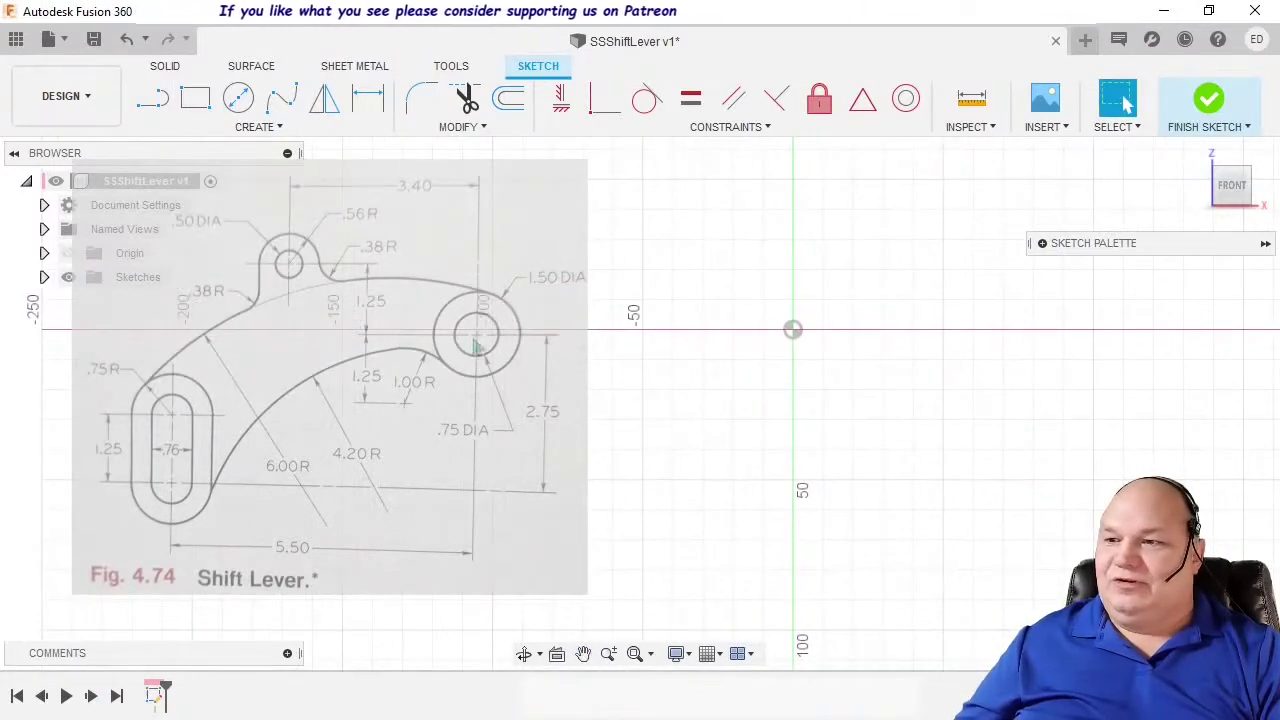
mouse_move(756, 384)
middle_down()
mouse_move(726, 414)
mouse_move(781, 388)
middle_up()
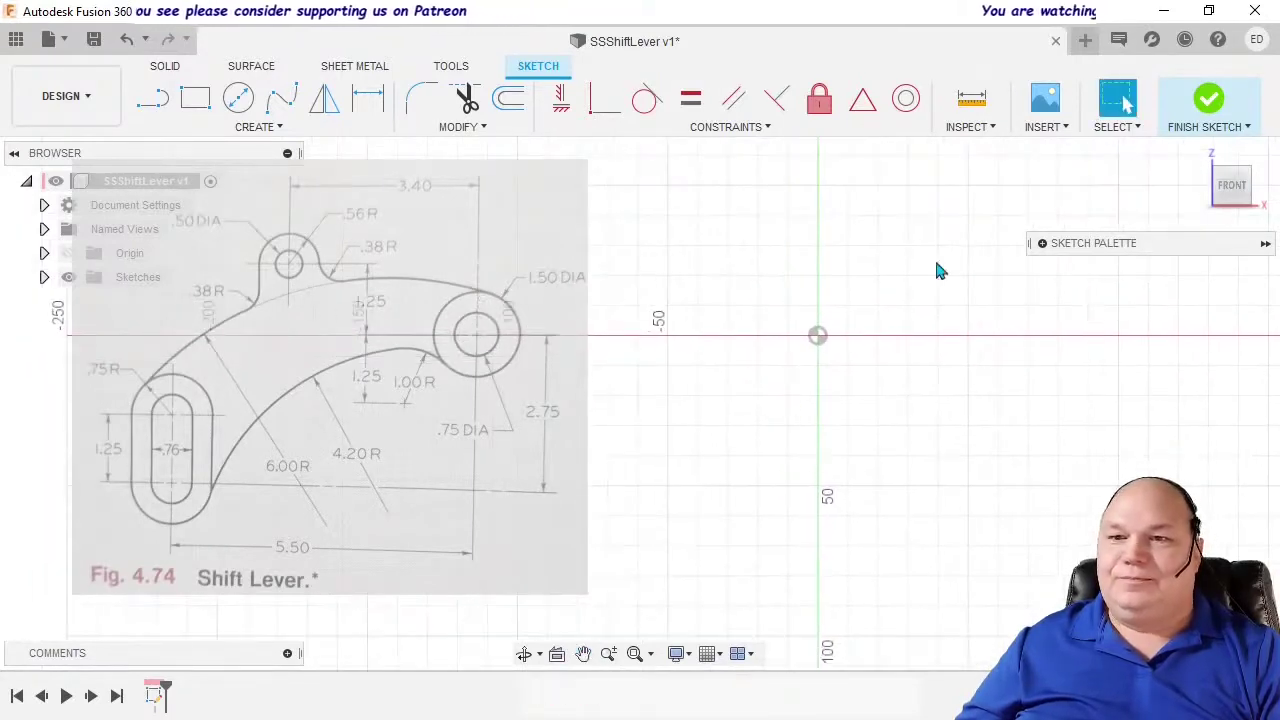
mouse_move(1094, 248)
mouse_down()
mouse_move(966, 194)
mouse_move(880, 103)
mouse_move(876, 55)
mouse_move(824, 44)
mouse_up()
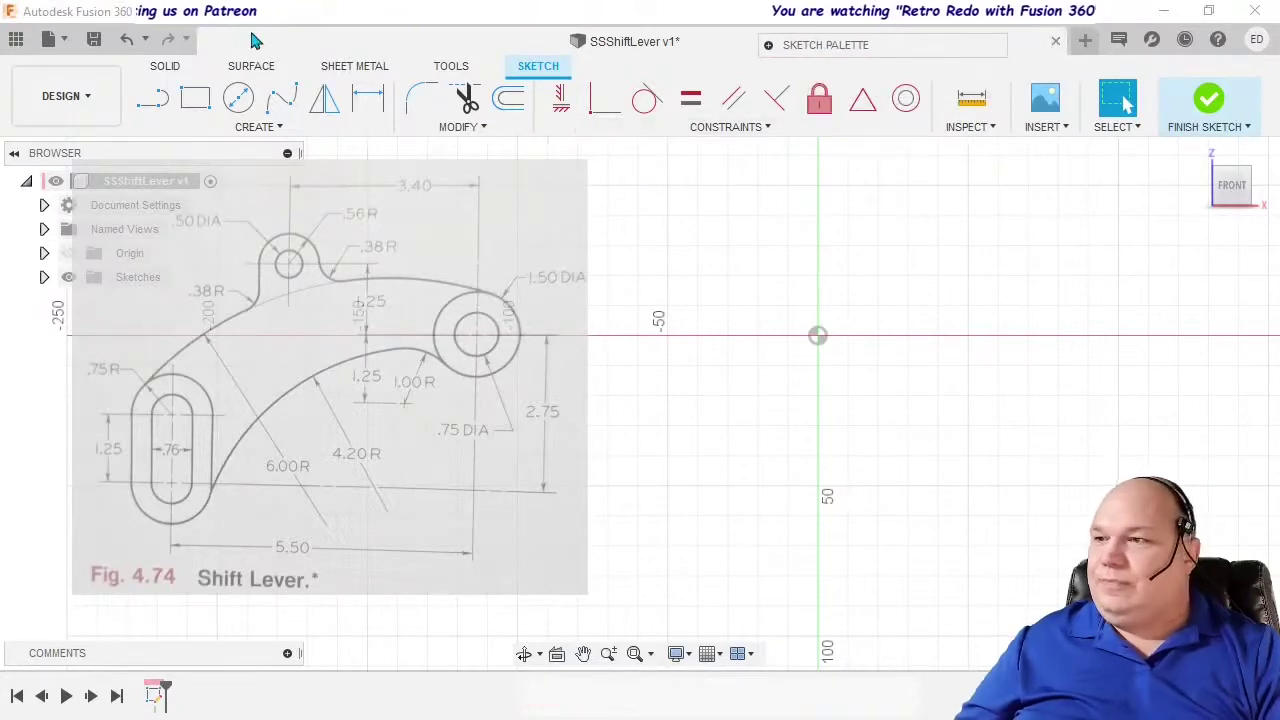
Step: Change the document's active units to inches
click(155, 100)
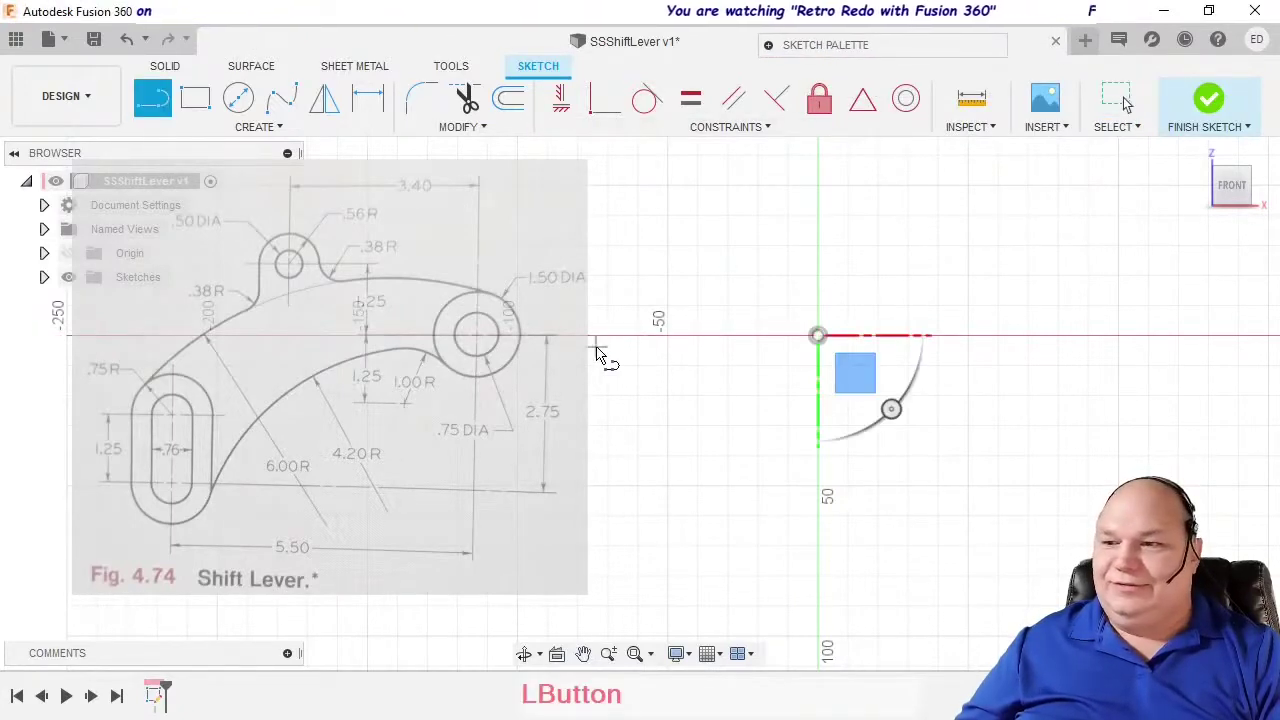
key(Escape)
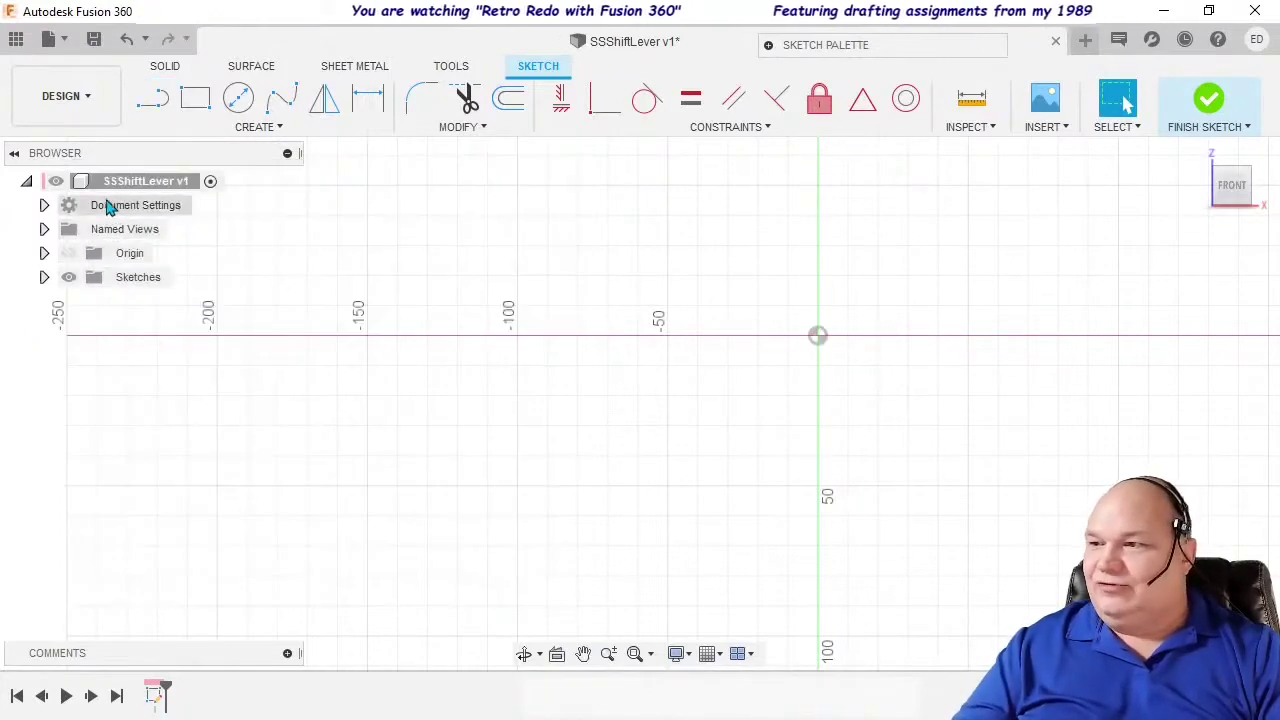
click(44, 205)
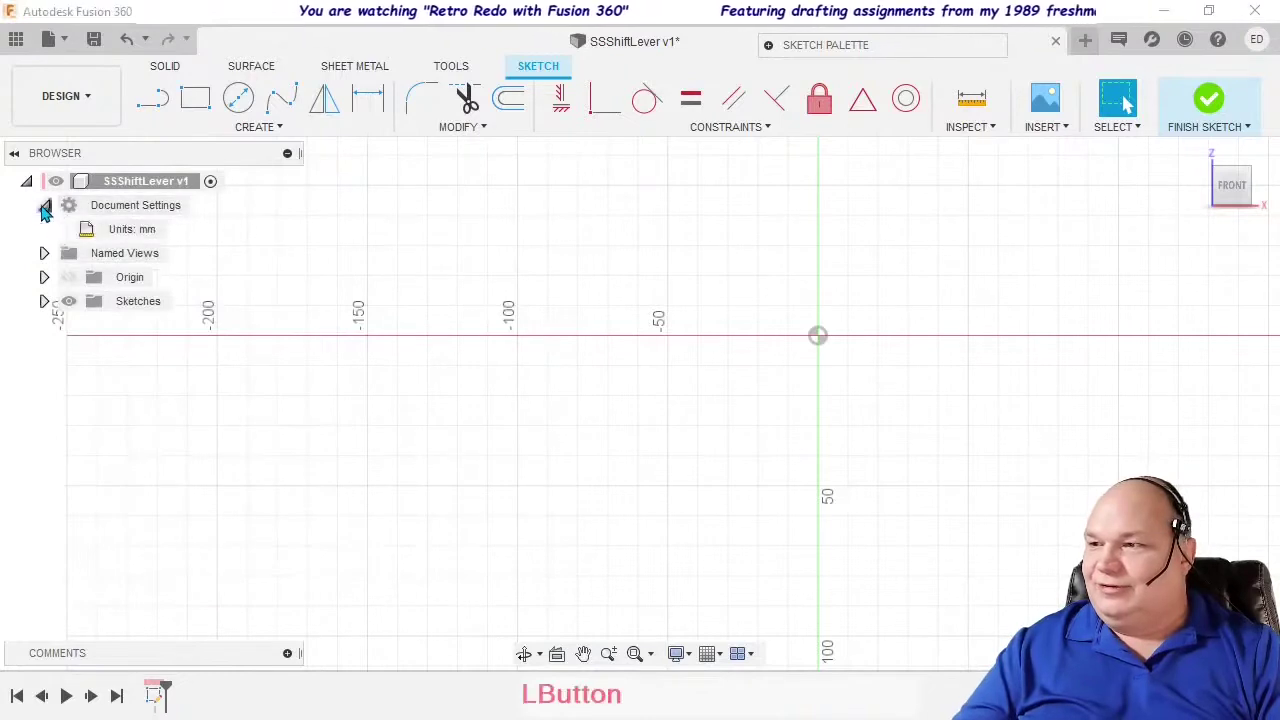
click(176, 231)
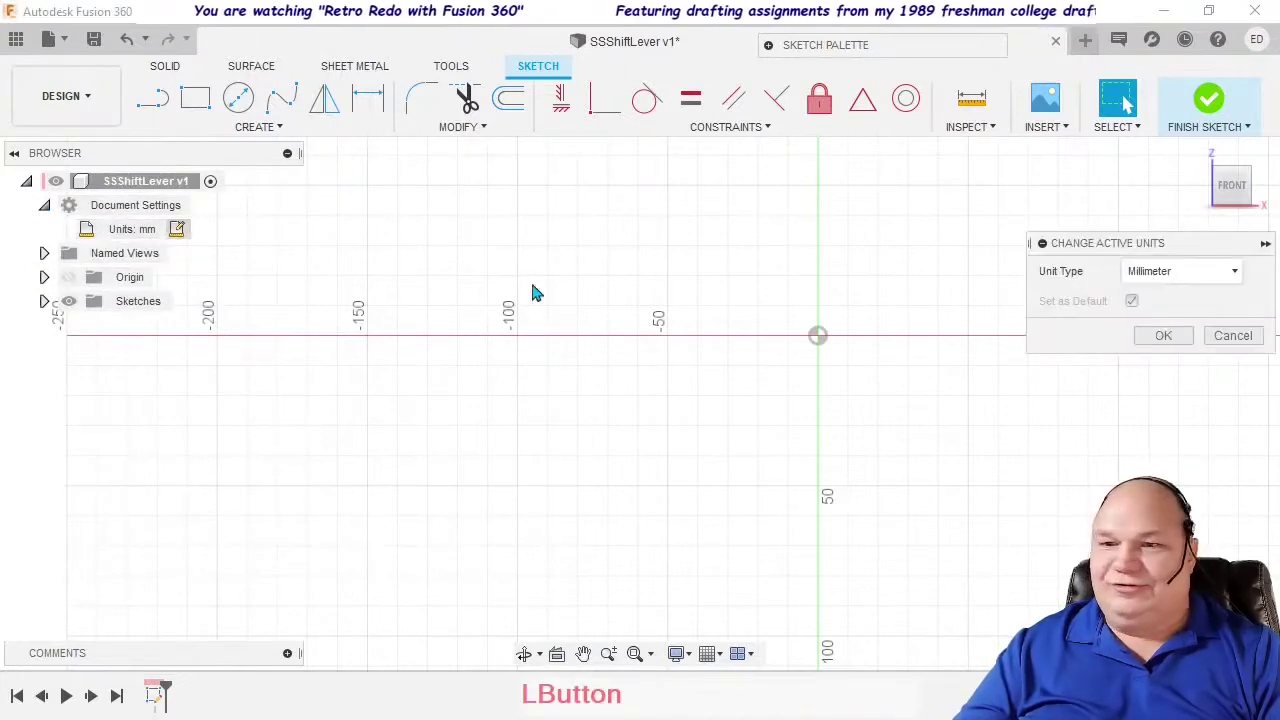
click(1168, 276)
click(1157, 364)
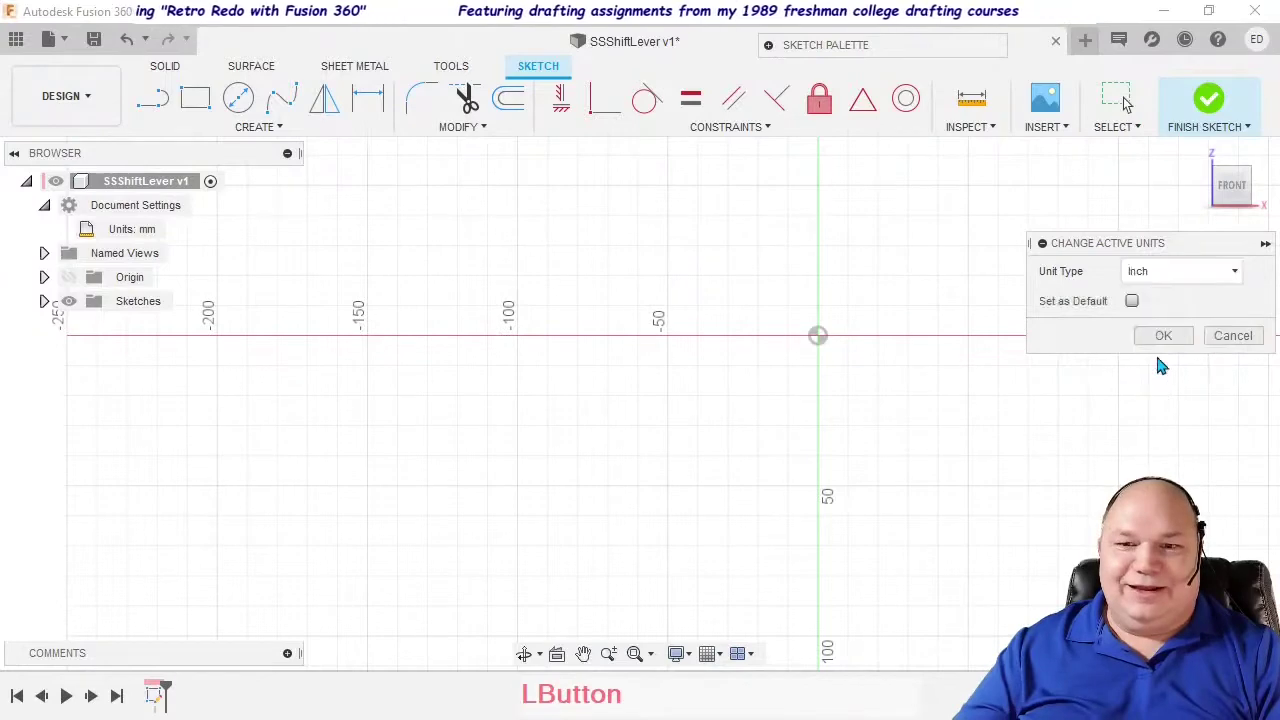
click(1162, 337)
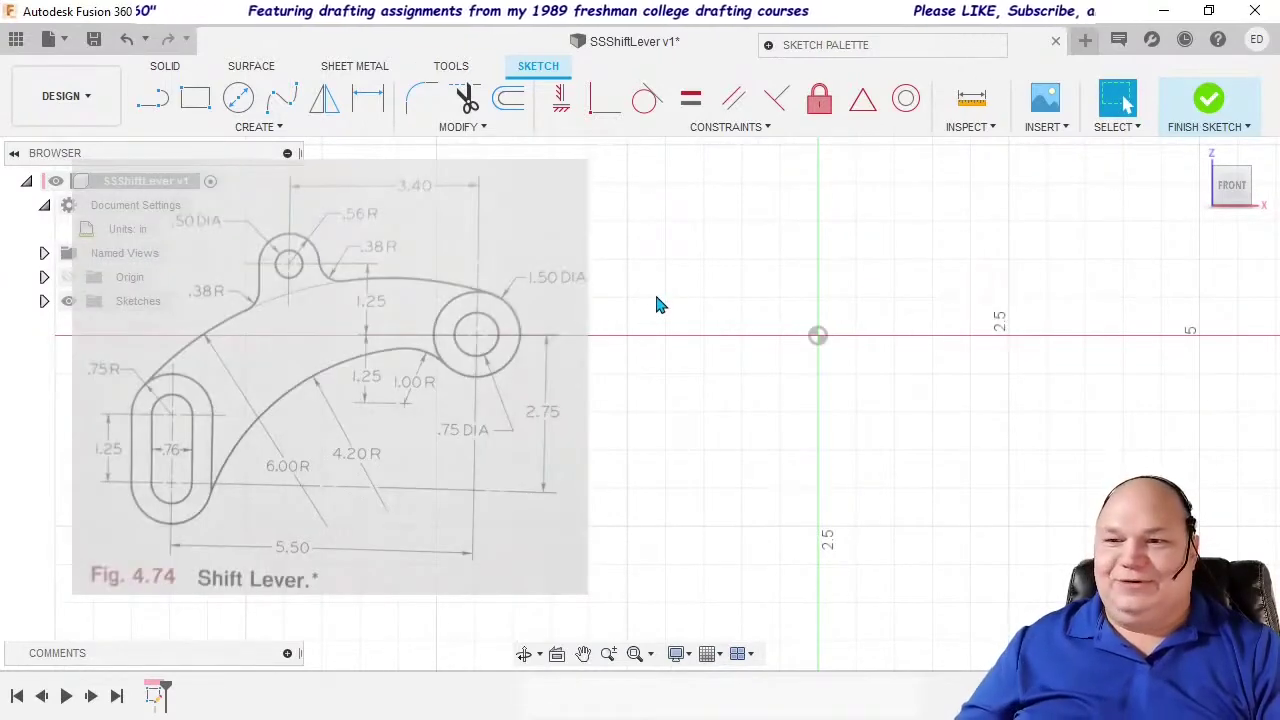
Step: Sketch a horizontal line about 11 in long, centered on the origin
scroll(714, 323, down, 3)
mouse_move(714, 323)
middle_down()
mouse_move(883, 309)
mouse_move(837, 300)
middle_up()
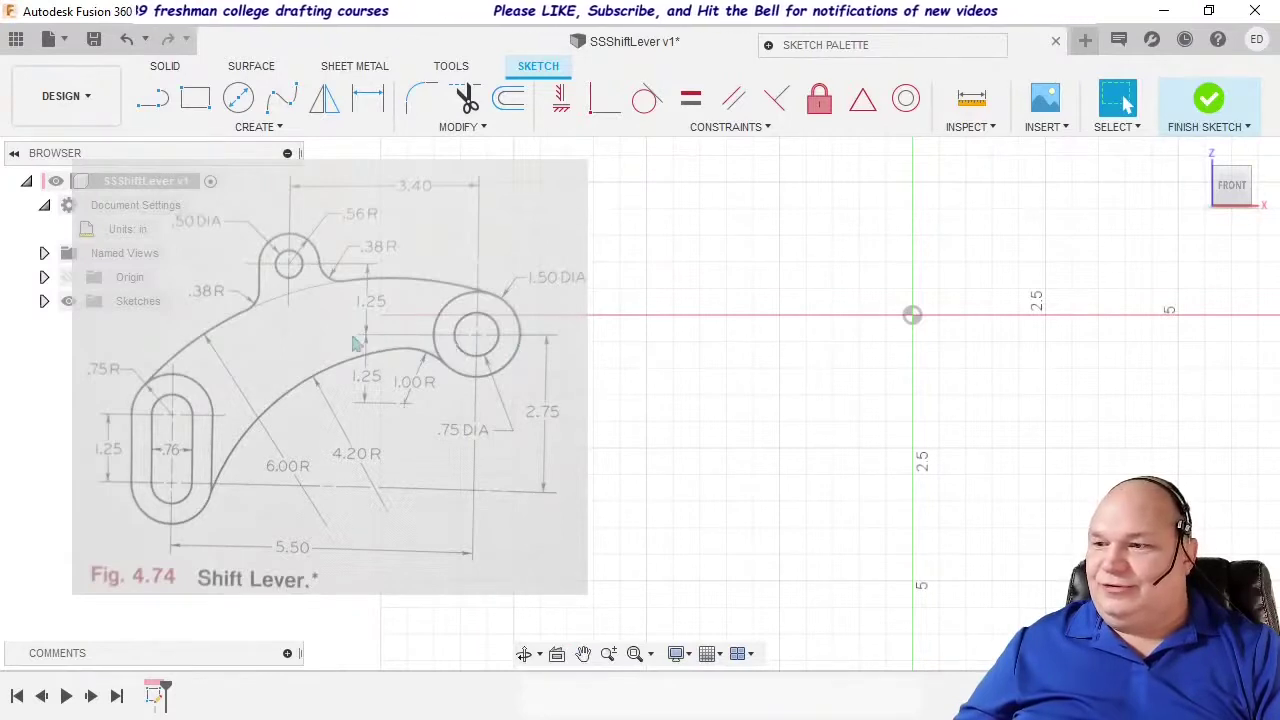
mouse_move(737, 434)
middle_down()
mouse_move(723, 449)
mouse_move(725, 438)
middle_up()
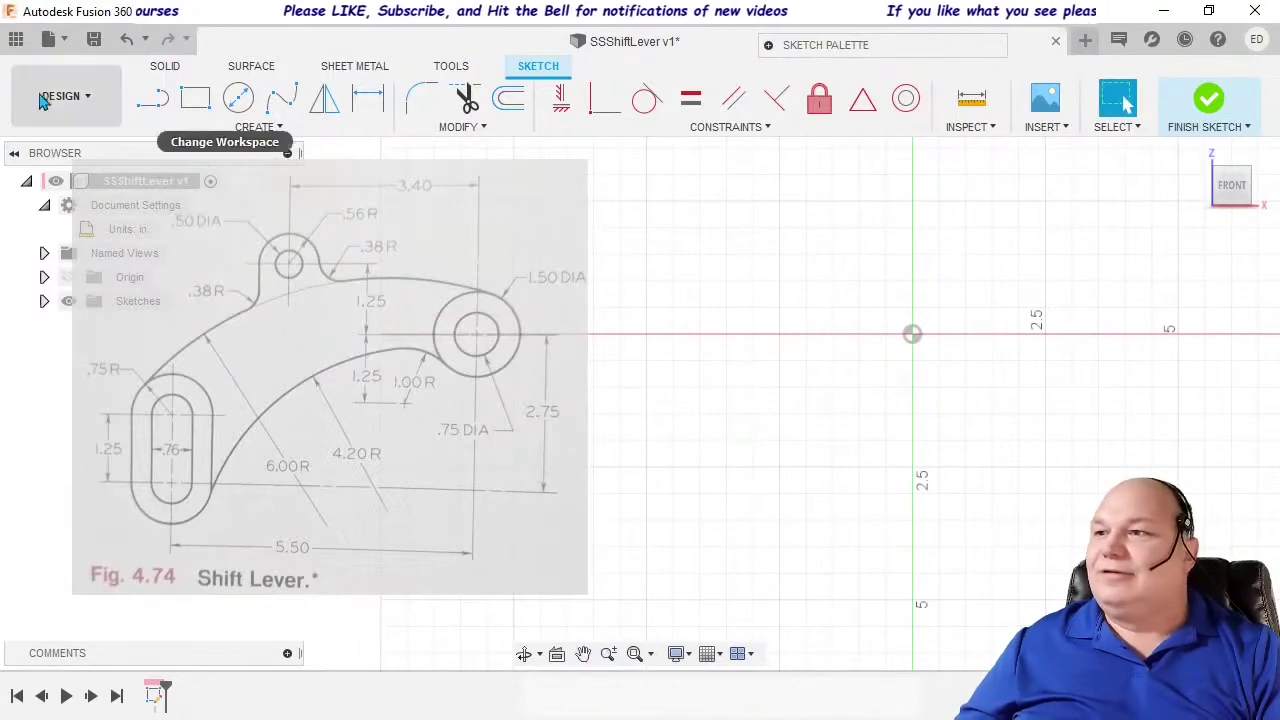
click(155, 100)
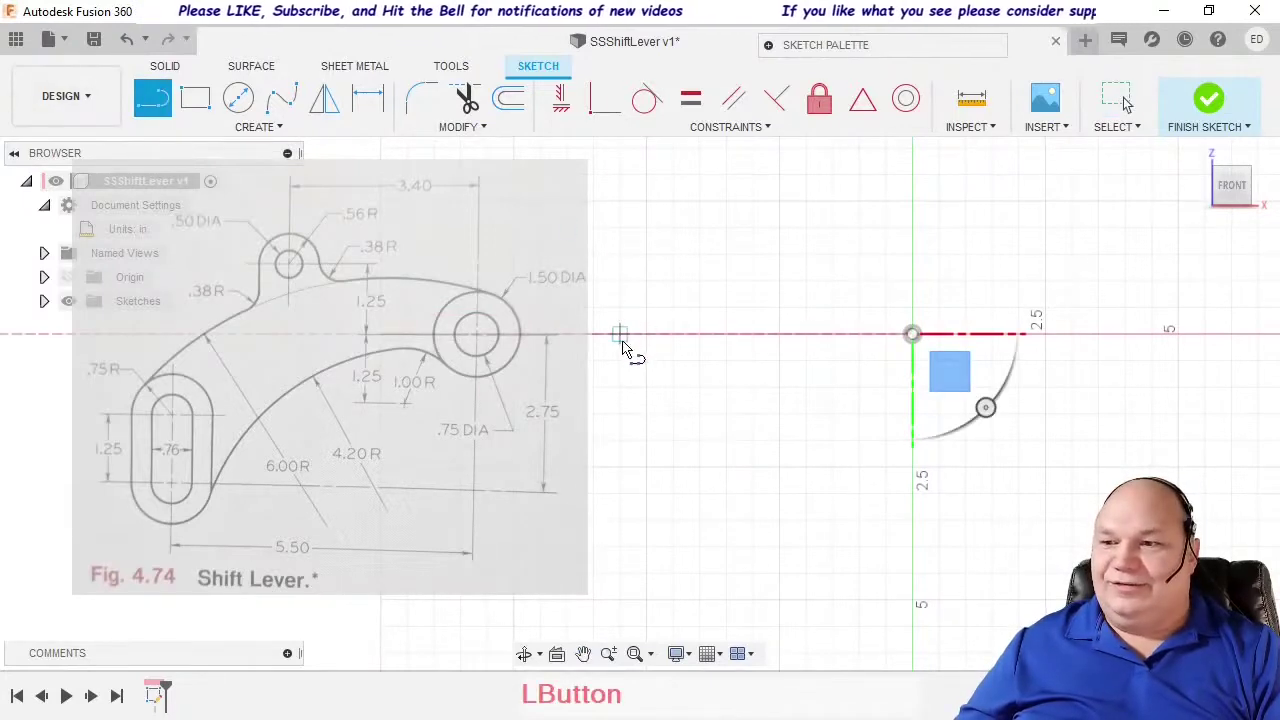
click(633, 345)
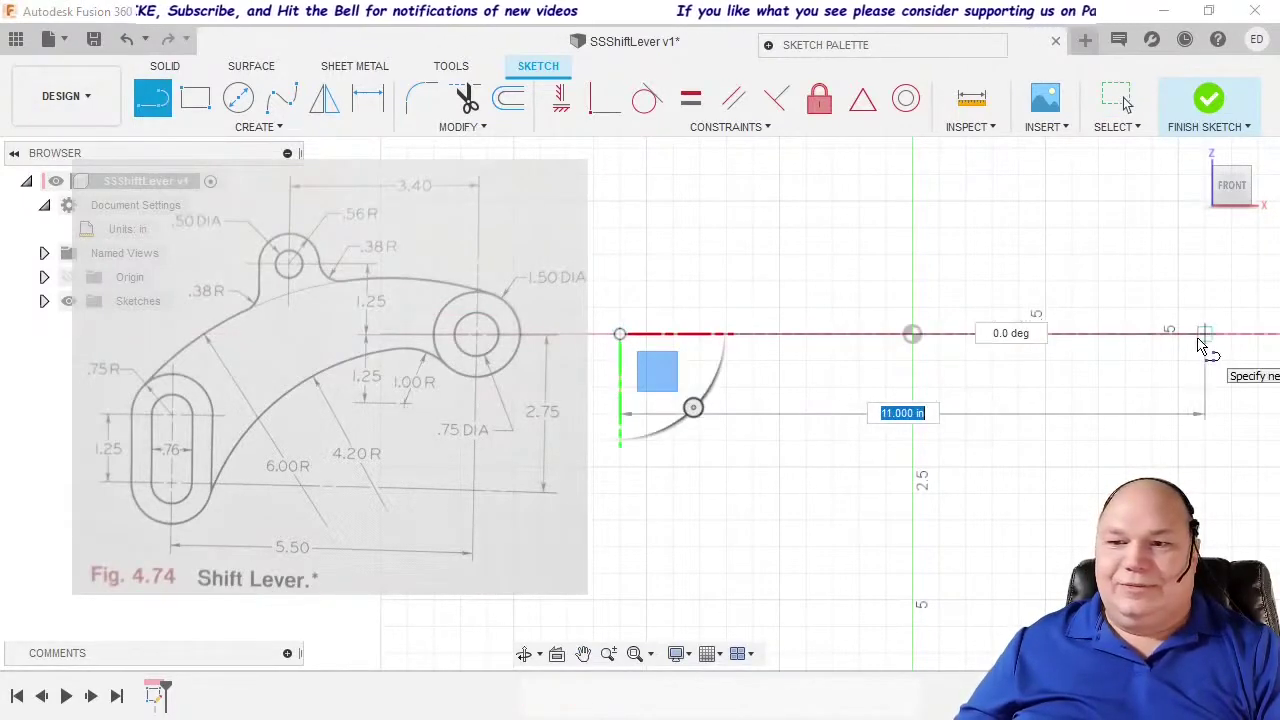
click(1201, 343)
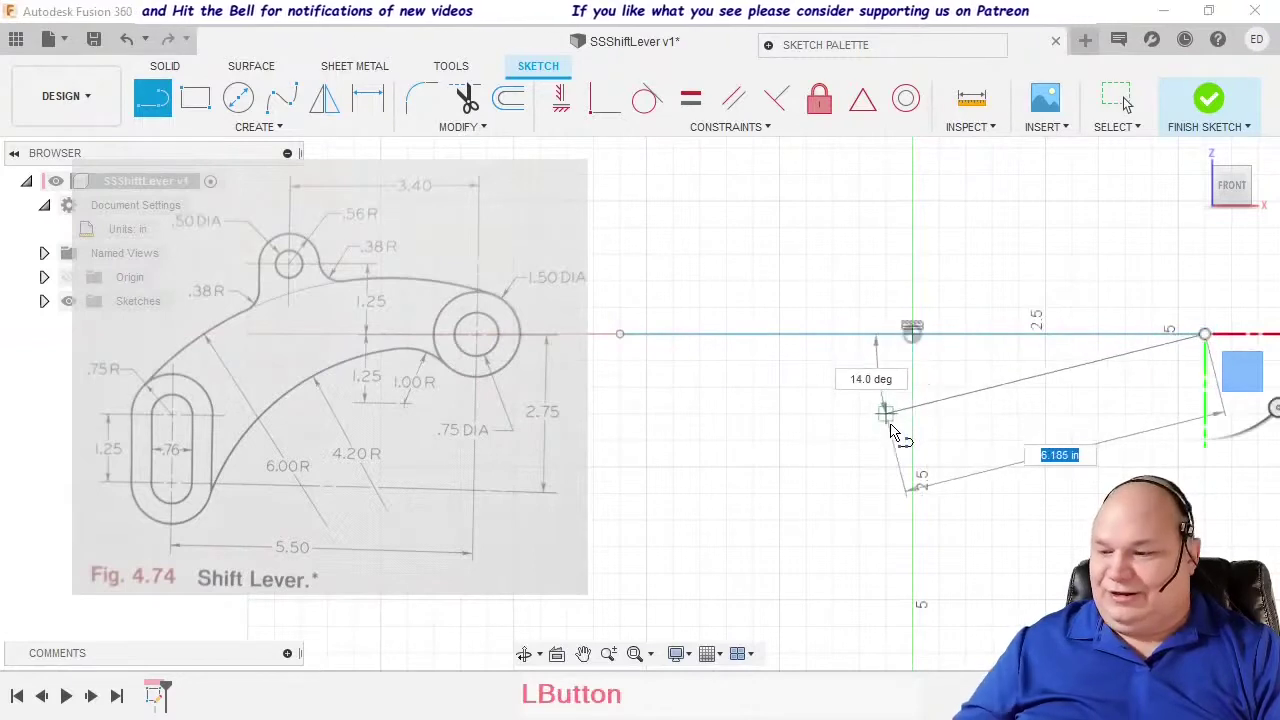
key(Escape)
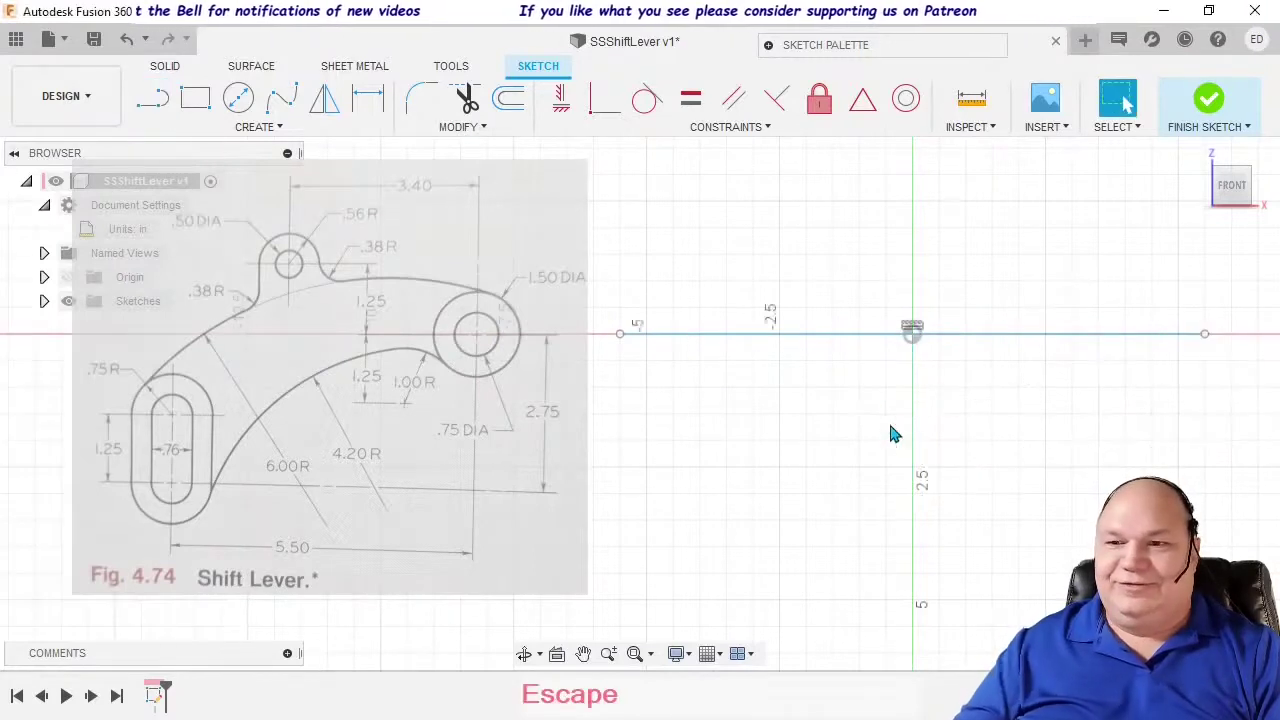
Step: Convert the horizontal line to construction geometry, and turn on construction mode for new sketch curves
click(838, 345)
click(768, 45)
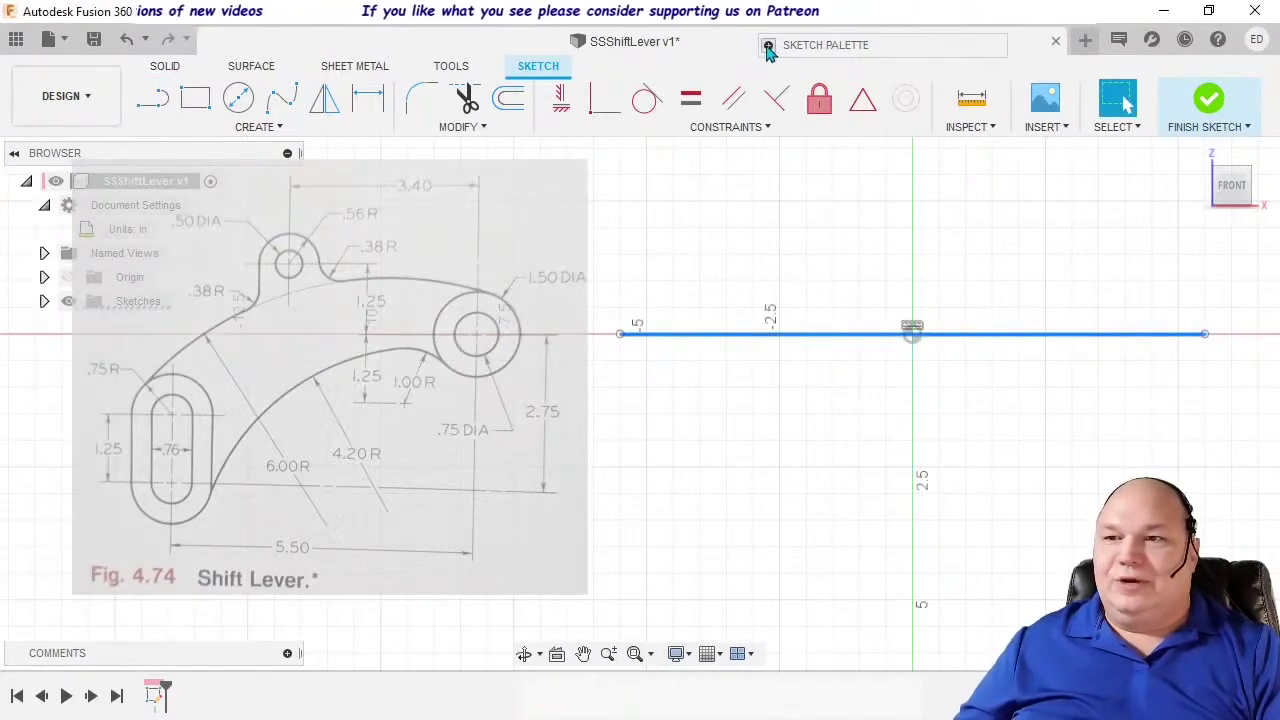
click(931, 104)
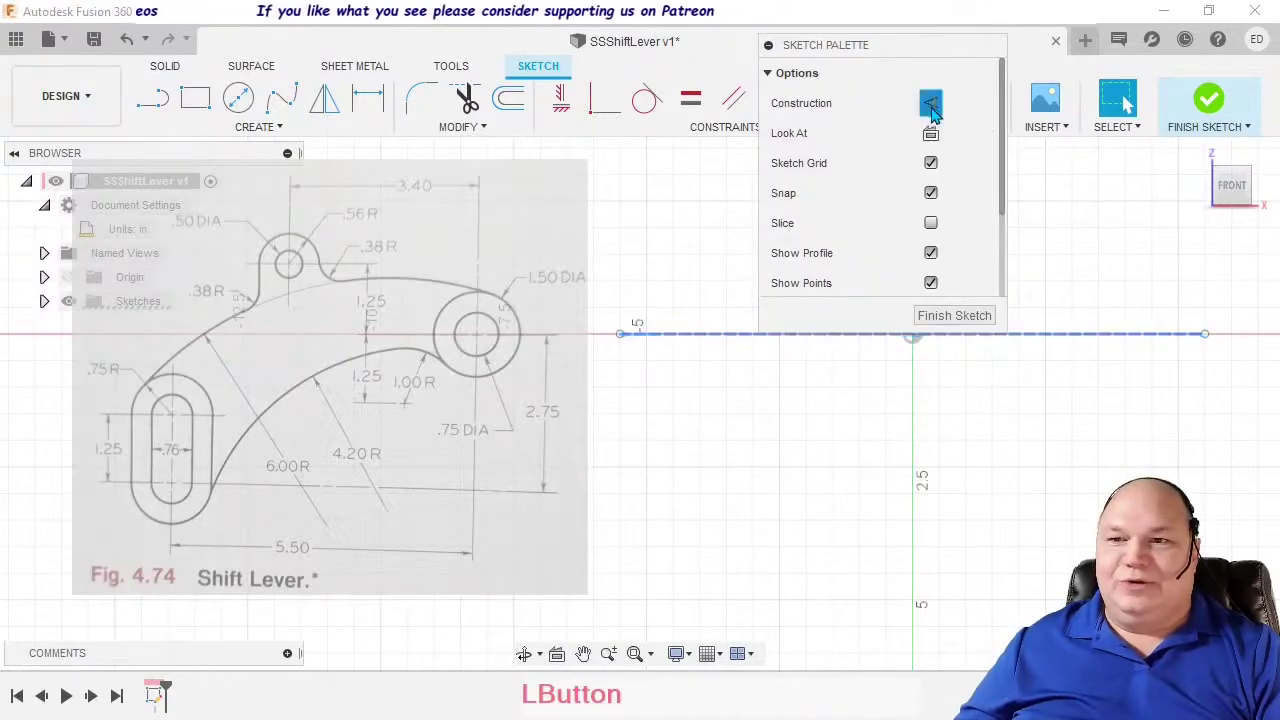
click(1092, 256)
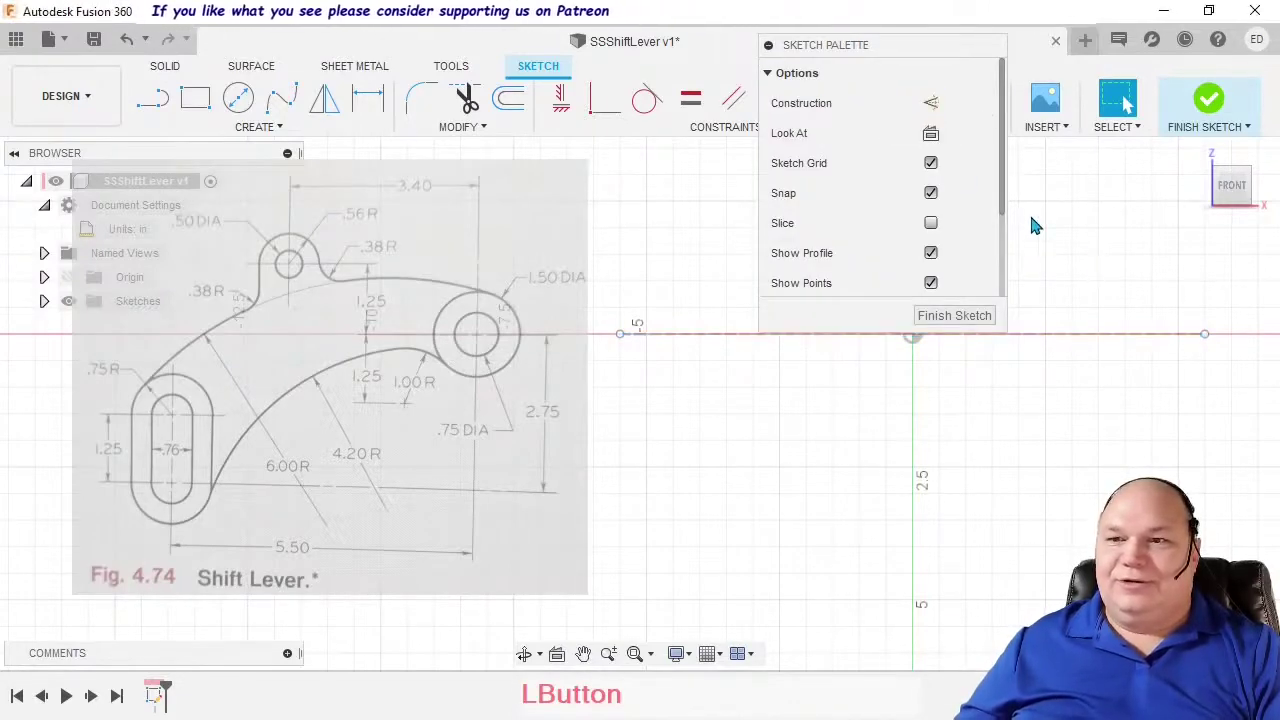
click(933, 105)
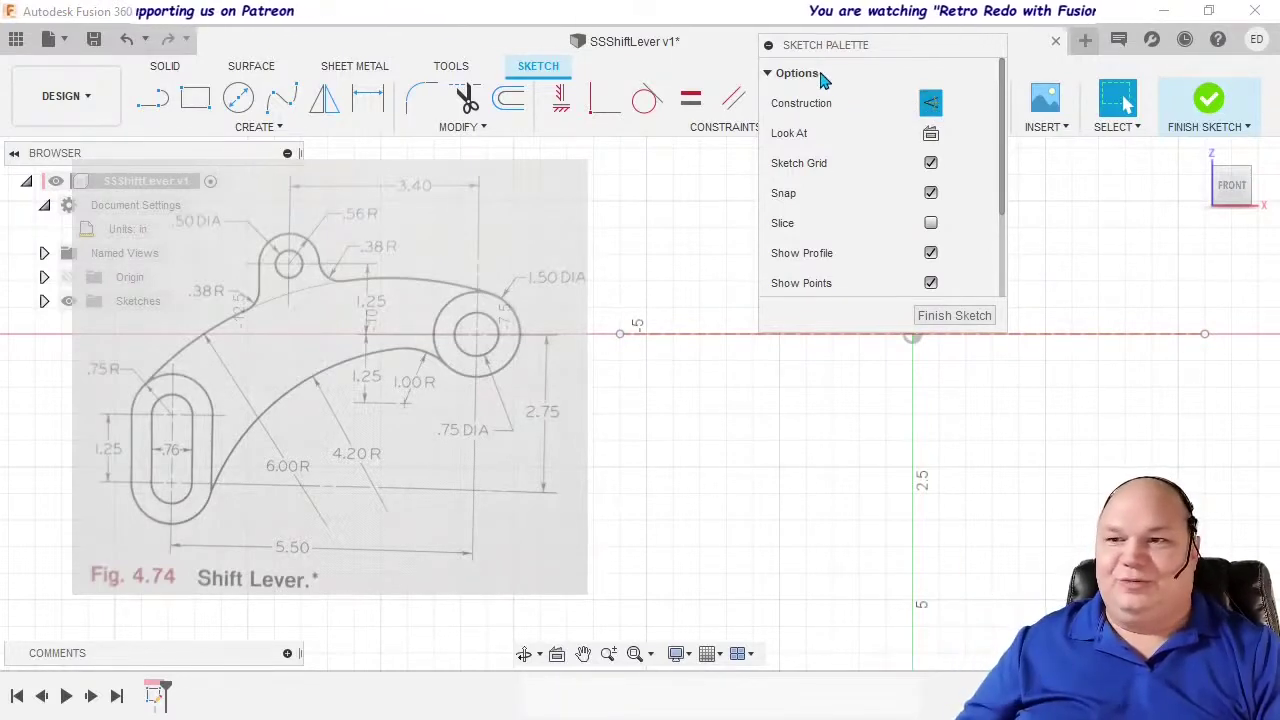
click(768, 46)
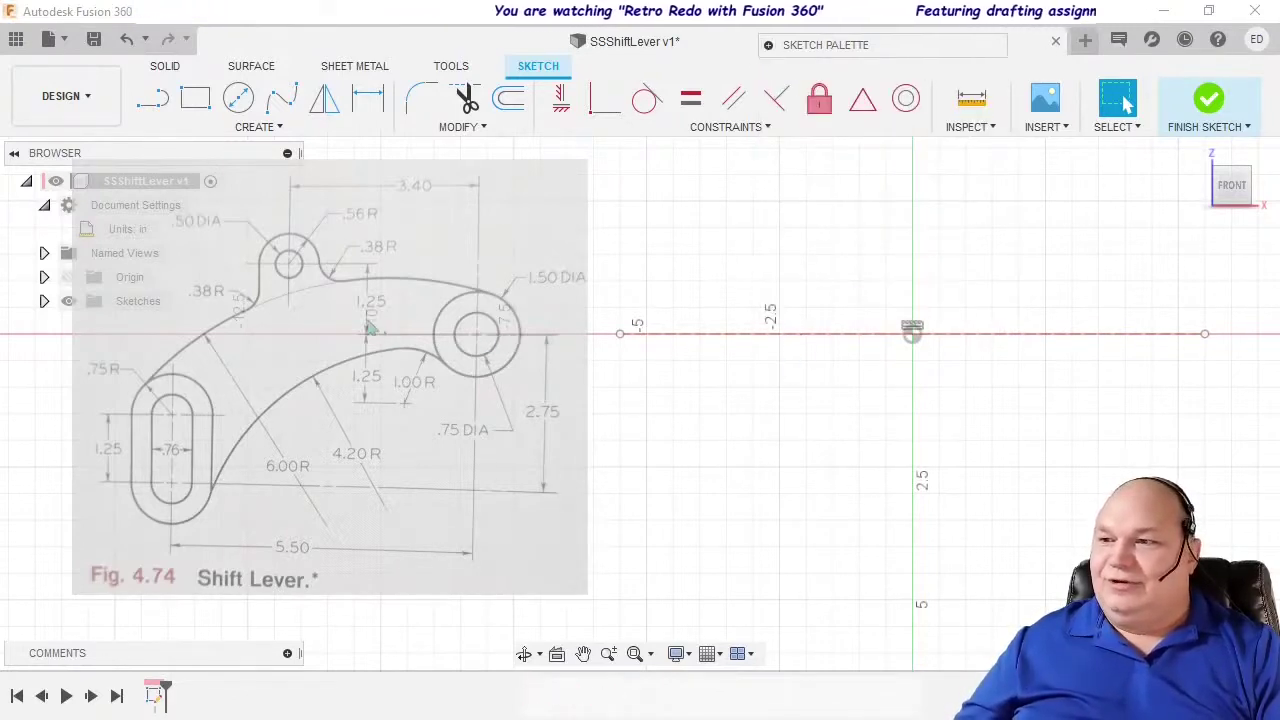
Step: Offset the horizontal construction line through the origin upward by 1.25 in
middle_drag(736, 421, 785, 467)
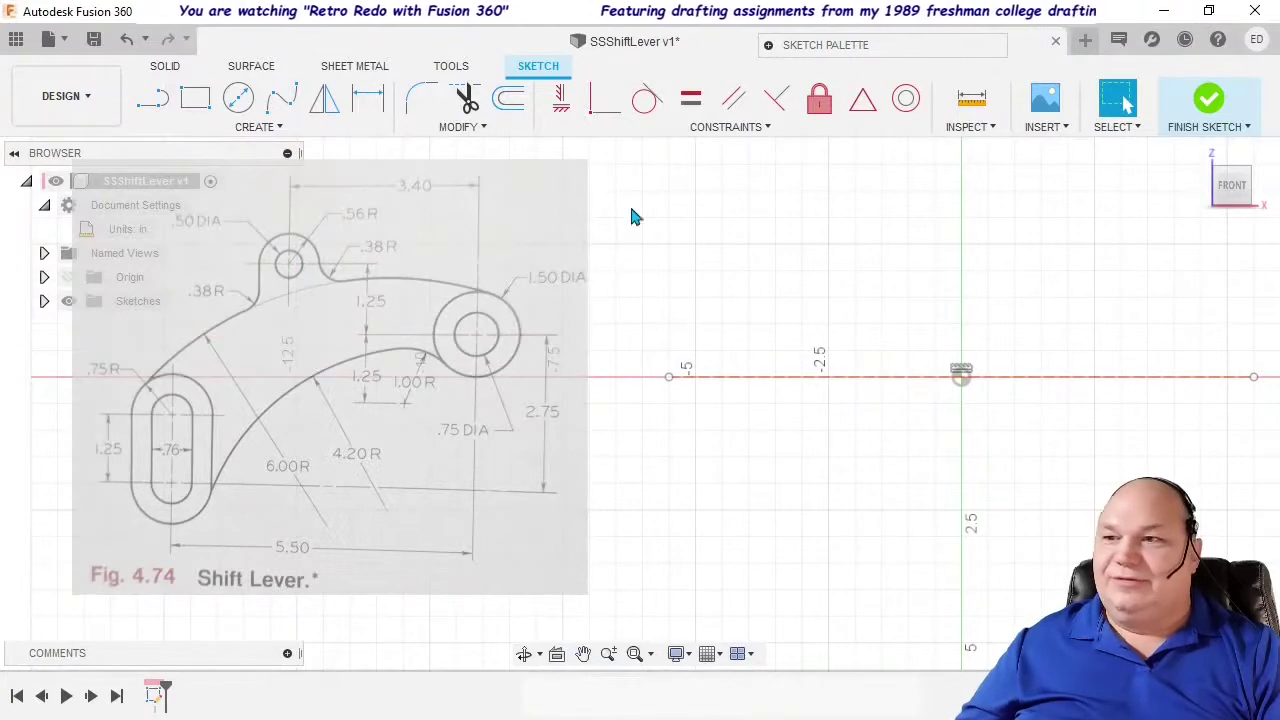
click(508, 97)
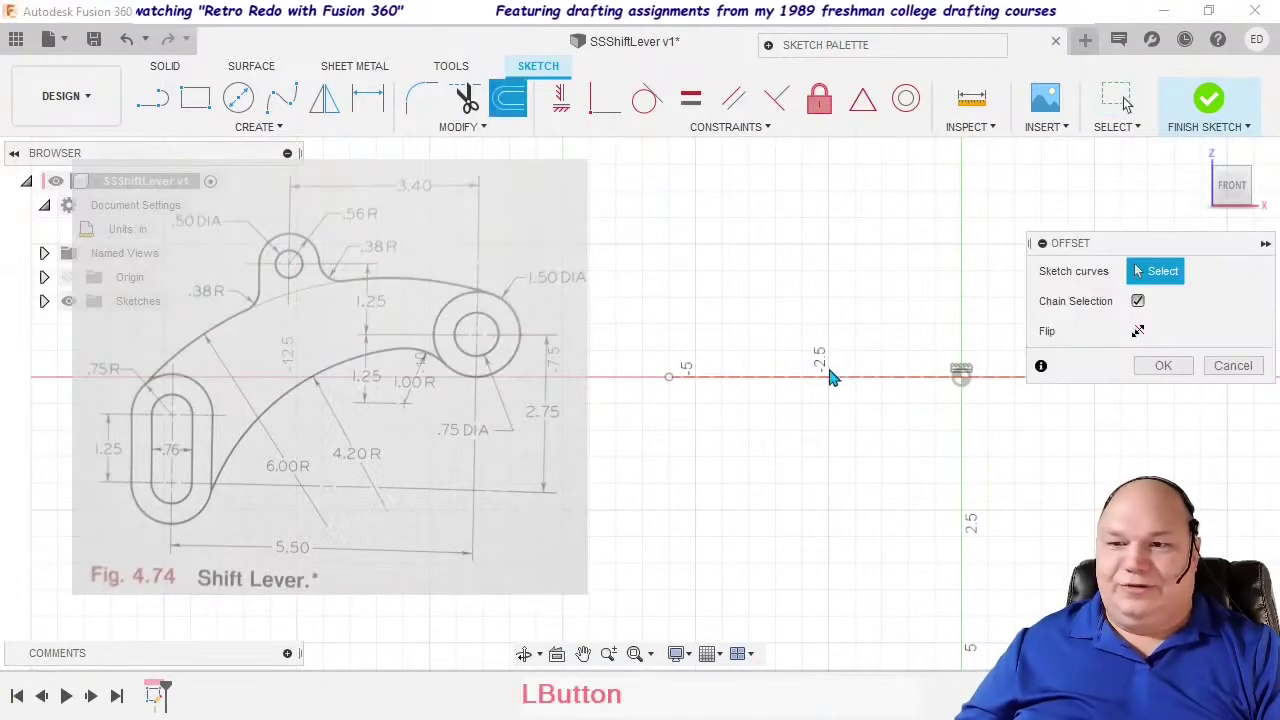
click(834, 376)
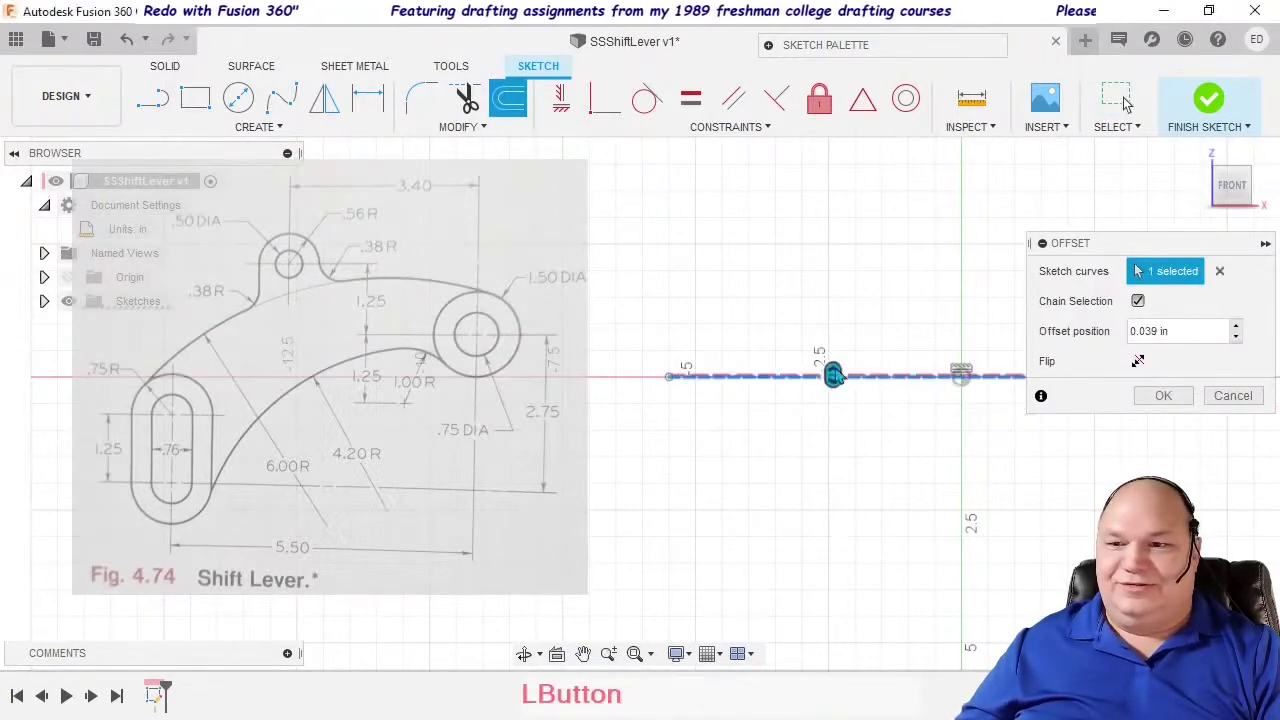
click(831, 278)
click(824, 380)
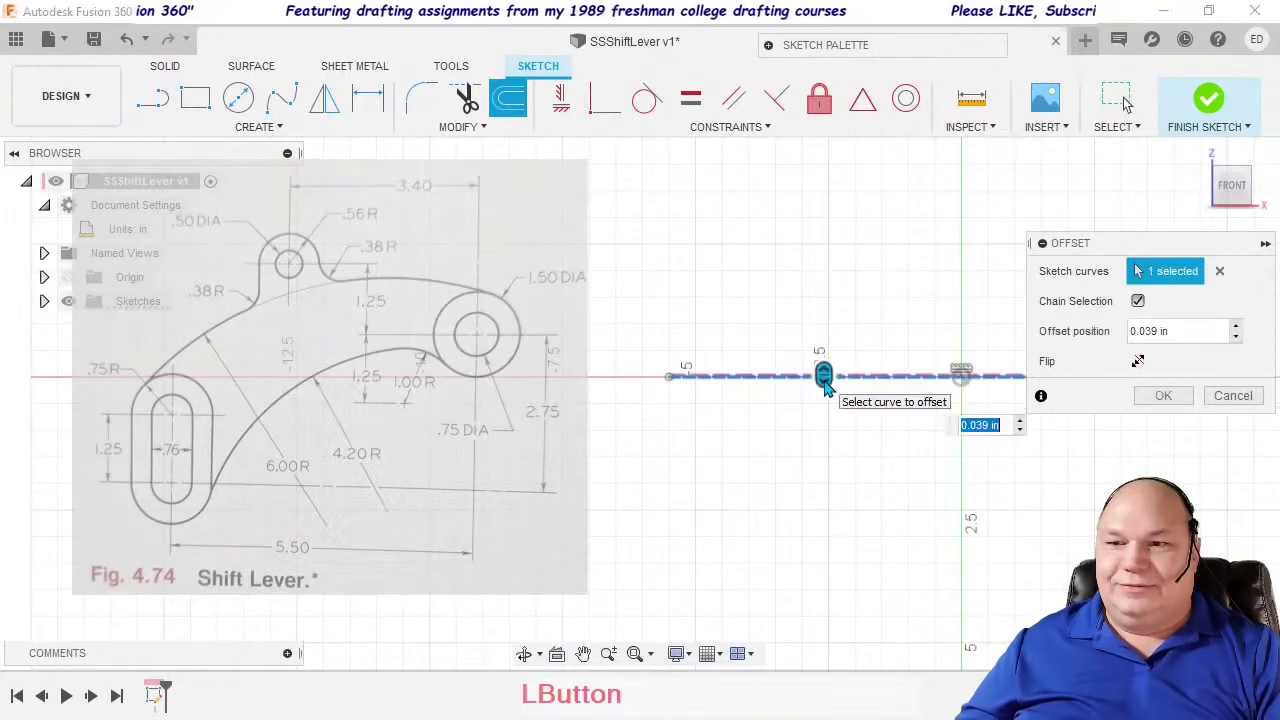
drag(824, 385, 824, 218)
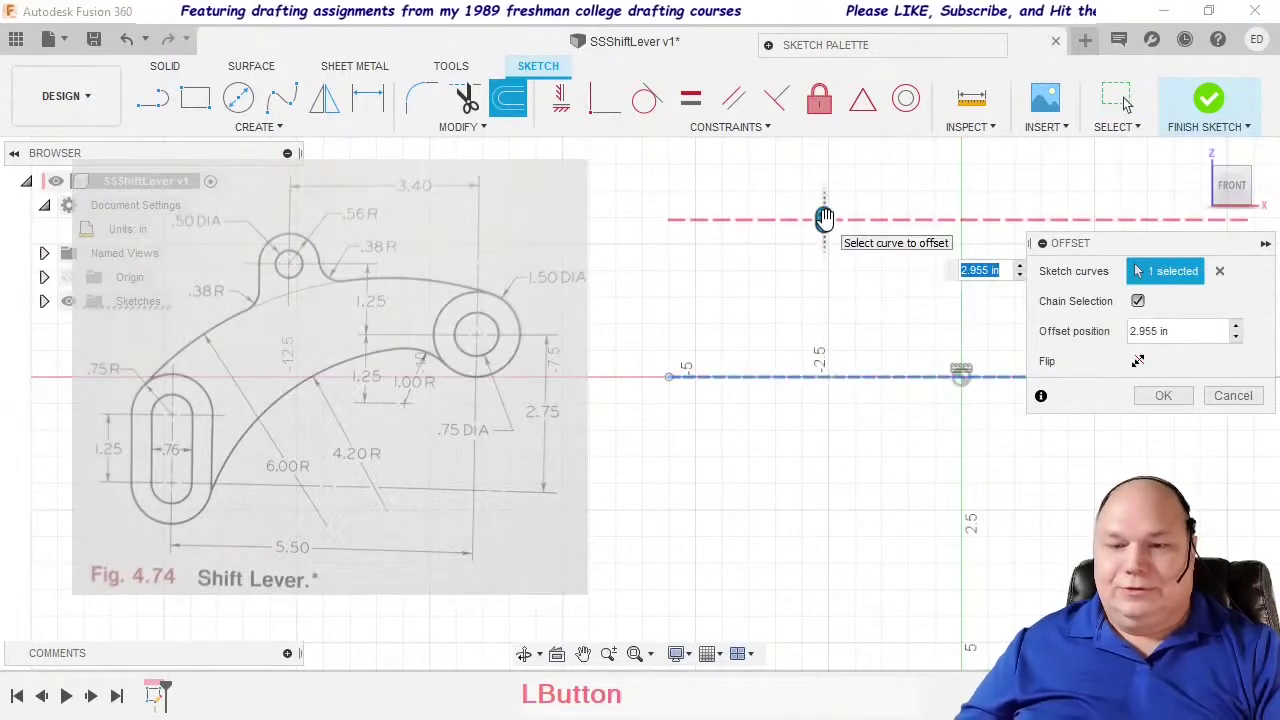
text(1)
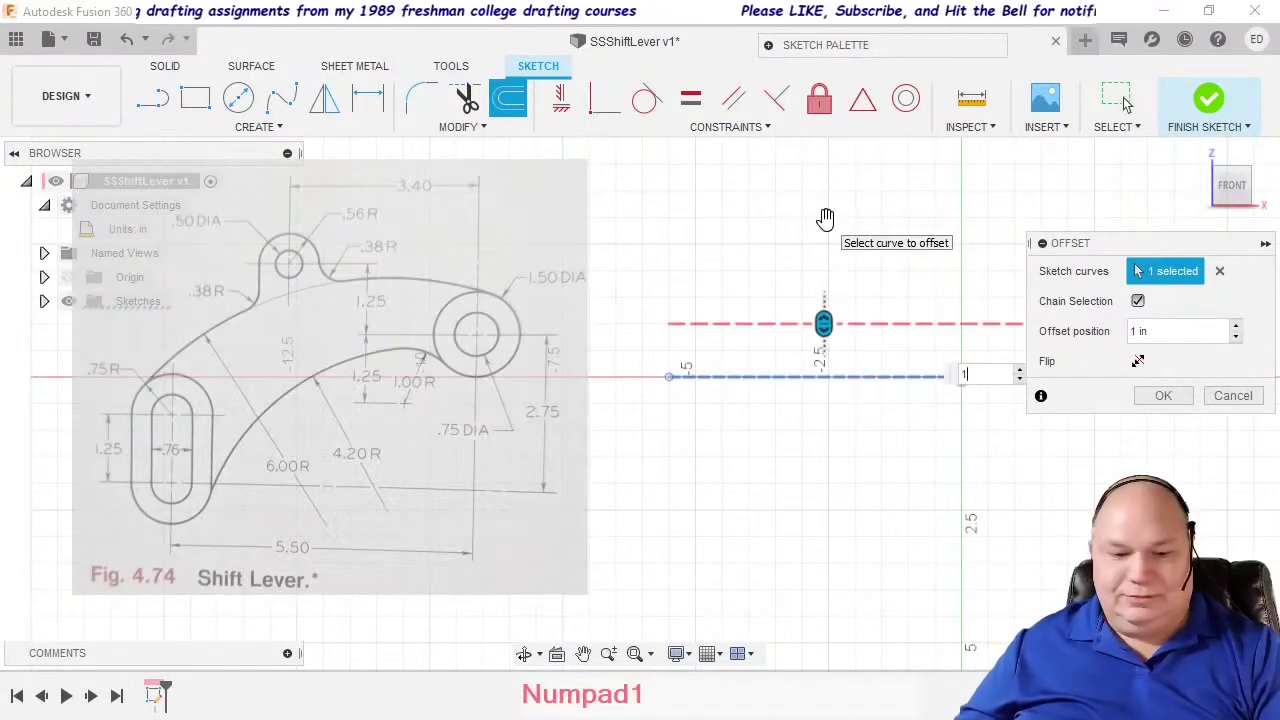
text(.25)
key(Return)
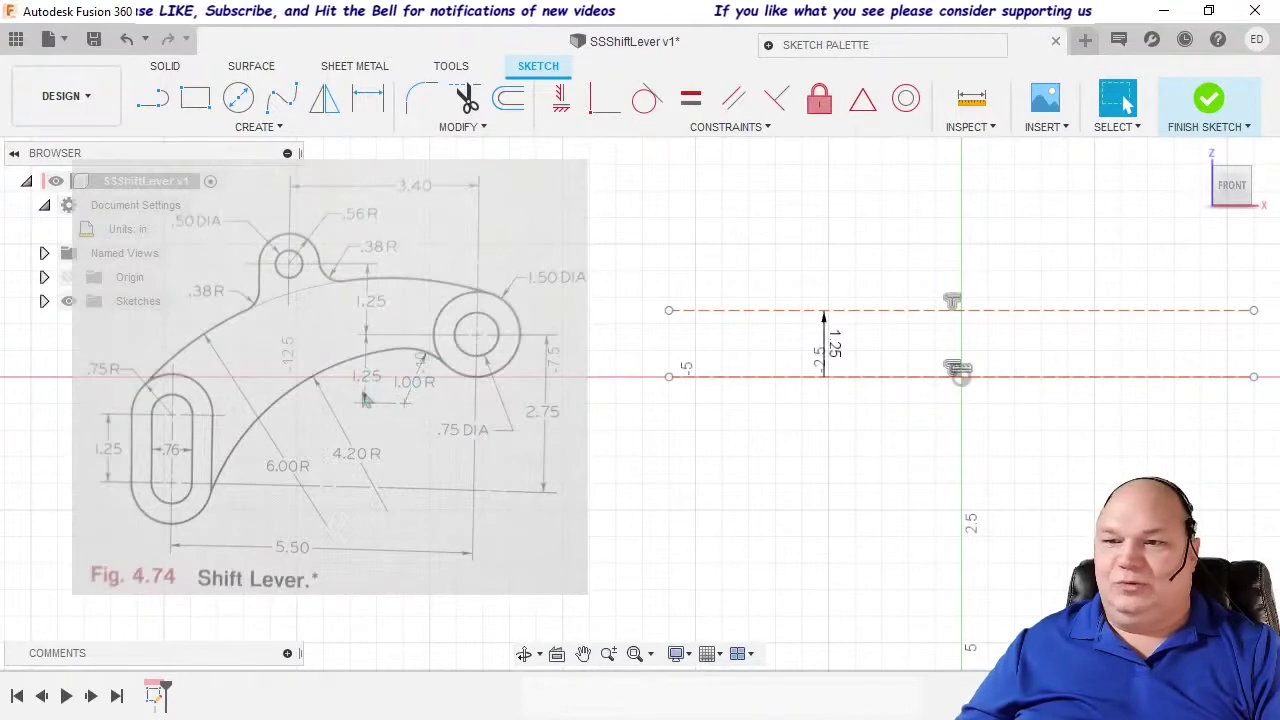
Step: Offset the horizontal construction line through the origin downward by 1.25 in
click(508, 98)
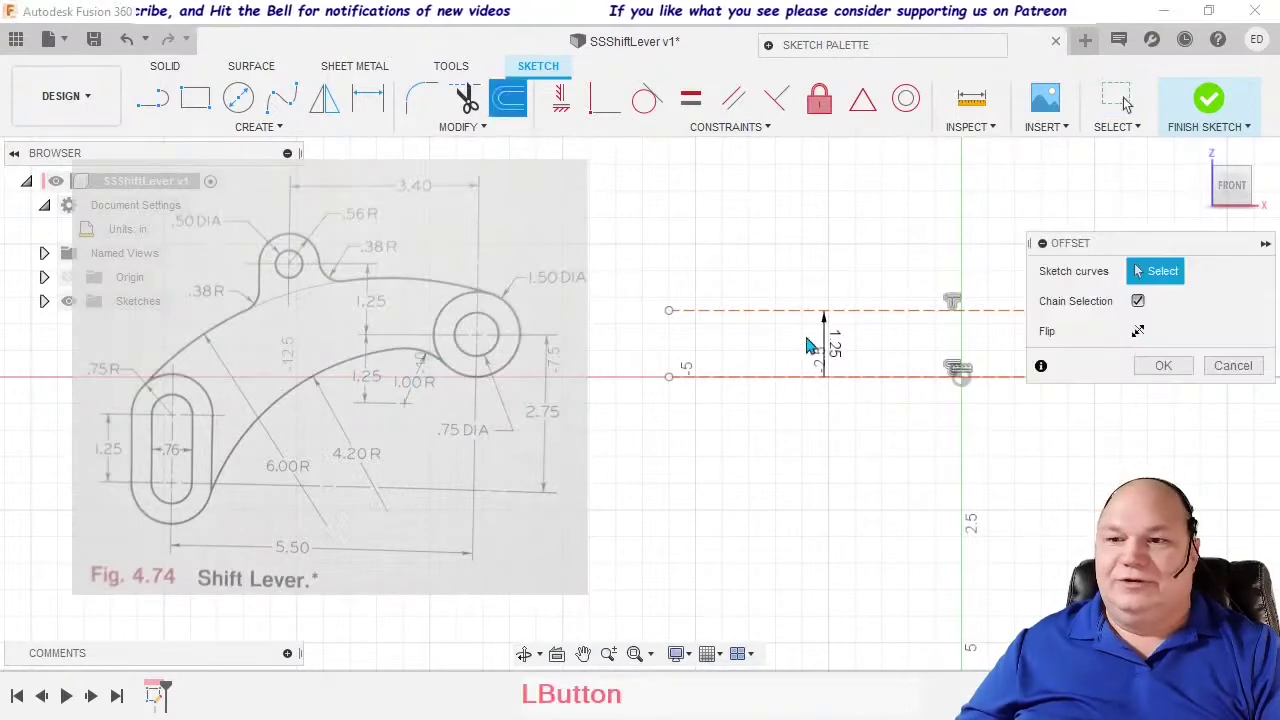
click(836, 378)
drag(828, 375, 831, 412)
text(-)
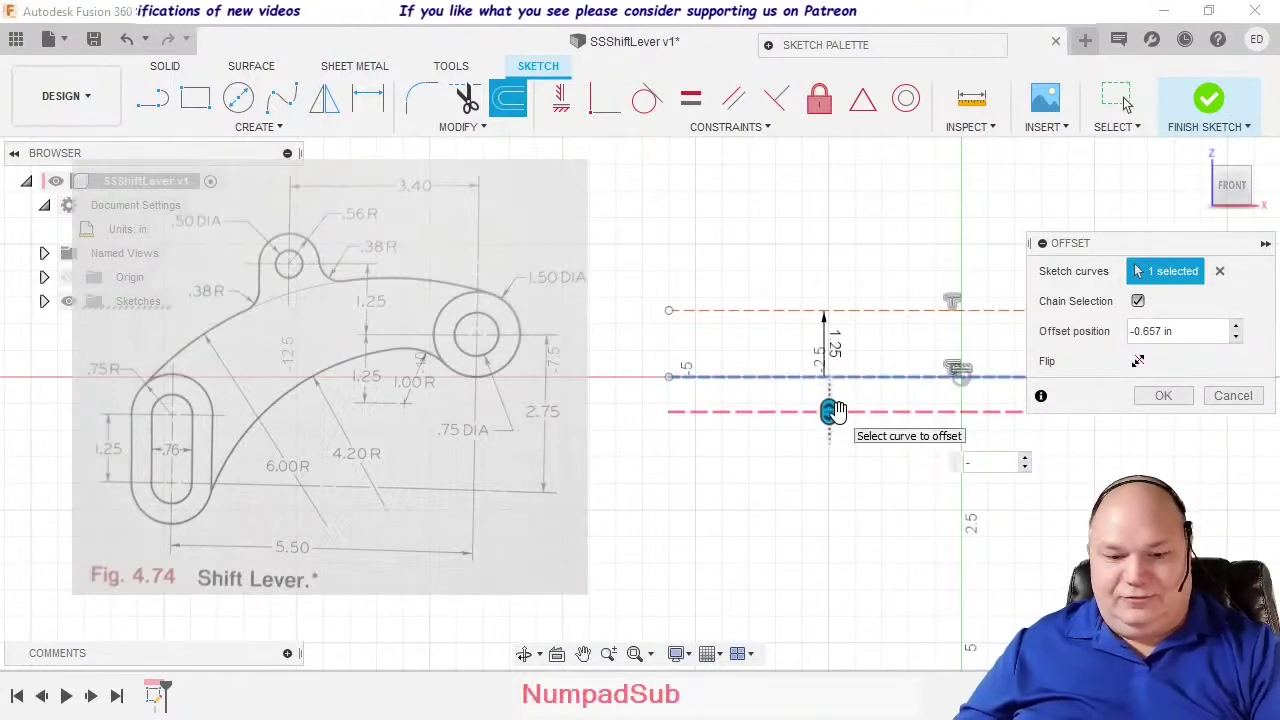
text(1.25)
key(Return)
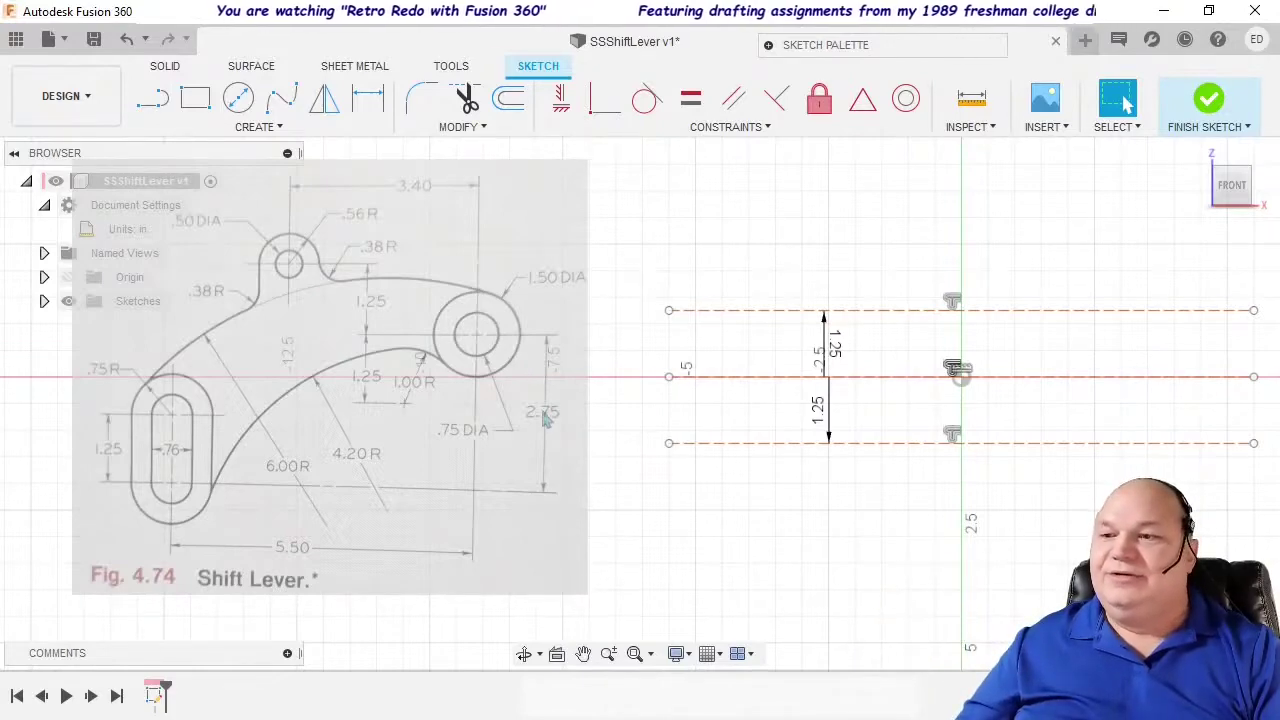
Step: Offset the horizontal construction line through the origin downward by 2.75 in
click(508, 97)
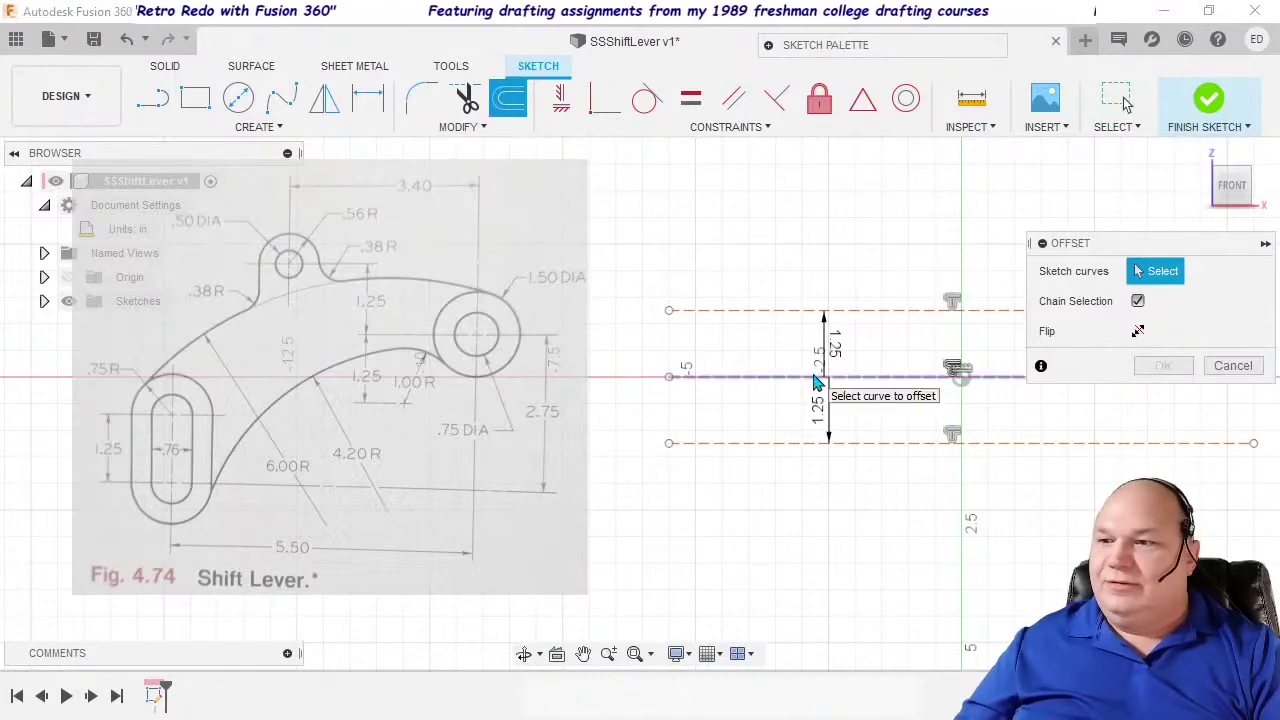
click(816, 380)
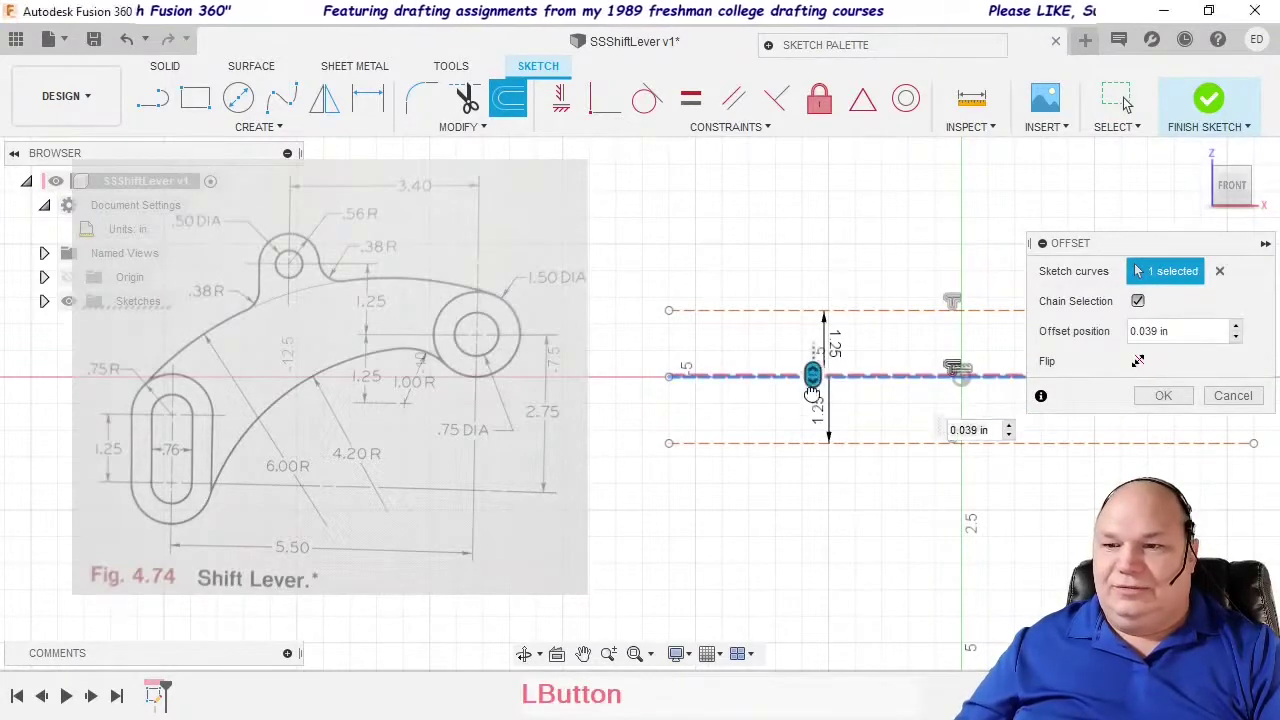
text(-2.75)
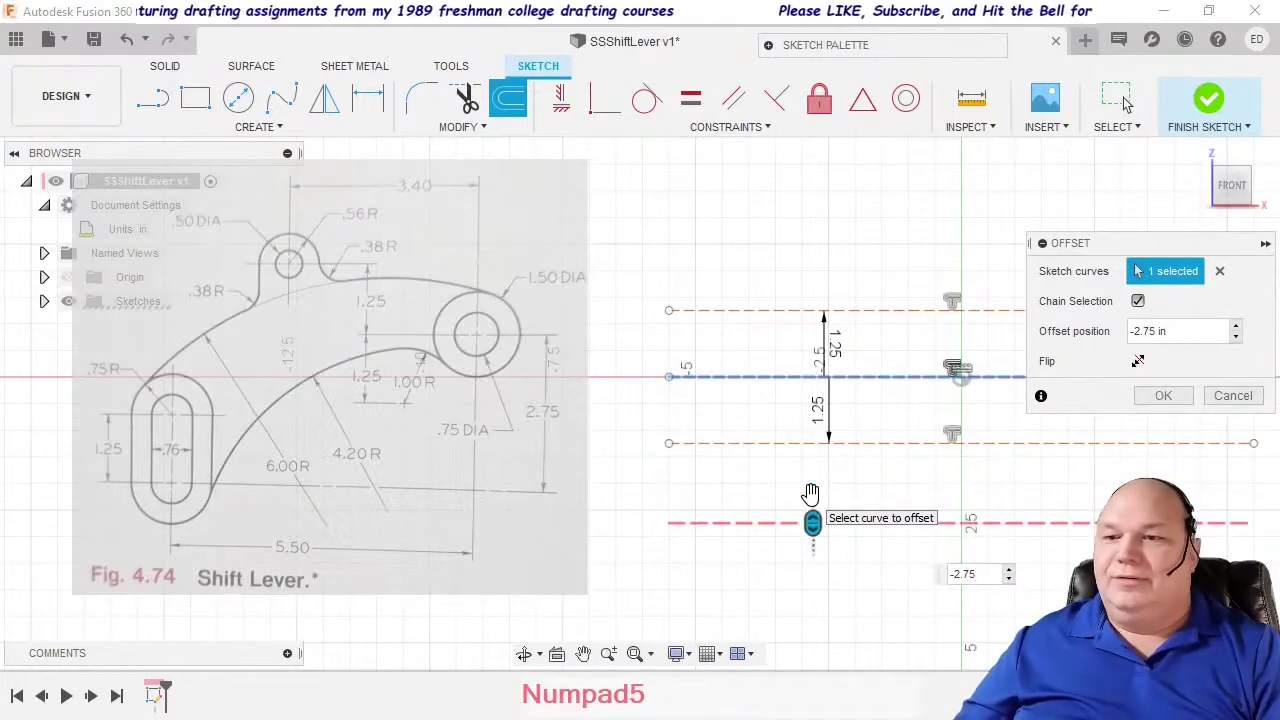
key(Return)
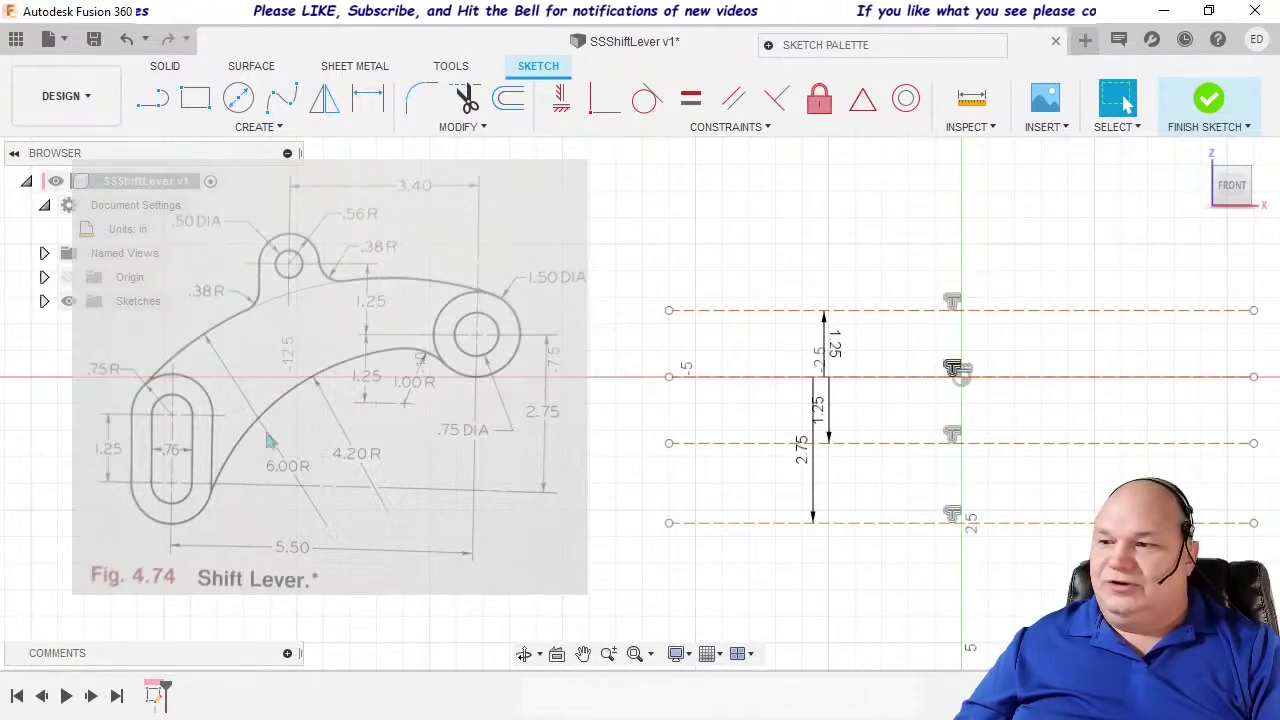
Step: Offset the horizontal construction line through the origin downward by 1.5 in
click(742, 523)
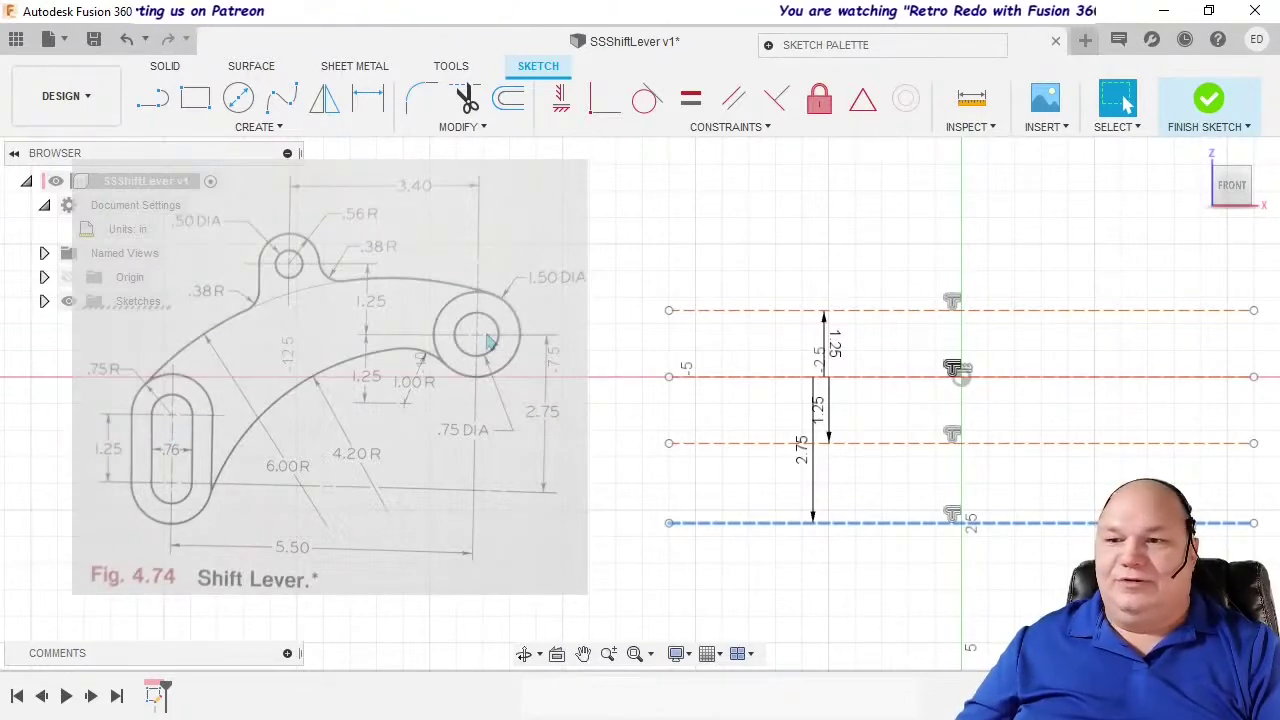
click(508, 98)
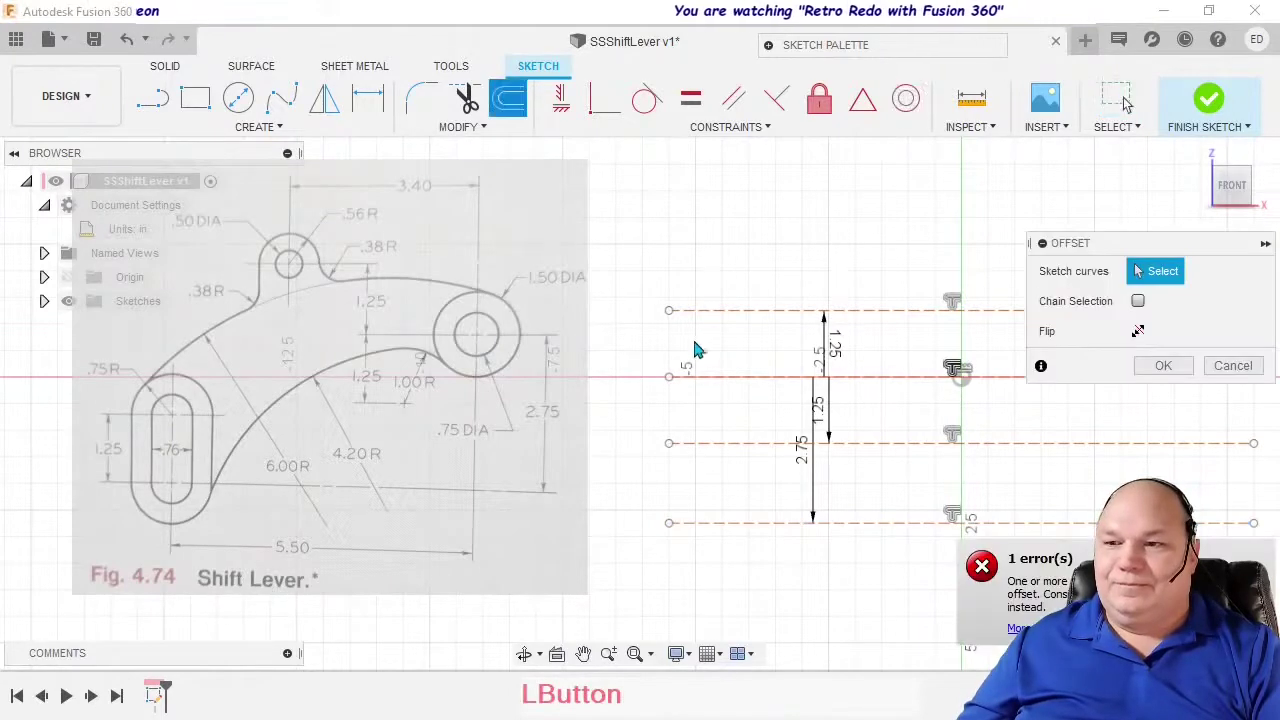
click(767, 390)
drag(766, 376, 768, 446)
text(-1)
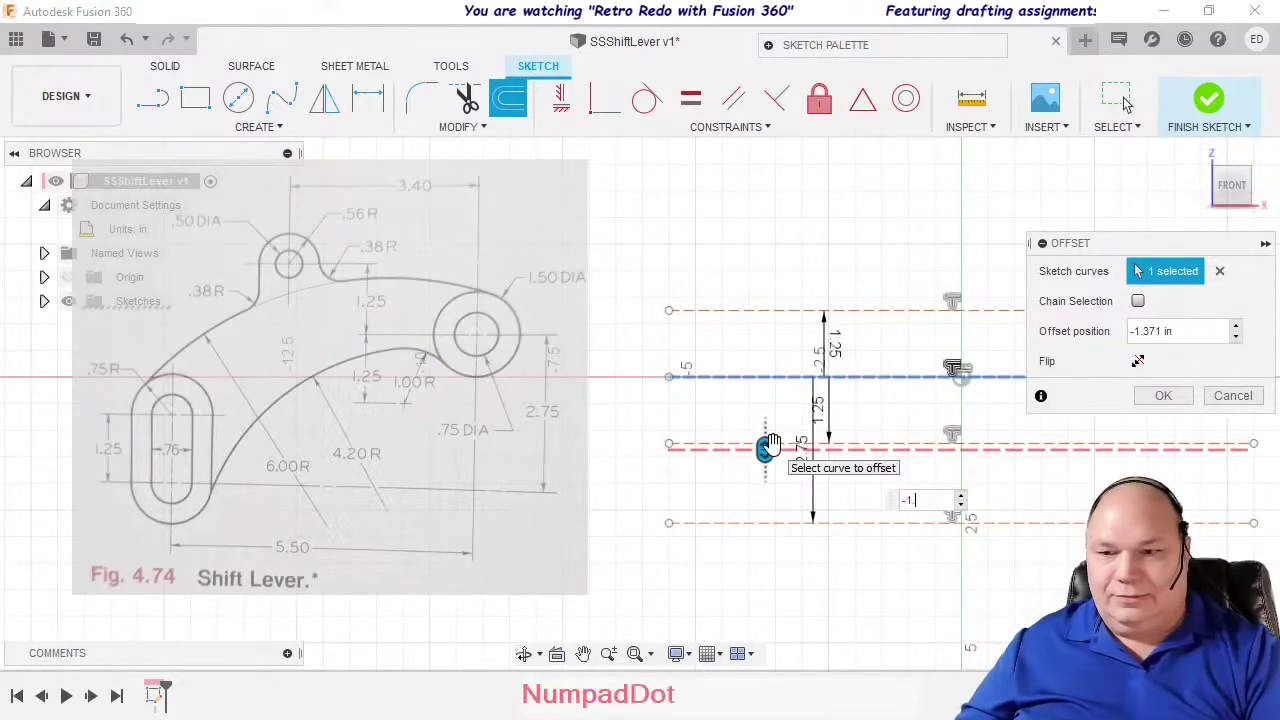
text(.5)
key(KP_Enter)
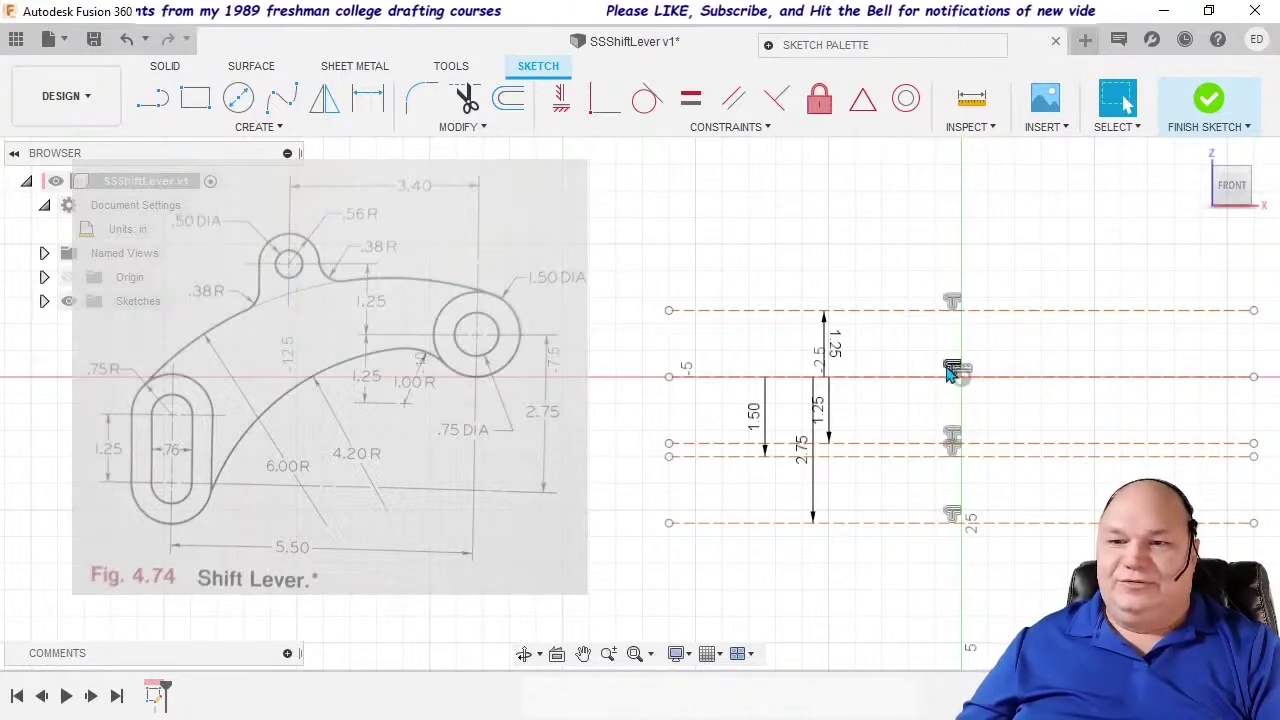
Step: Sketch a vertical construction line about 8 in long through the origin, extending equally above and below it
click(157, 108)
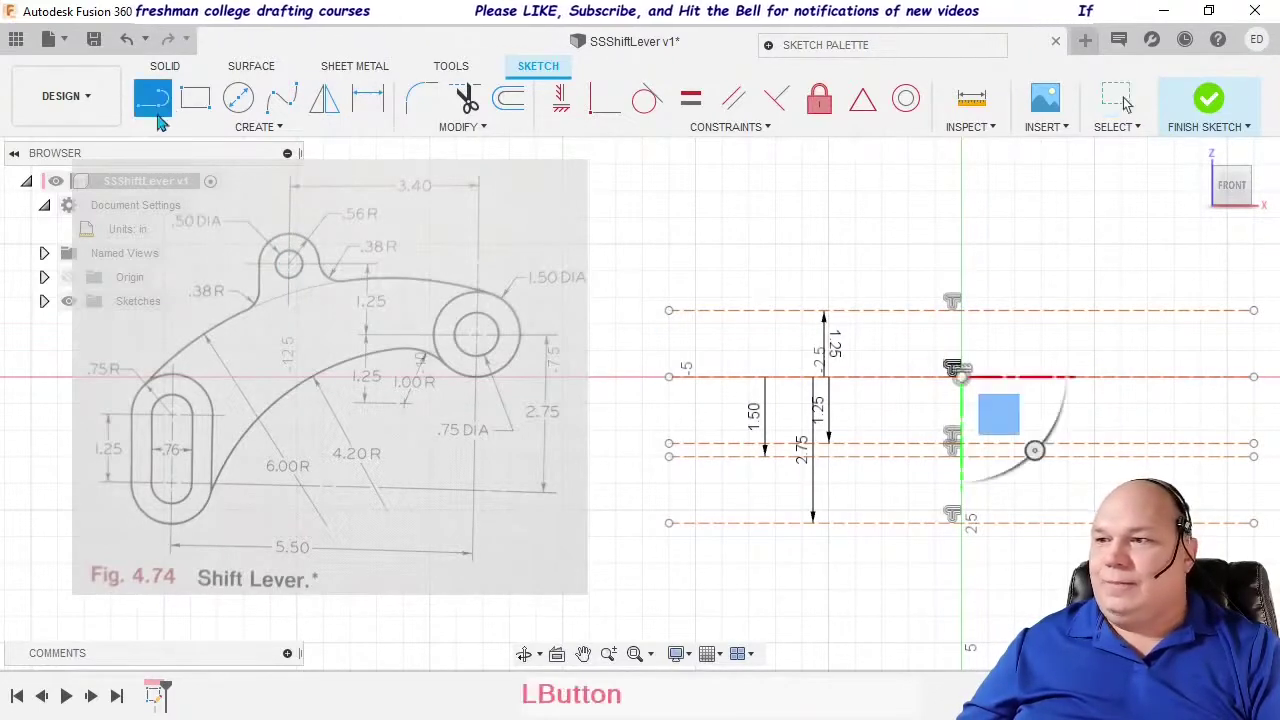
click(960, 590)
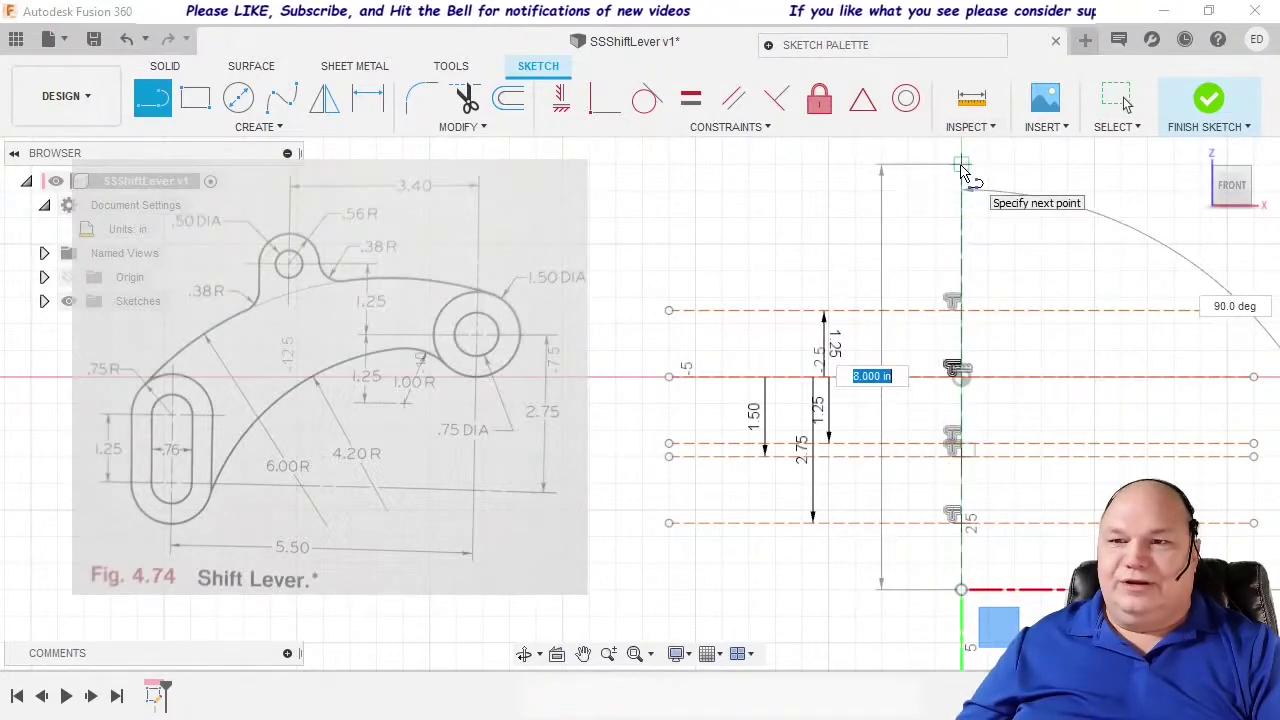
click(960, 165)
drag(960, 165, 1033, 240)
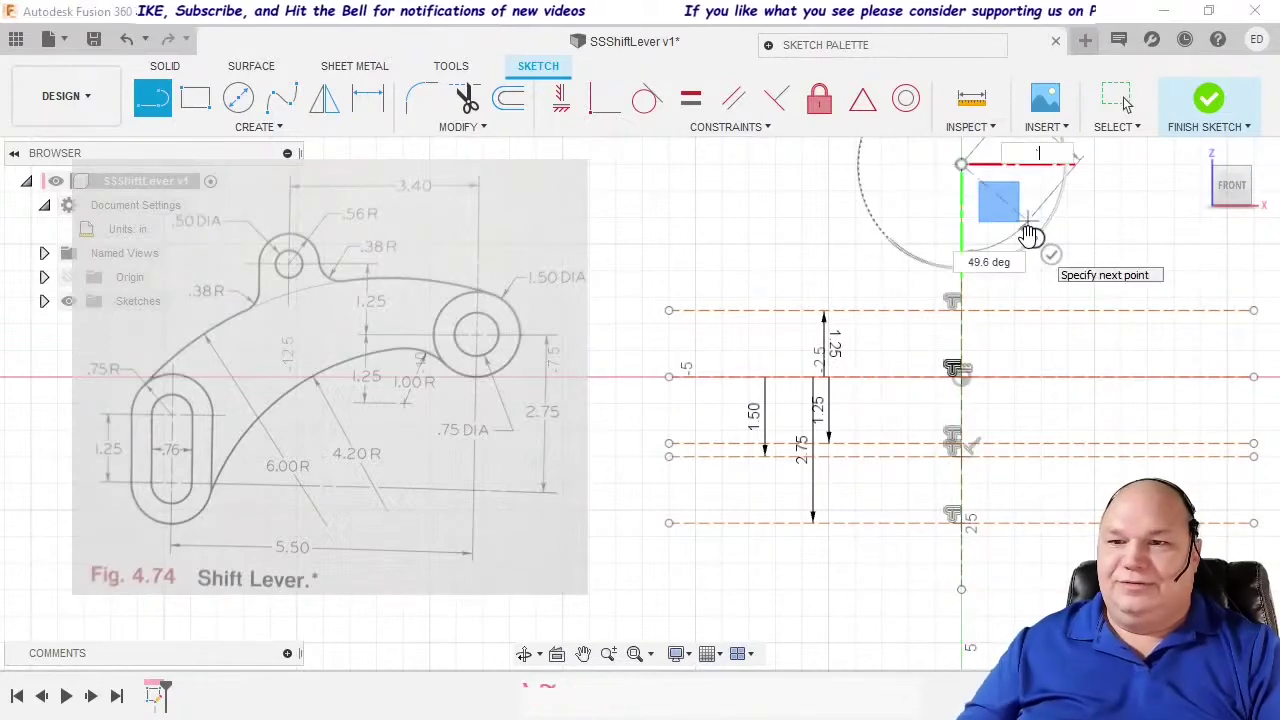
key(Escape)
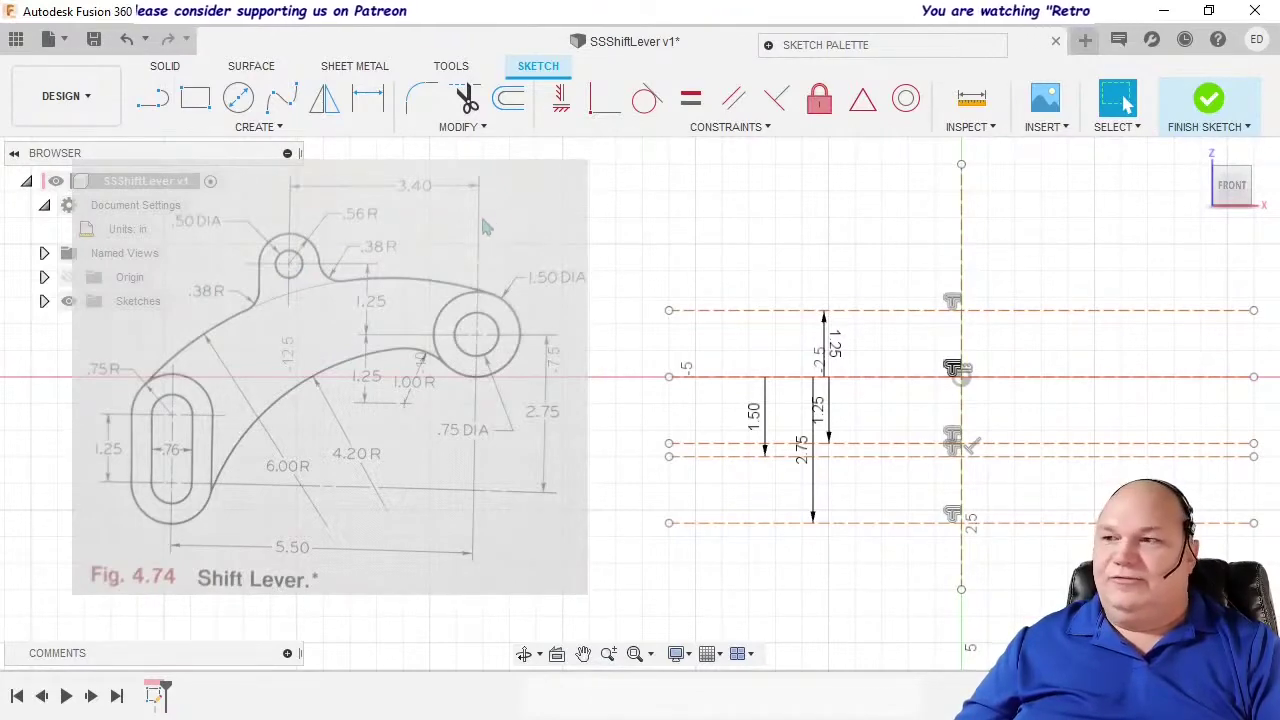
Step: Offset the vertical construction line through the origin to its right by 3.4 in
click(508, 97)
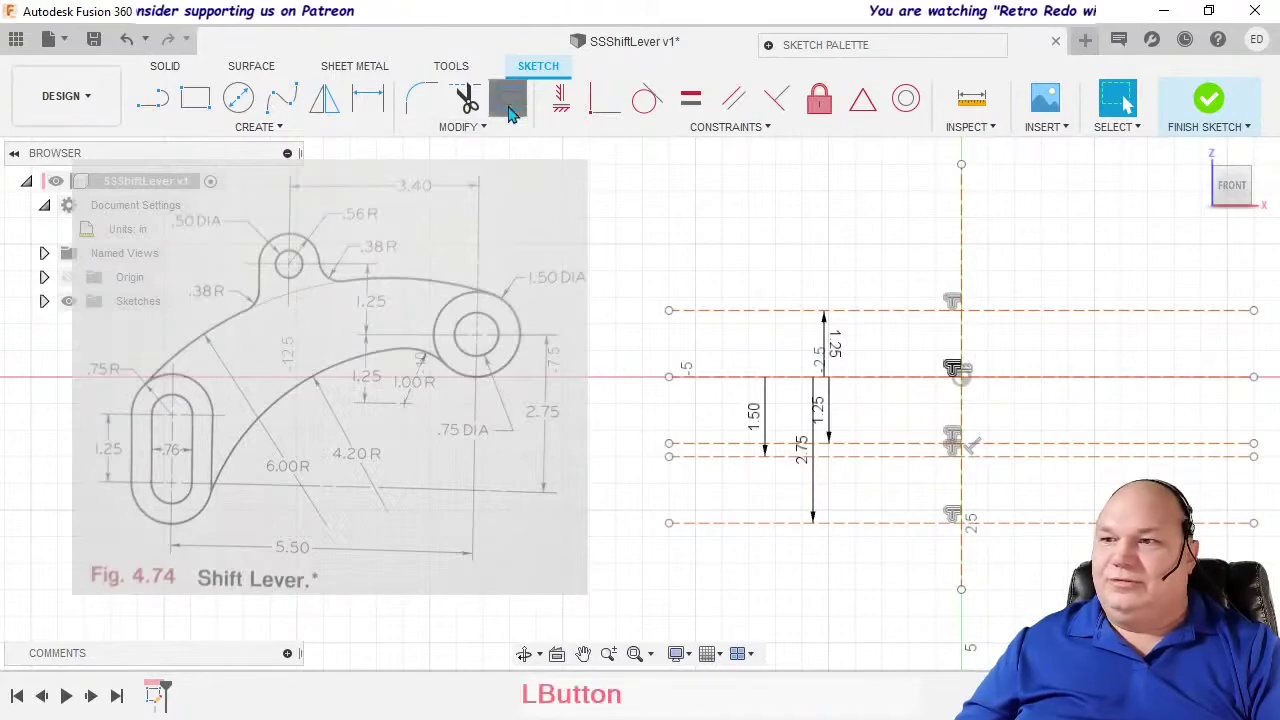
click(963, 250)
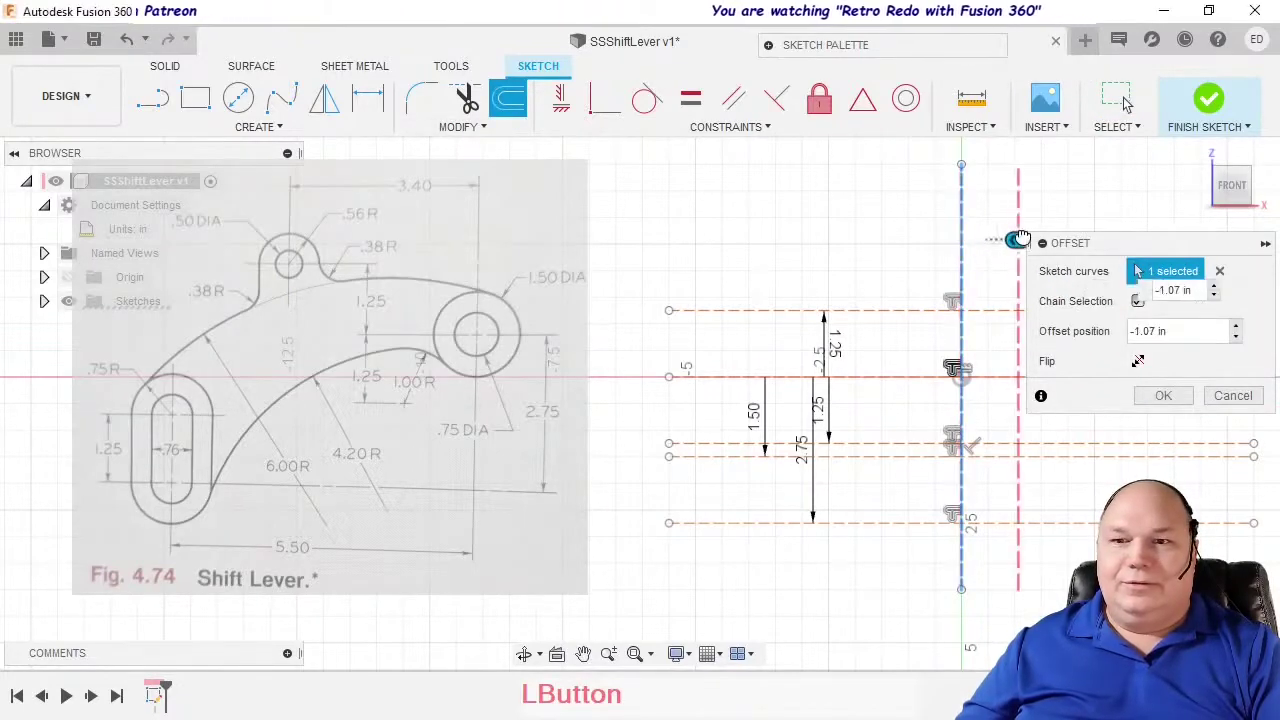
text(-3.4)
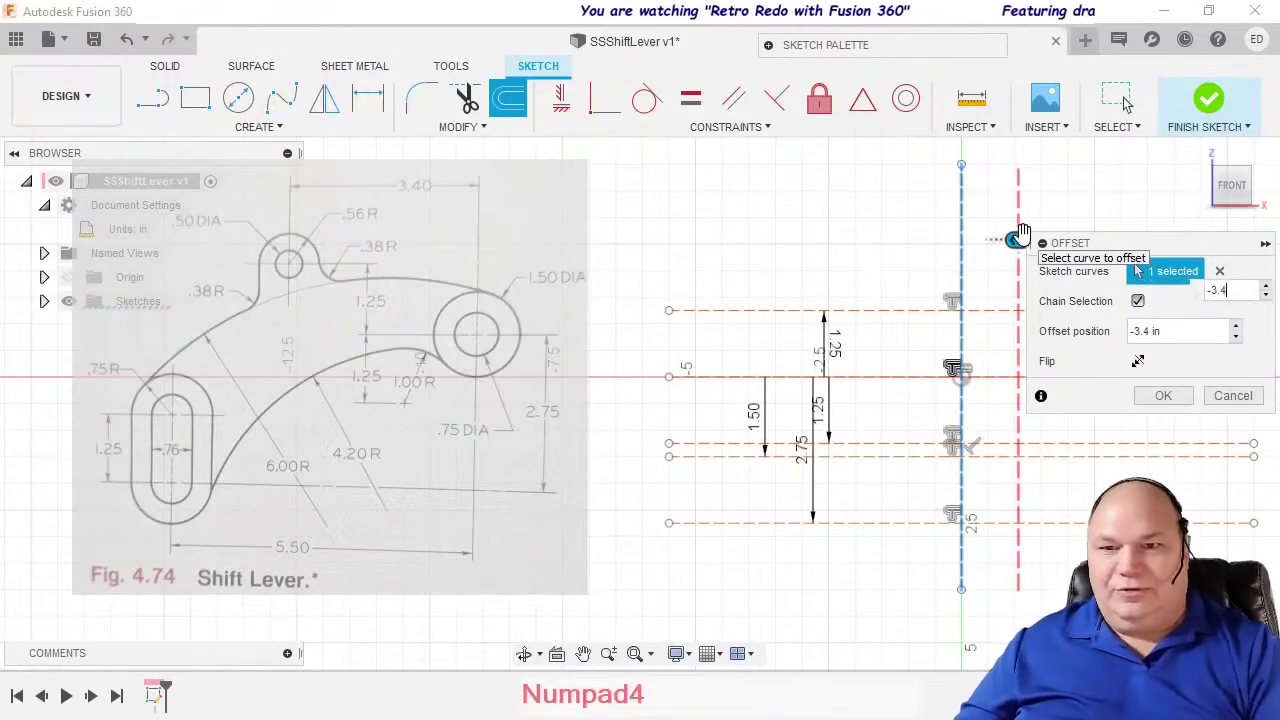
key(Return)
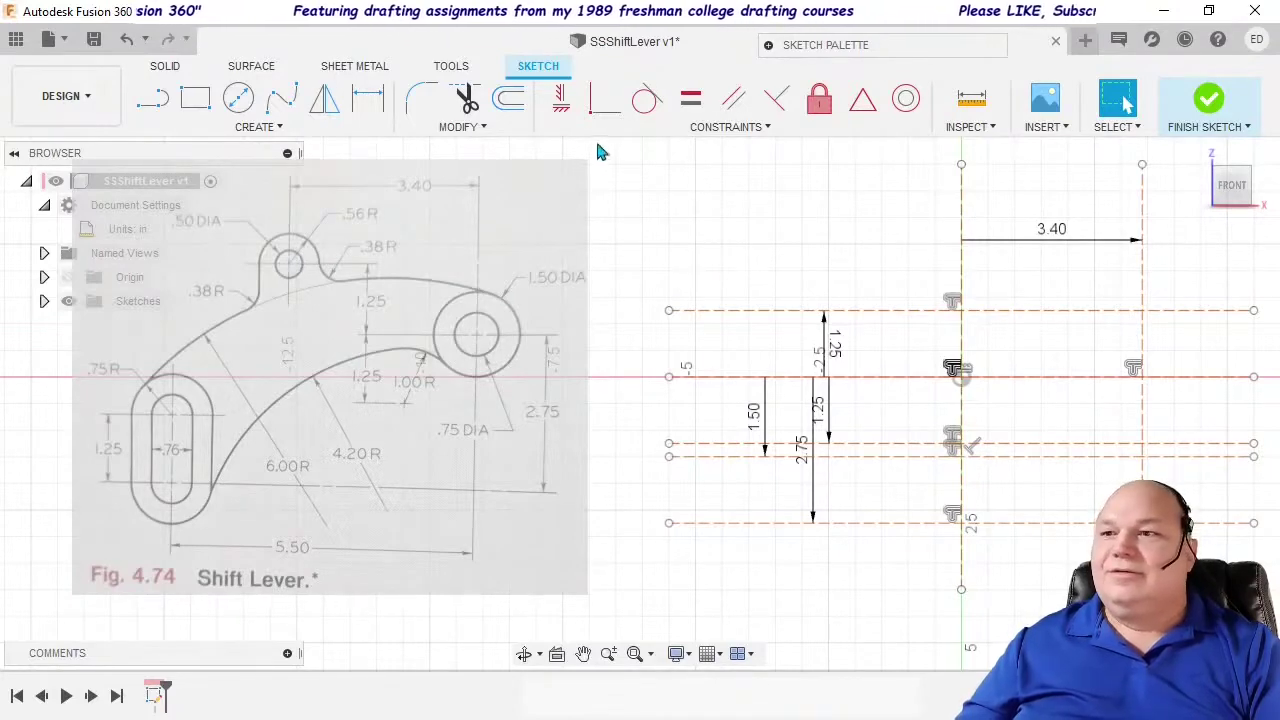
Step: Offset the vertical construction line through the origin to its left by 5.5-3.4 in
click(508, 97)
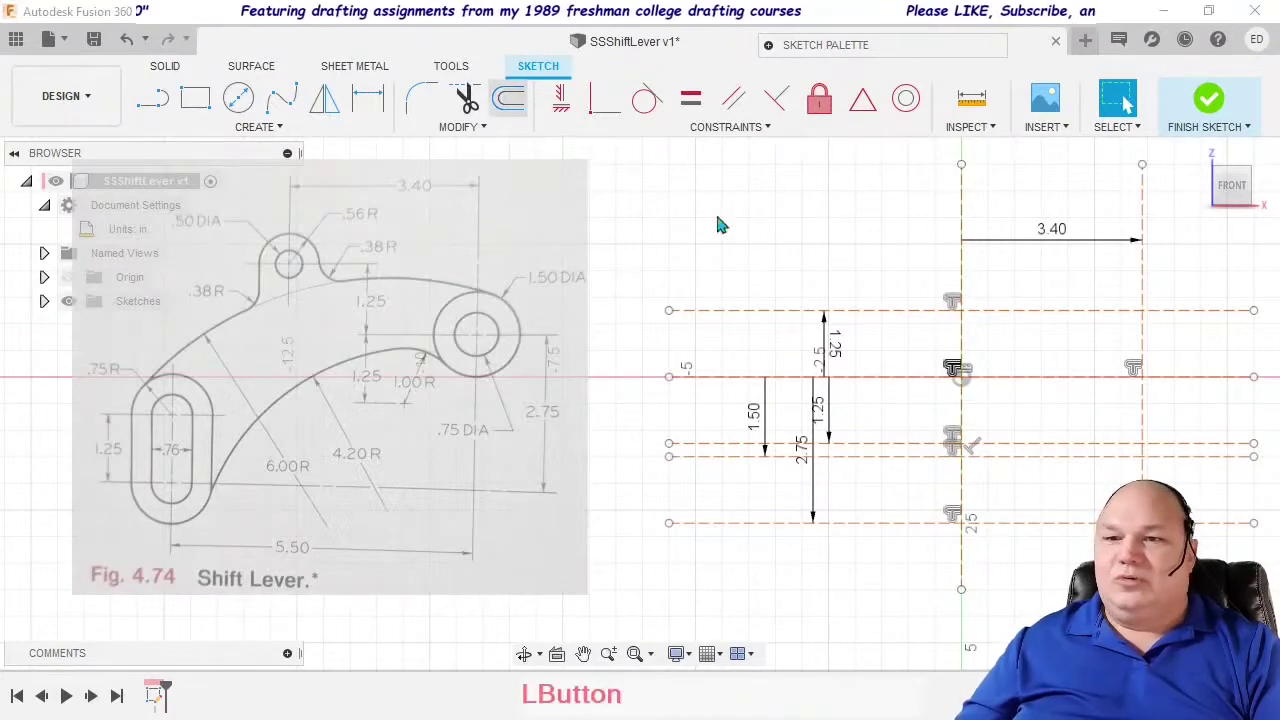
click(962, 280)
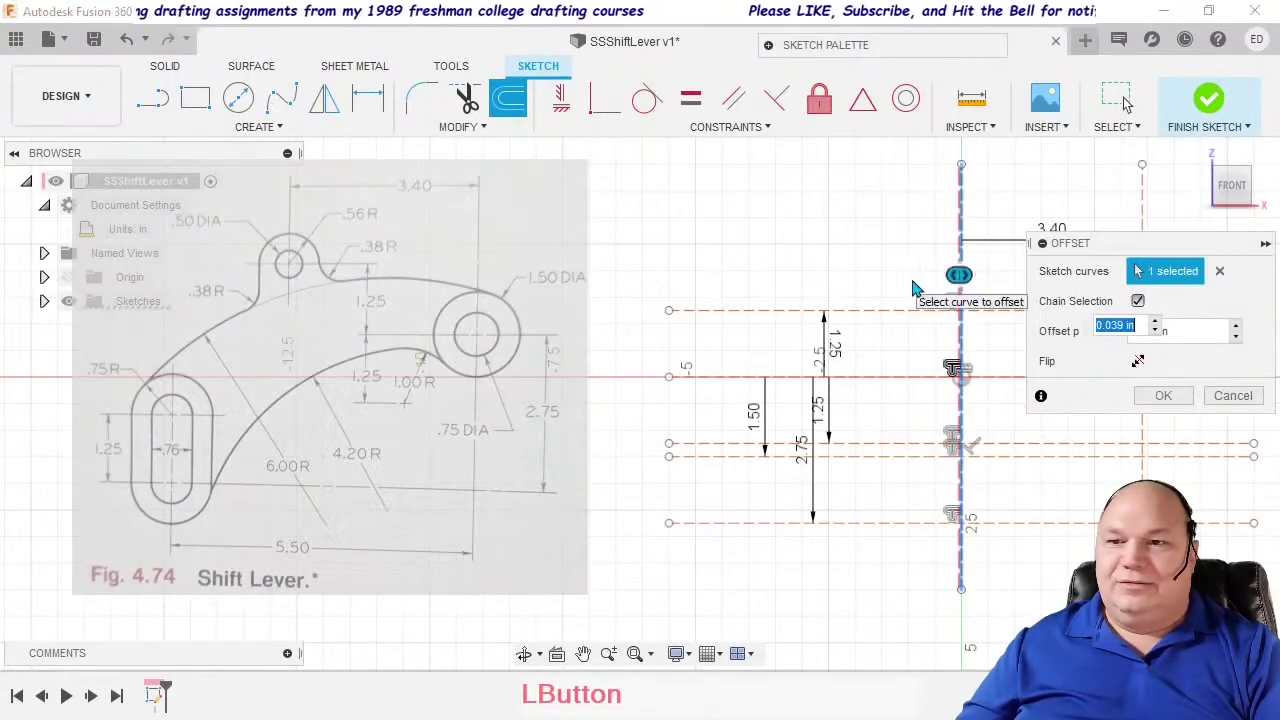
drag(957, 274, 808, 272)
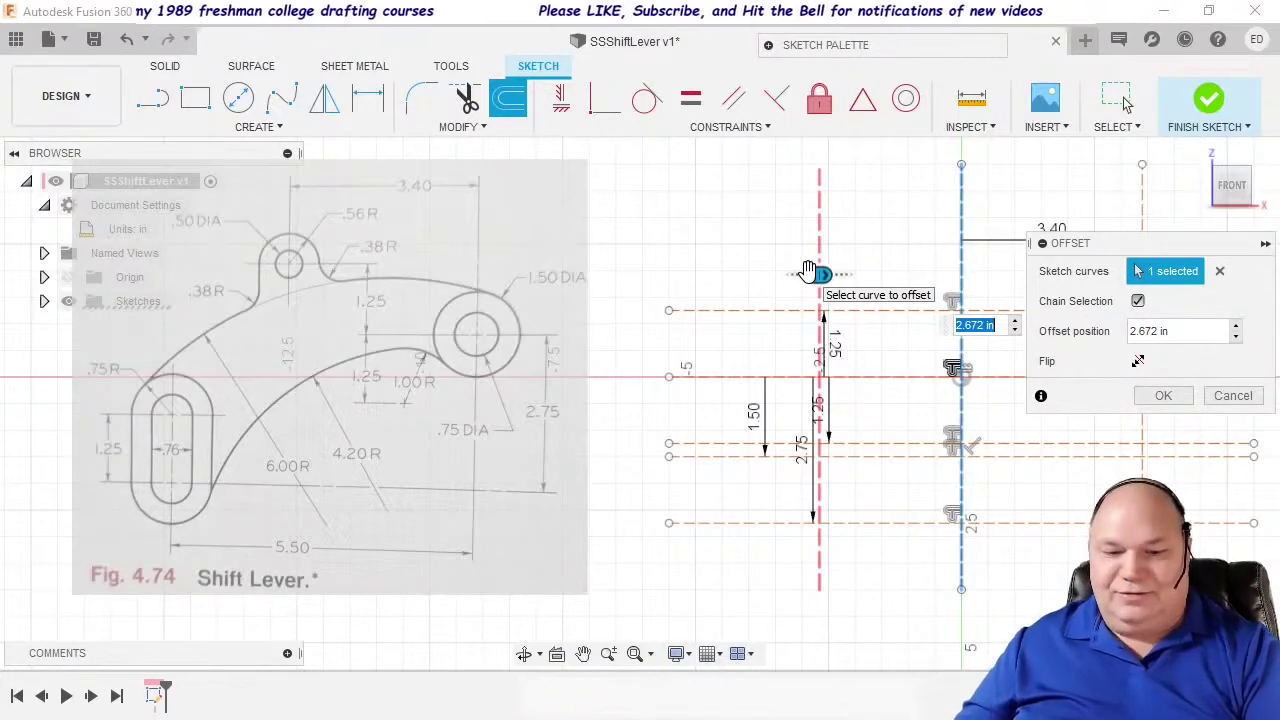
text(5.5-)
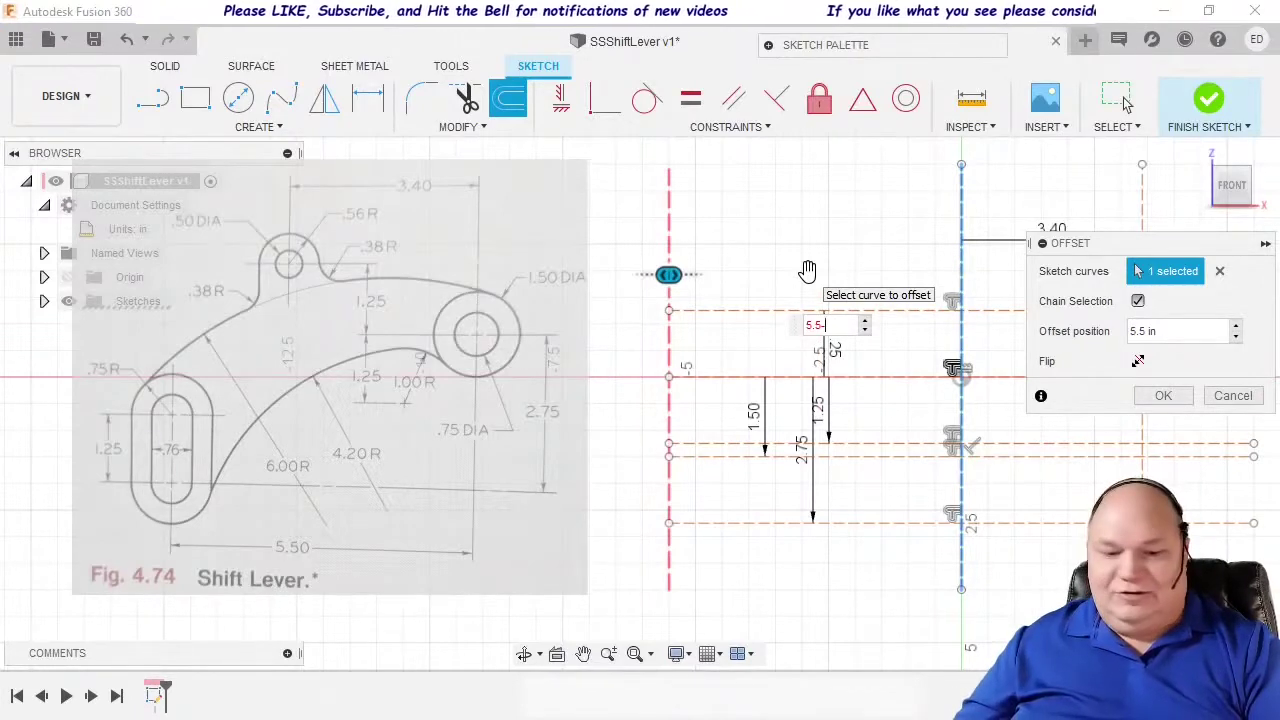
text(3.4)
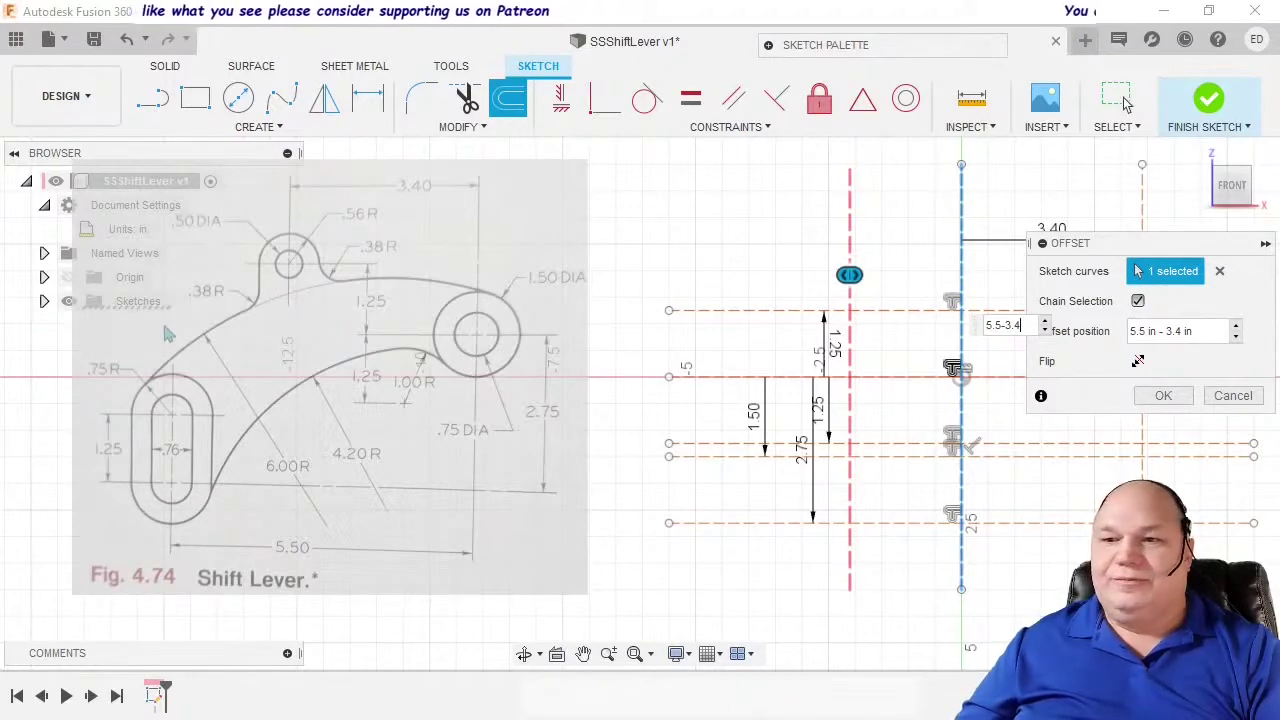
key(Return)
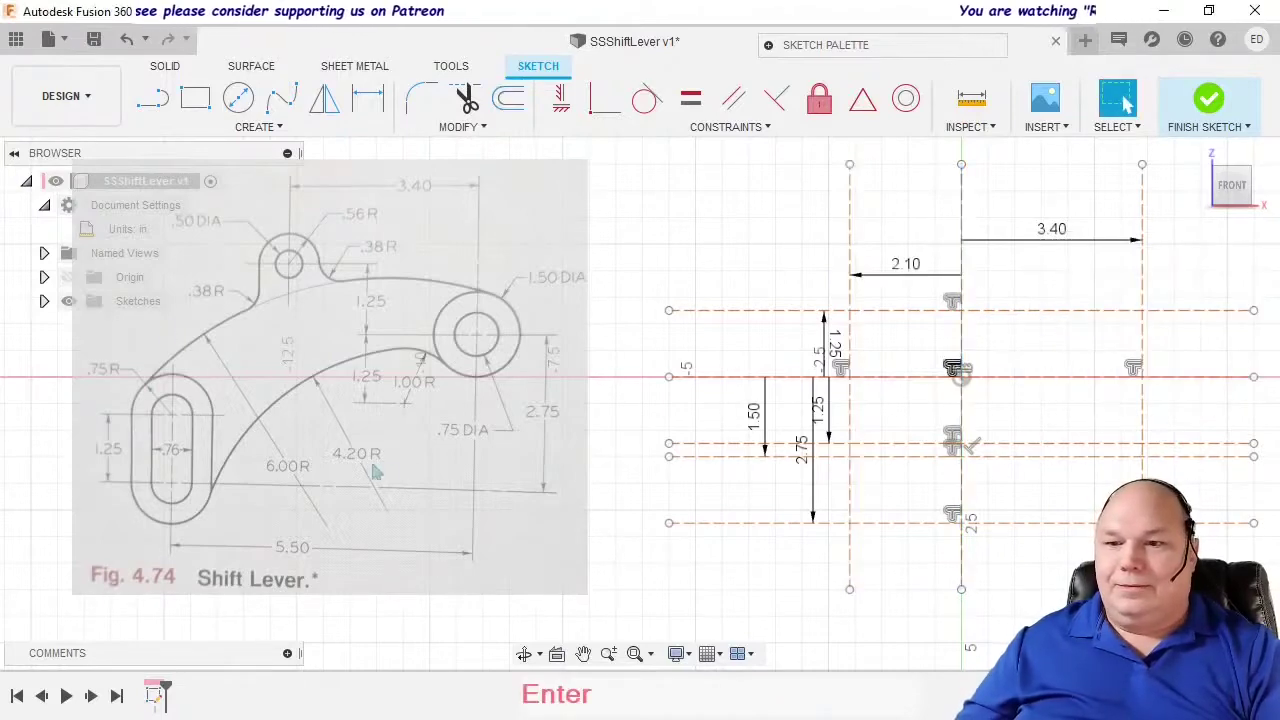
Step: Hide the constraint symbols and the dimensions in the sketch display
mouse_move(911, 407)
middle_down()
mouse_move(871, 349)
mouse_move(840, 345)
middle_up()
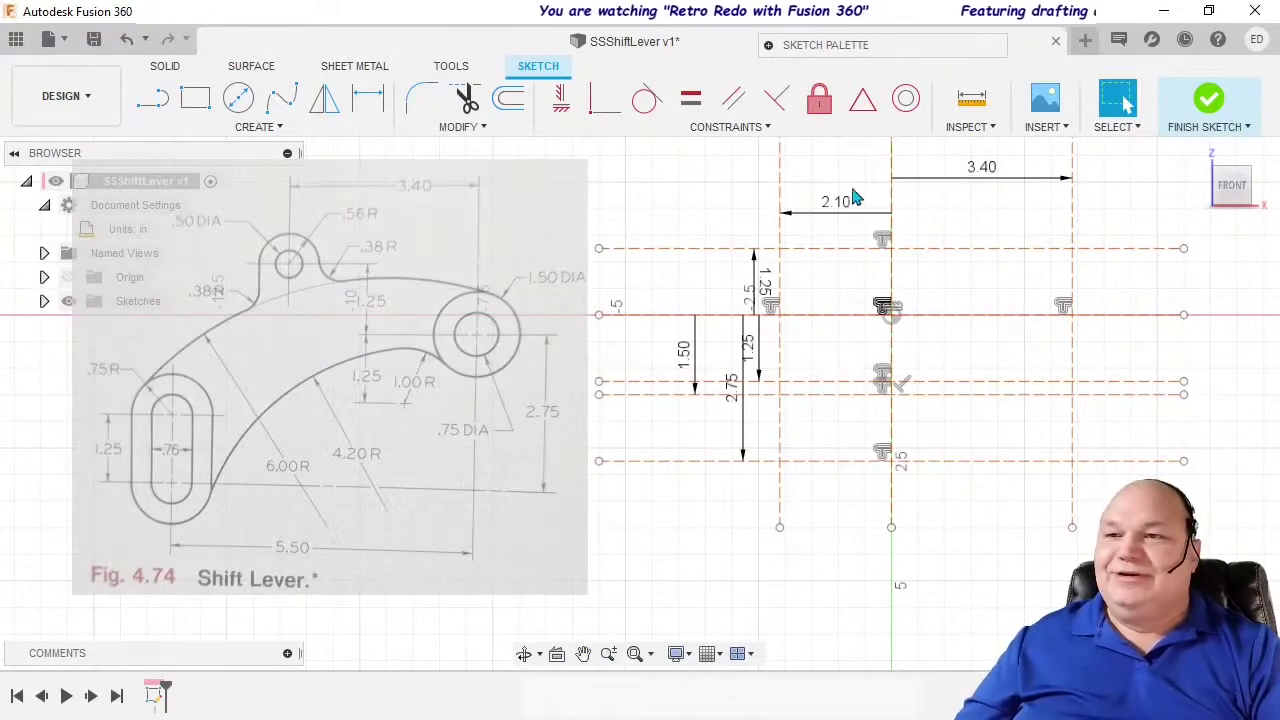
click(774, 45)
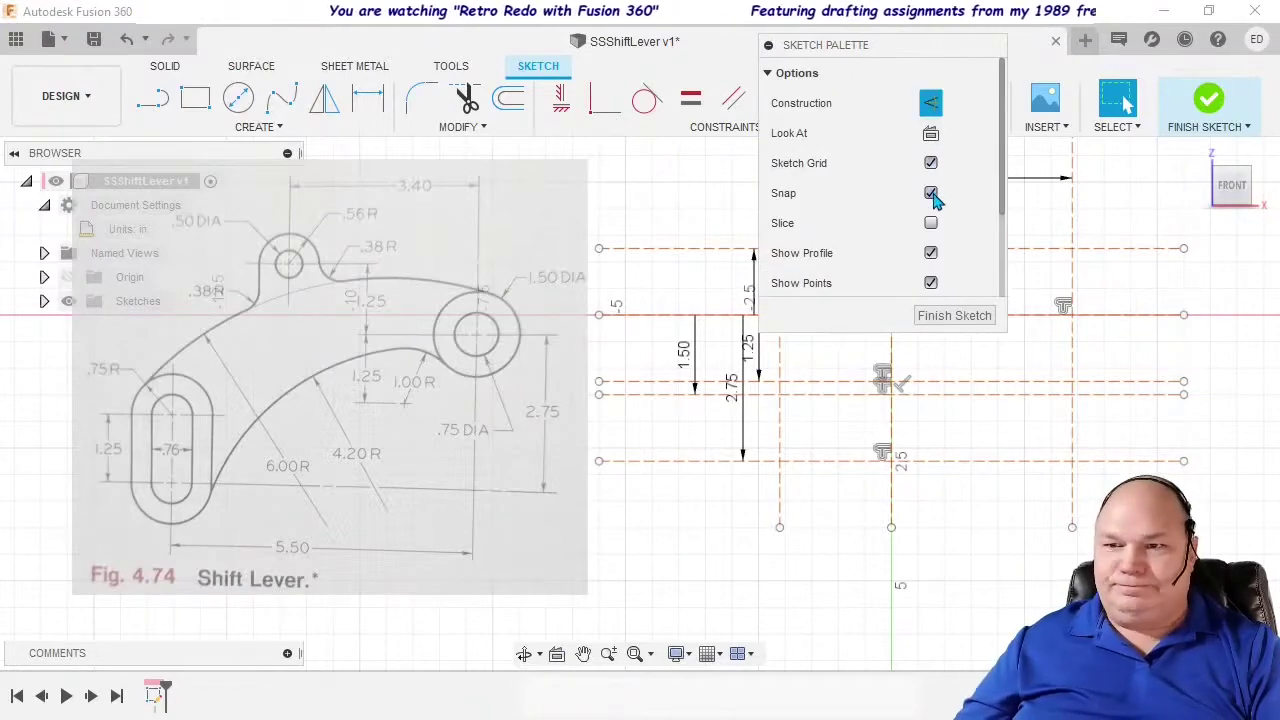
scroll(930, 250, down, 2)
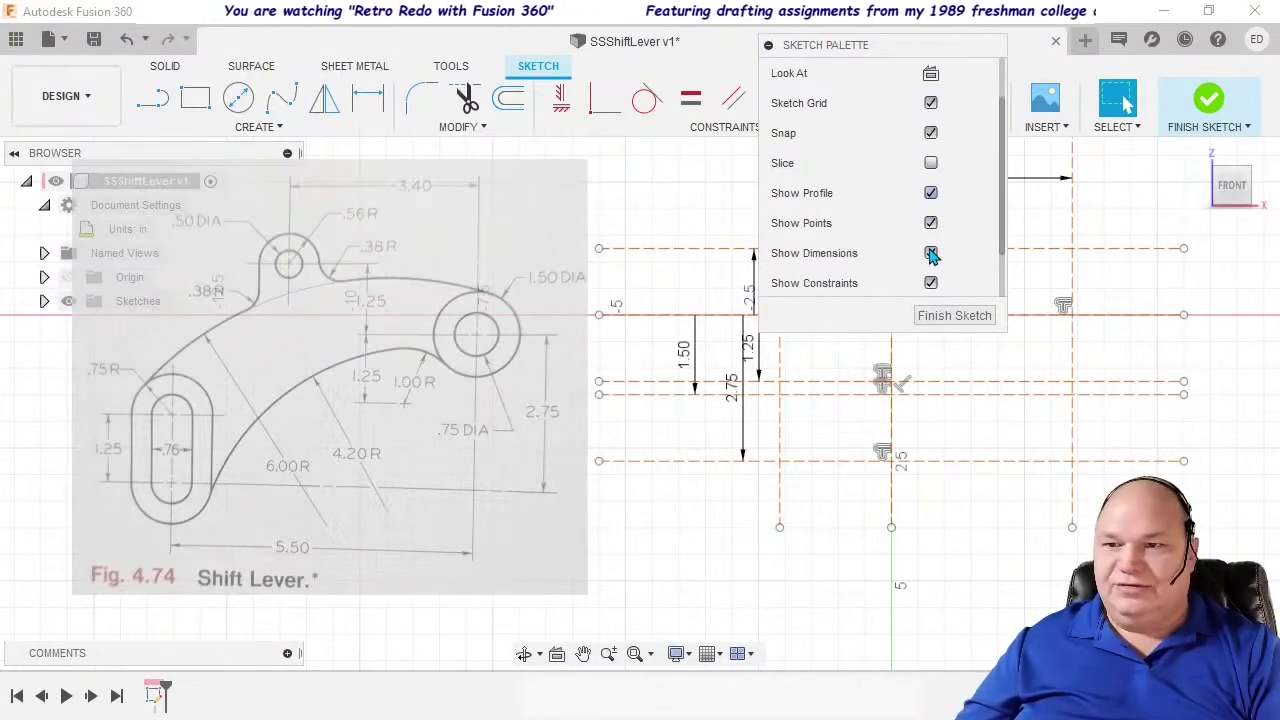
click(931, 283)
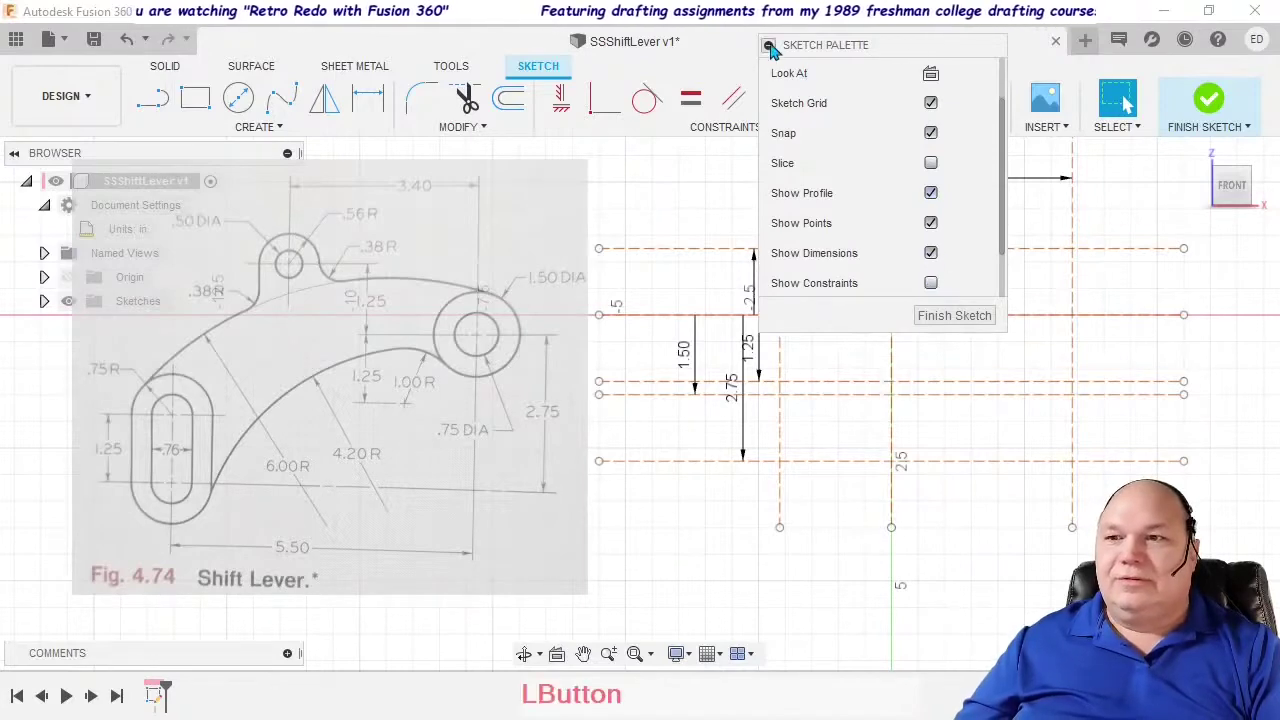
click(768, 45)
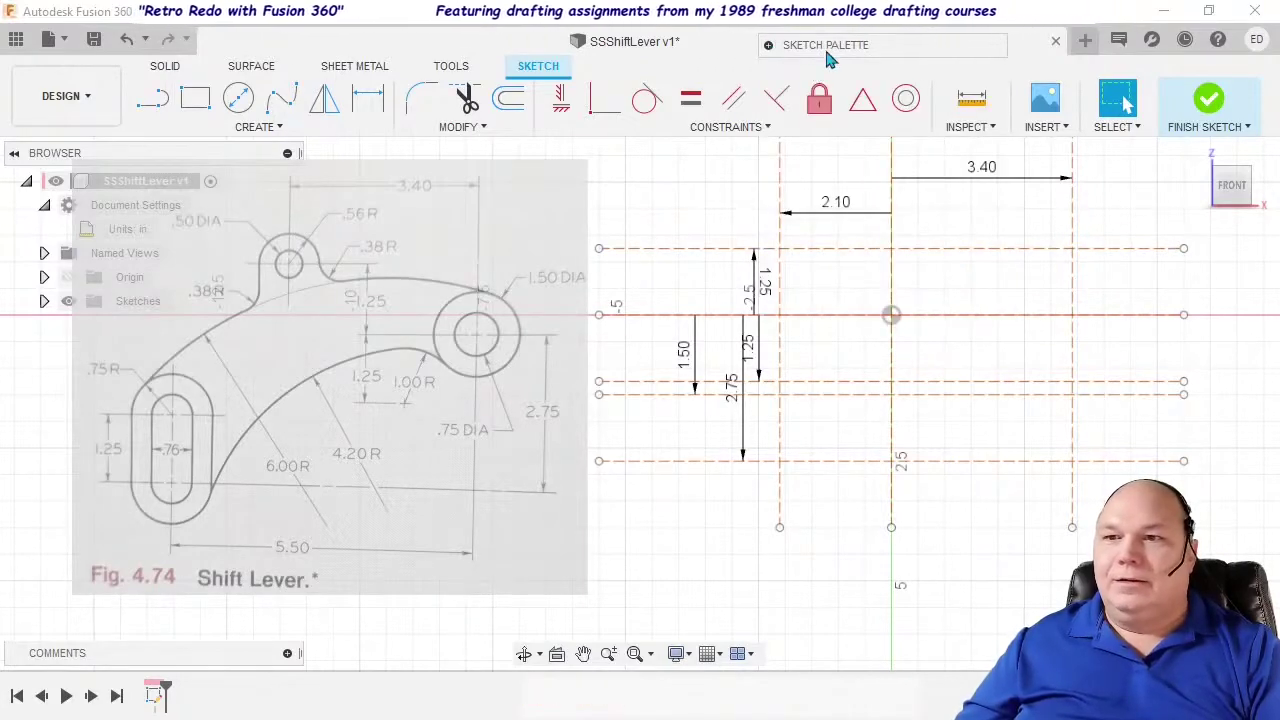
click(767, 47)
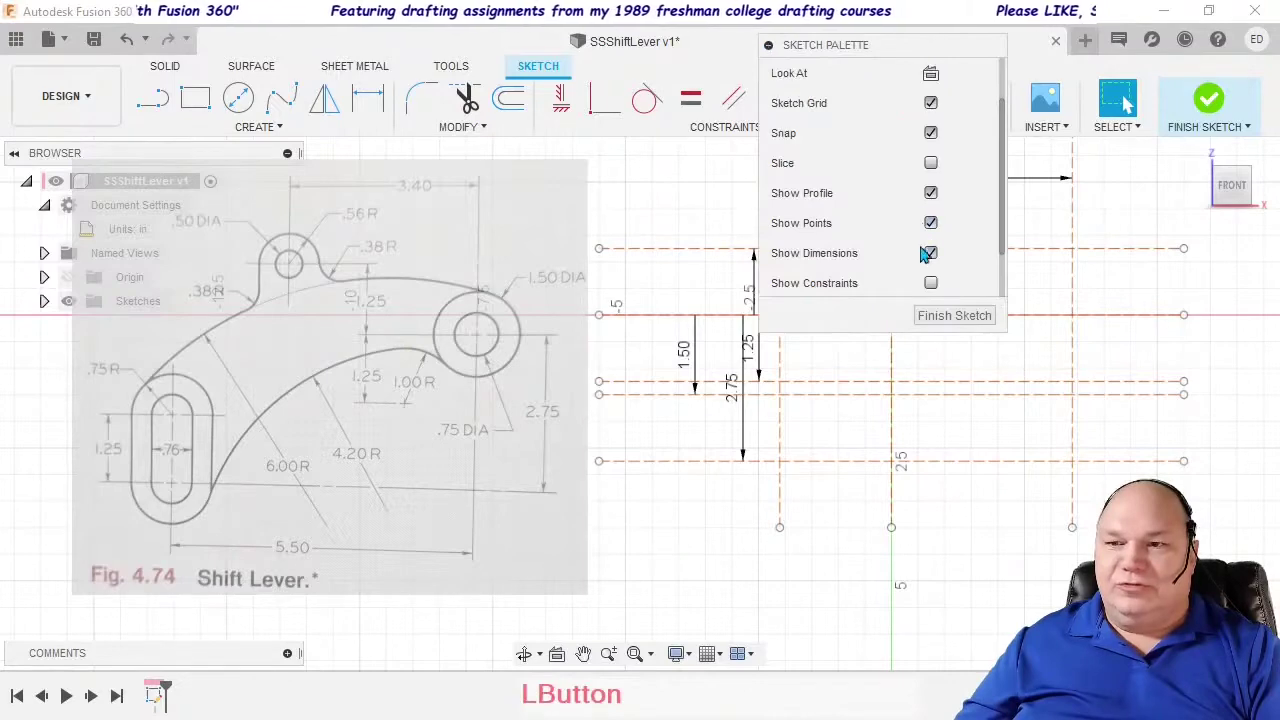
click(930, 254)
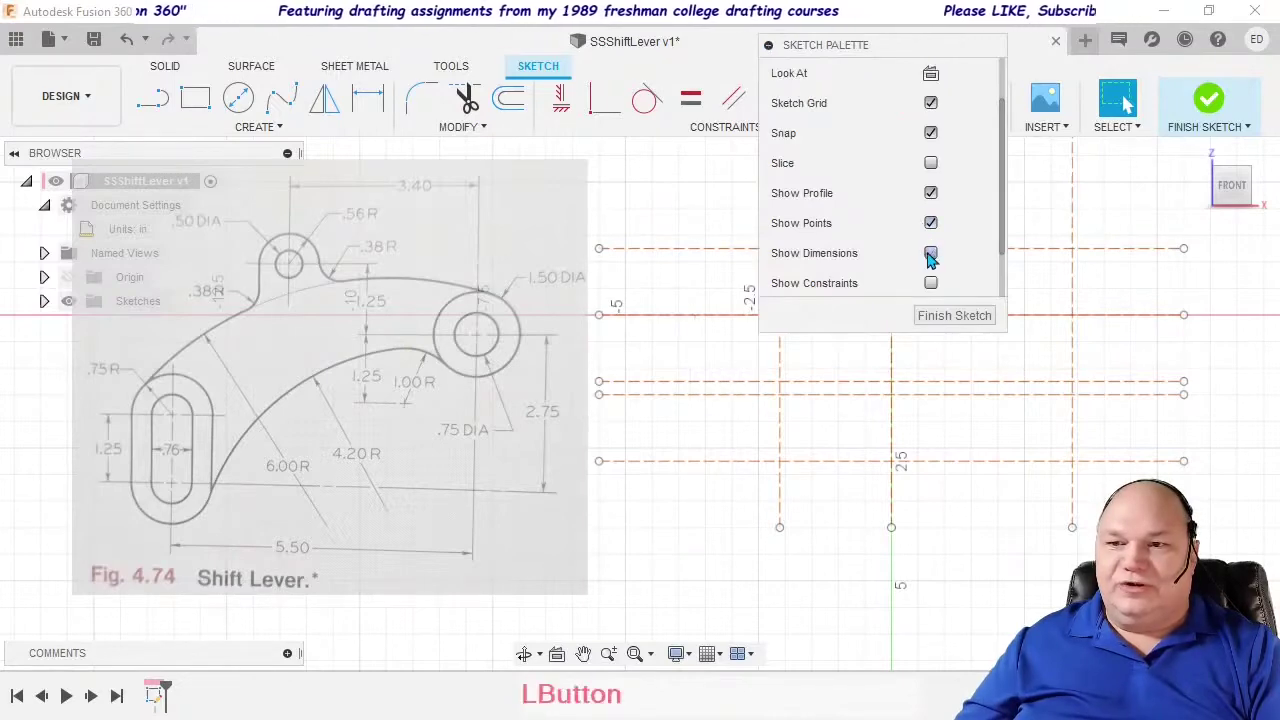
click(767, 46)
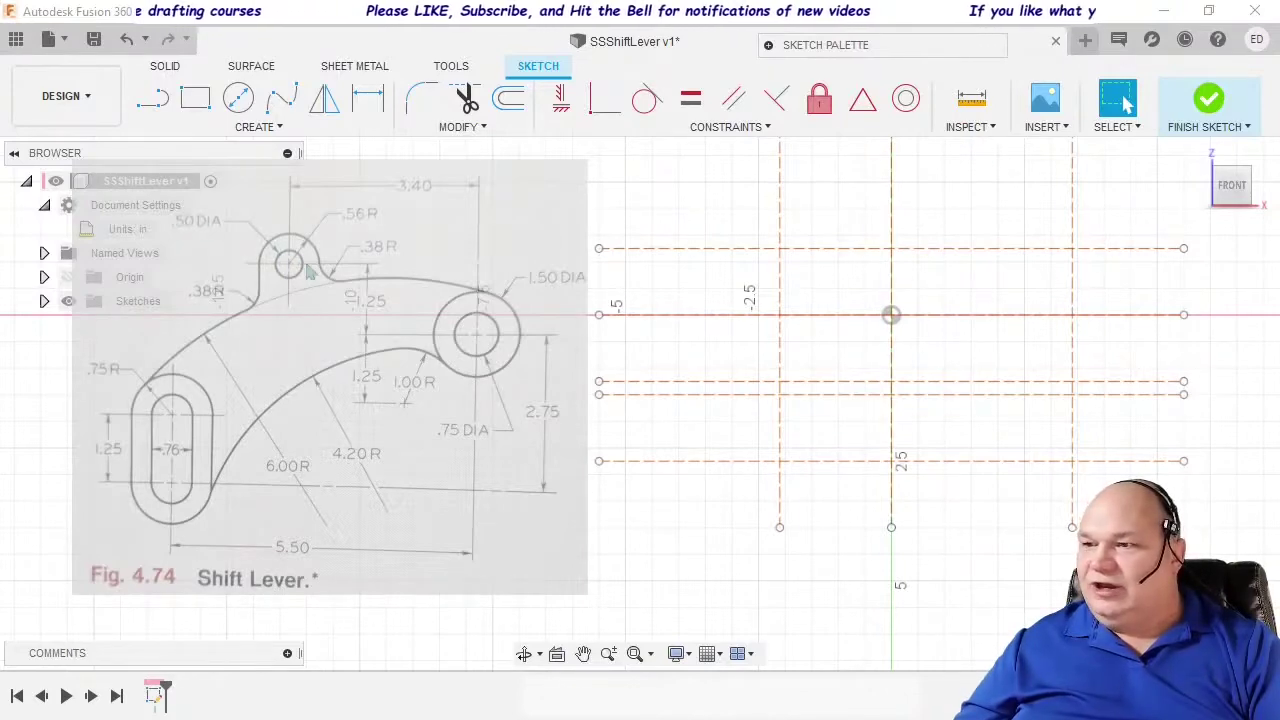
Step: Draw a 0.50 in diameter construction circle where the vertical line through the origin crosses the uppermost horizontal construction line
click(238, 97)
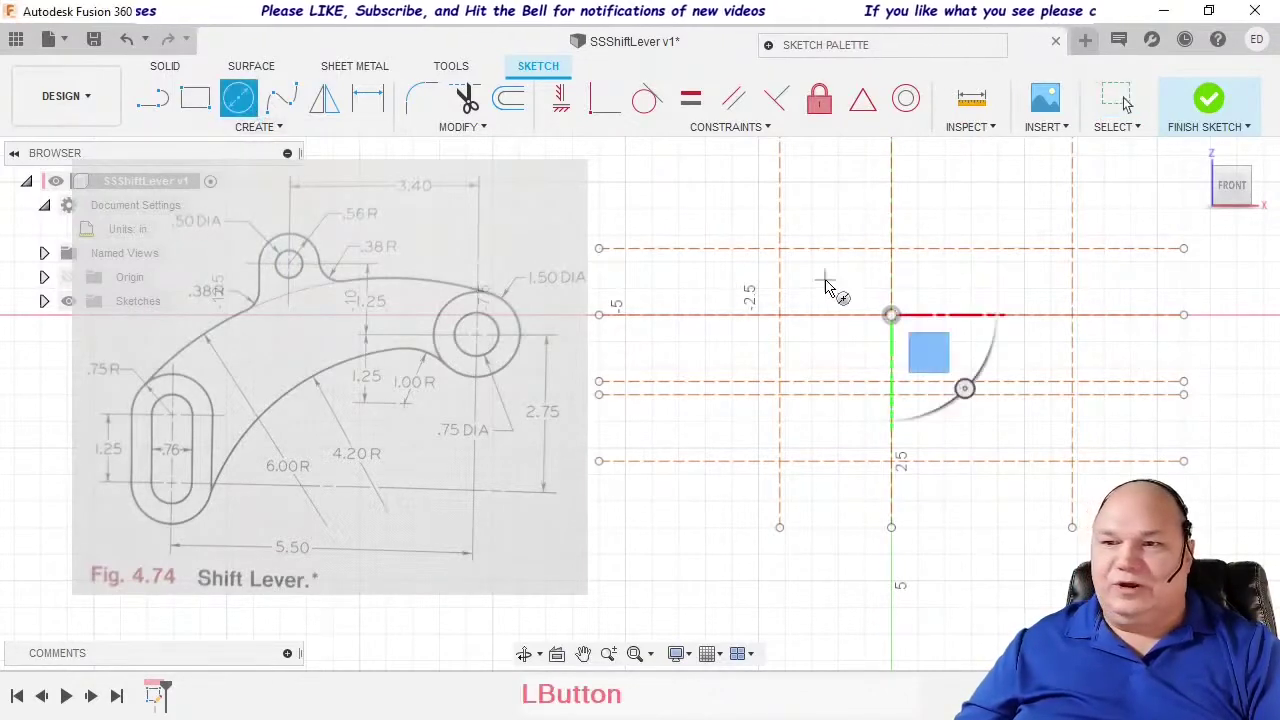
click(891, 249)
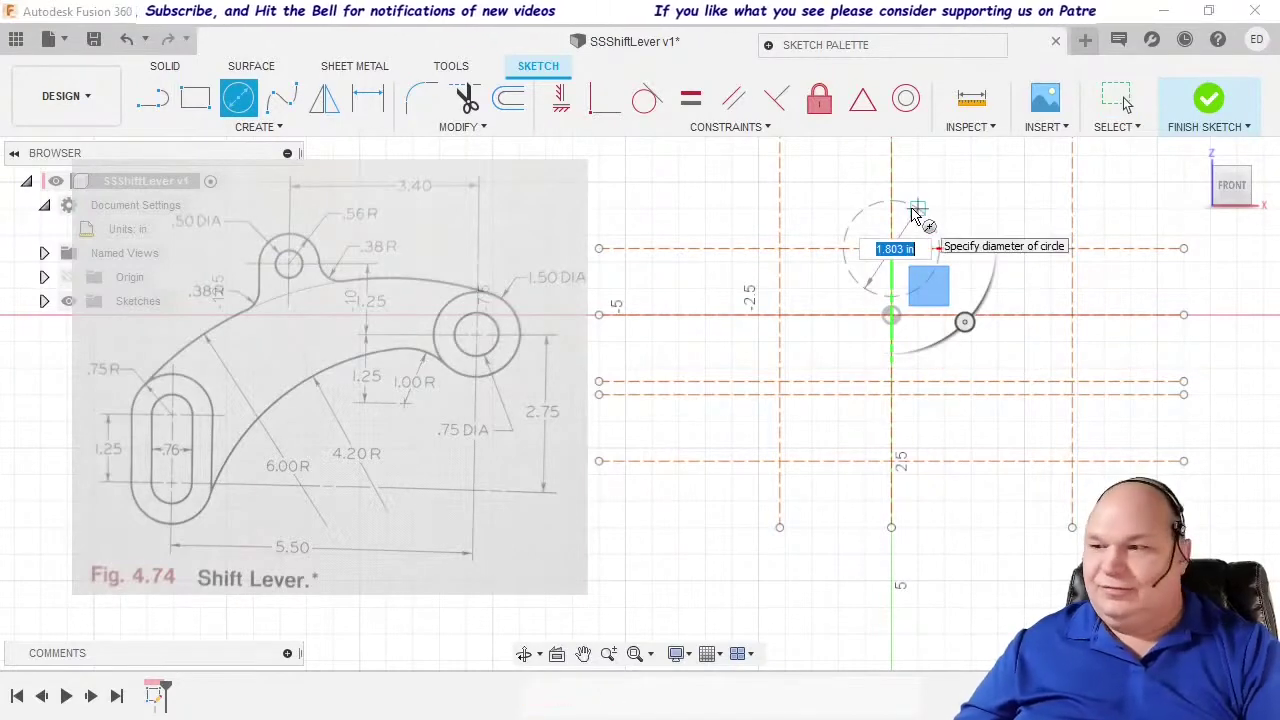
text(.)
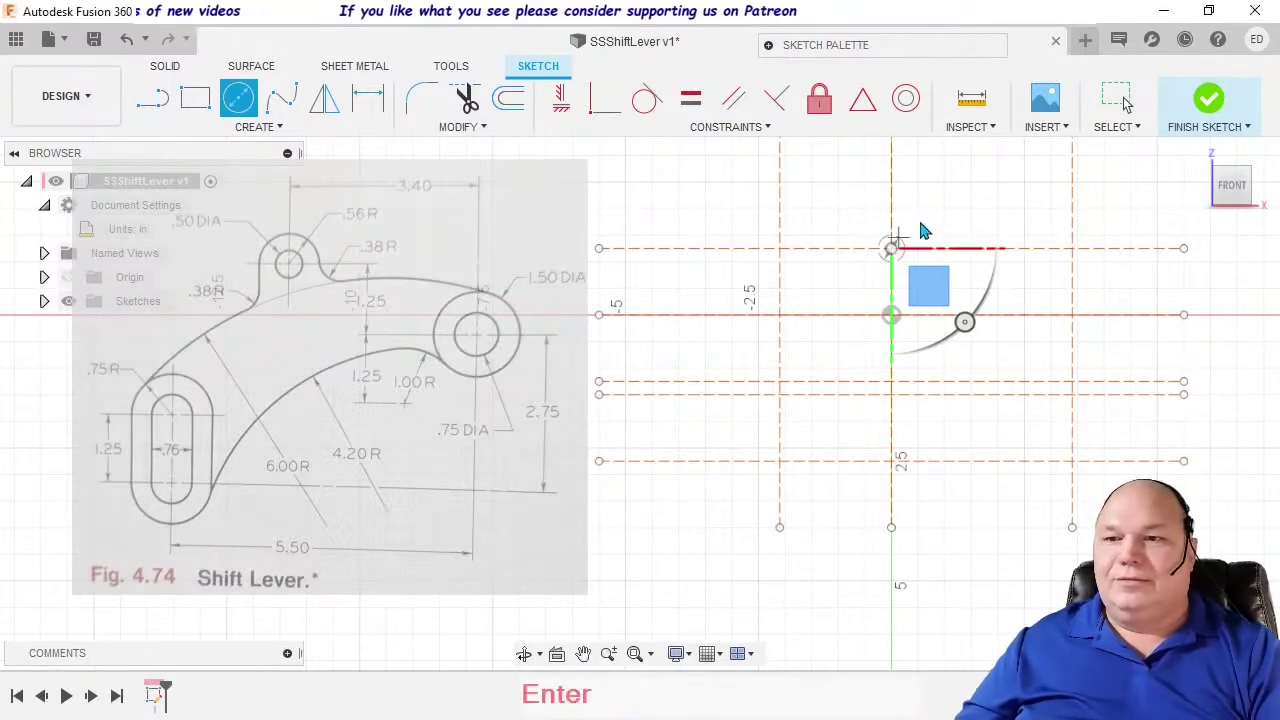
key(Escape)
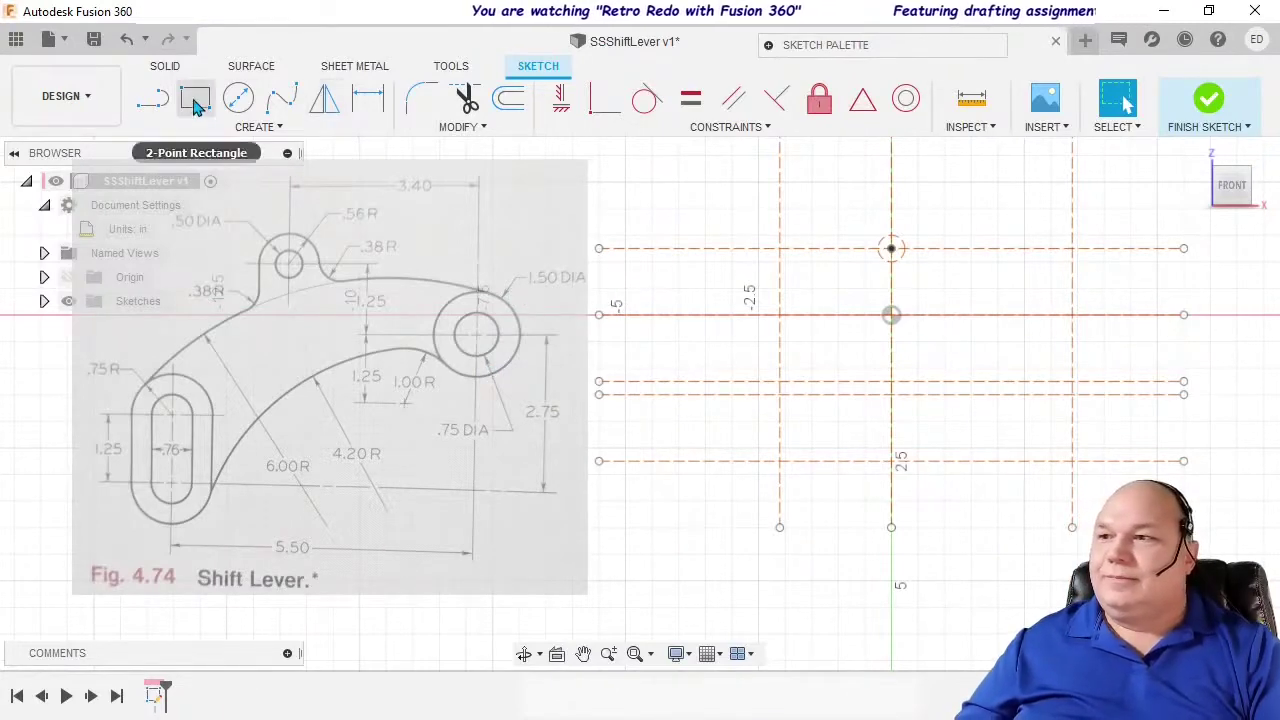
Step: Turn off construction mode and draw a .75 in diameter circle where the right vertical construction line crosses the horizontal line through the origin
click(241, 100)
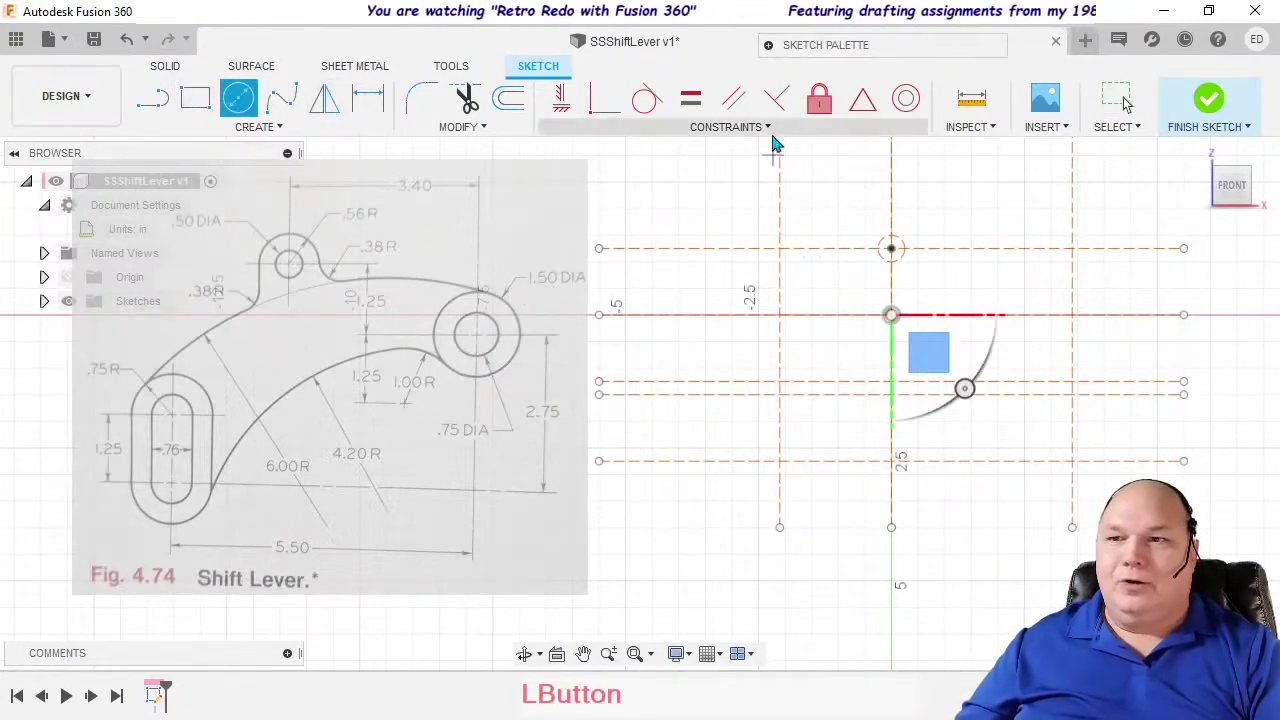
click(776, 45)
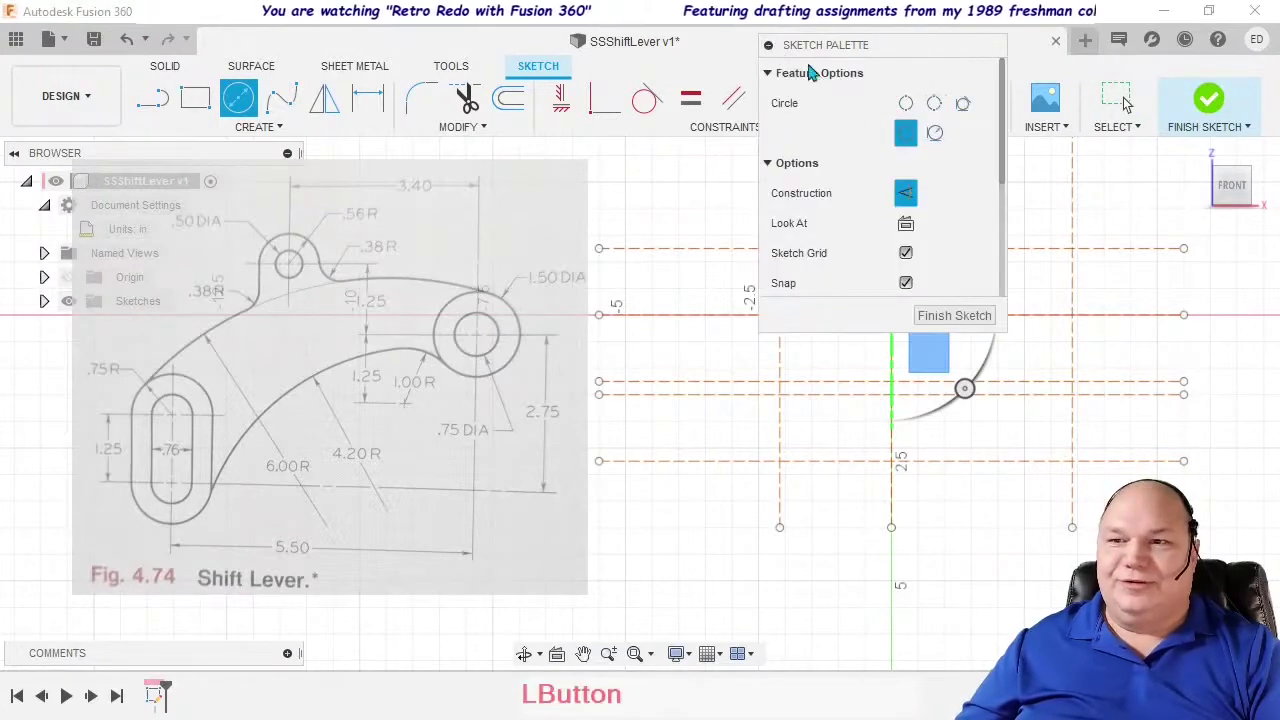
click(906, 193)
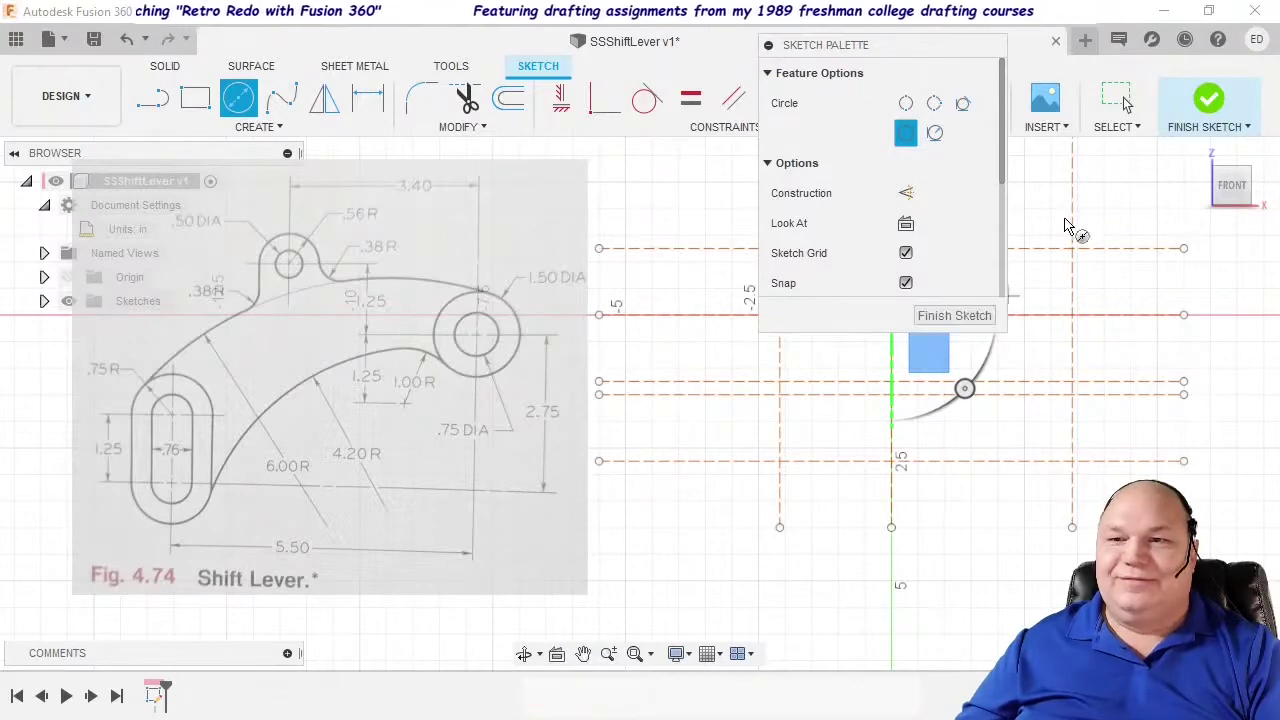
click(768, 46)
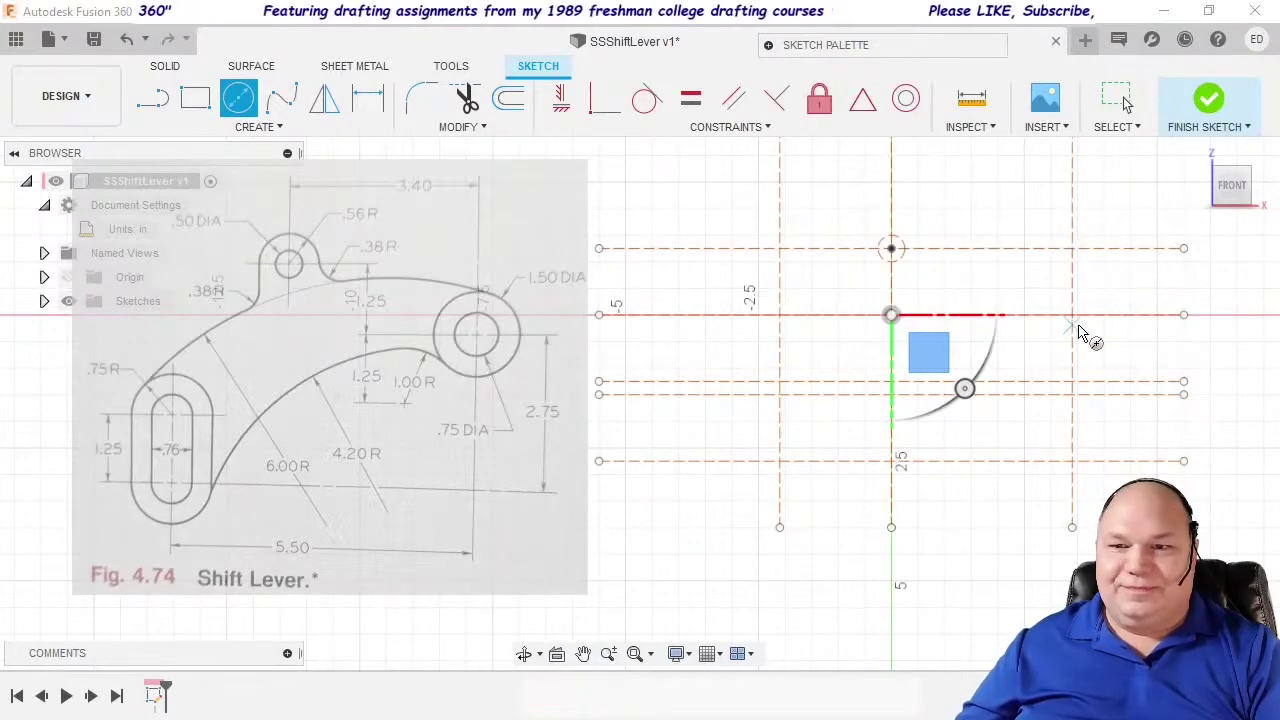
click(1073, 316)
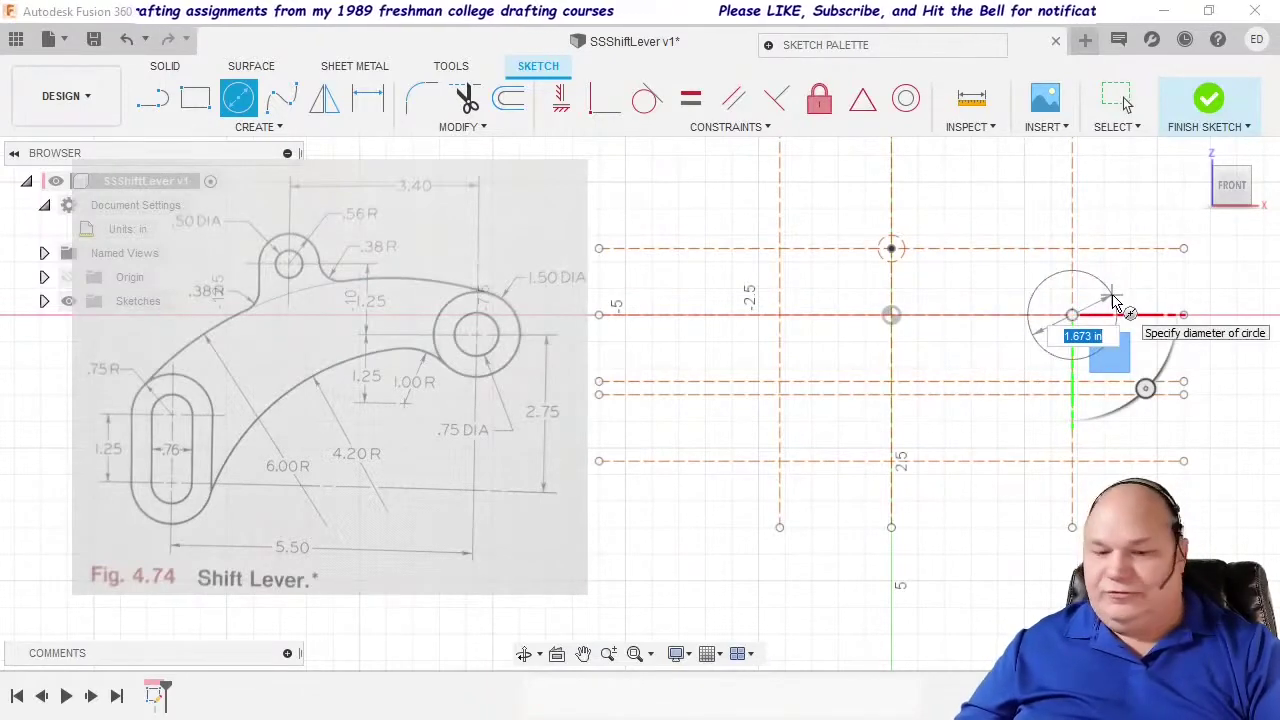
text(.75)
key(Return)
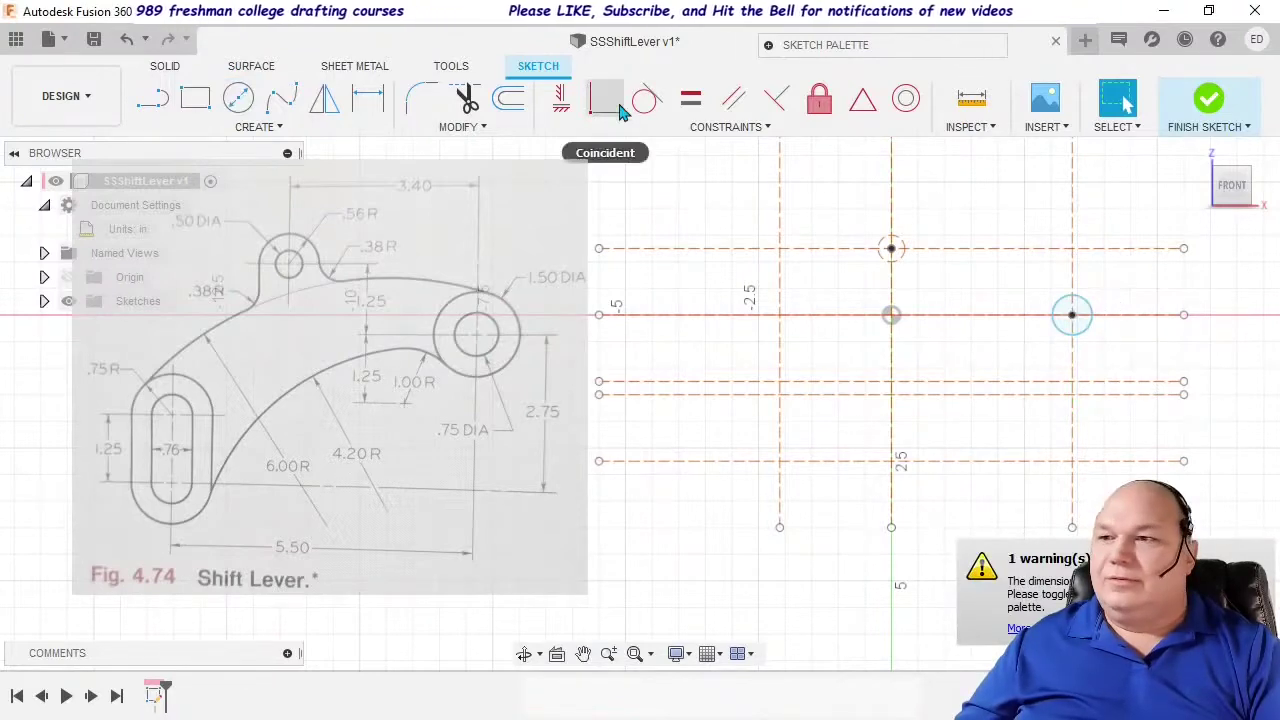
Step: Draw a 1.5 in diameter circle concentric with the .75 in circle on the right vertical construction line
right_drag(846, 269, 845, 193)
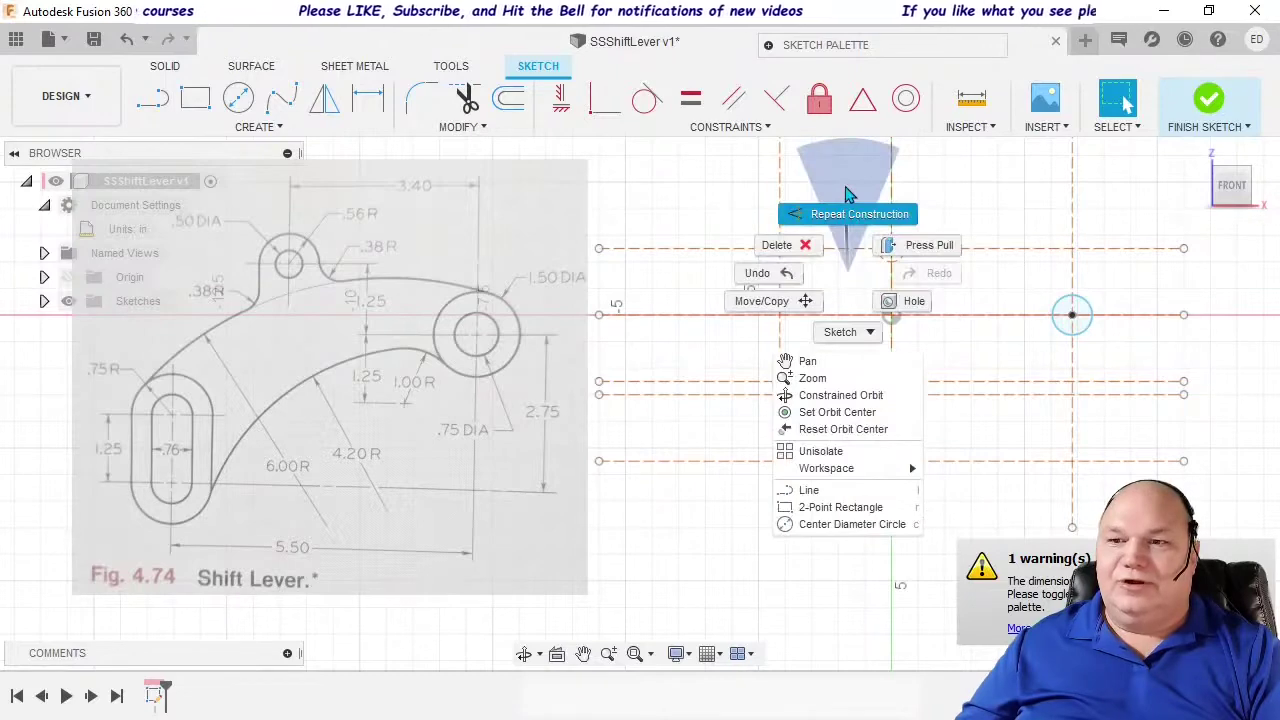
click(846, 195)
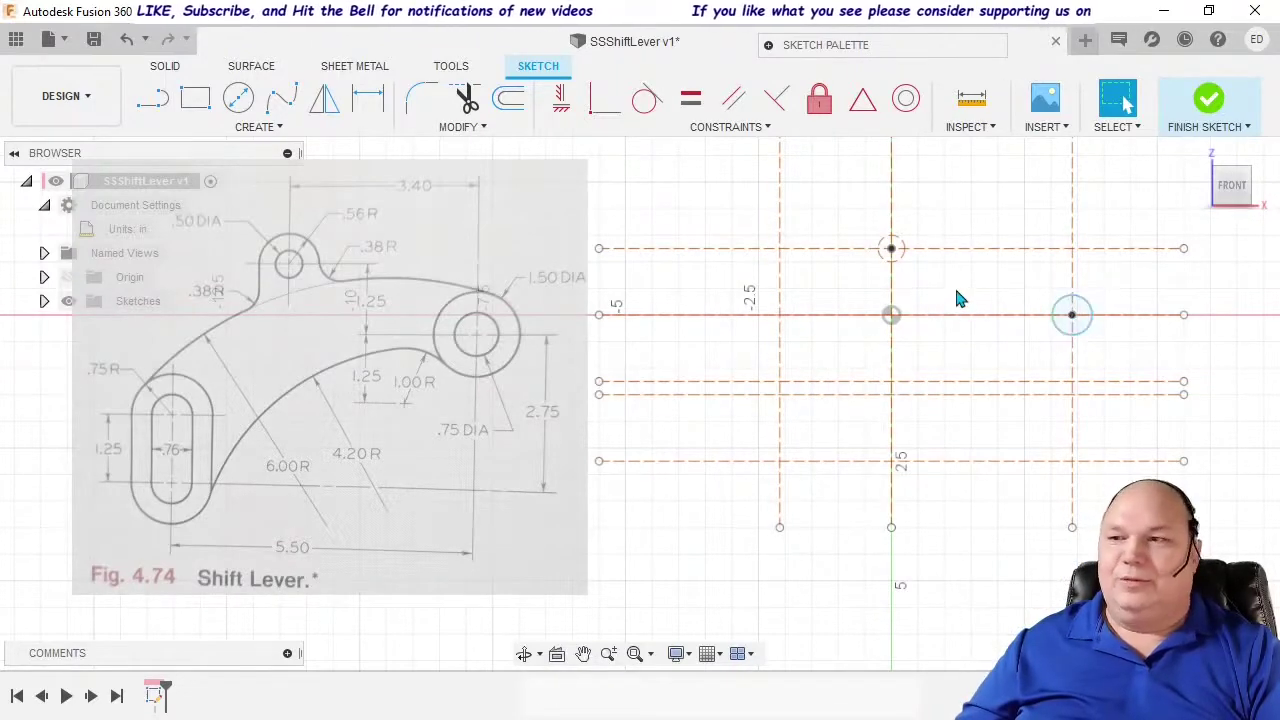
click(243, 112)
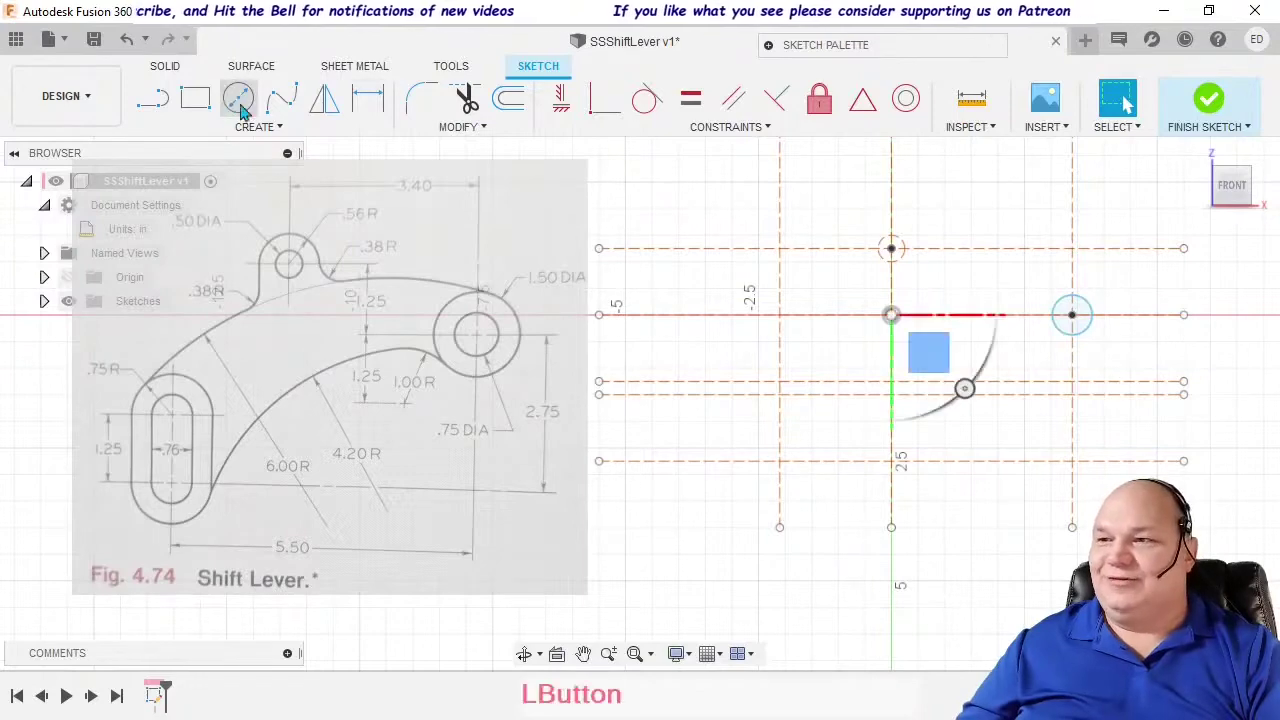
click(1072, 315)
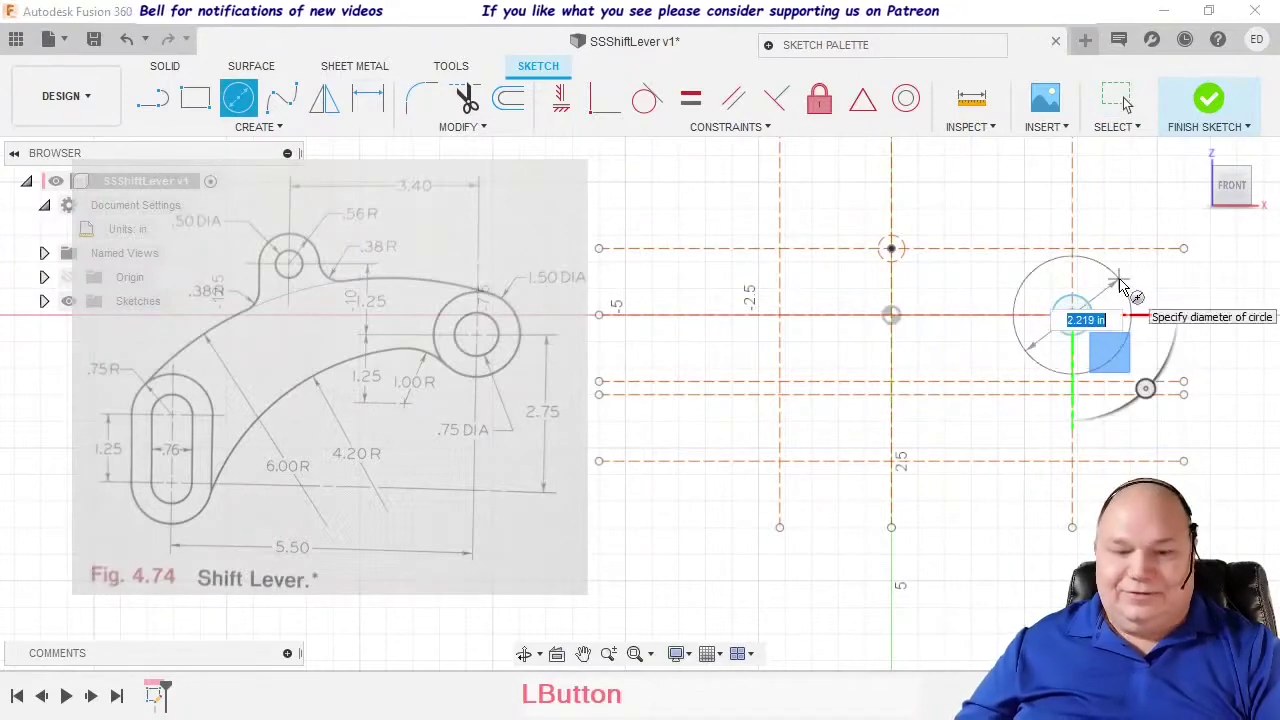
text(1.5)
key(Tab)
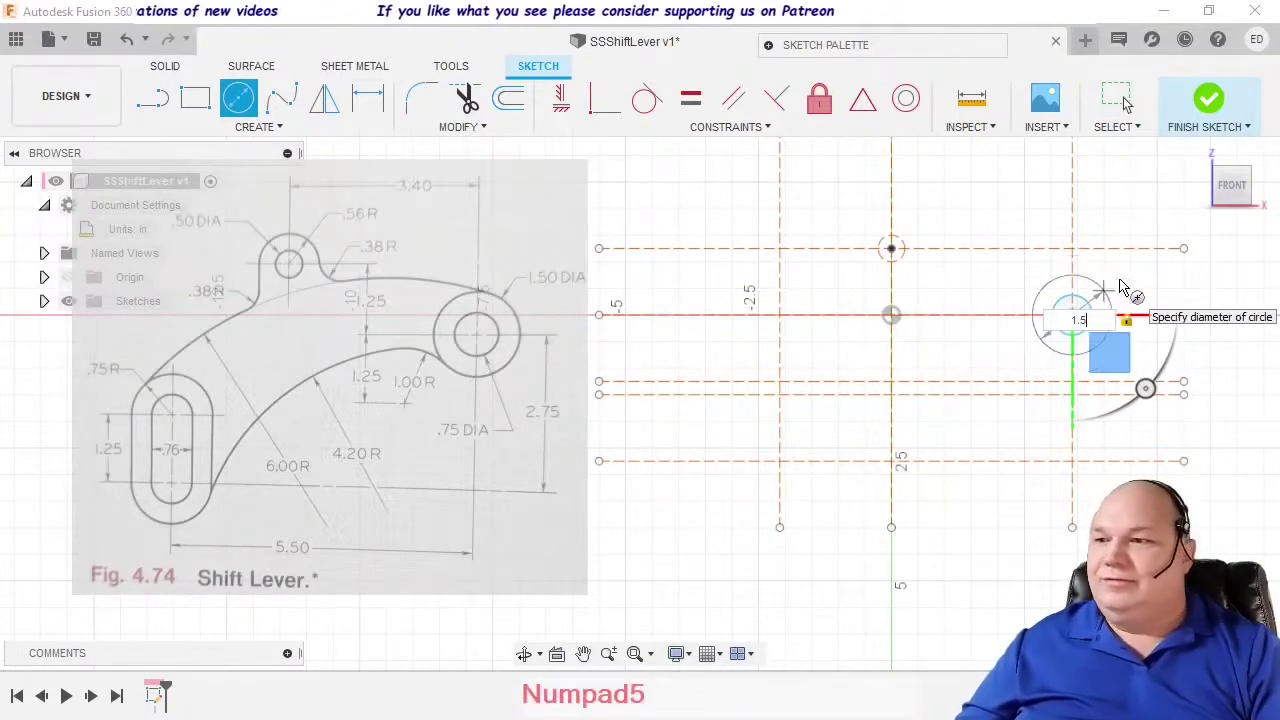
key(Return)
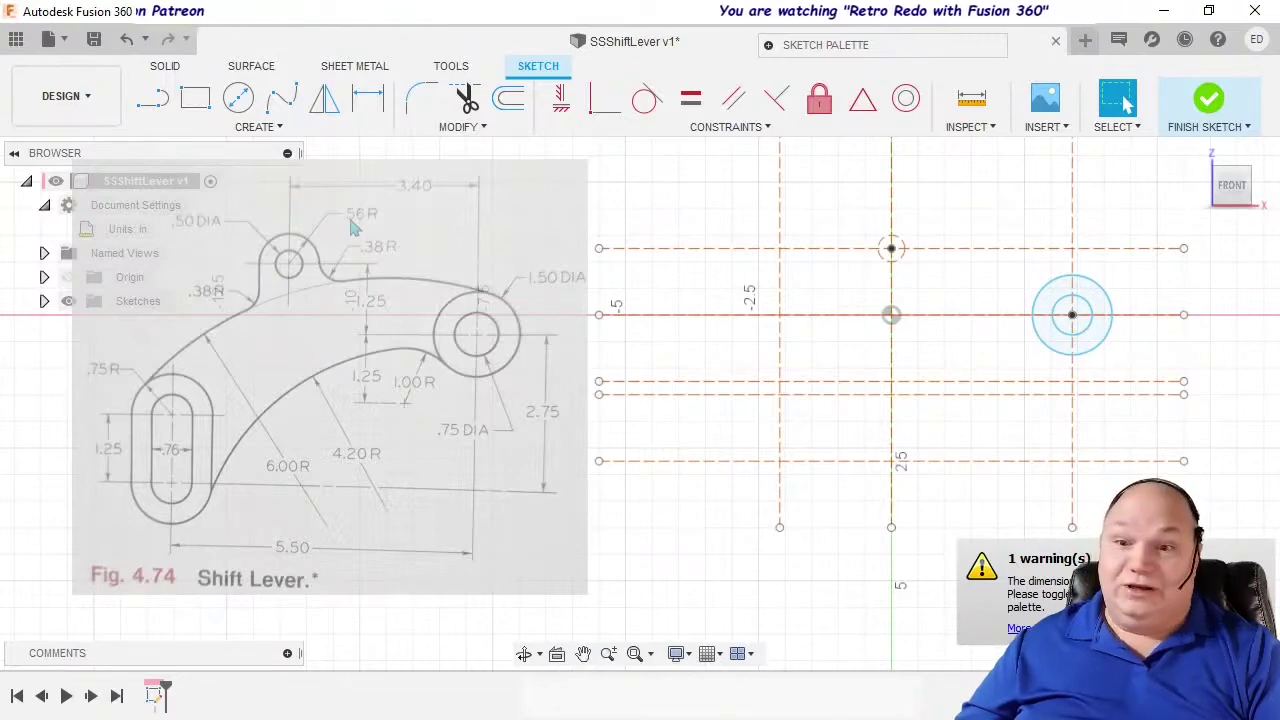
click(251, 66)
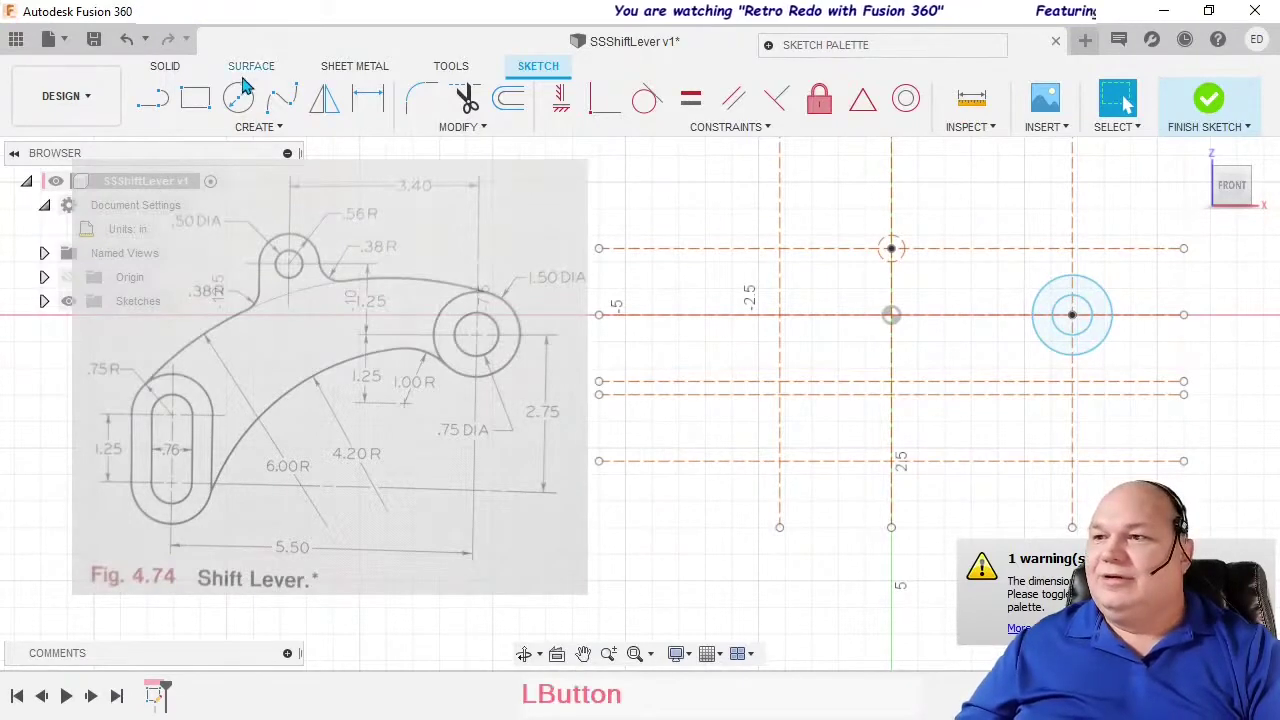
click(168, 66)
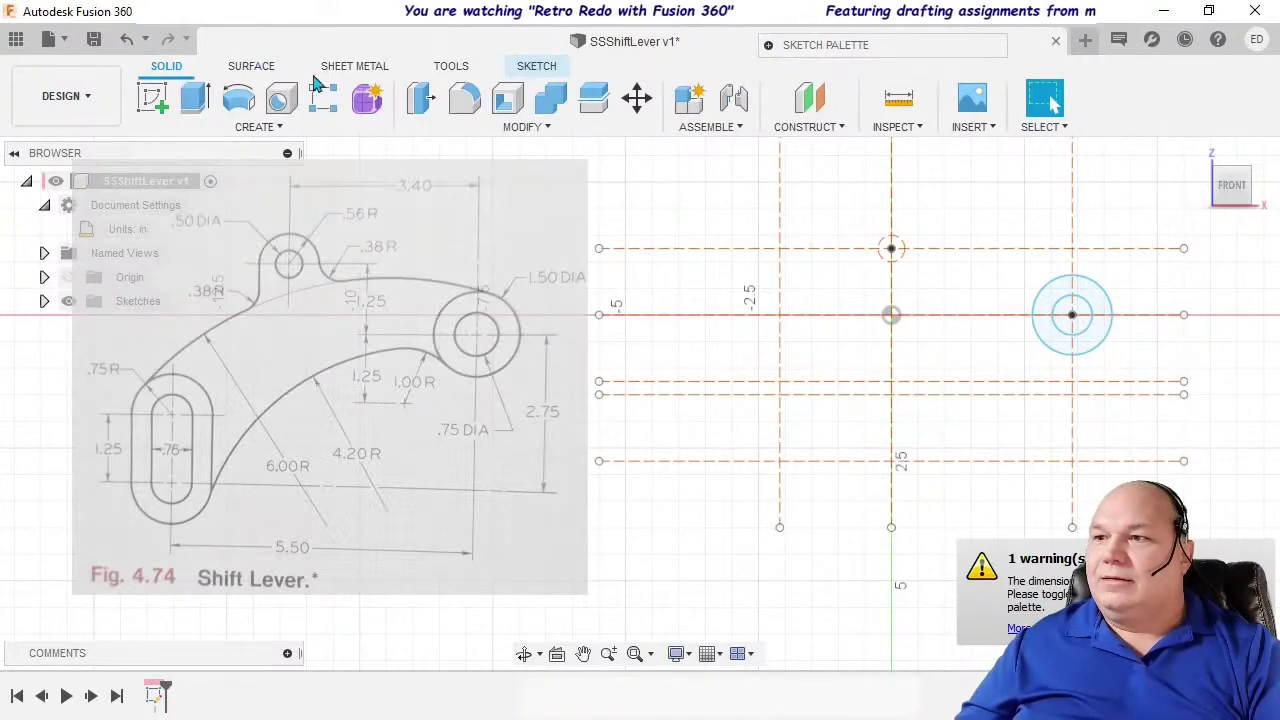
click(536, 66)
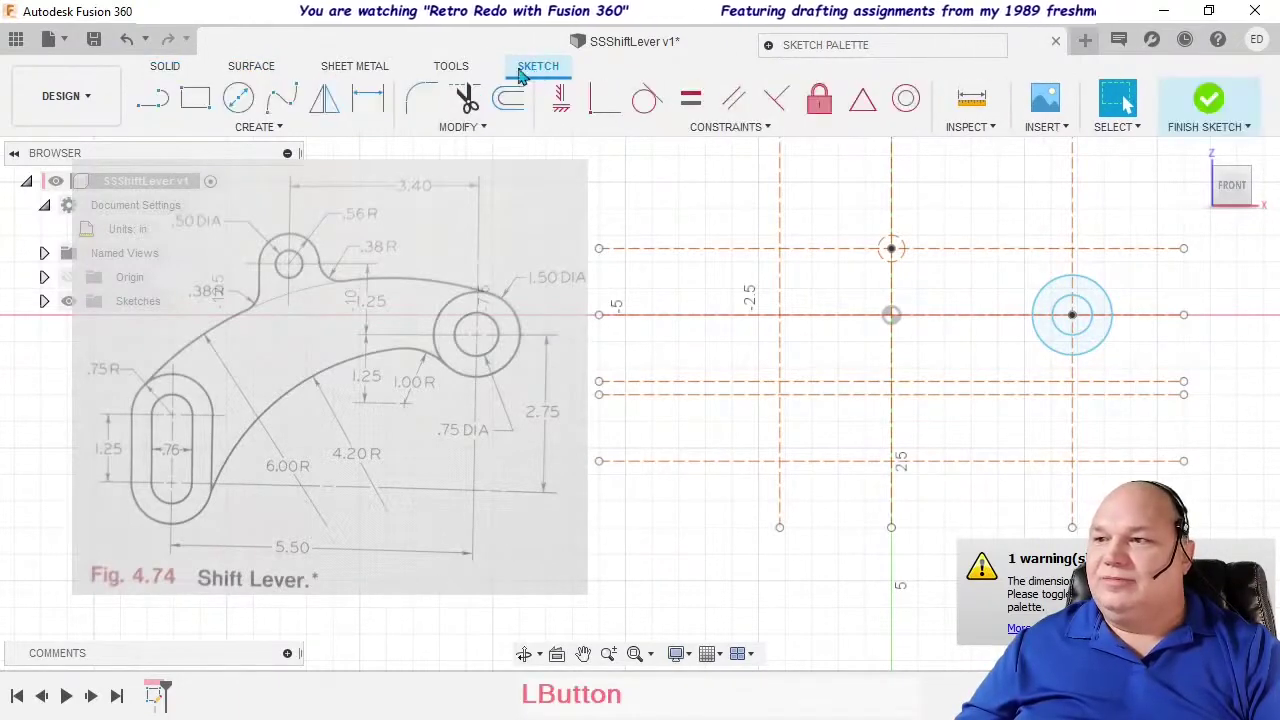
Step: Draw a circle of diameter .56*2 in concentric with the small construction circle above the origin
click(242, 100)
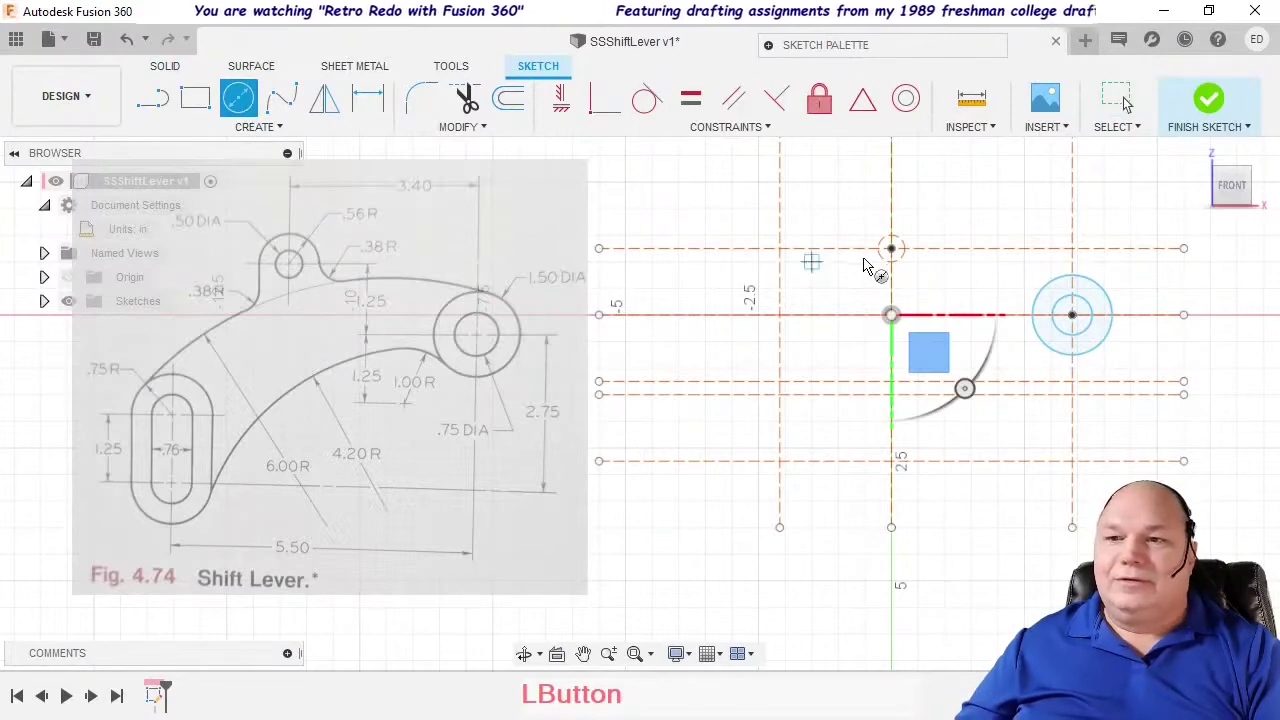
click(891, 249)
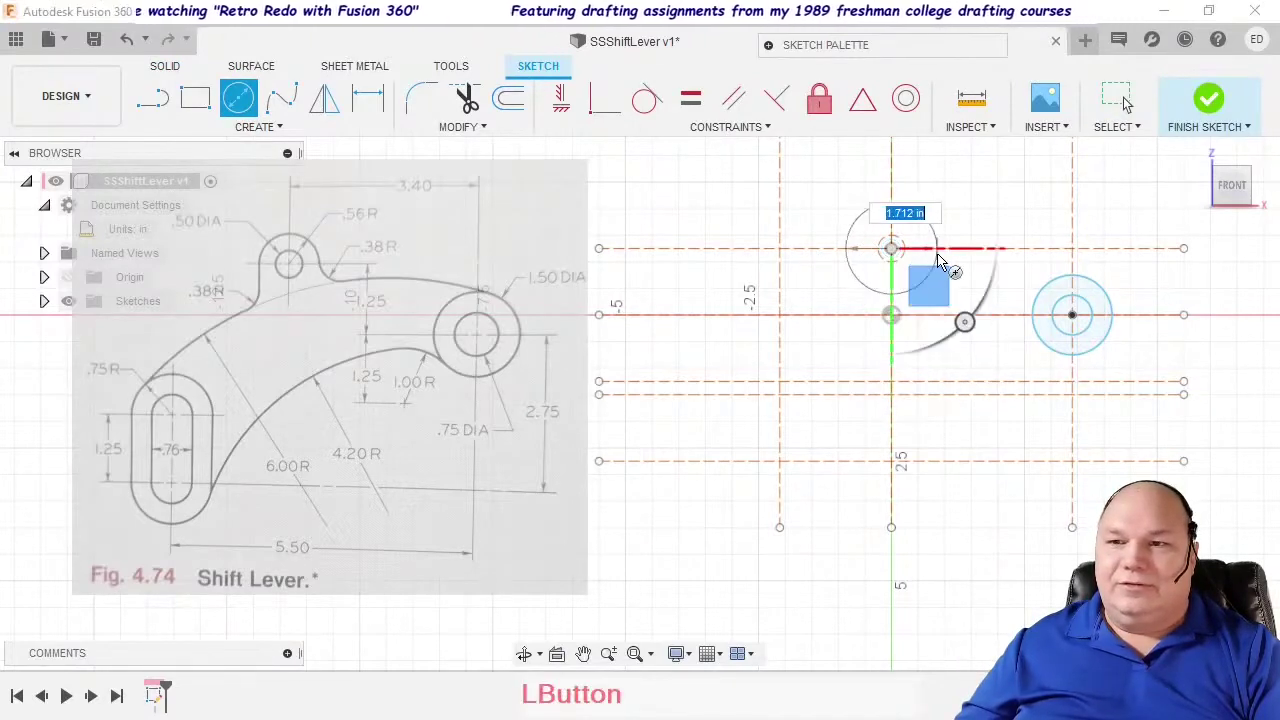
text(.)
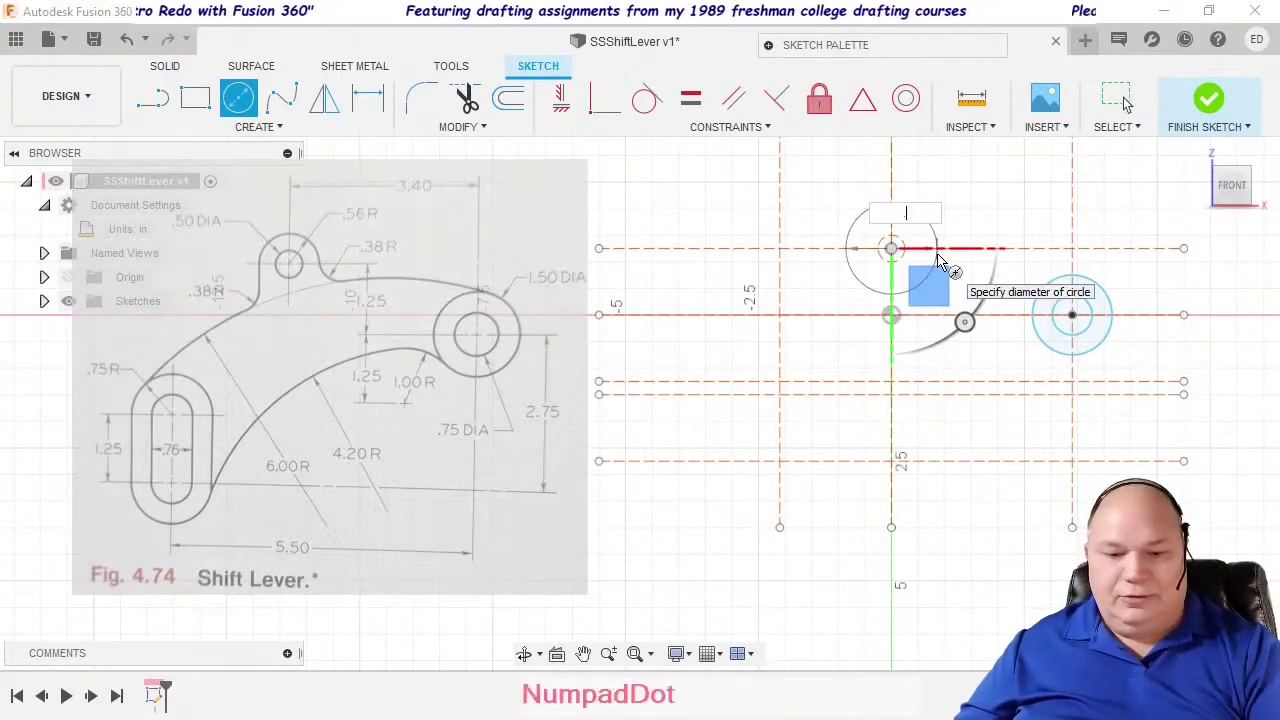
text(56*2)
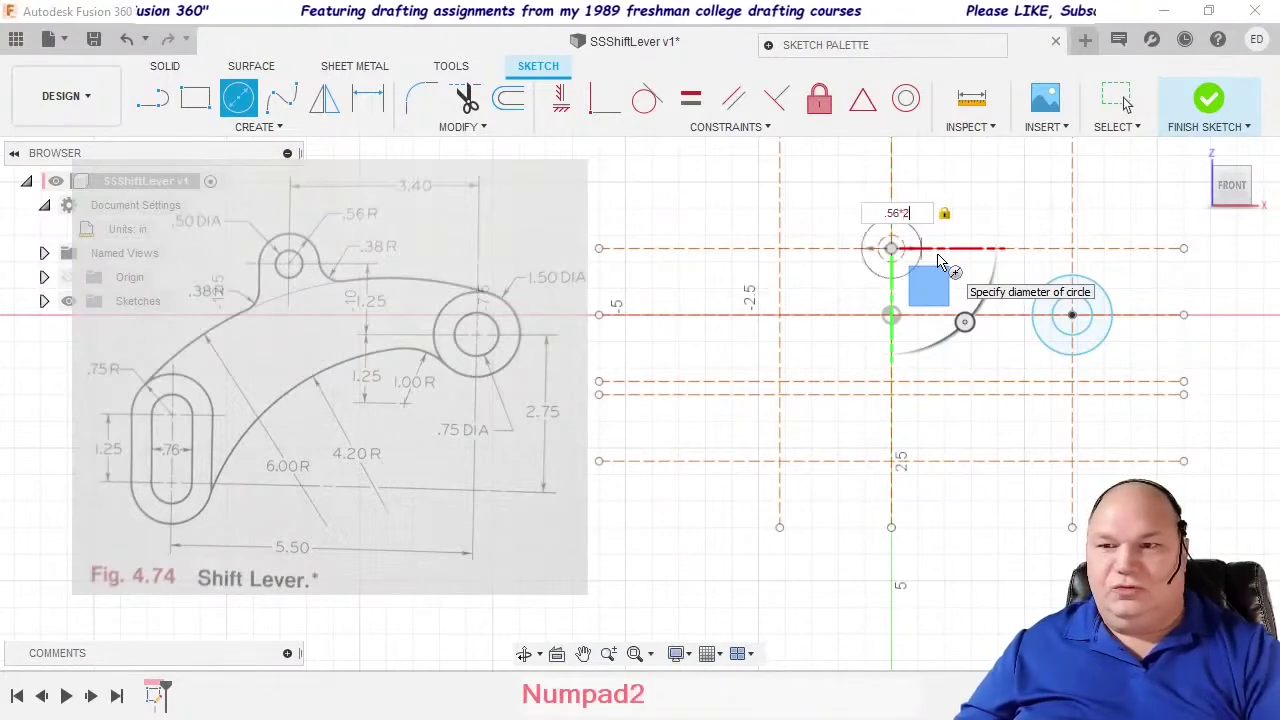
key(Return)
key(Return)
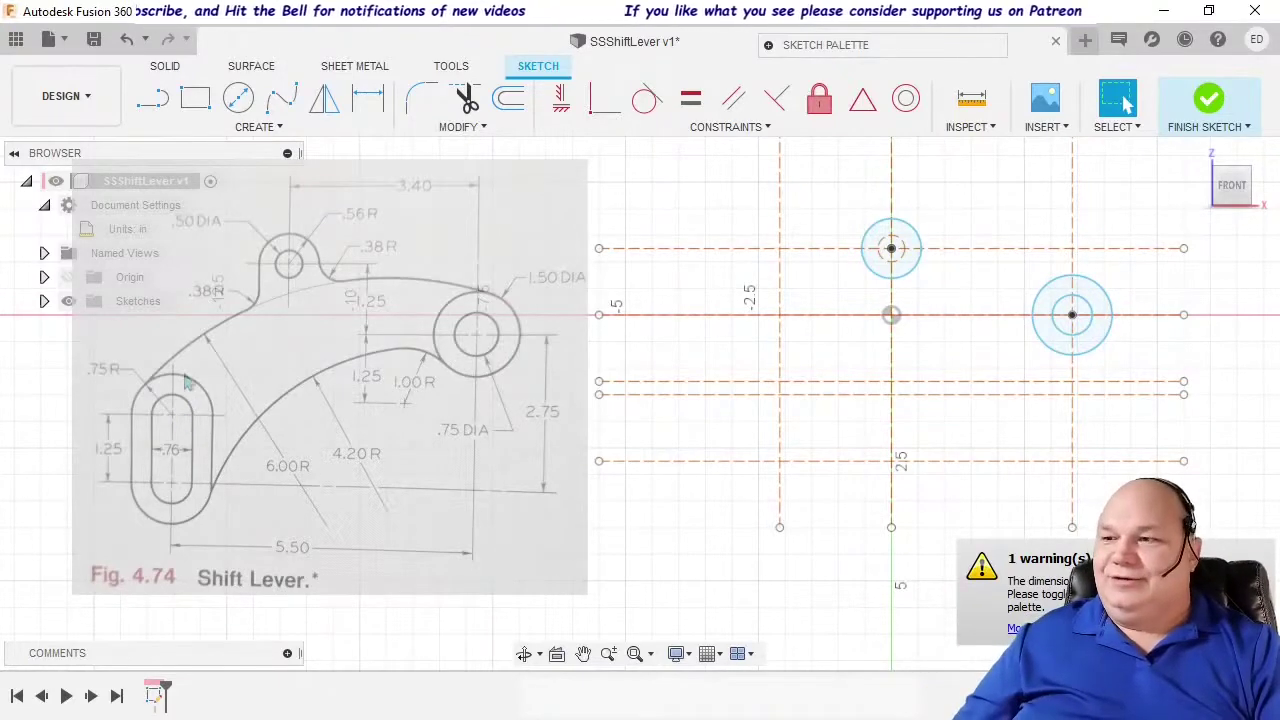
Step: Draw a .76 in wide center-to-center slot on the left vertical construction line, with its centers on the two lowest horizontal construction lines
click(232, 133)
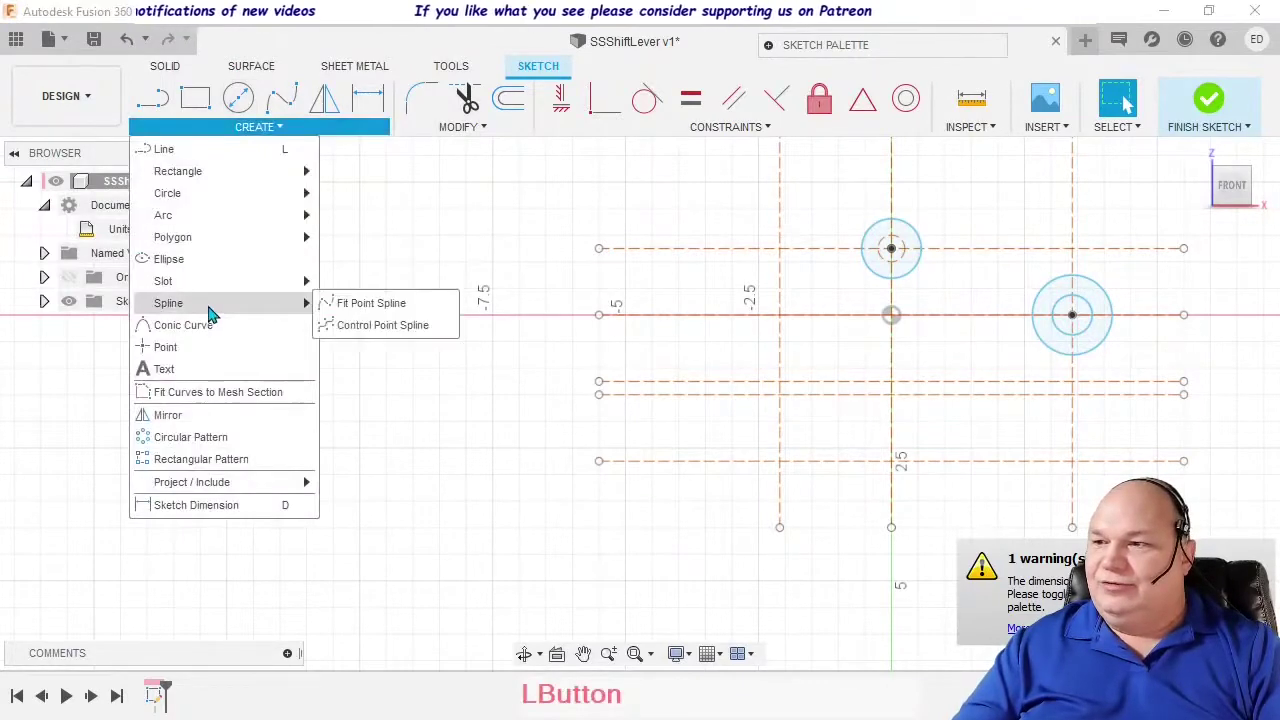
click(212, 288)
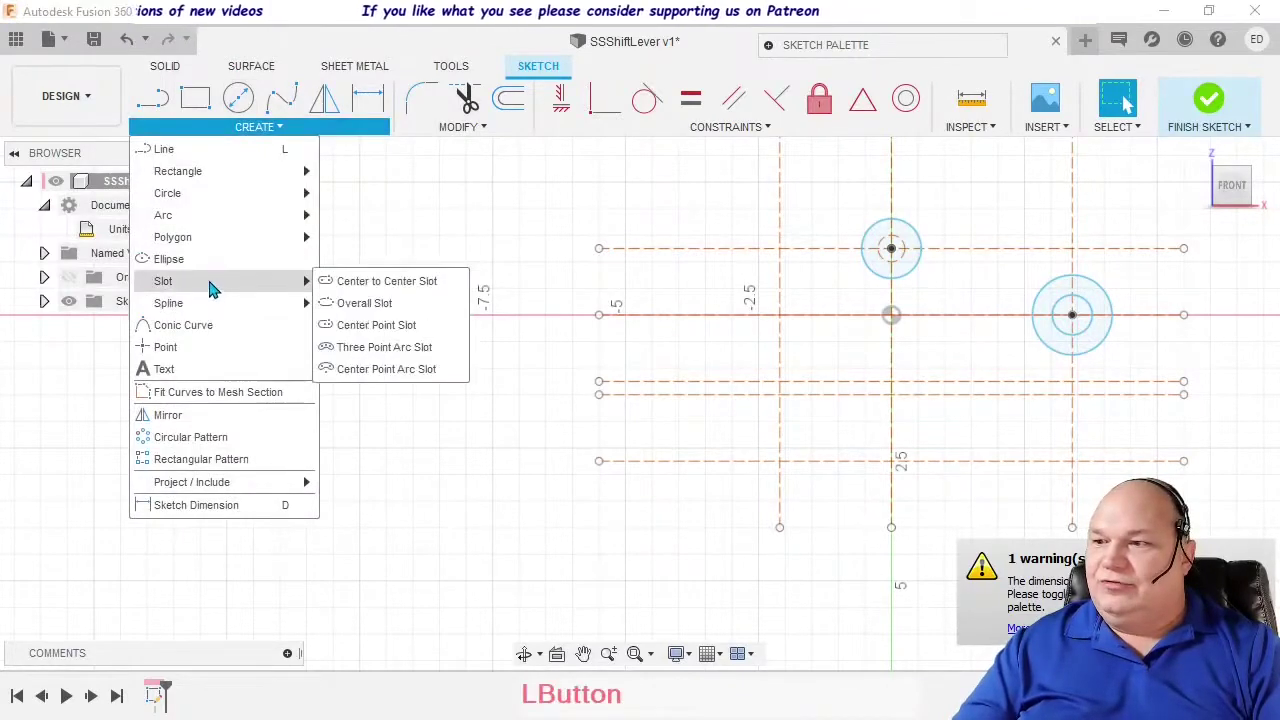
click(362, 285)
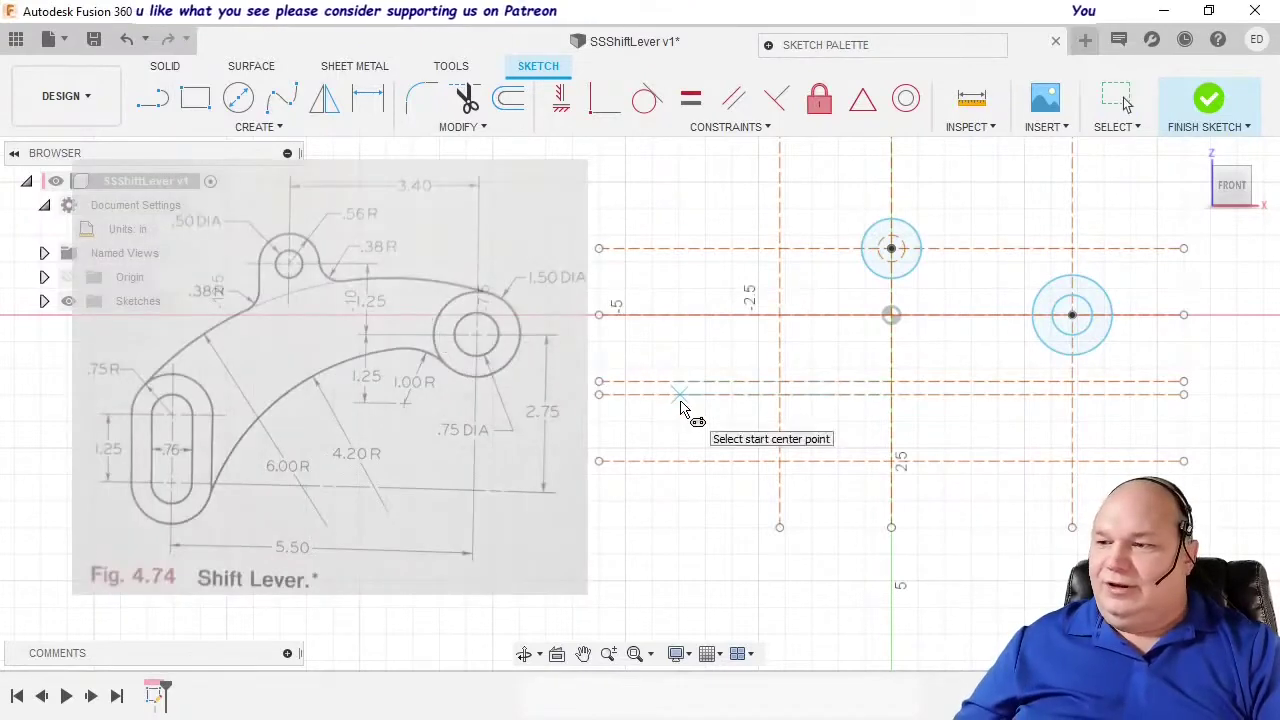
click(781, 464)
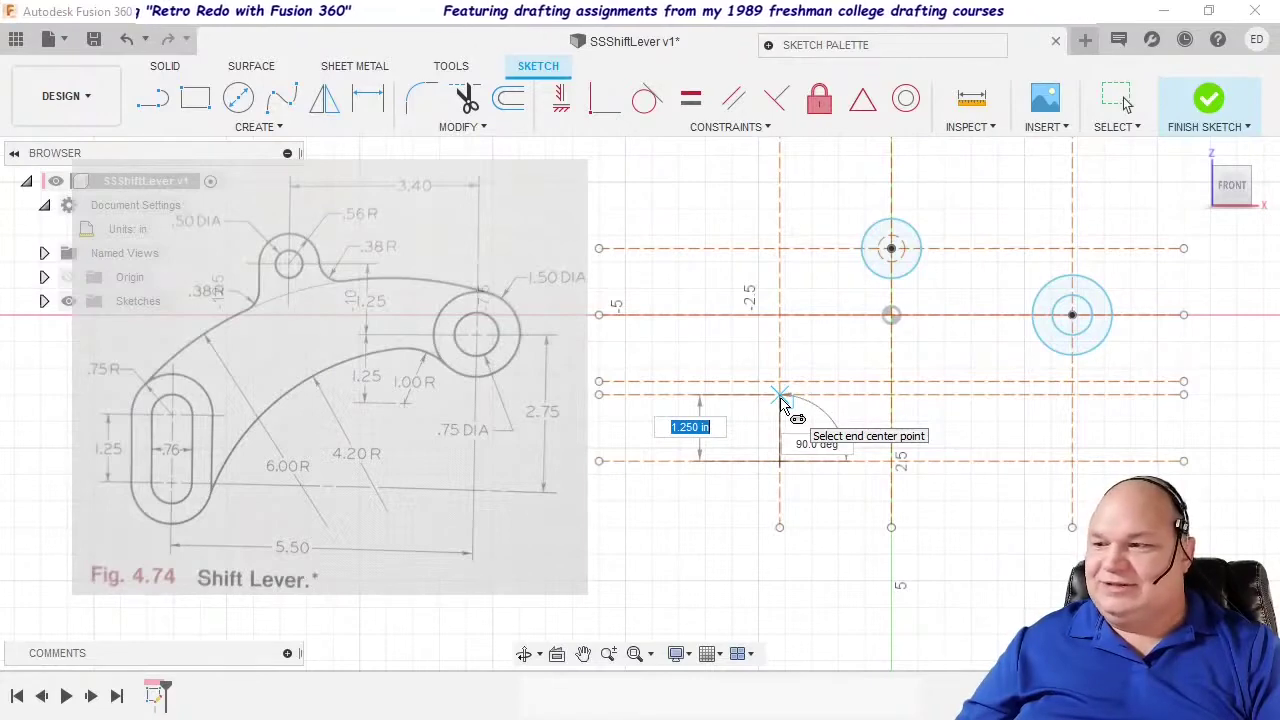
click(781, 396)
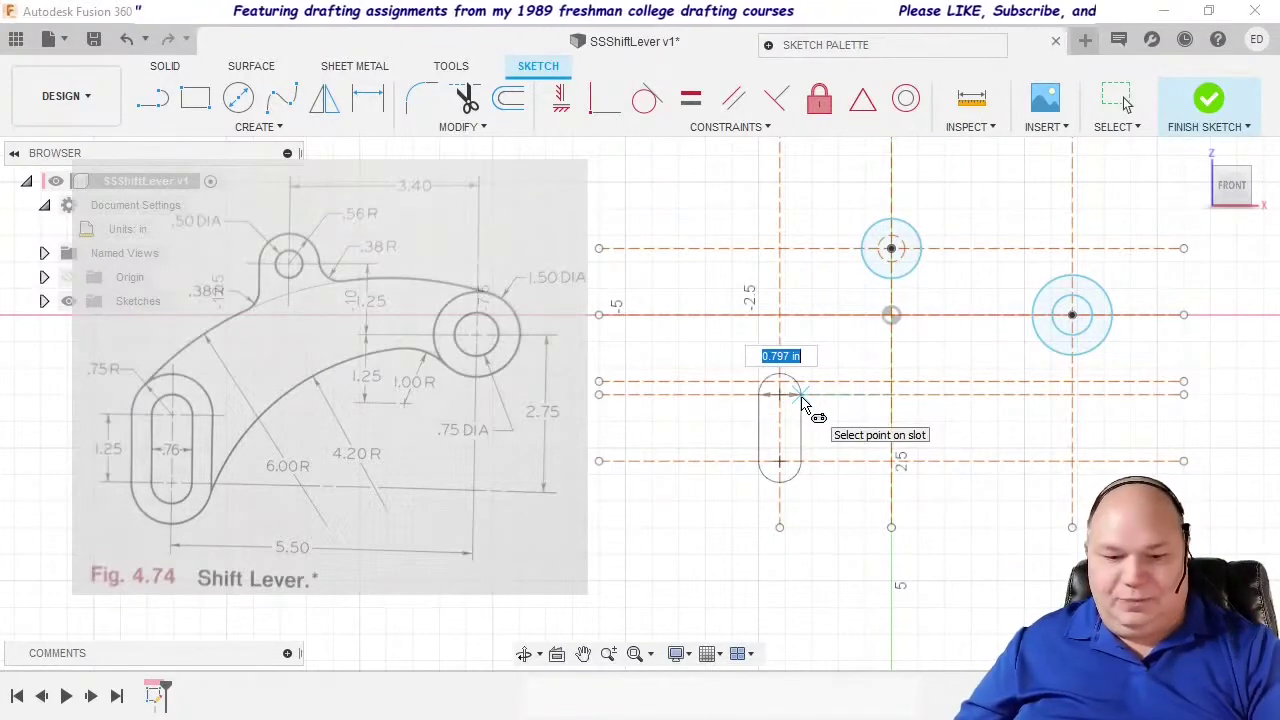
text(.76)
key(Return)
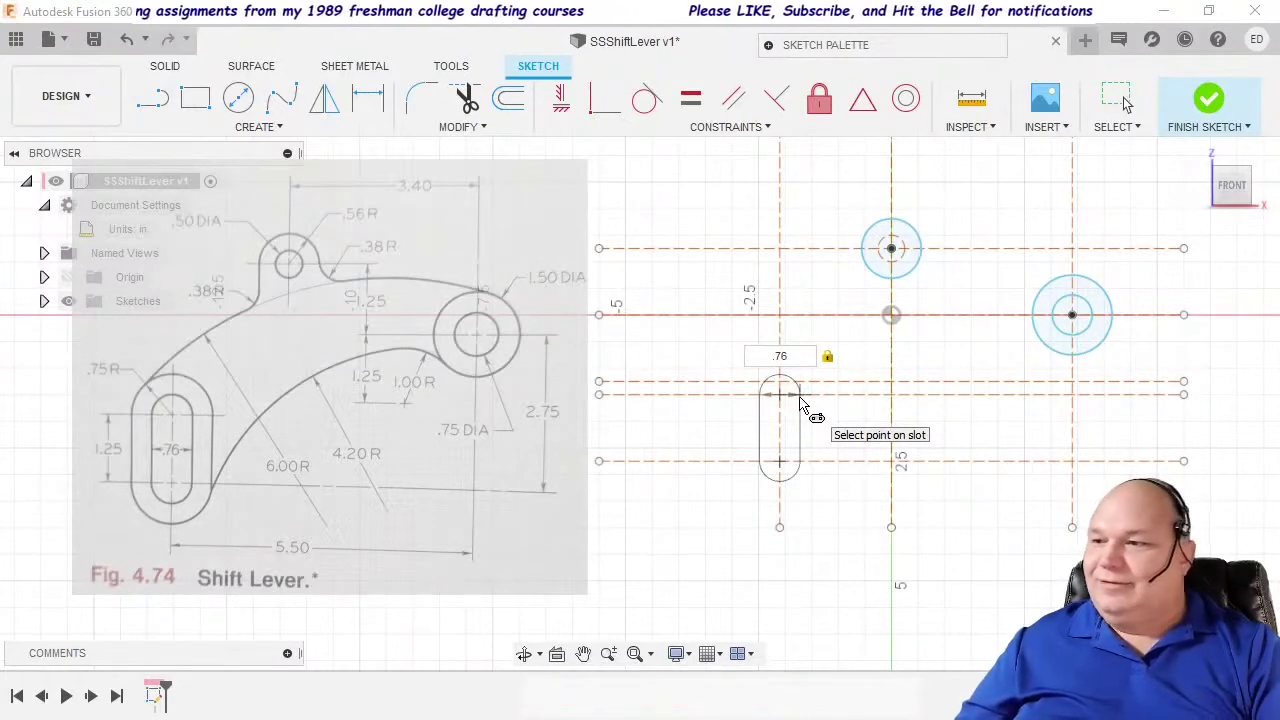
click(800, 403)
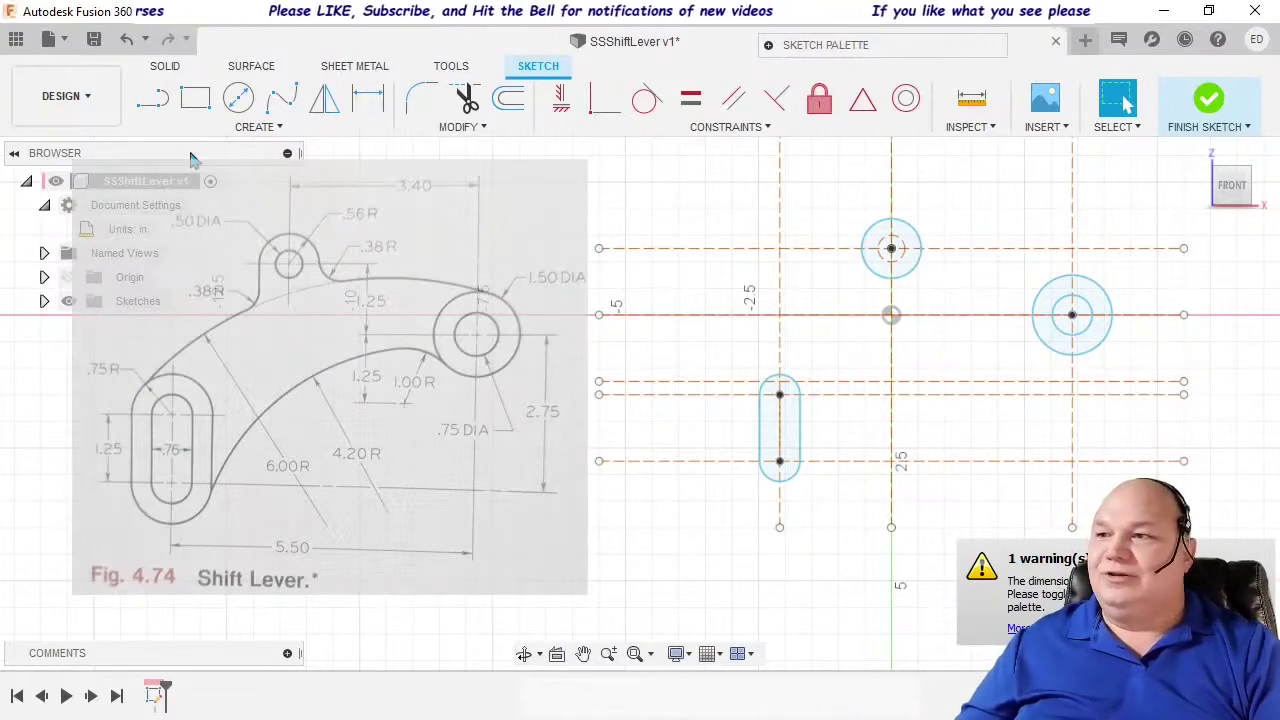
Step: Draw a 1.5 in wide center-to-center slot on the same two centers as the .76 in slot
right_click(708, 285)
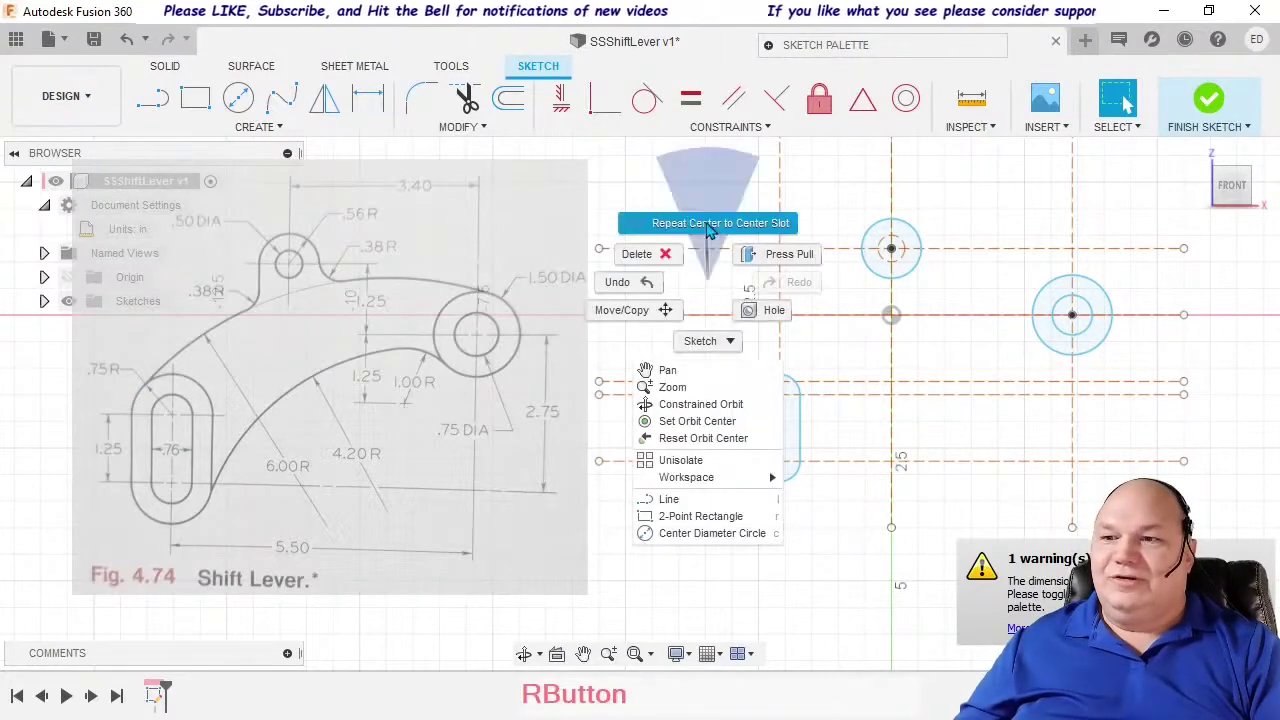
click(708, 224)
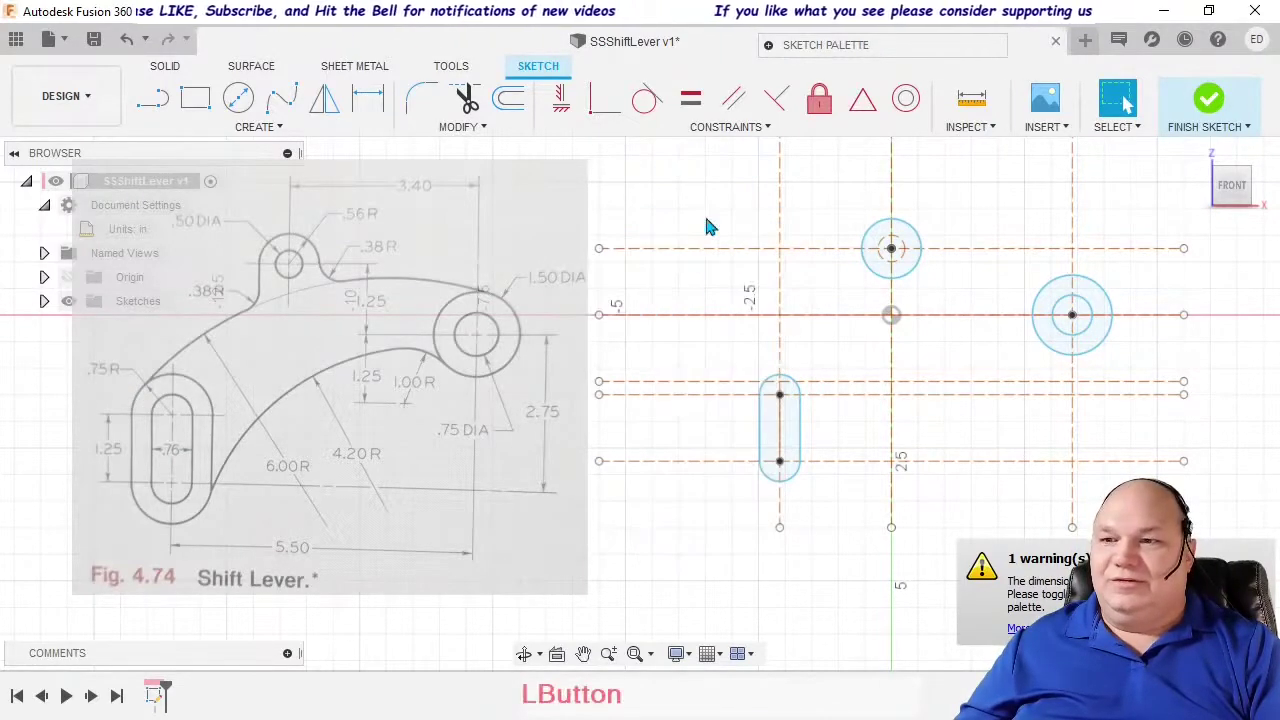
click(780, 462)
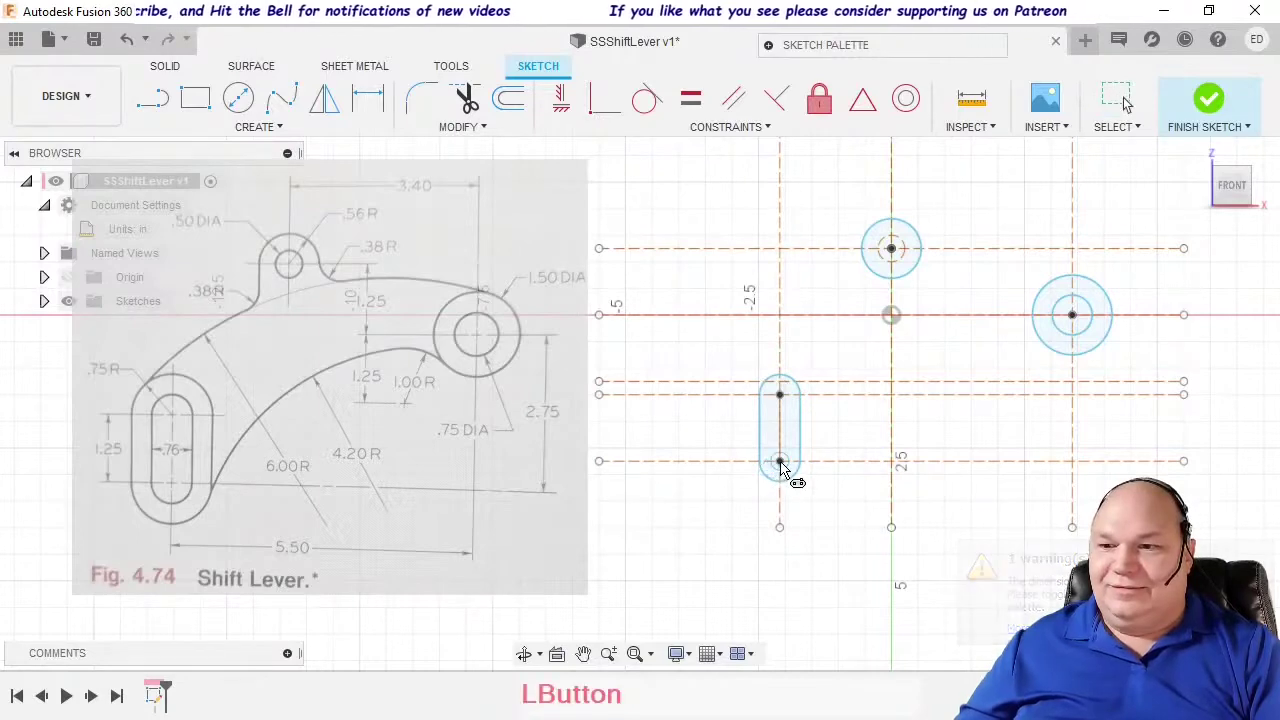
click(780, 395)
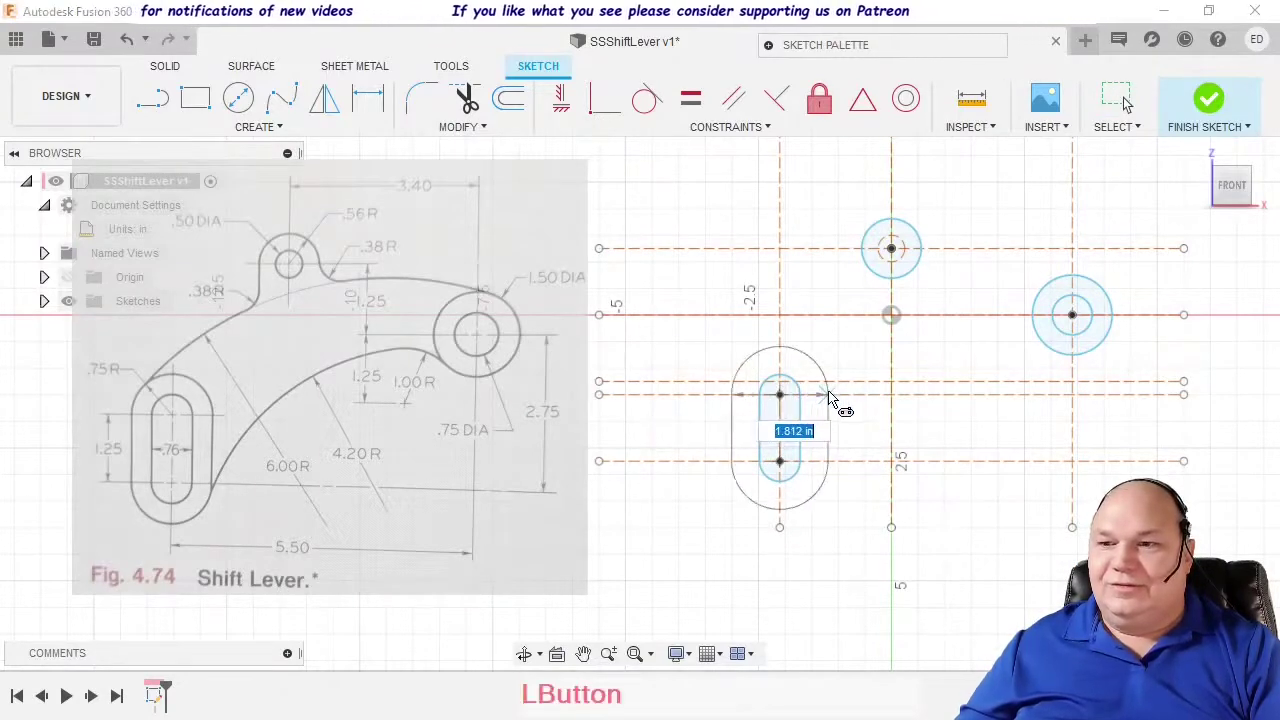
text(1.5)
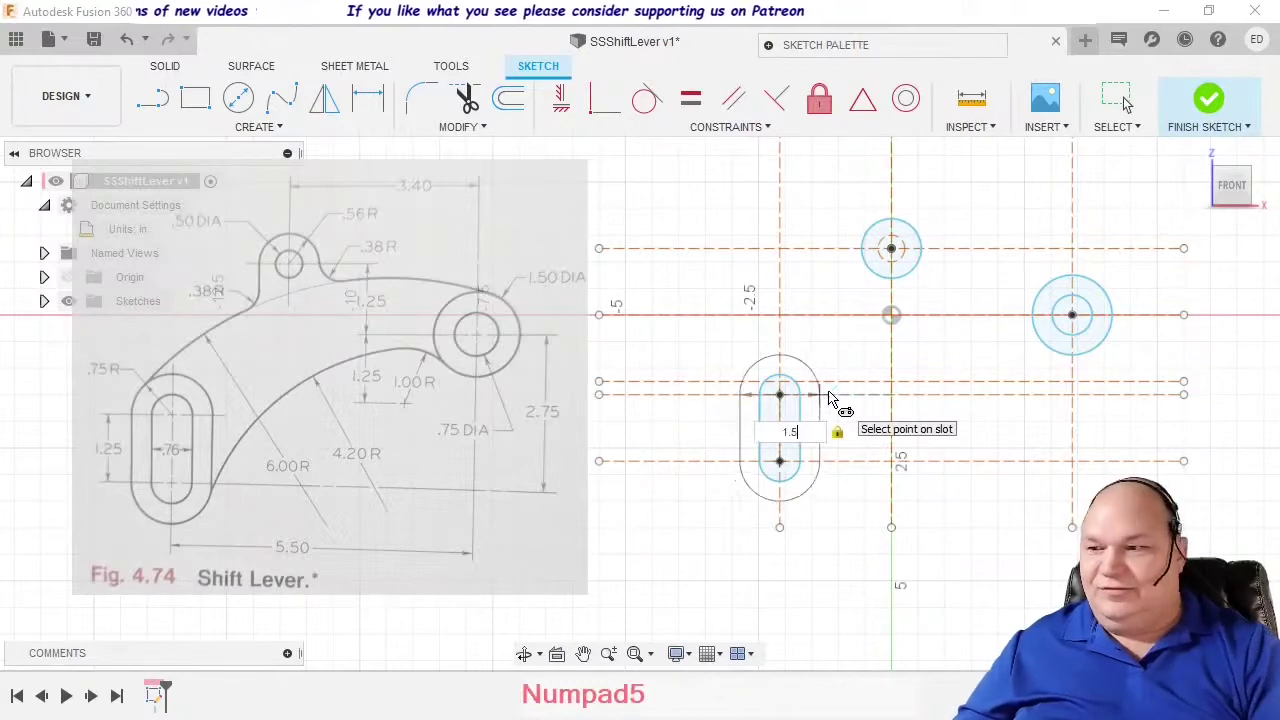
key(Return)
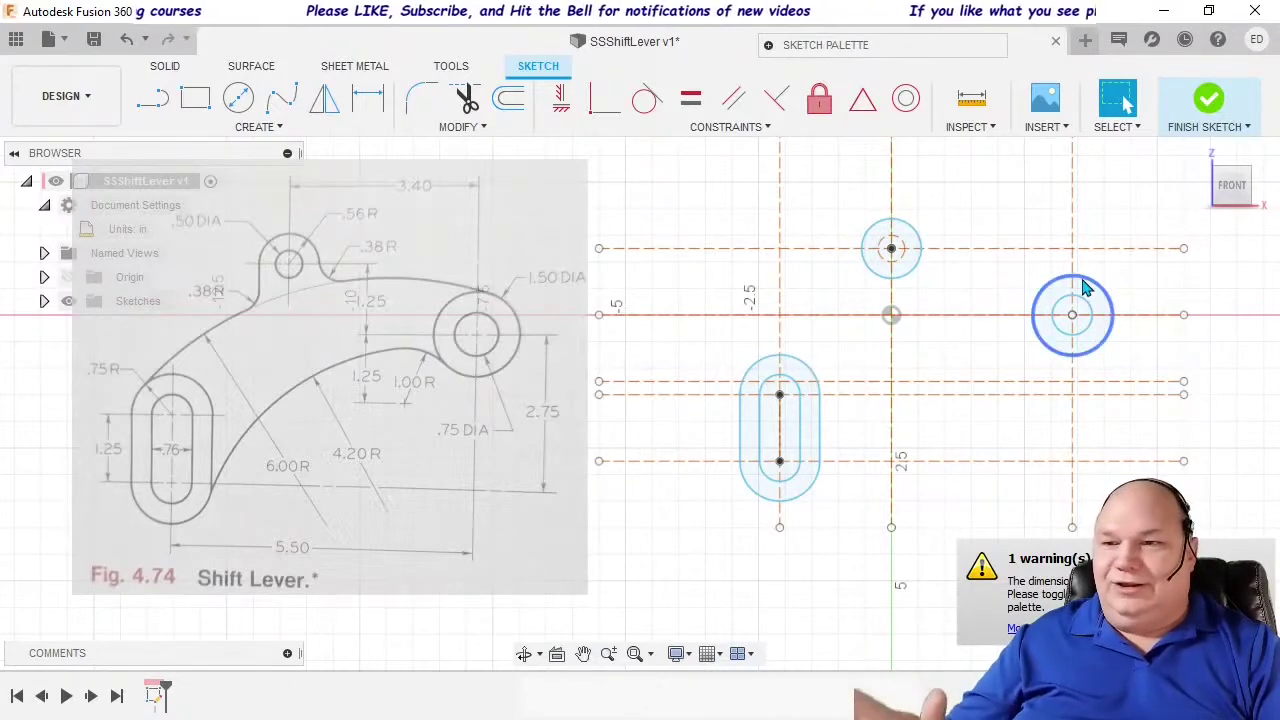
Step: Draw a 12 in diameter circle centered well below the construction lines, slightly left of the right vertical construction line
click(238, 101)
click(891, 315)
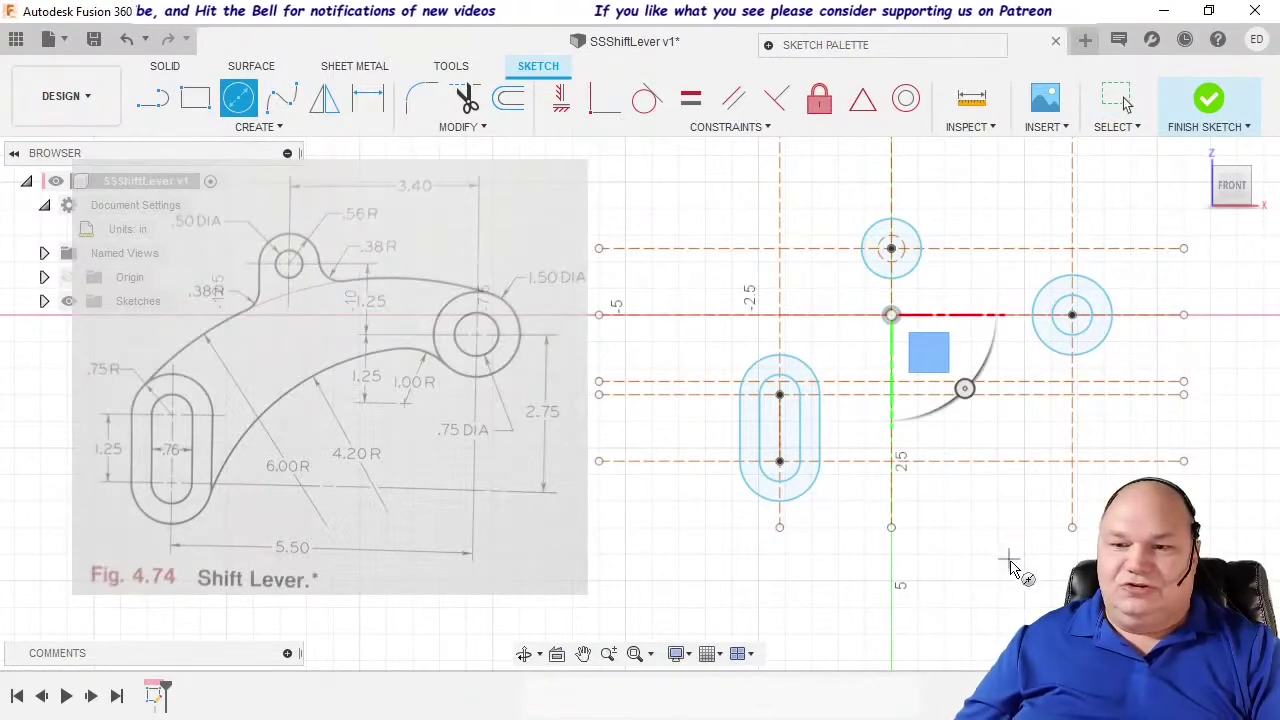
click(1030, 594)
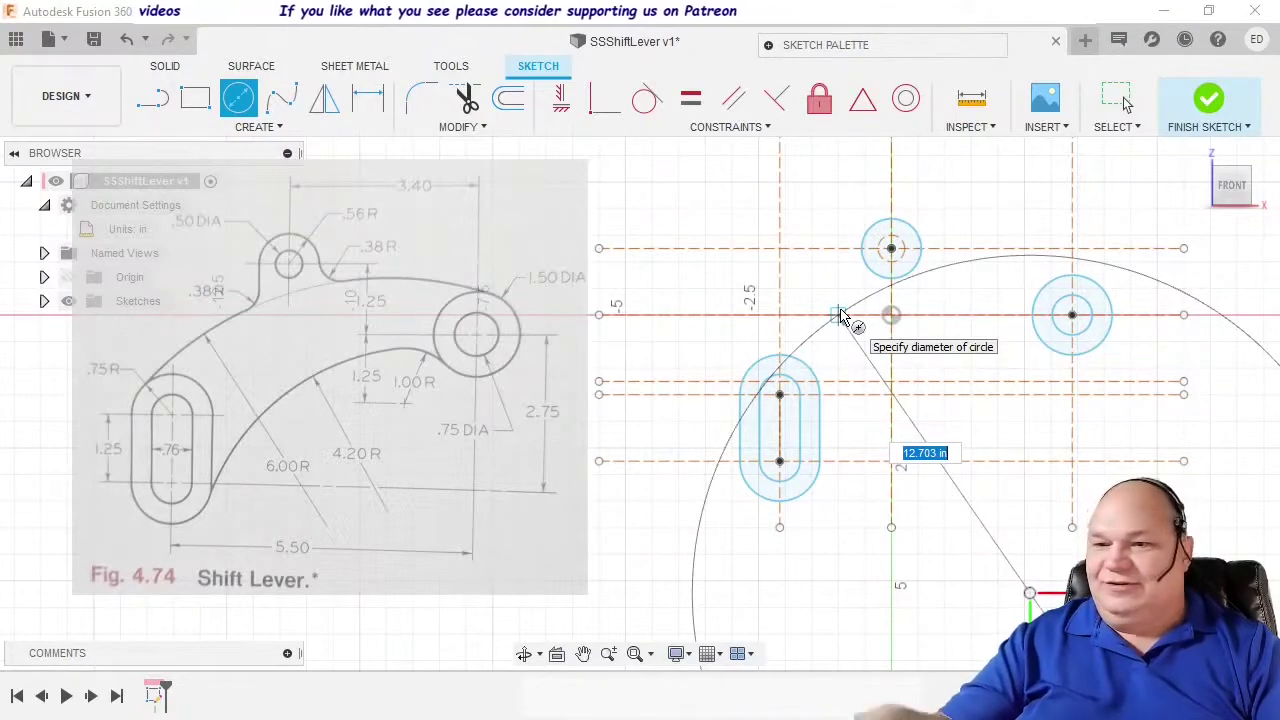
text(12)
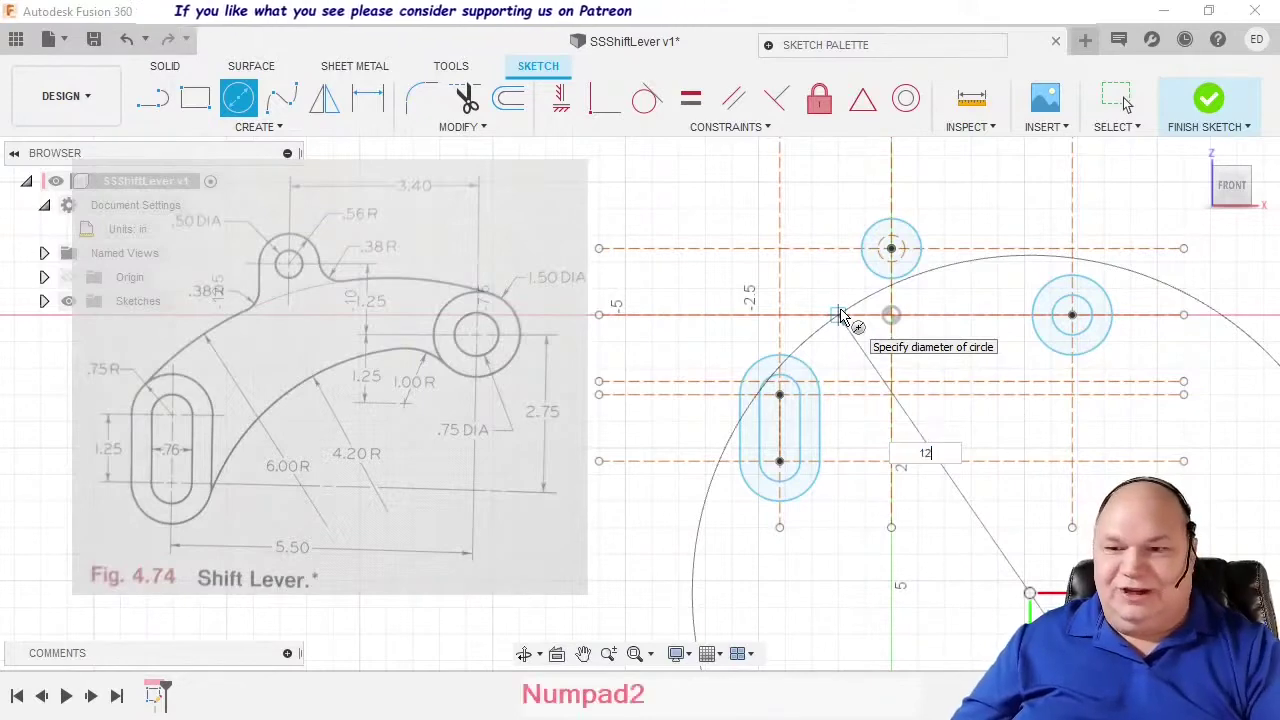
key(KP_Enter)
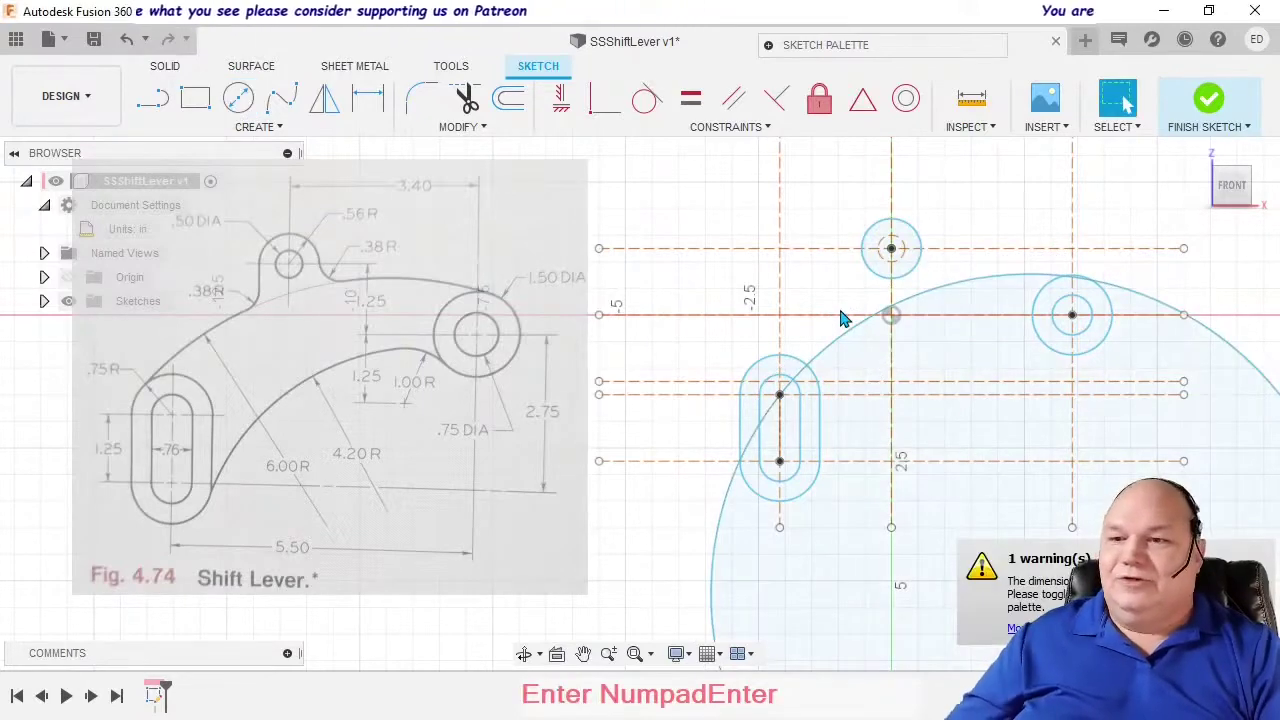
Step: Move the 12 in circle so its upper arc crosses the outer slot's top and passes over the 1.5 in circle
click(843, 344)
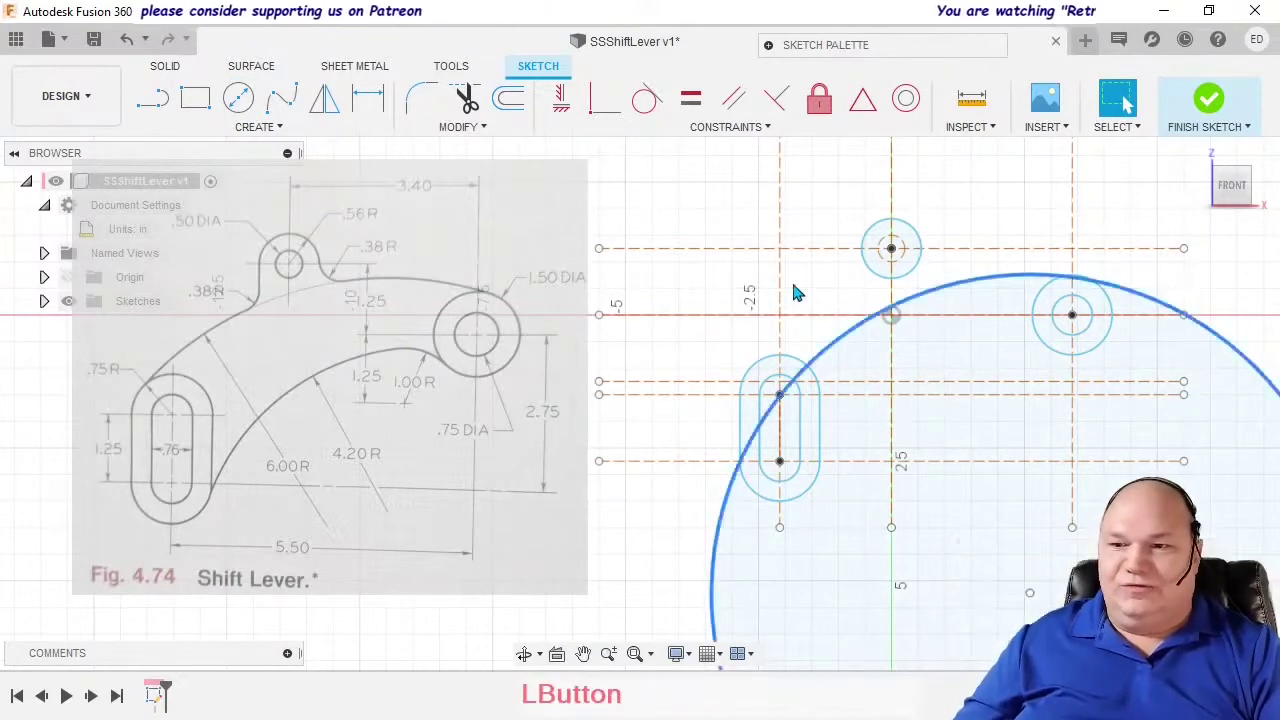
drag(793, 291, 771, 349)
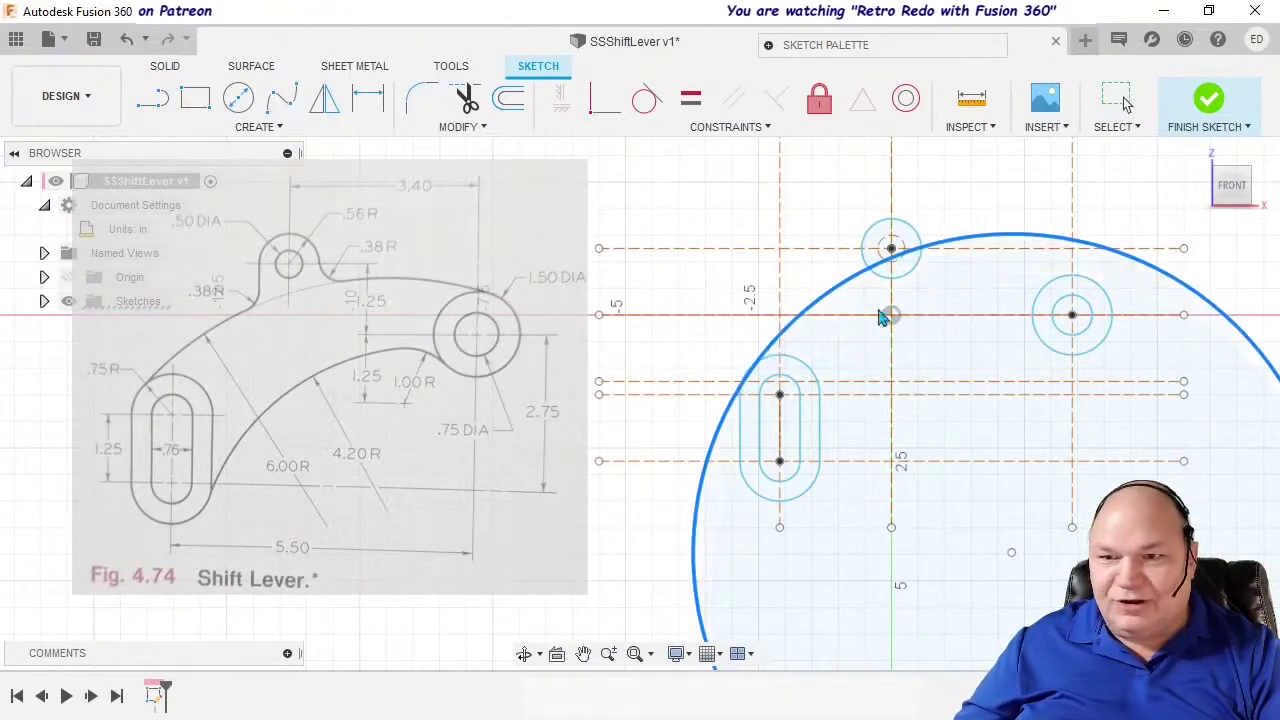
drag(1011, 246, 1010, 273)
key(Escape)
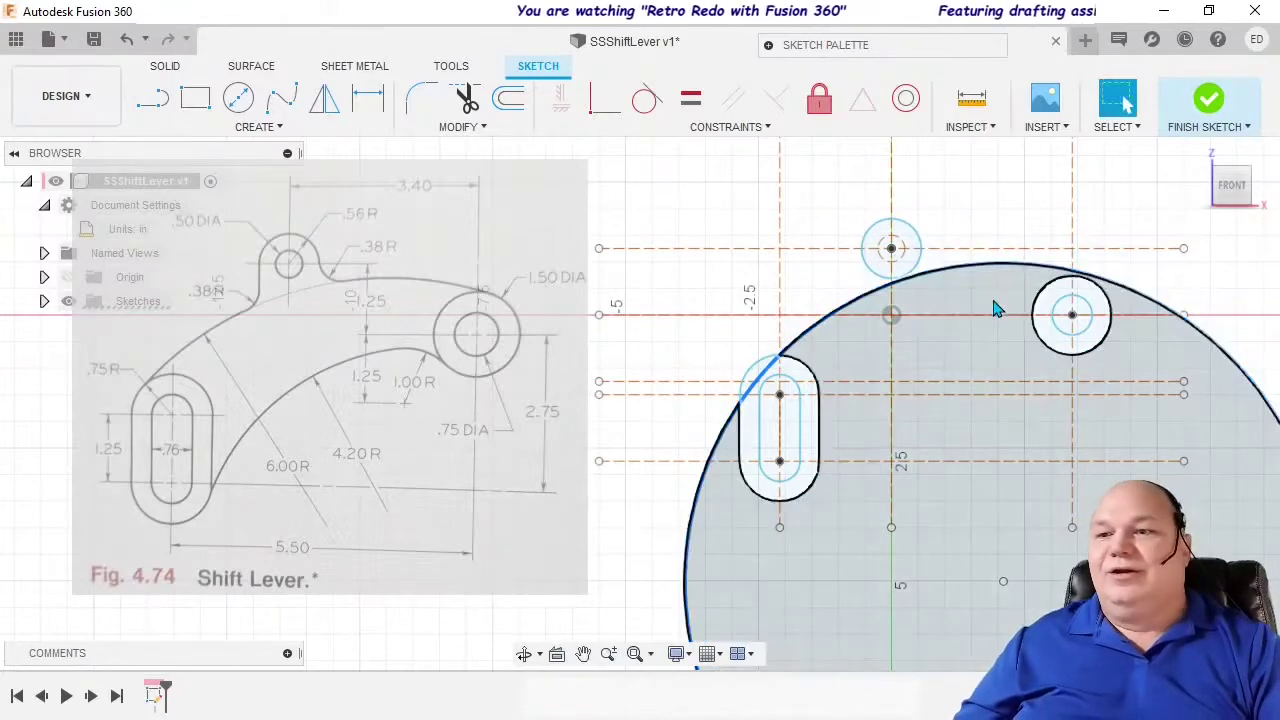
Step: Make the 12 in circle tangent to the upper arc of the outer 1.5 in slot
click(950, 271)
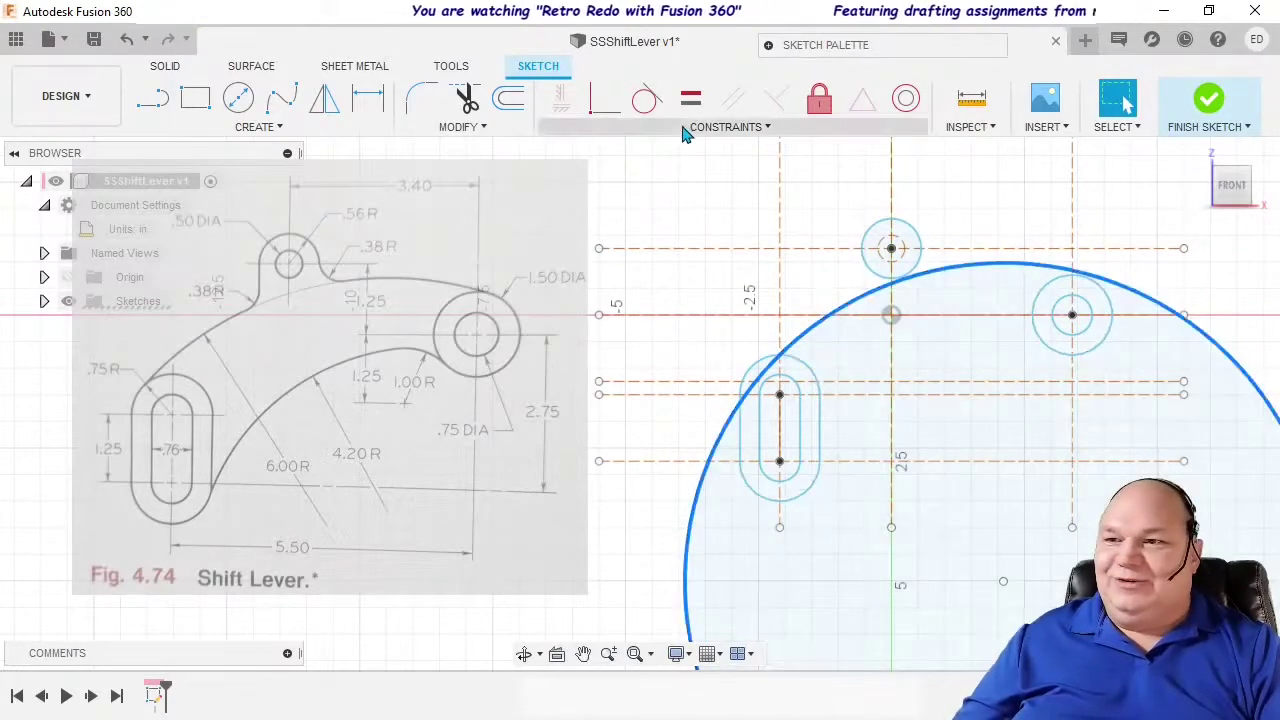
click(645, 105)
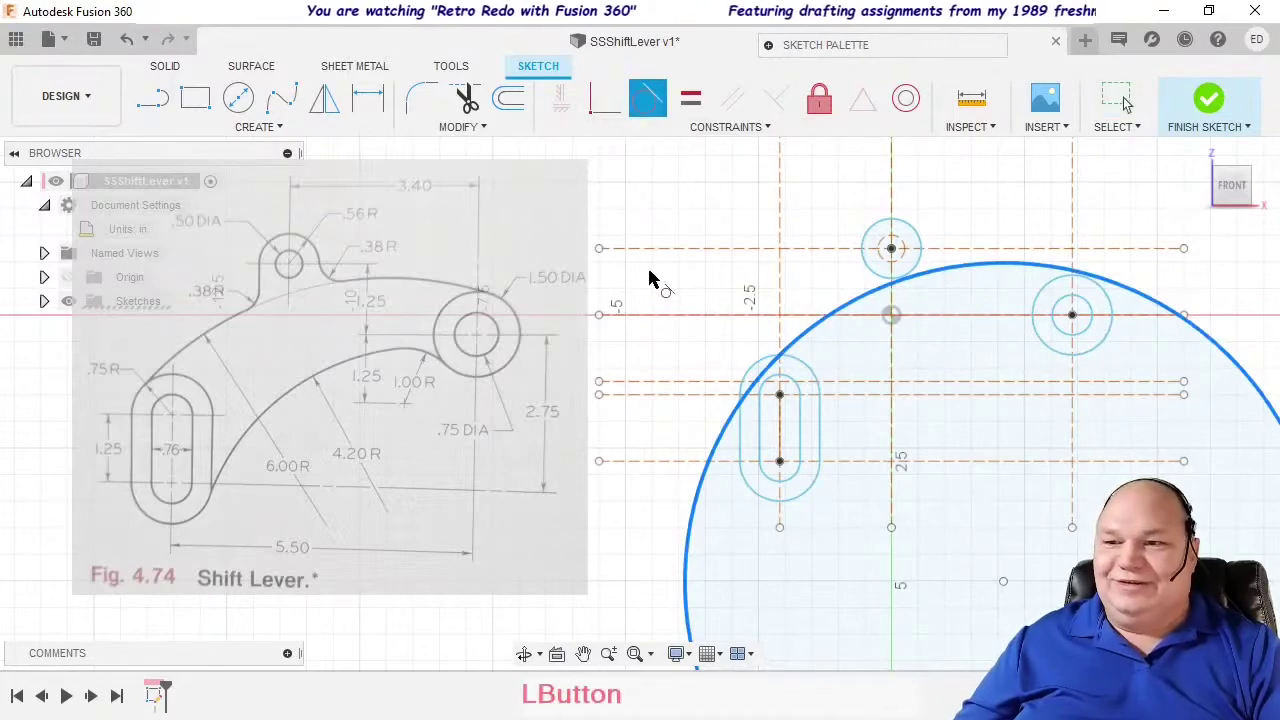
click(756, 373)
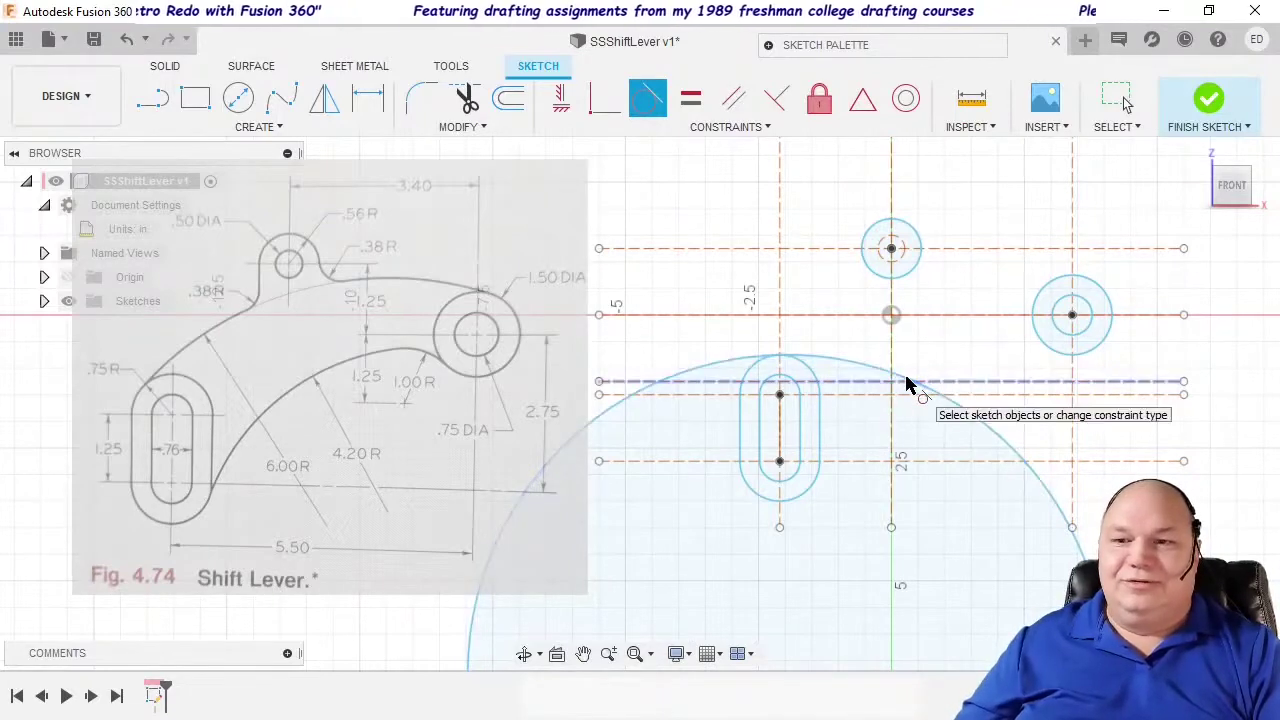
Step: Try to make the 12 in circle tangent to the 1.5 in circle, and undo that tangency
click(880, 367)
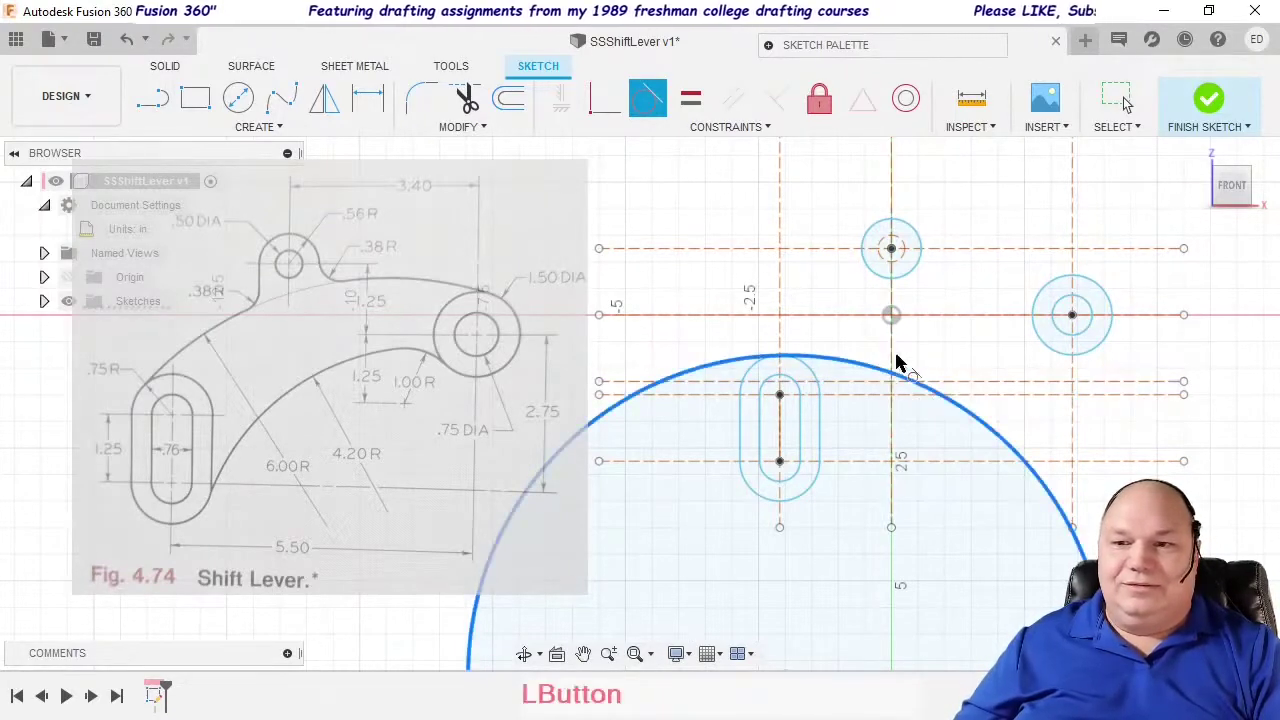
click(1042, 290)
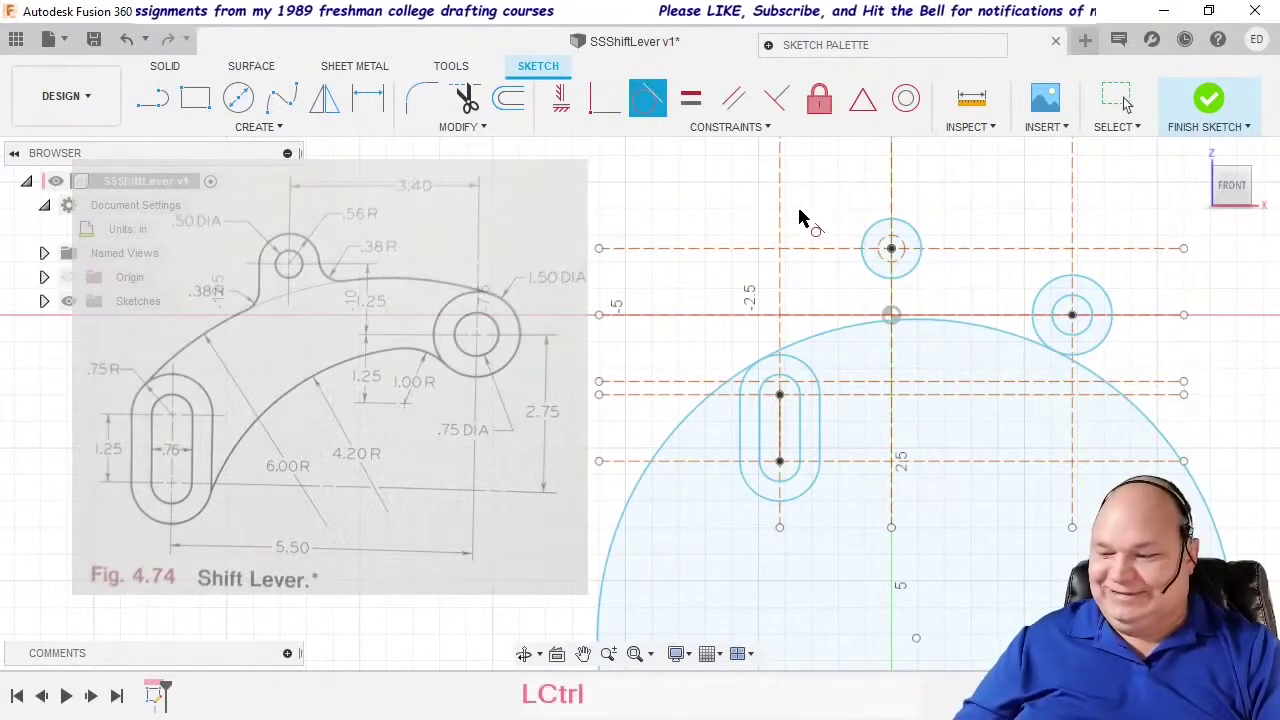
key(ctrl+z)
key(ctrl+z)
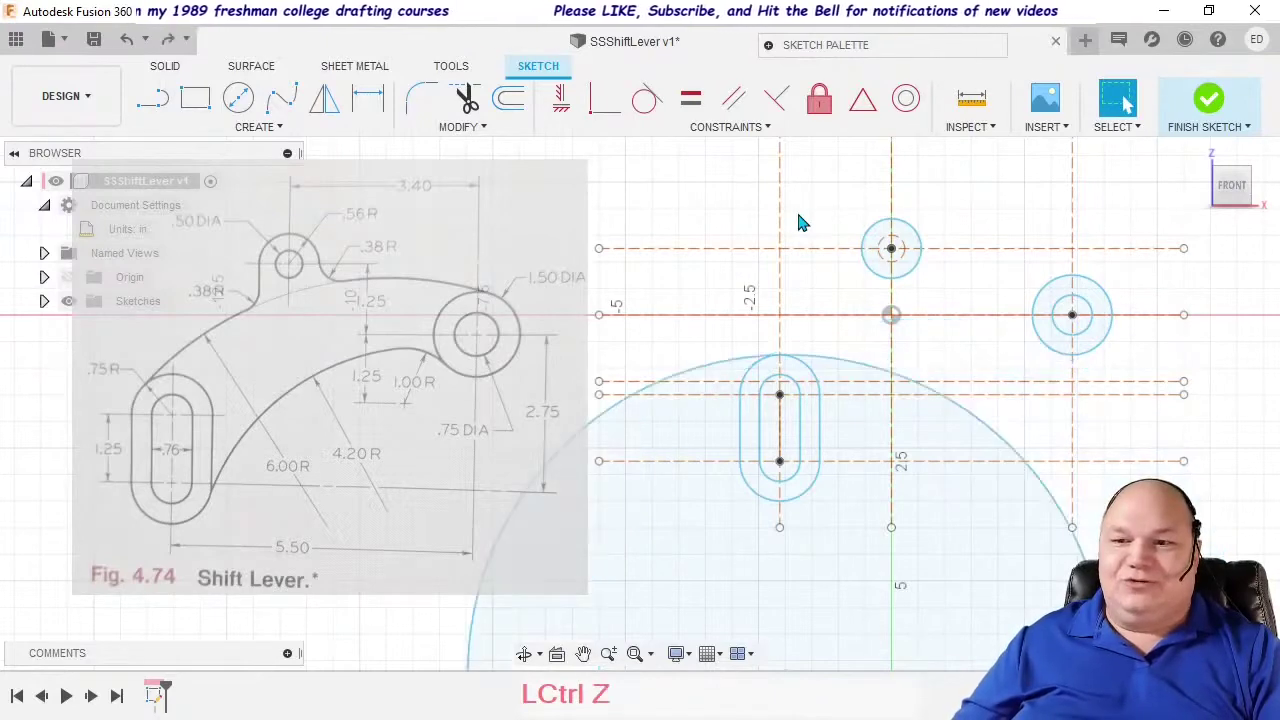
Step: Move the 12 in circle around the outer slot until its upper arc reaches across the top of the 1.5 in circle
click(986, 432)
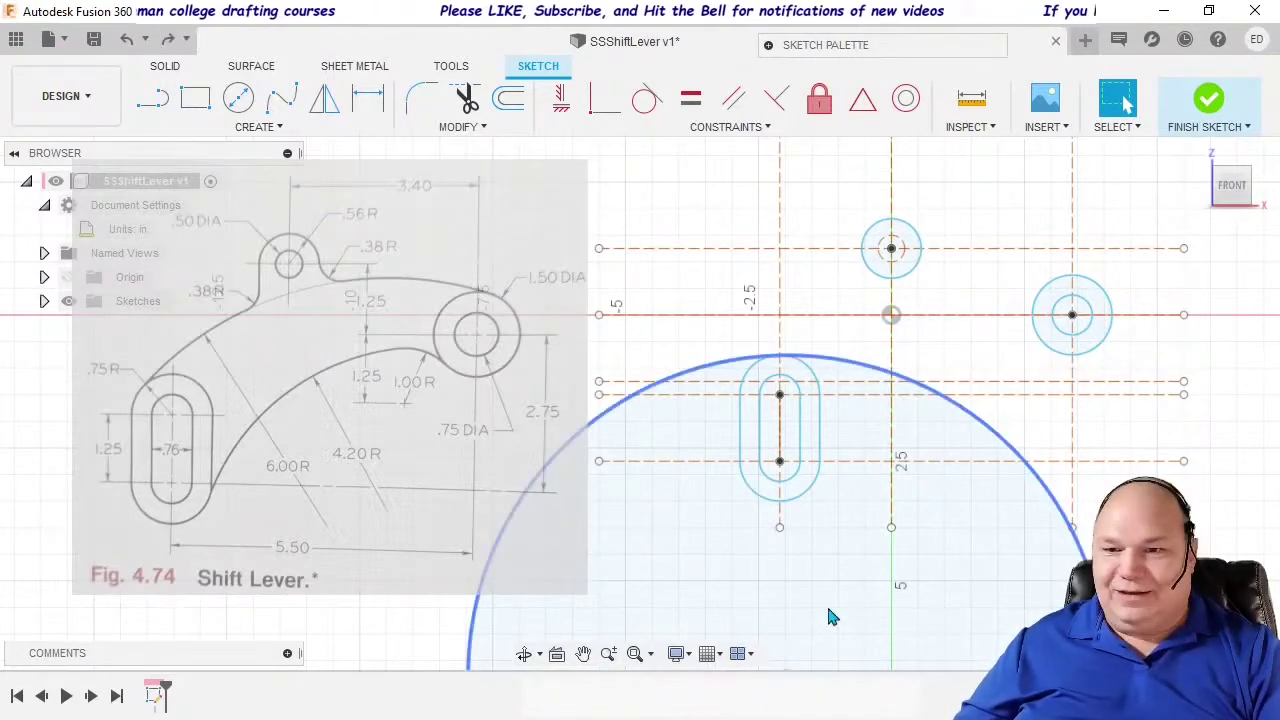
click(762, 565)
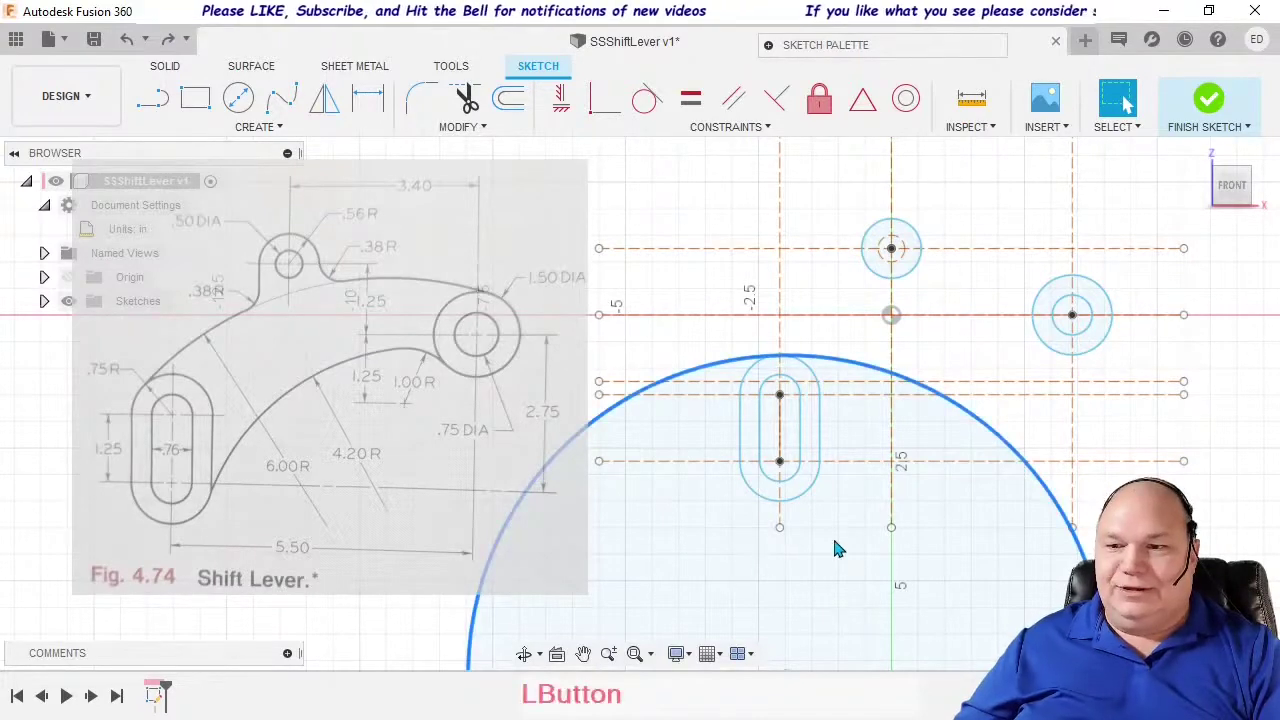
scroll(838, 549, up, 3)
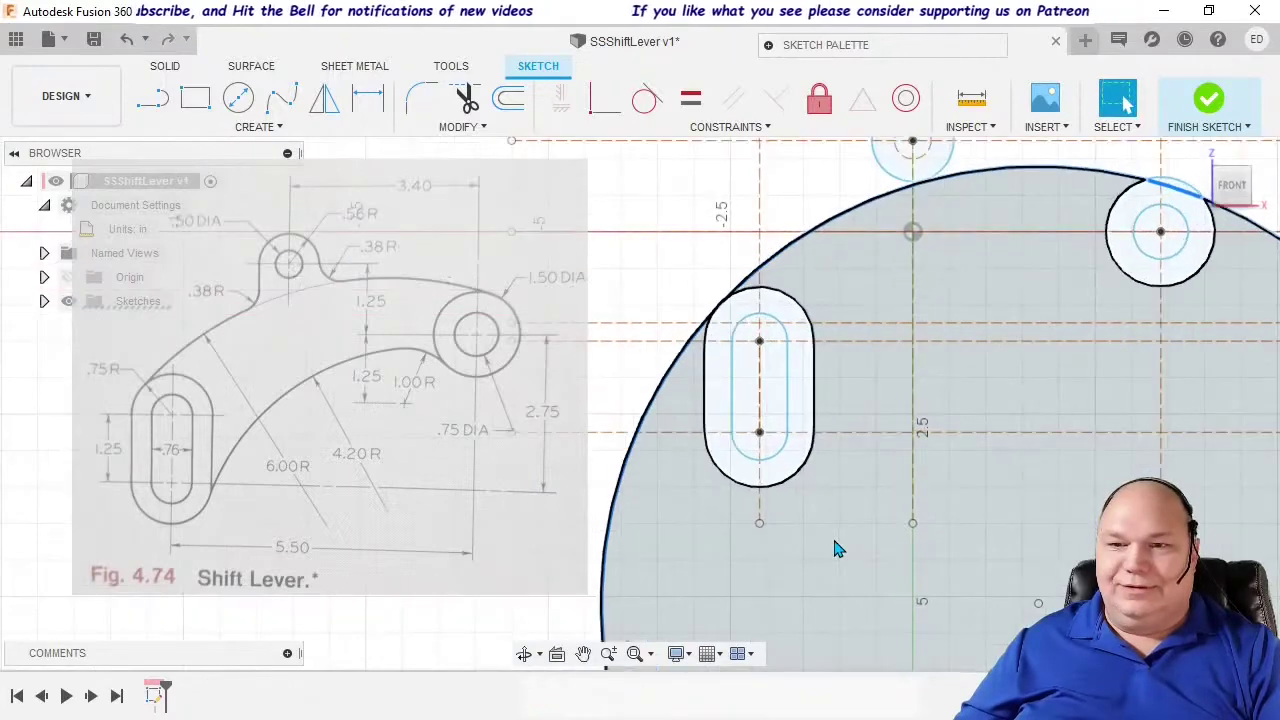
scroll(838, 549, up, 2)
scroll(838, 549, down, 3)
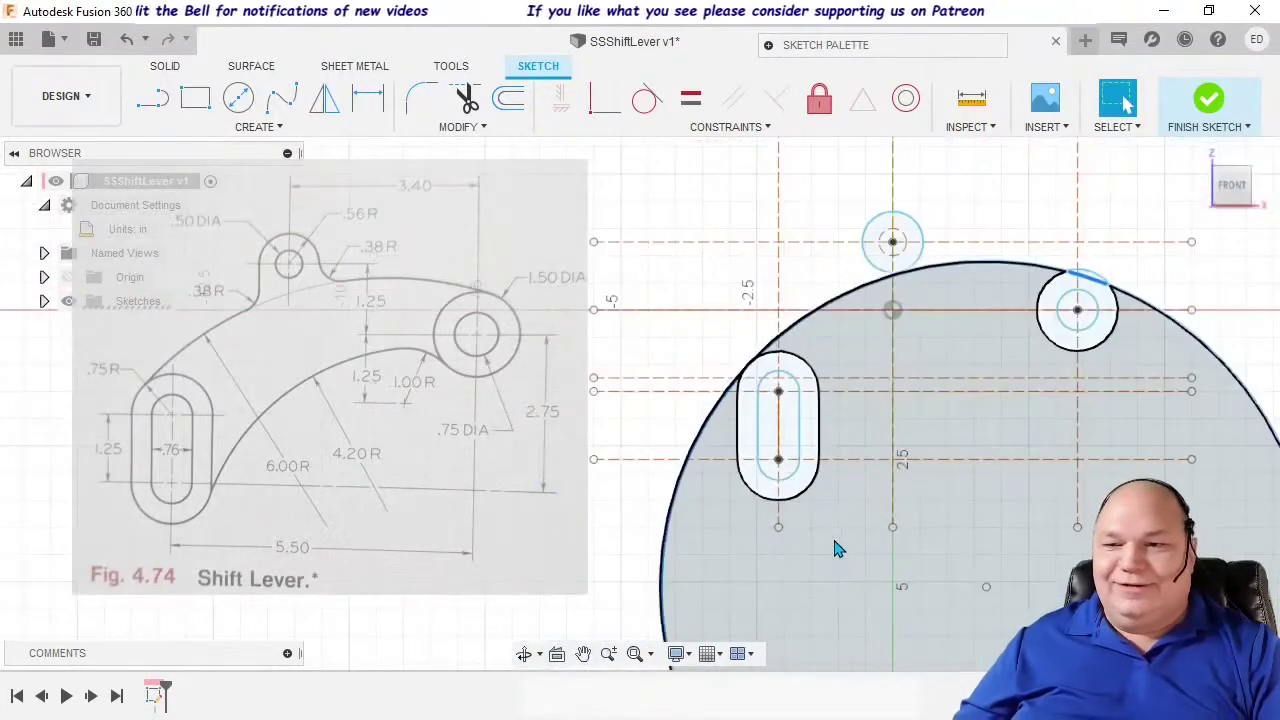
scroll(838, 549, down, 2)
mouse_move(932, 541)
mouse_down()
mouse_move(900, 440)
mouse_move(933, 533)
mouse_up()
middle_drag(933, 533, 897, 407)
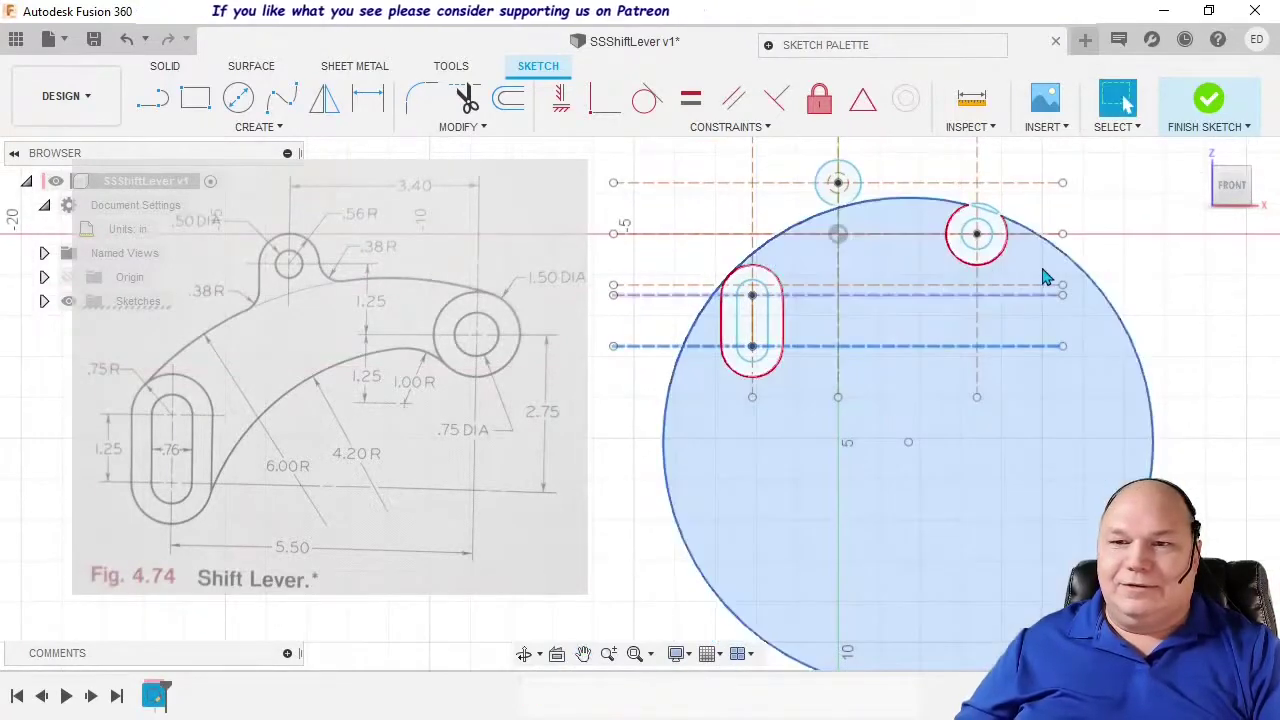
Step: Shift the 12 in circle to lie outside the 1.5 in circle and constrain the two circles tangent
click(1048, 240)
drag(1048, 234, 1044, 233)
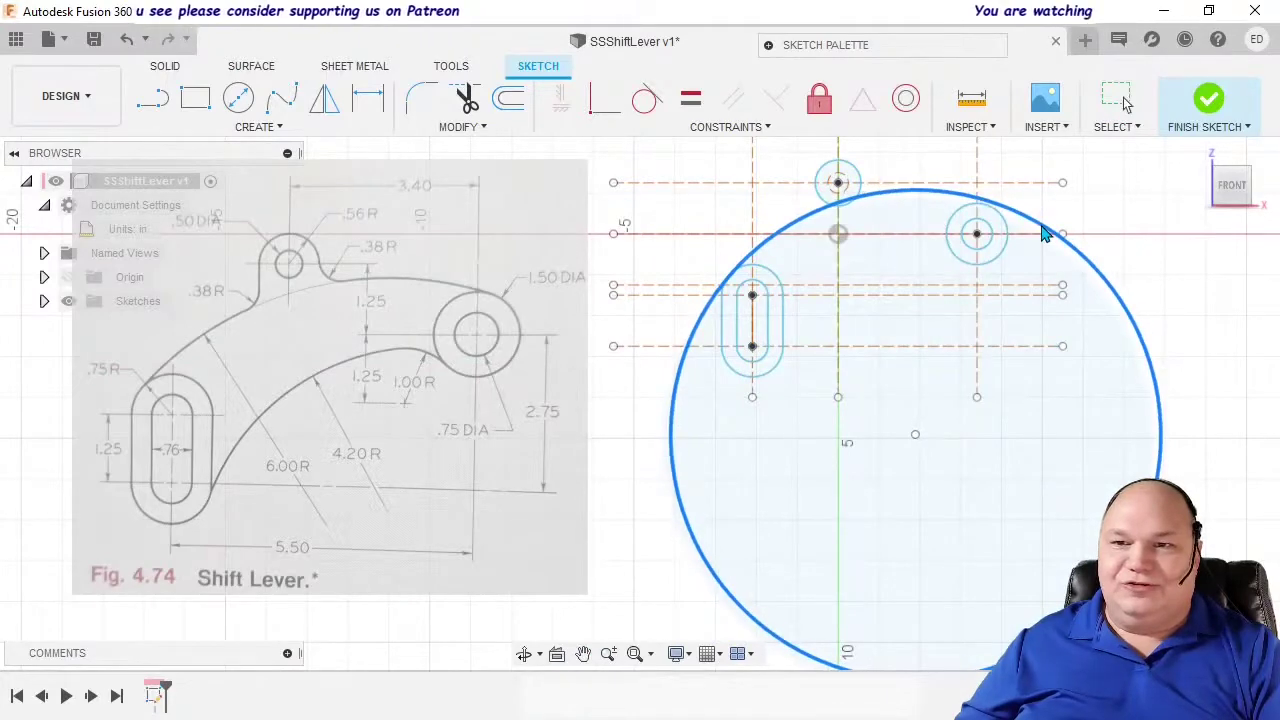
click(660, 101)
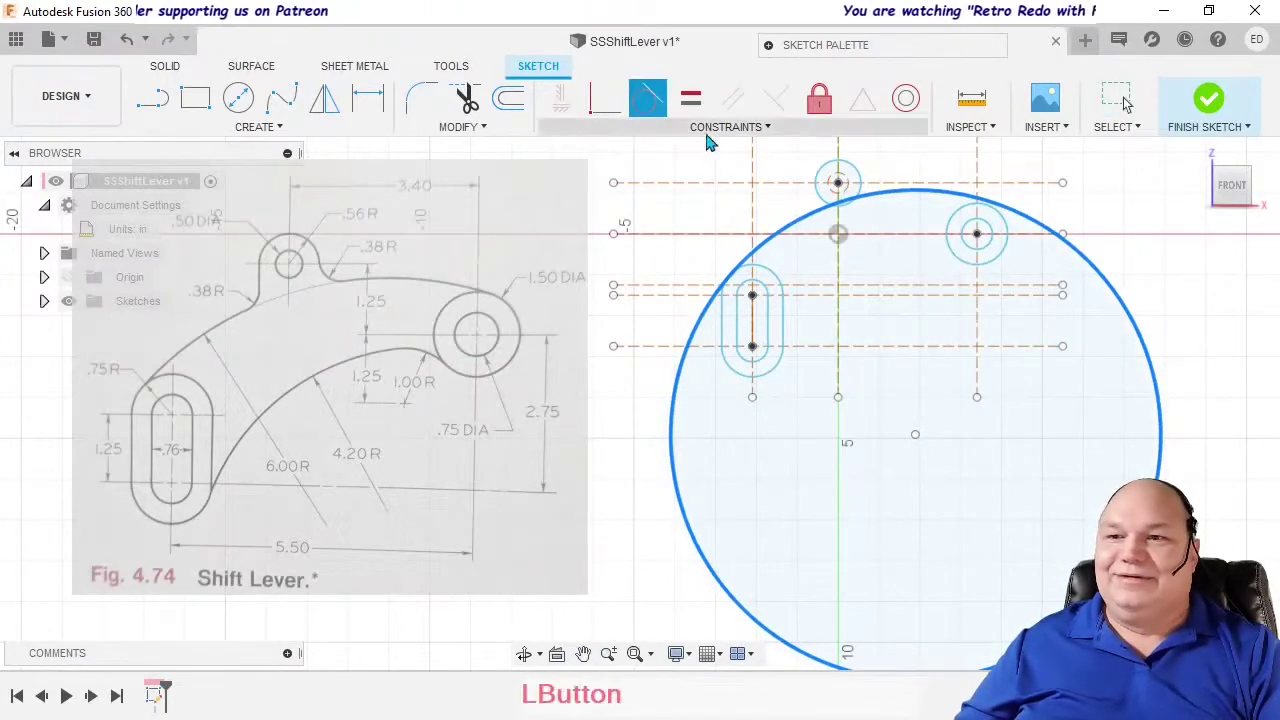
click(959, 212)
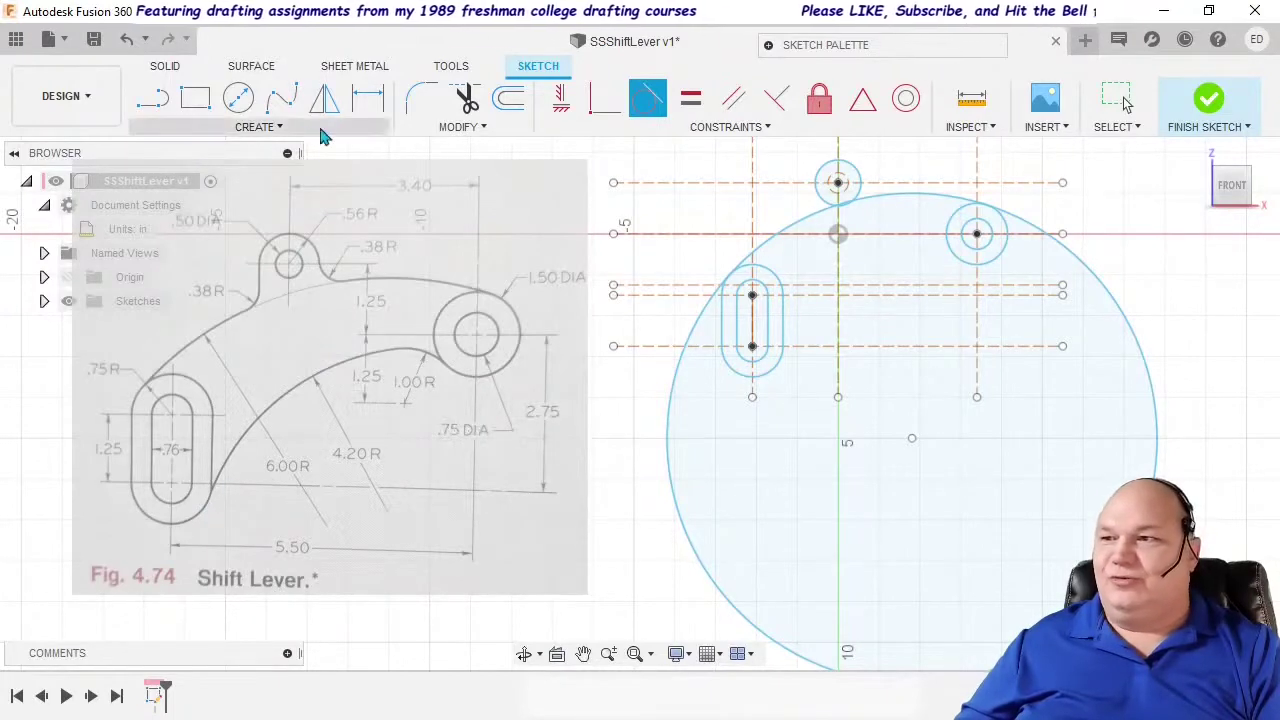
Step: Draw a 1 in diameter circle just below the 1.5 in circle, centered on the first horizontal construction line below the origin
click(232, 104)
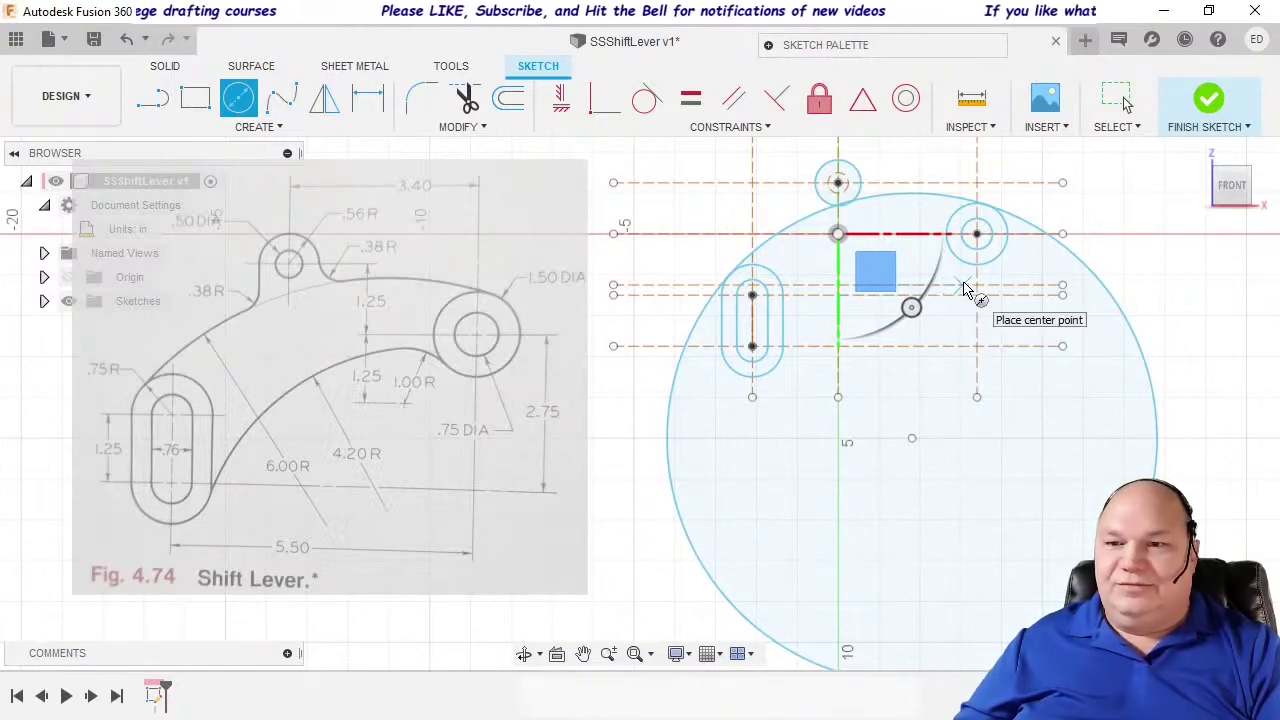
click(964, 287)
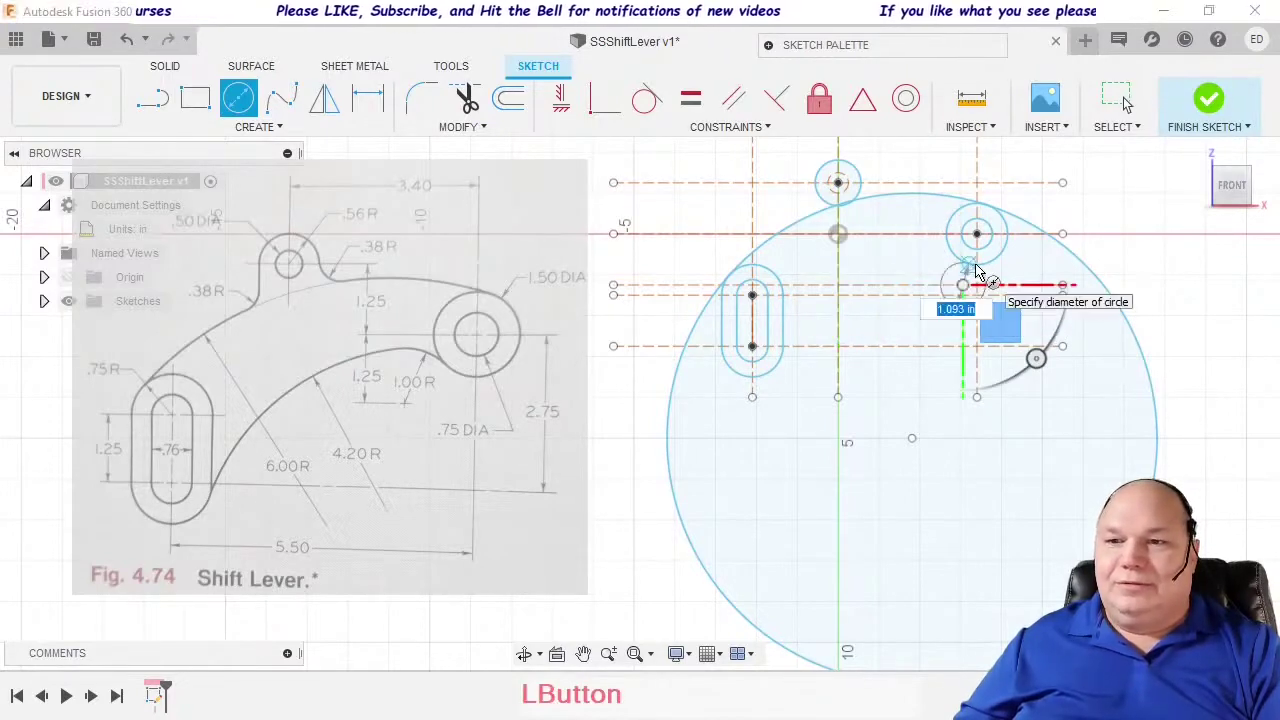
text(1)
key(Return)
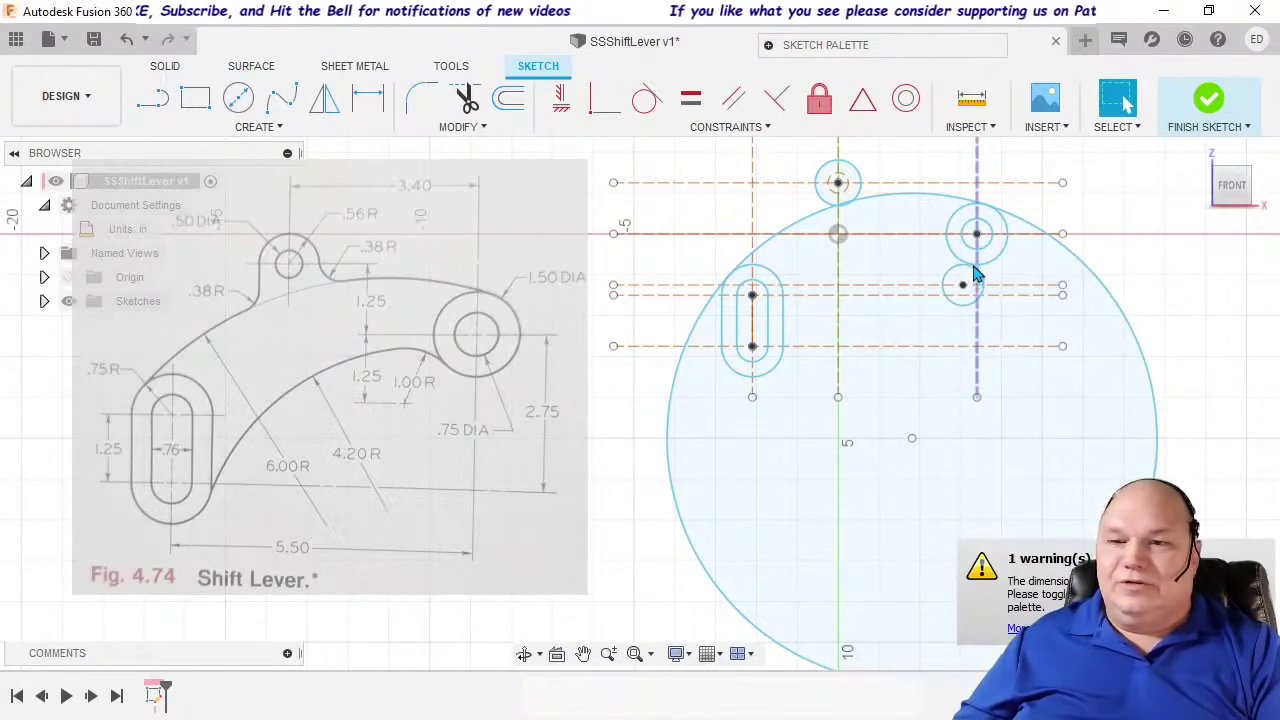
Step: Constrain the 1 in circle tangent to the 1.5 in circle above it
scroll(977, 273, up, 5)
click(977, 279)
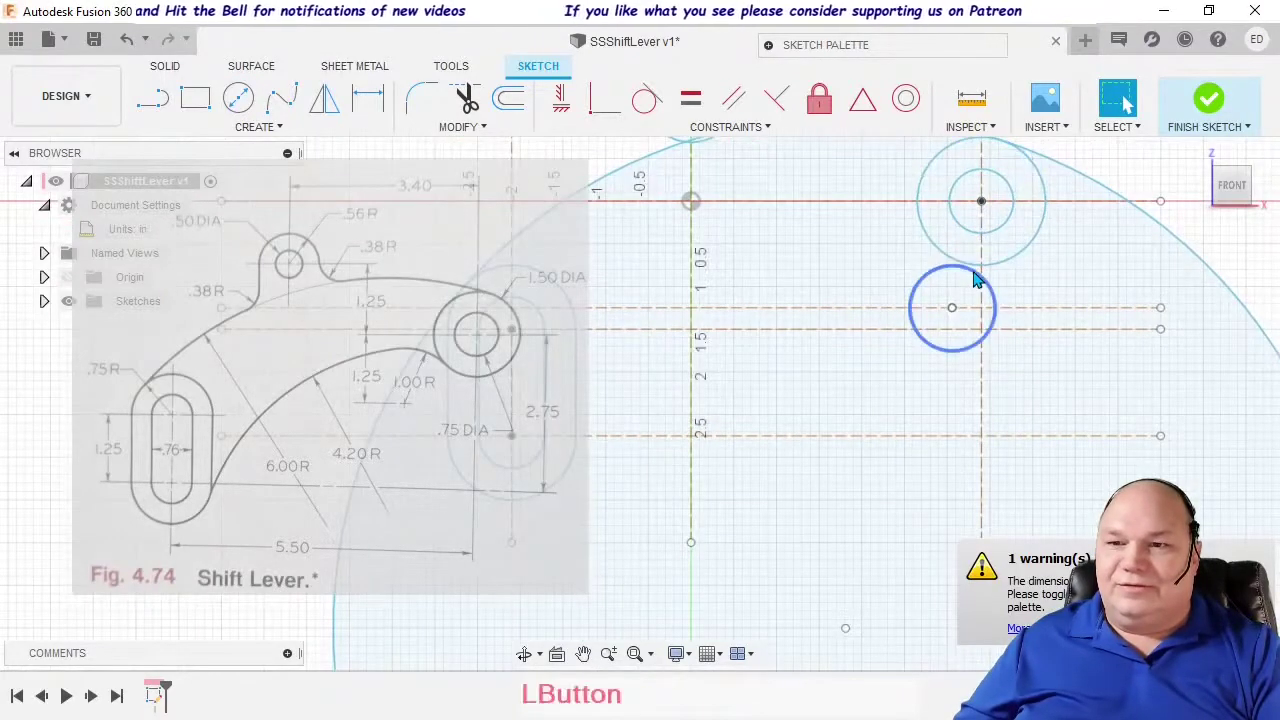
shift+click(968, 267)
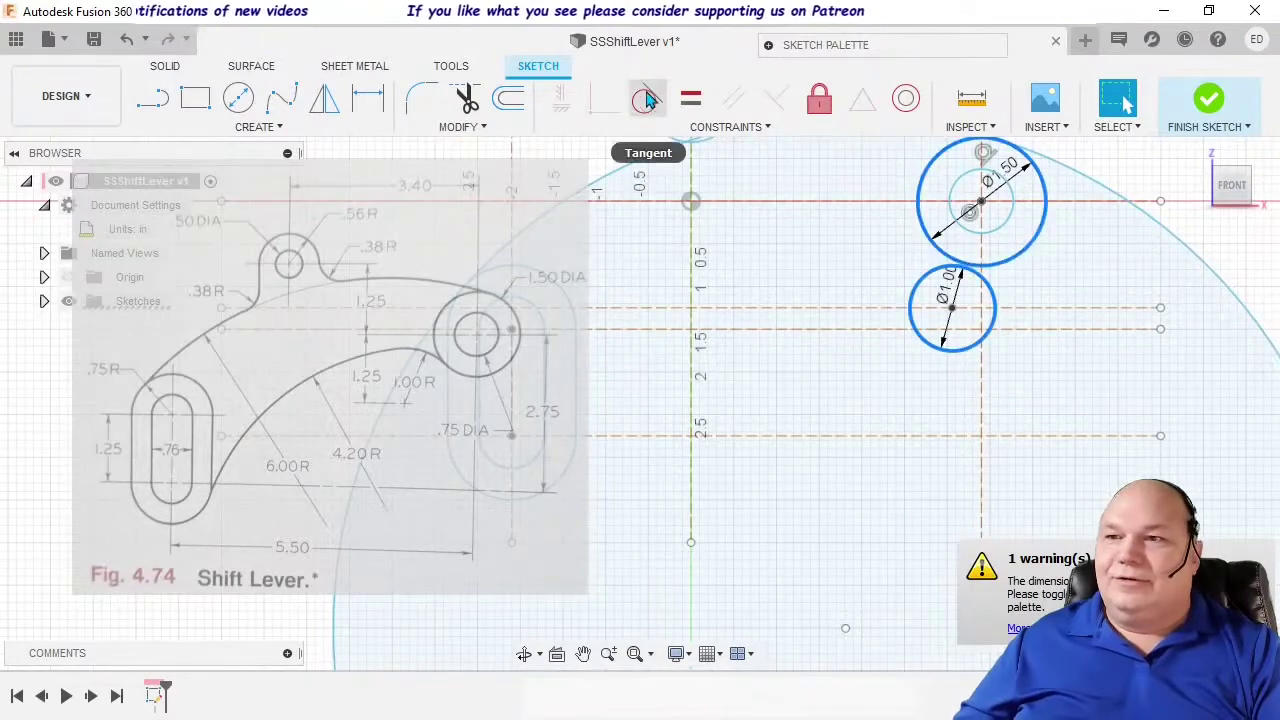
click(648, 98)
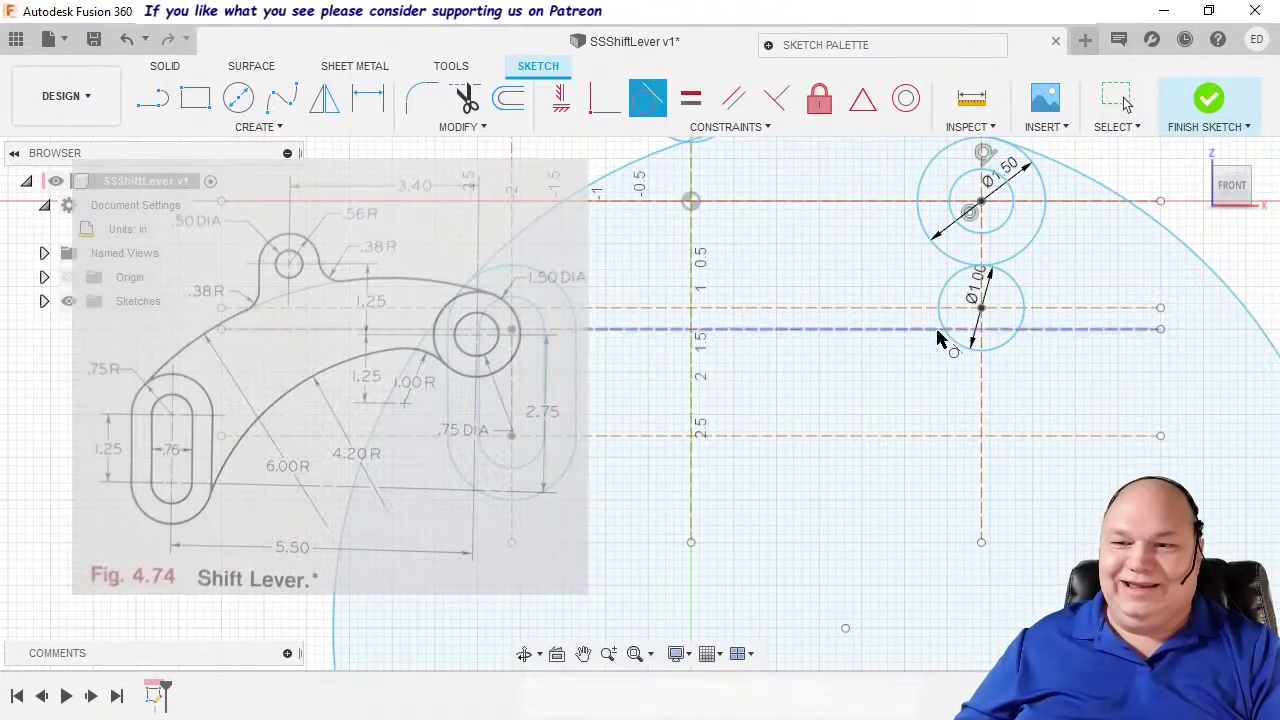
click(968, 316)
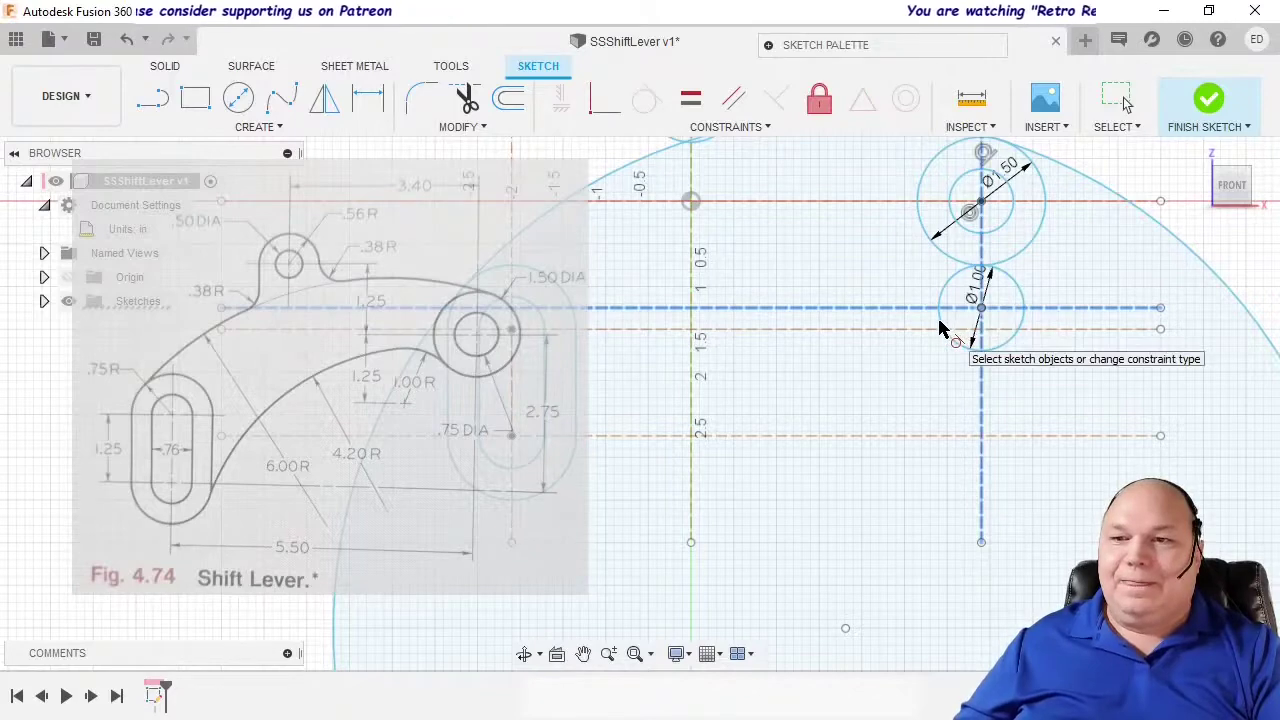
key(Escape)
click(949, 336)
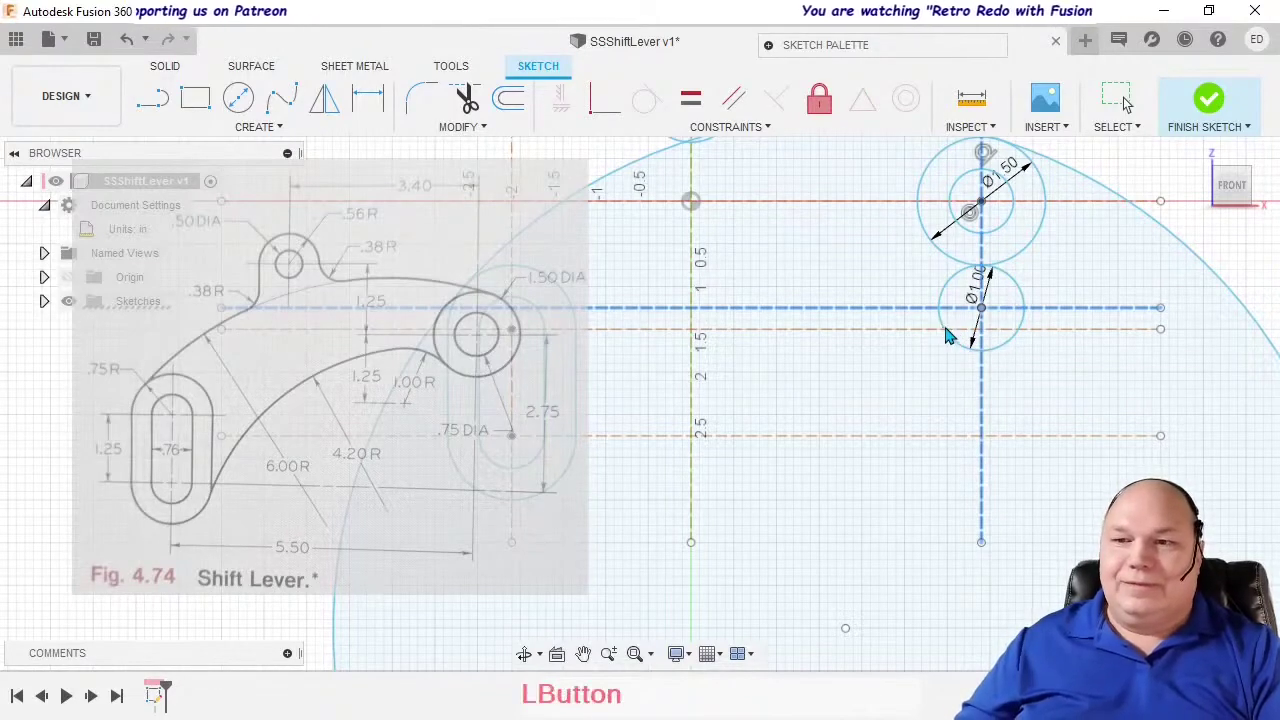
Step: Undo the 1 in circle below the 1.5 in circle, along with its tangent constraint and trial moves
drag(915, 312, 843, 285)
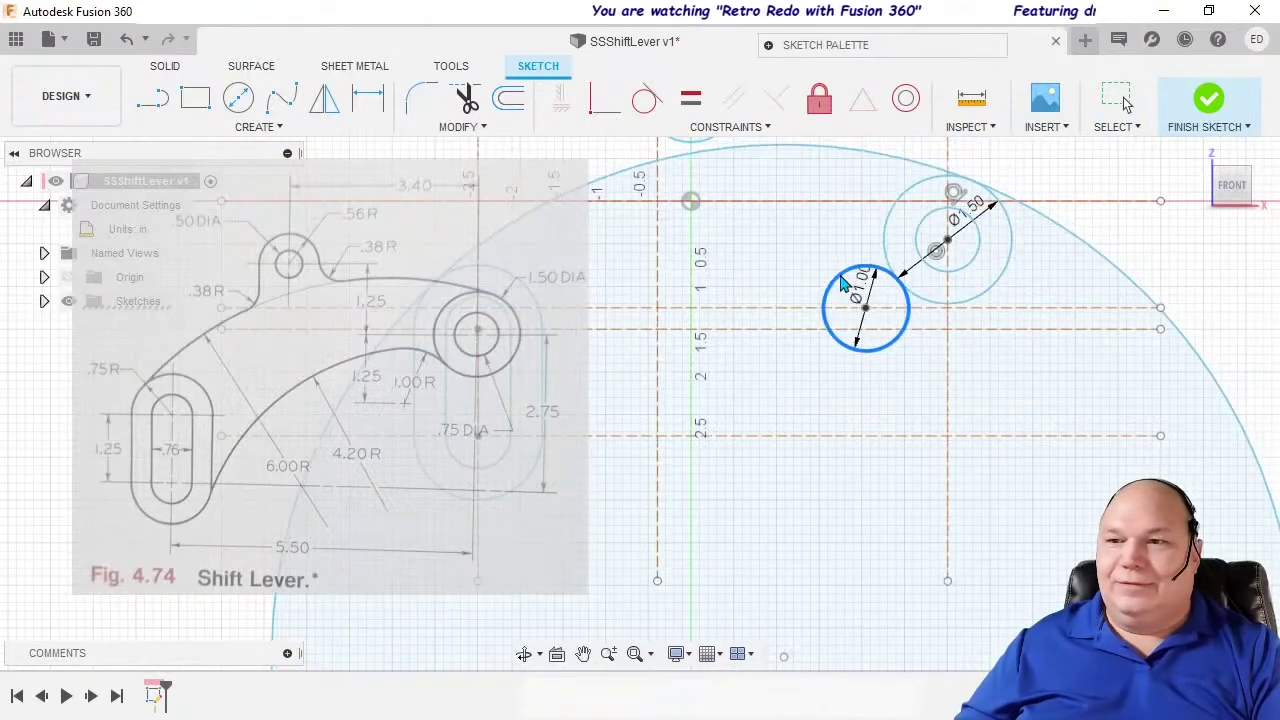
key(ctrl+z)
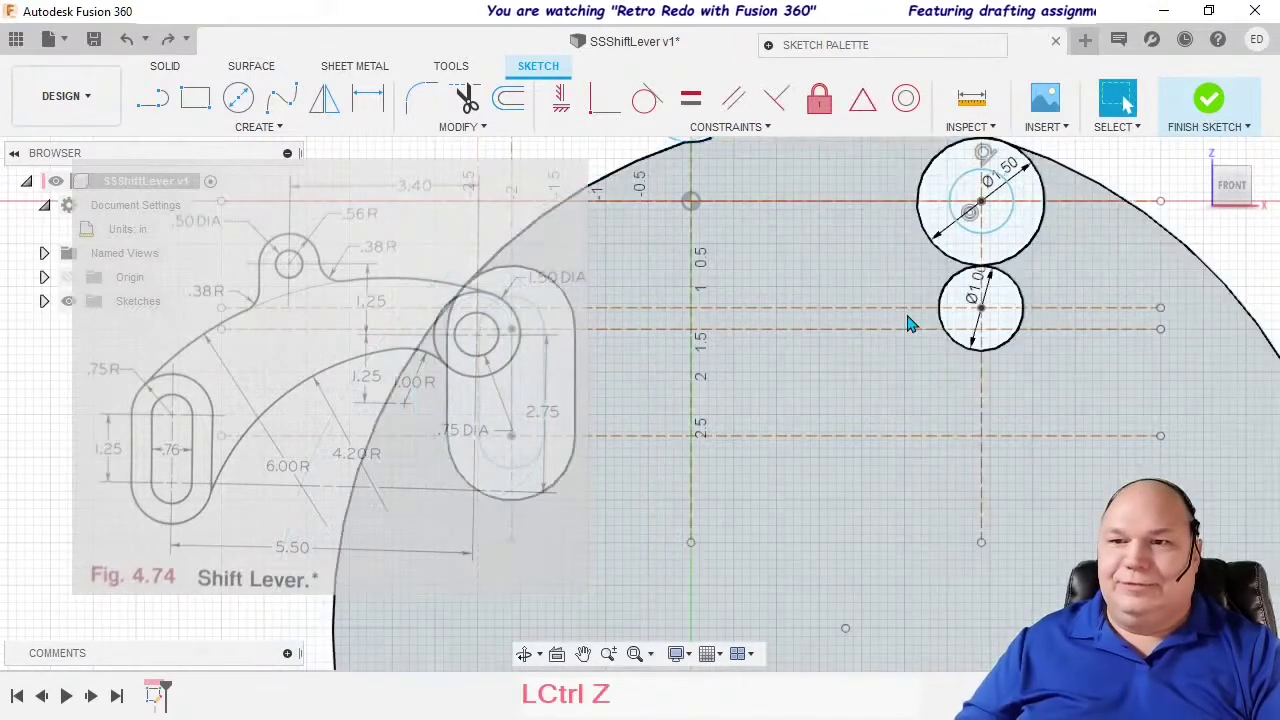
key(ctrl+z)
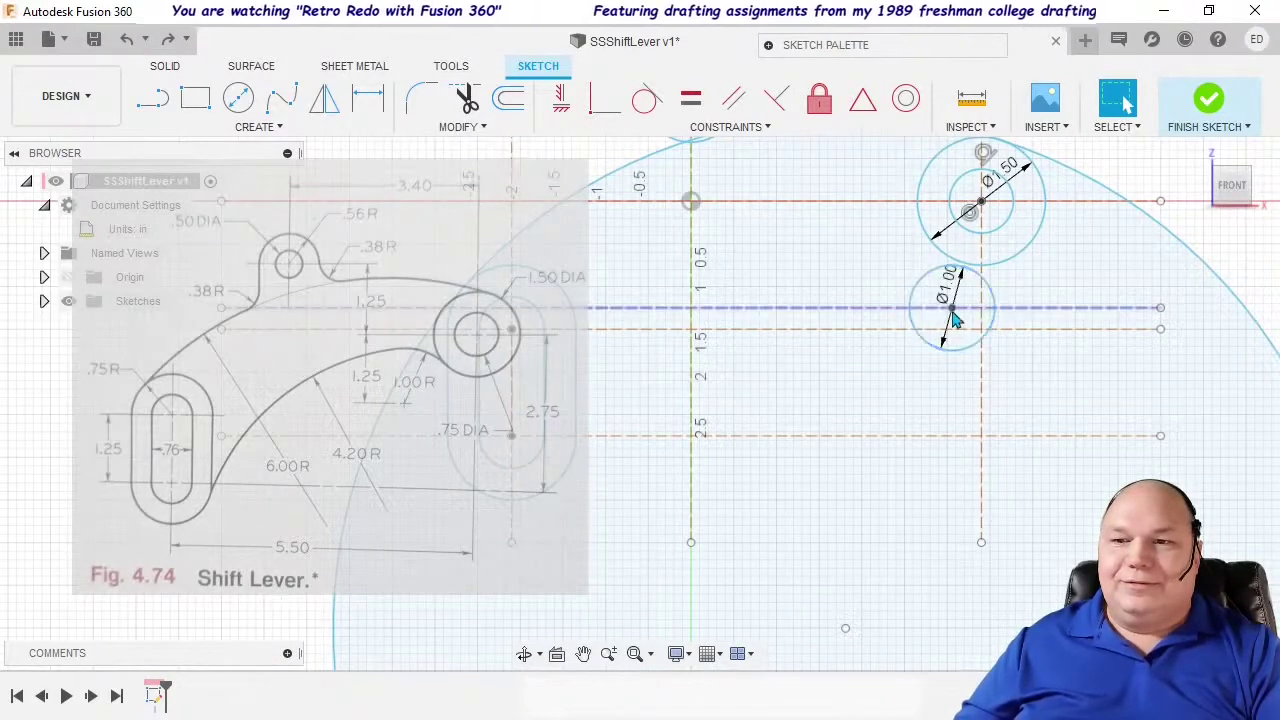
drag(993, 333, 1003, 333)
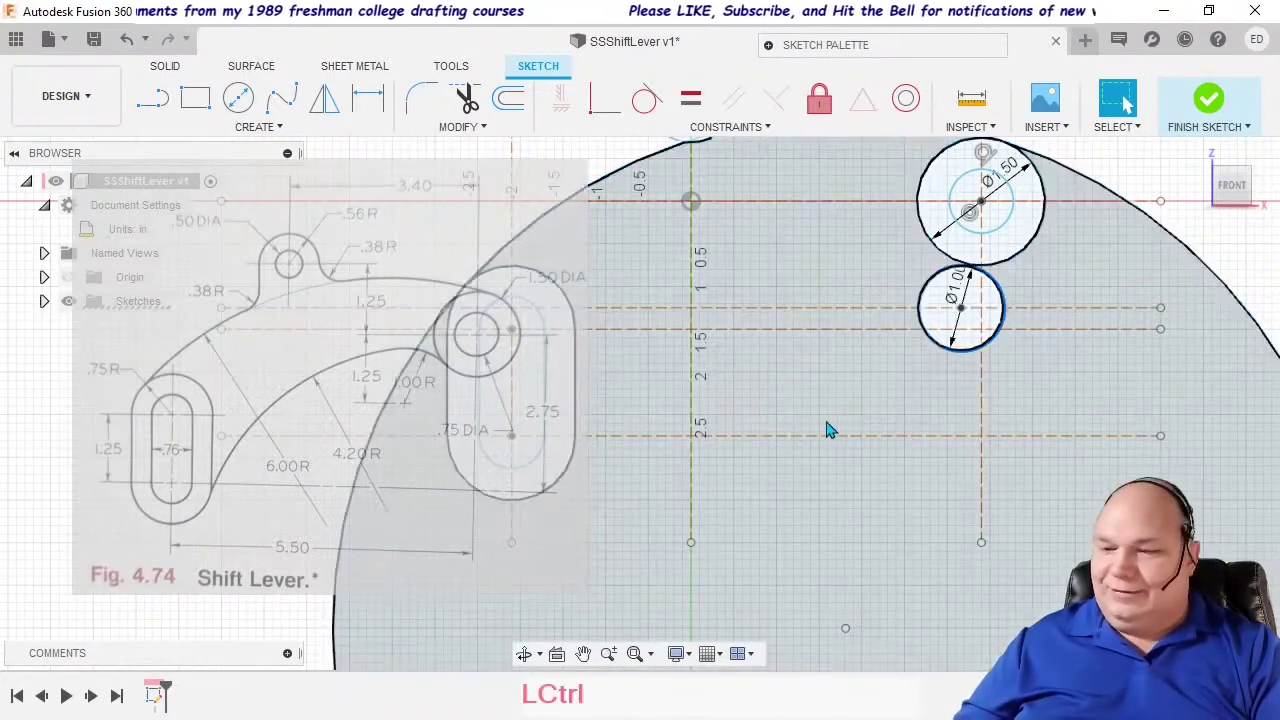
key(ctrl+z)
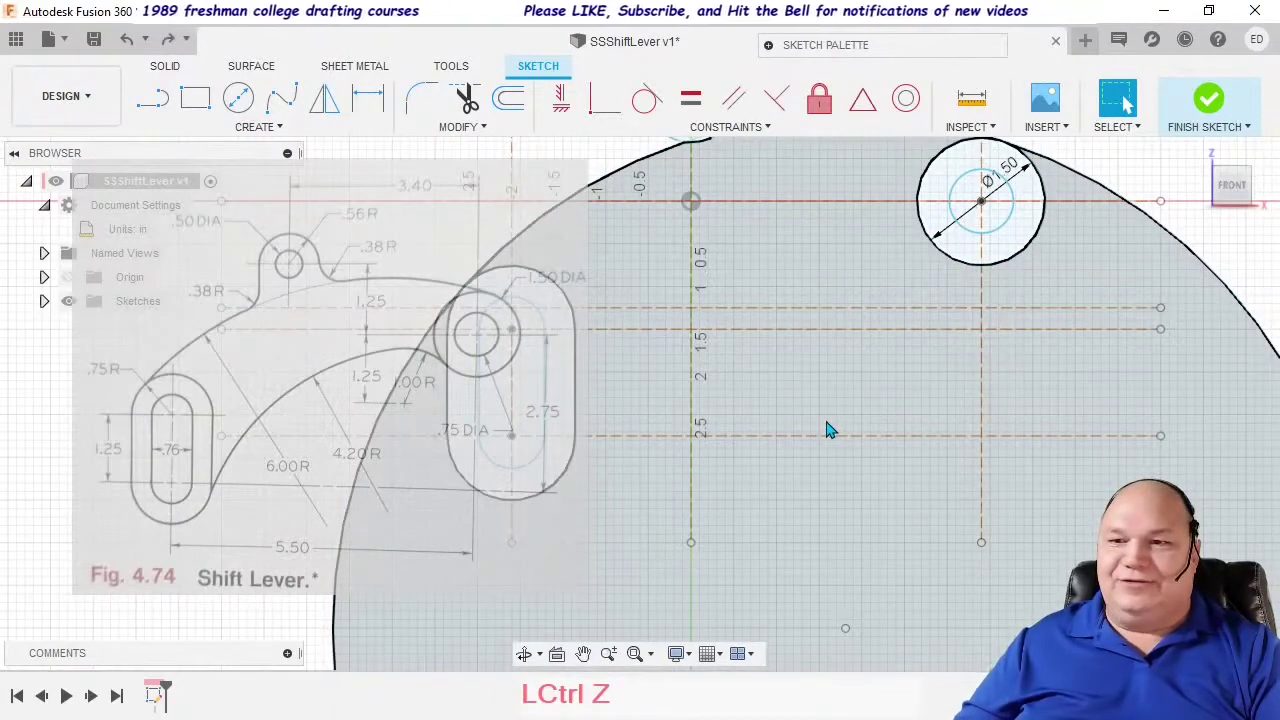
scroll(843, 363, down, 3)
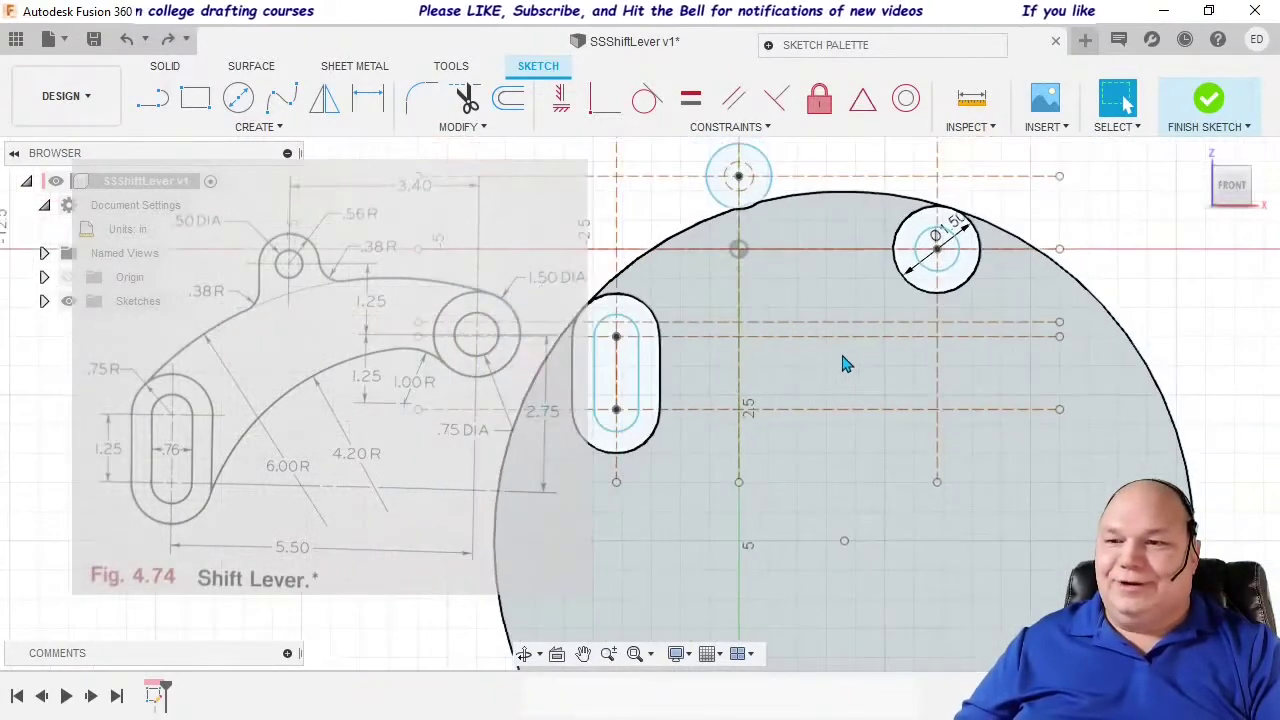
click(843, 363)
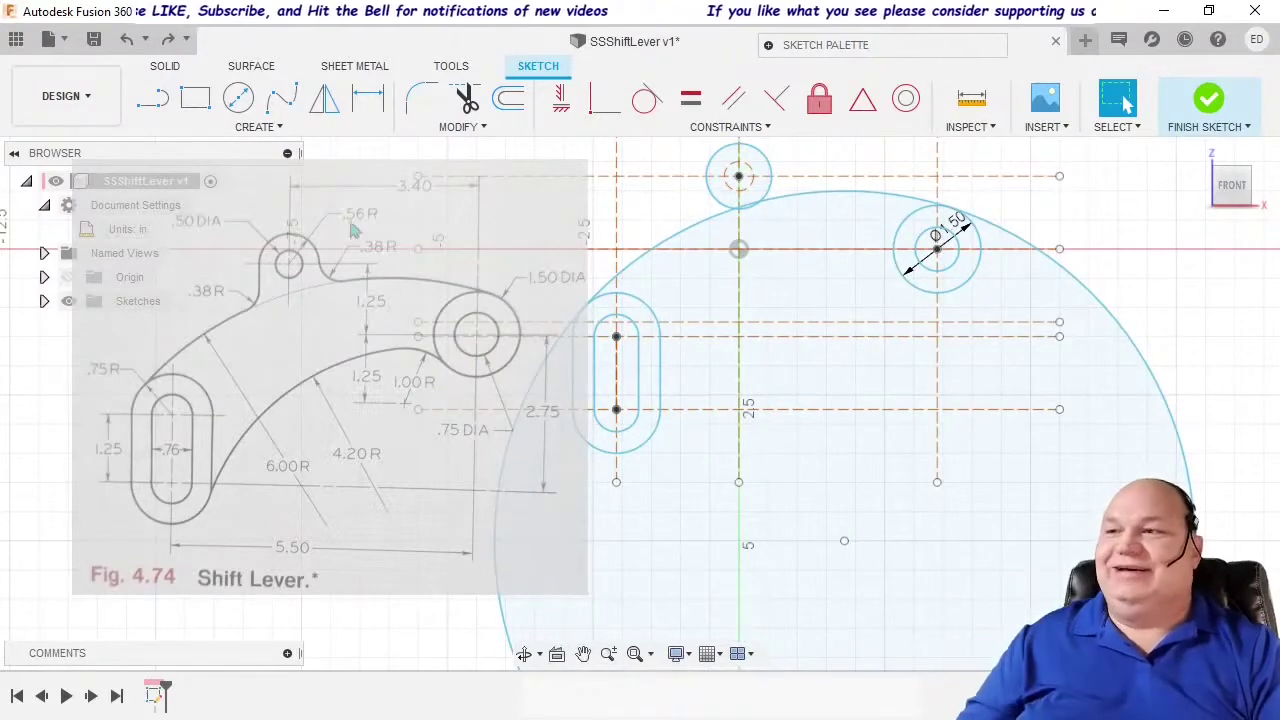
Step: Draw a 2 in diameter circle centered on the first horizontal construction line below the origin, overlapping the lower-left edge of the 1.5 in circle
click(238, 97)
click(738, 249)
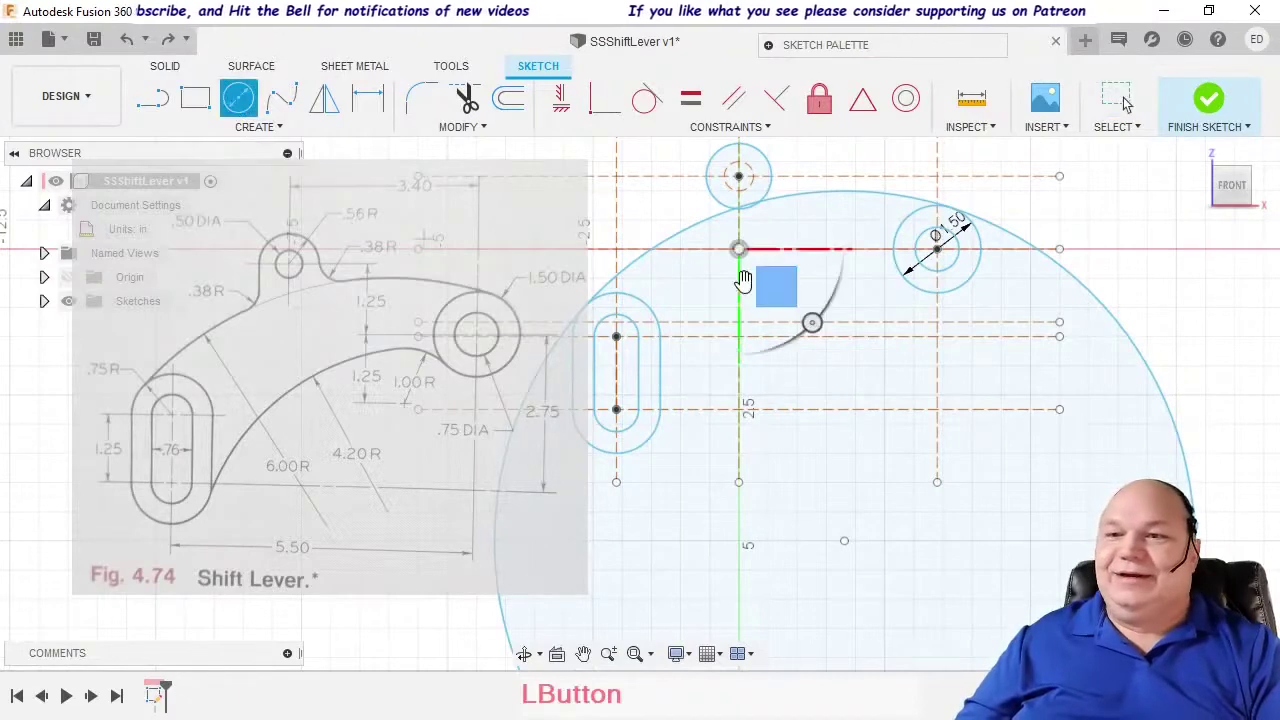
click(893, 322)
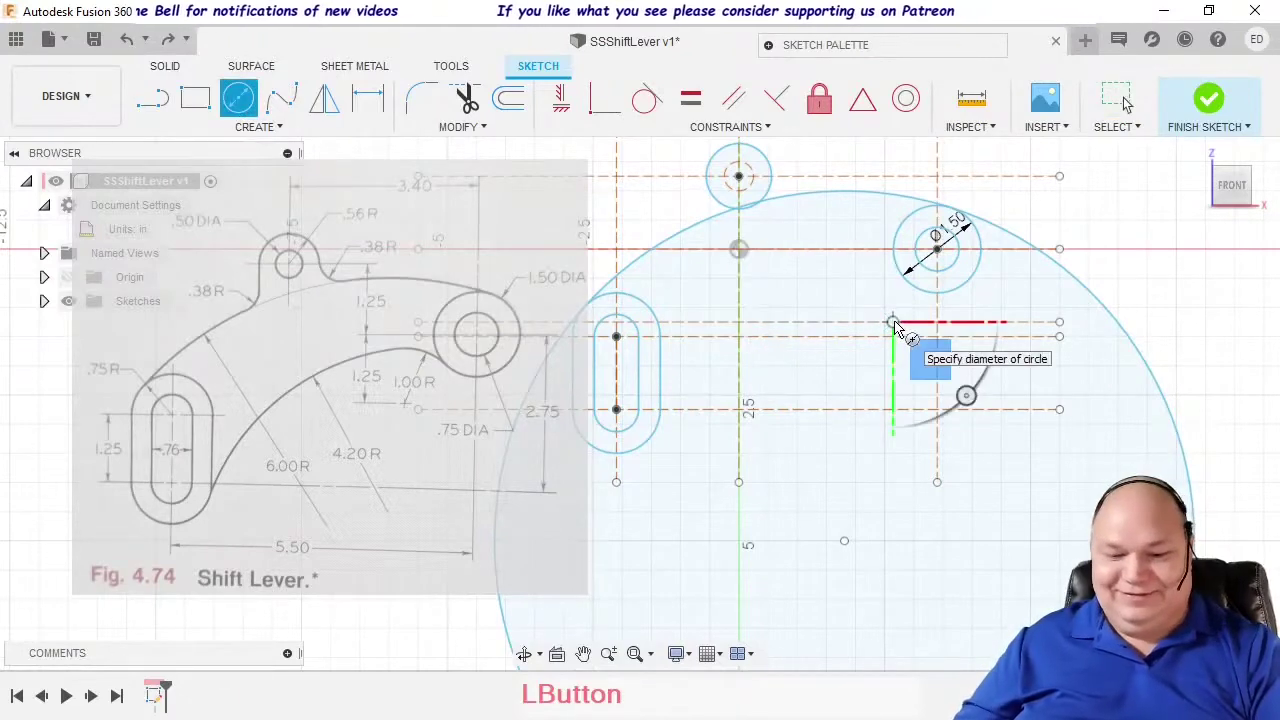
text(2)
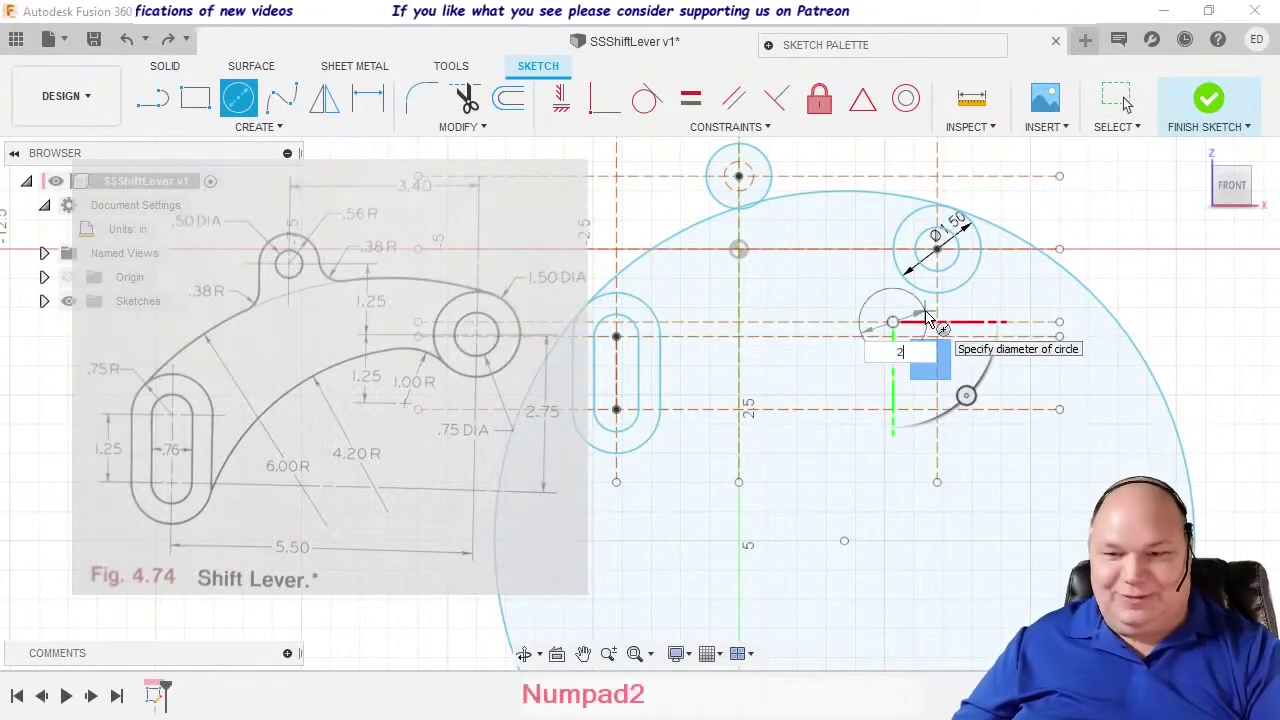
key(Return)
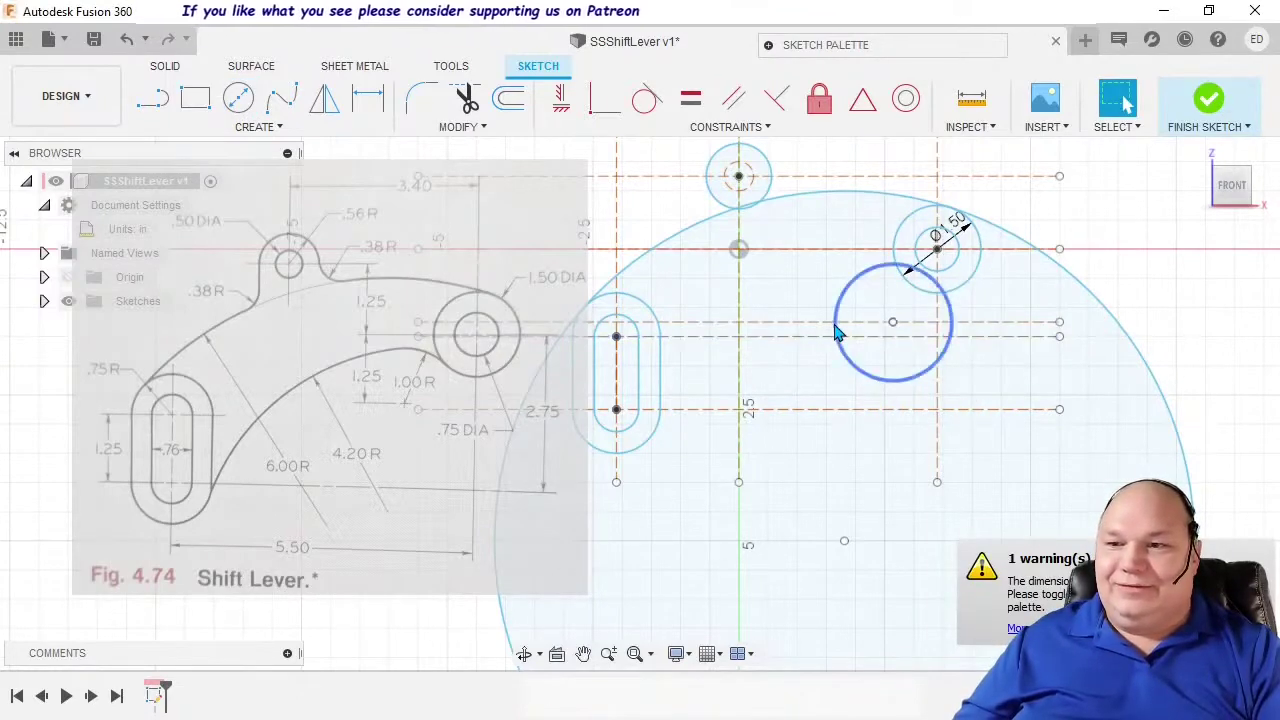
Step: Shift the 2 in circle left along its construction line and constrain it tangent to the 1.5 in circle
drag(837, 330, 806, 335)
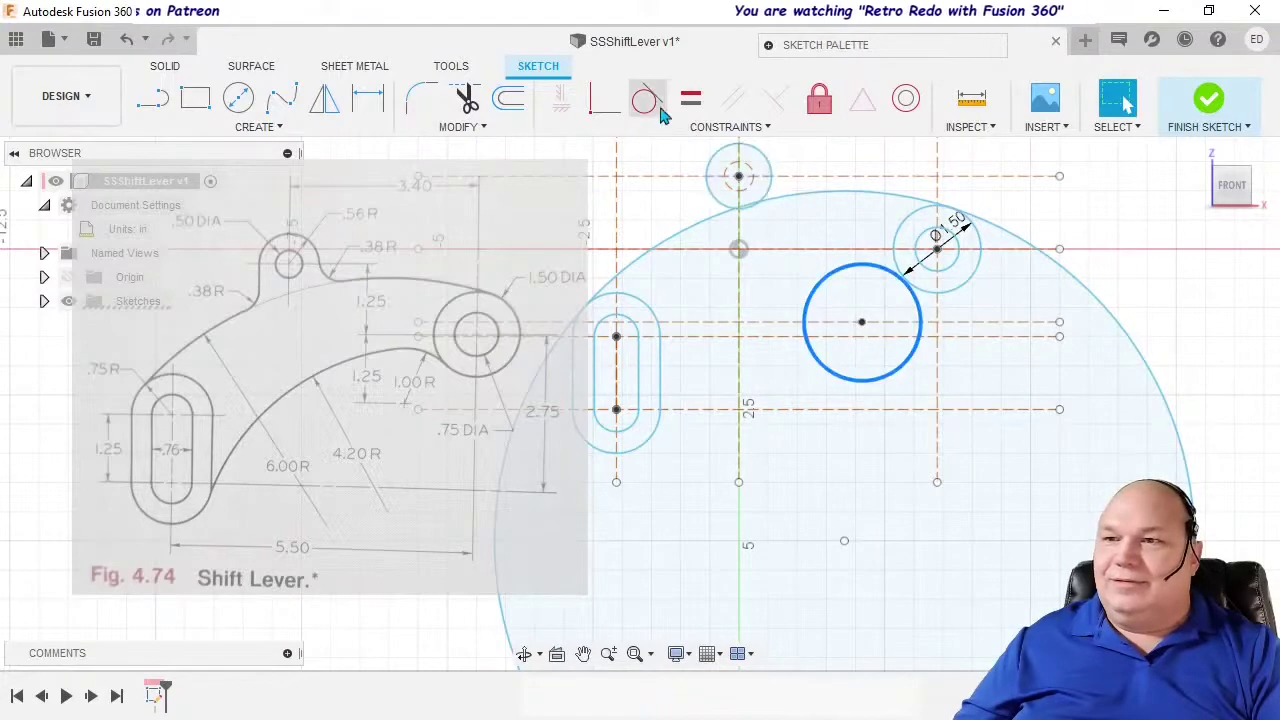
click(648, 104)
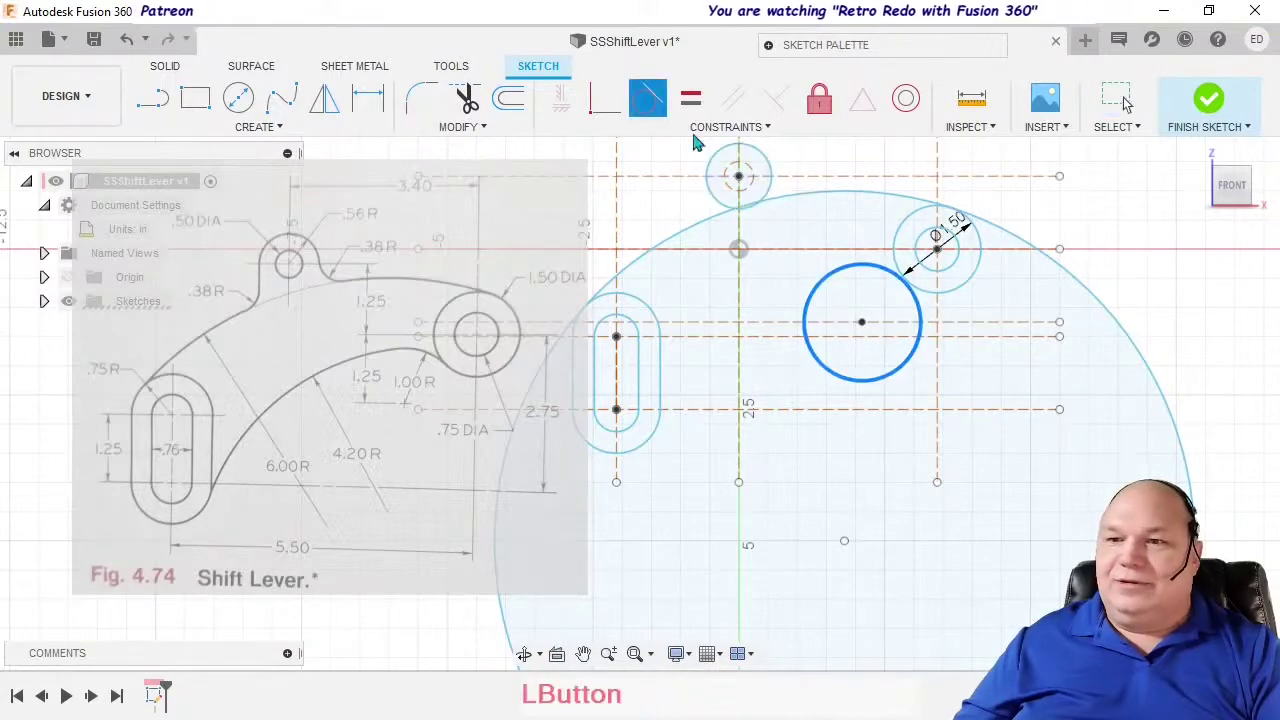
click(929, 304)
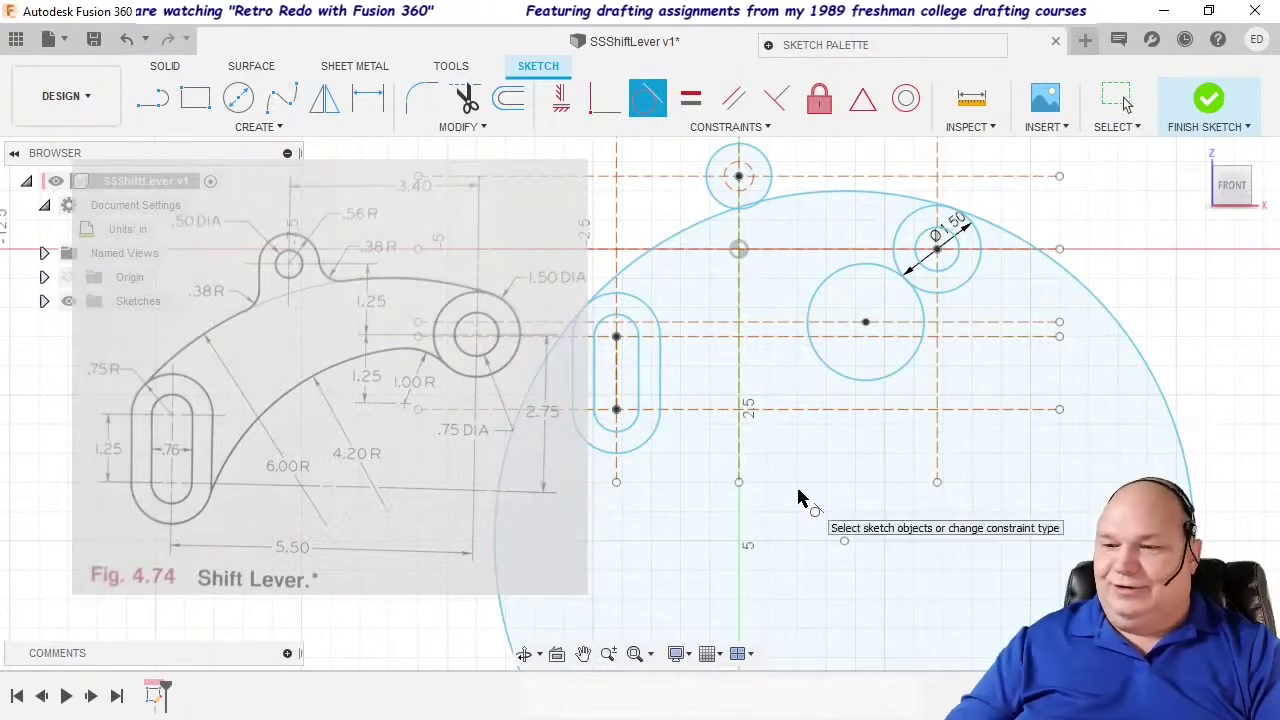
key(Escape)
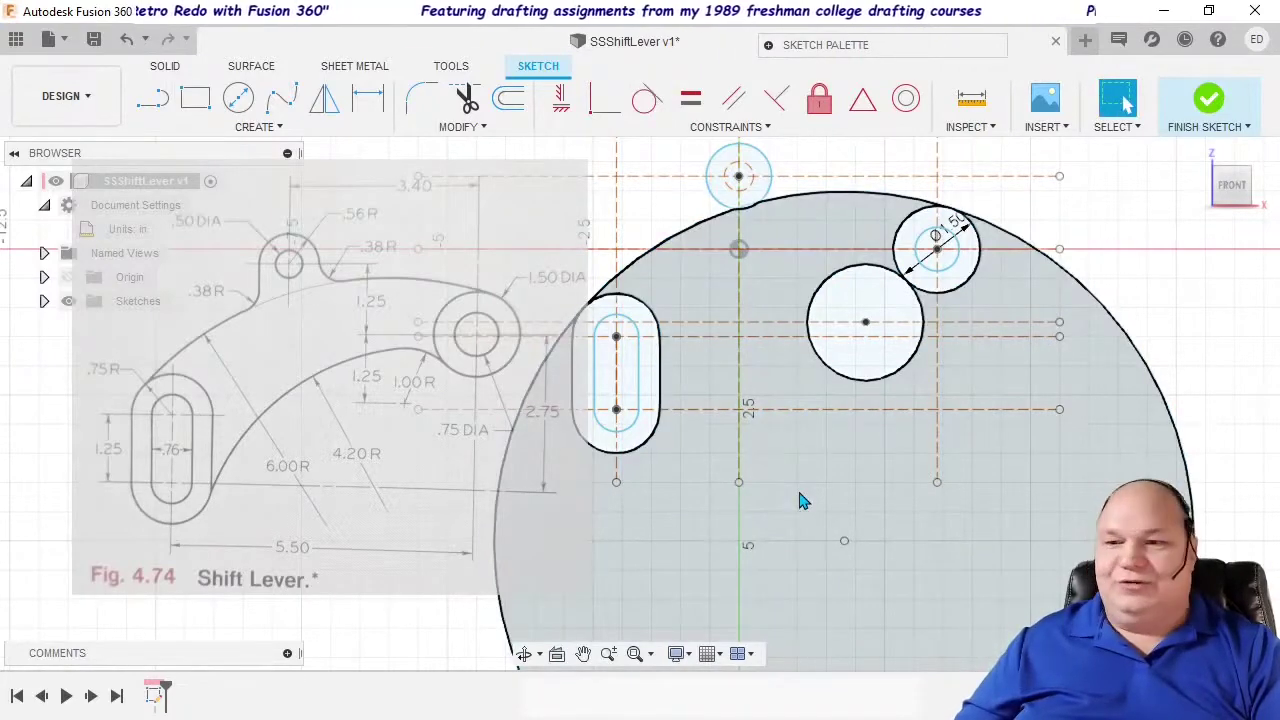
right_click(800, 500)
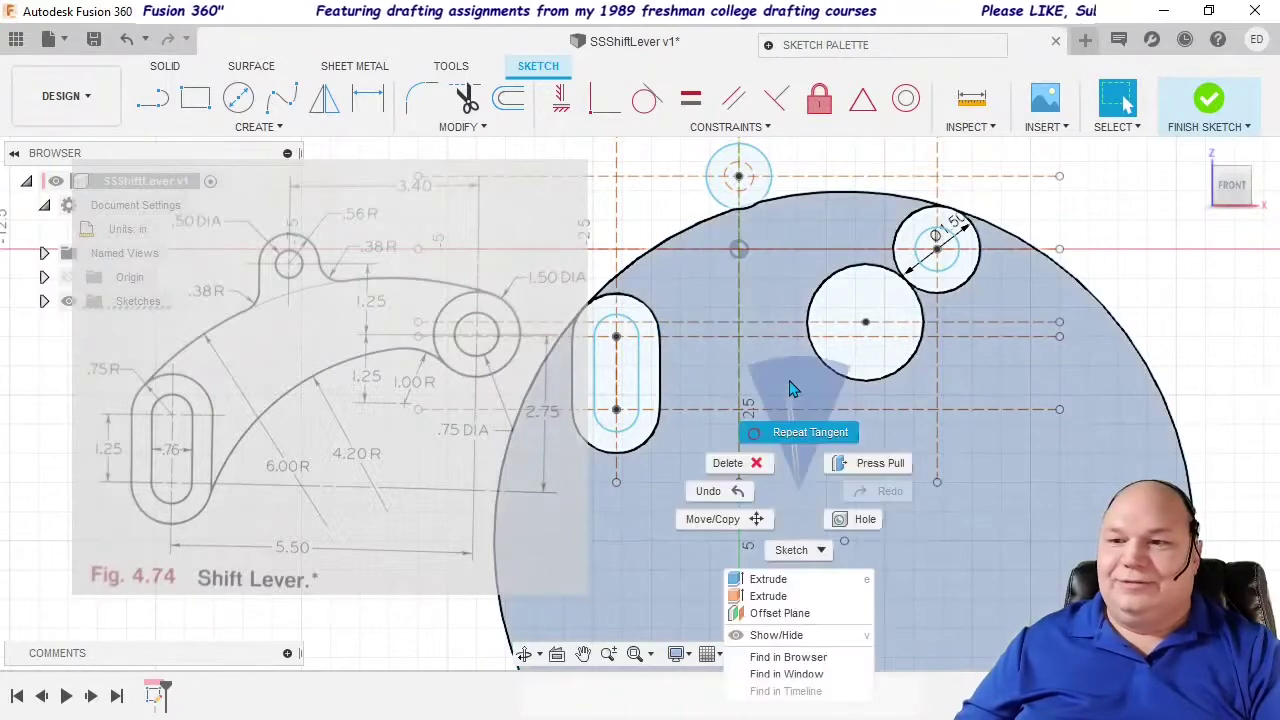
key(Escape)
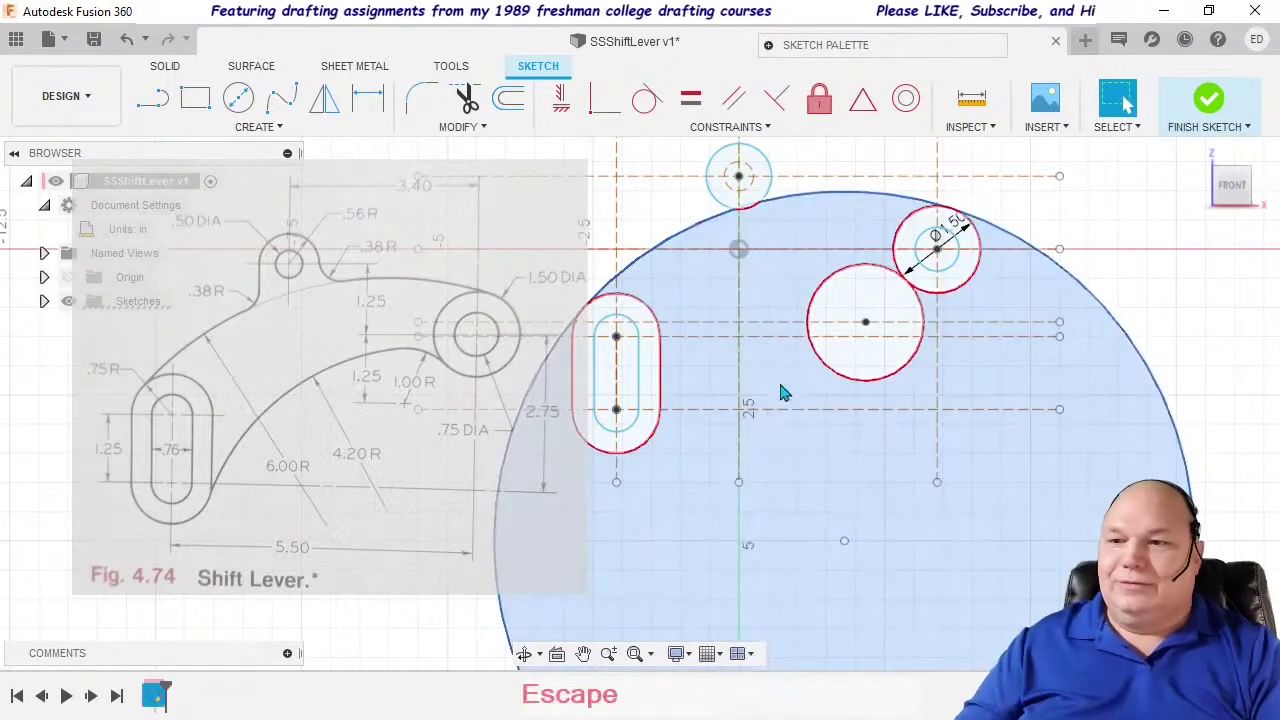
Step: Draw a circle with a diameter of 4.2*2 in inside the 12 in circle, centered well below the 2 in circle
click(238, 106)
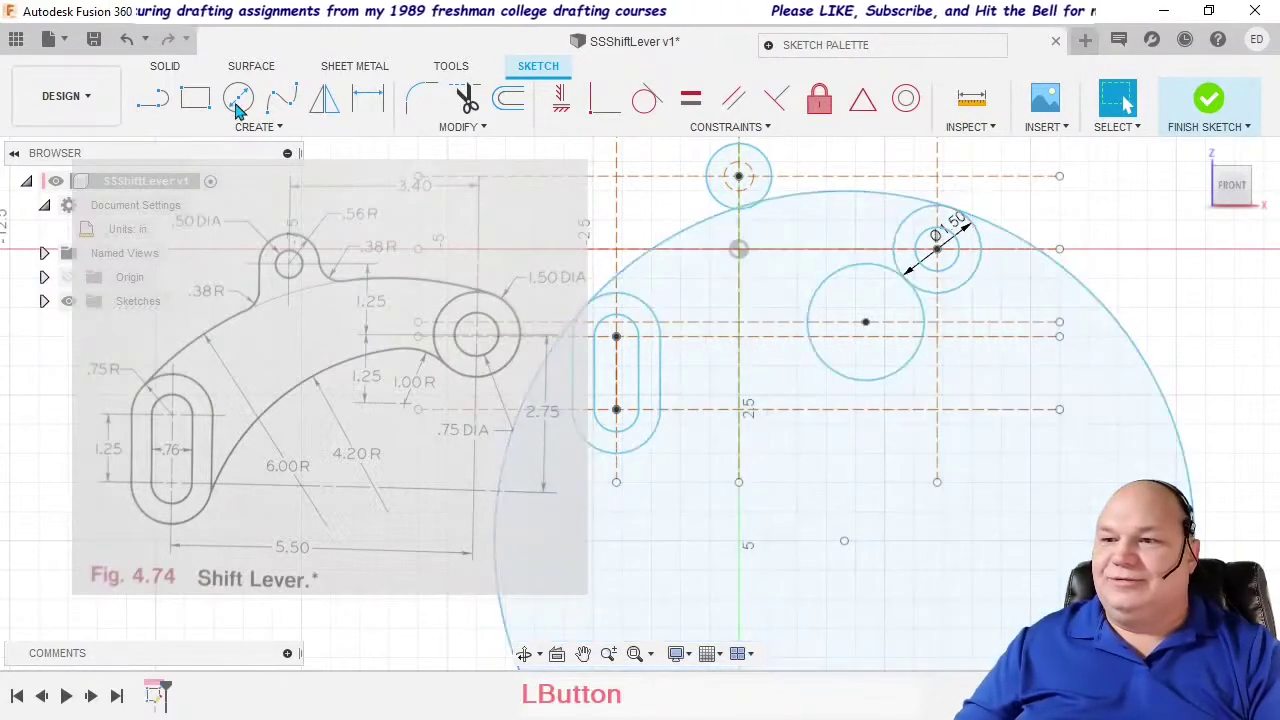
click(738, 249)
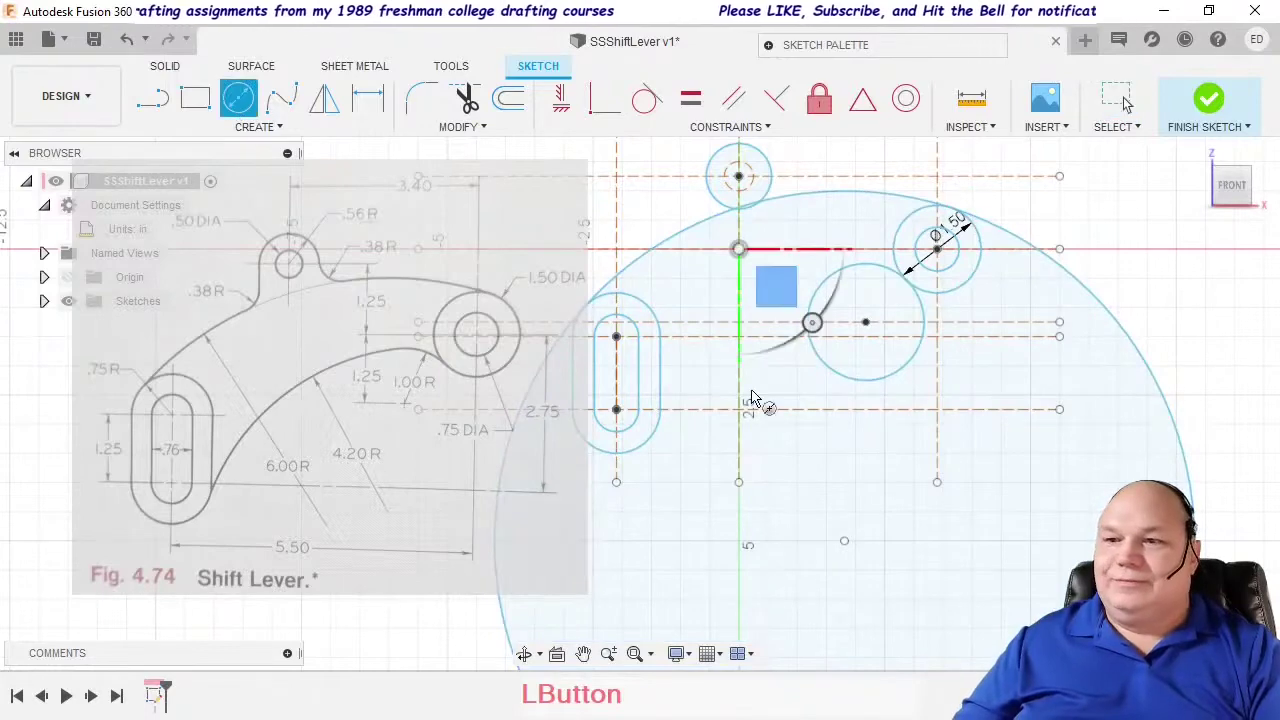
click(902, 563)
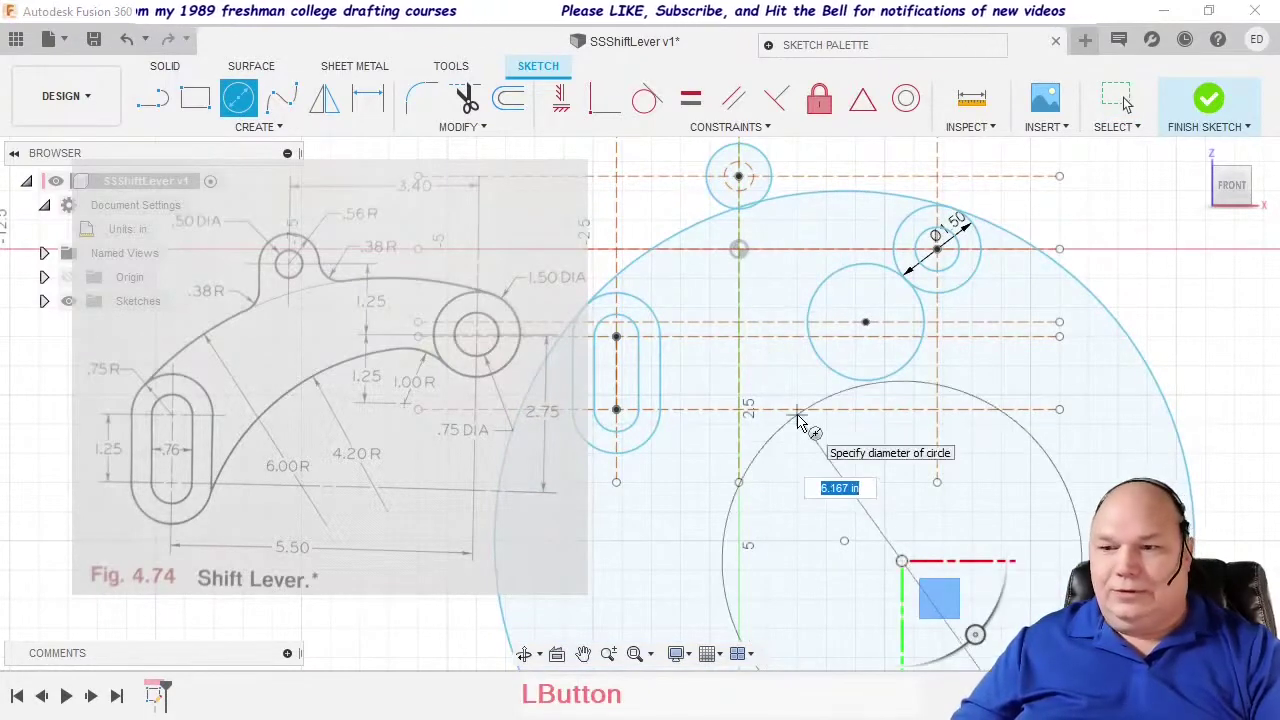
text(4)
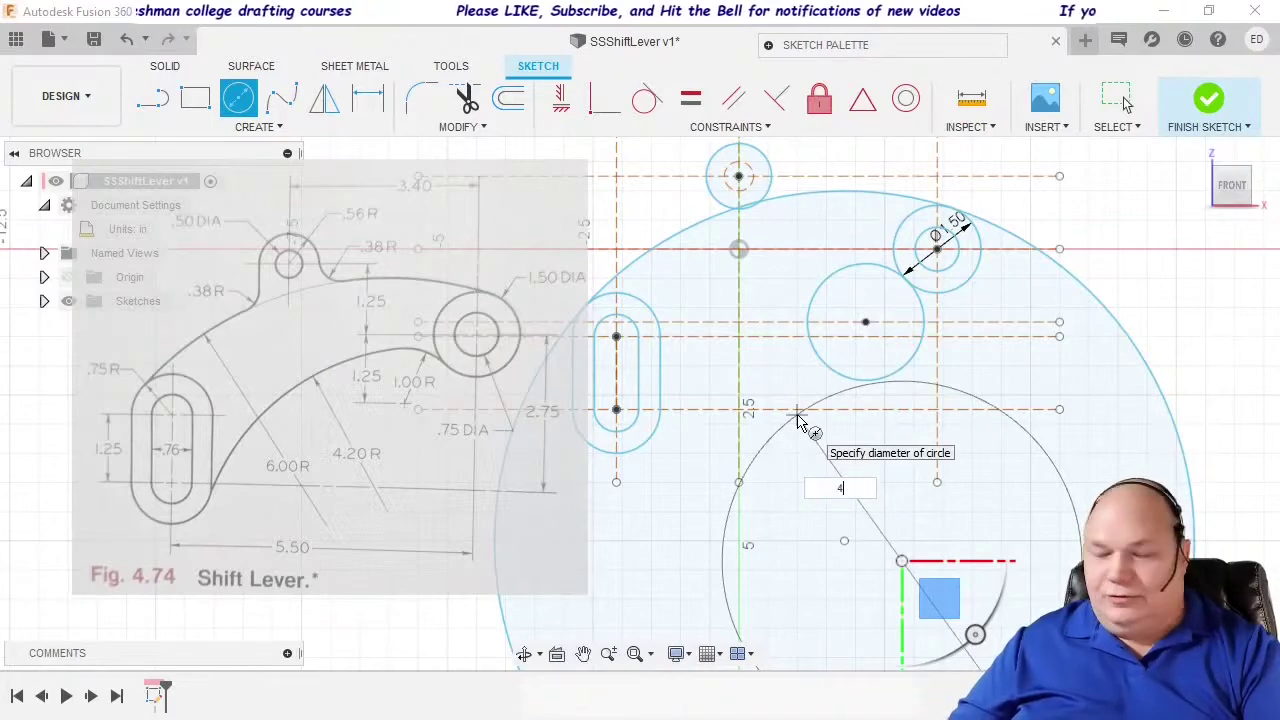
text(.2*2)
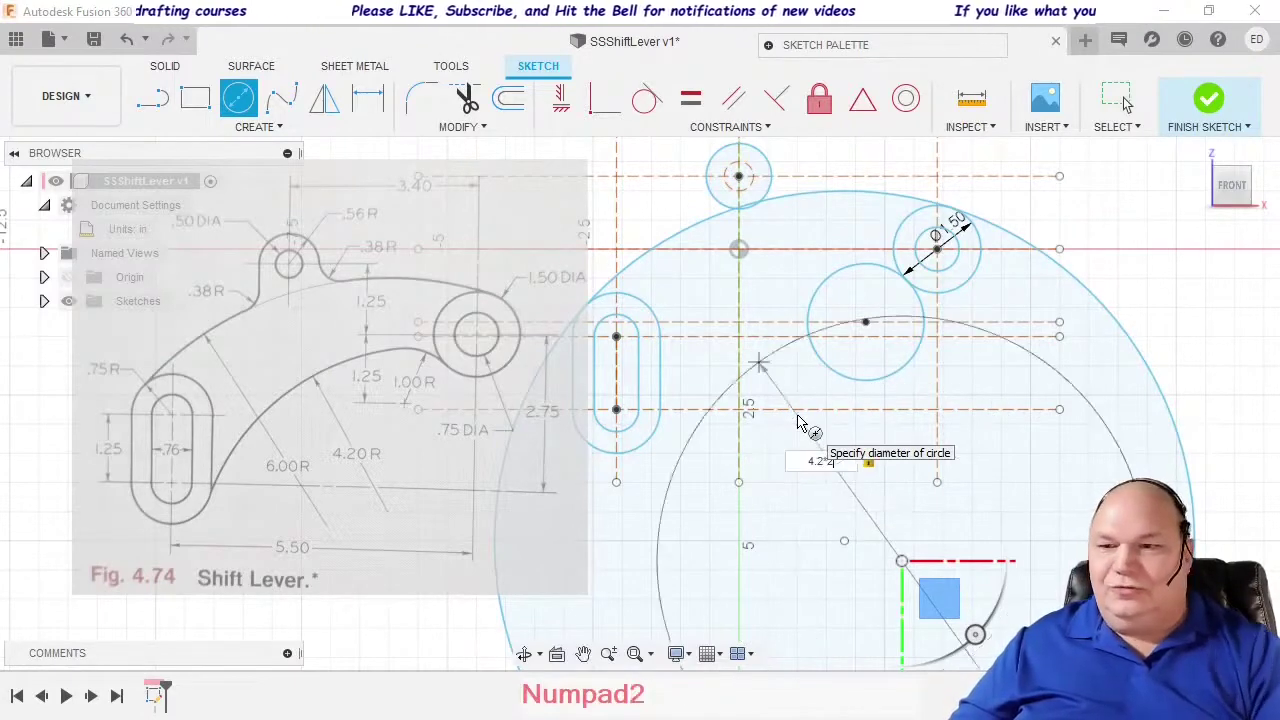
key(Return)
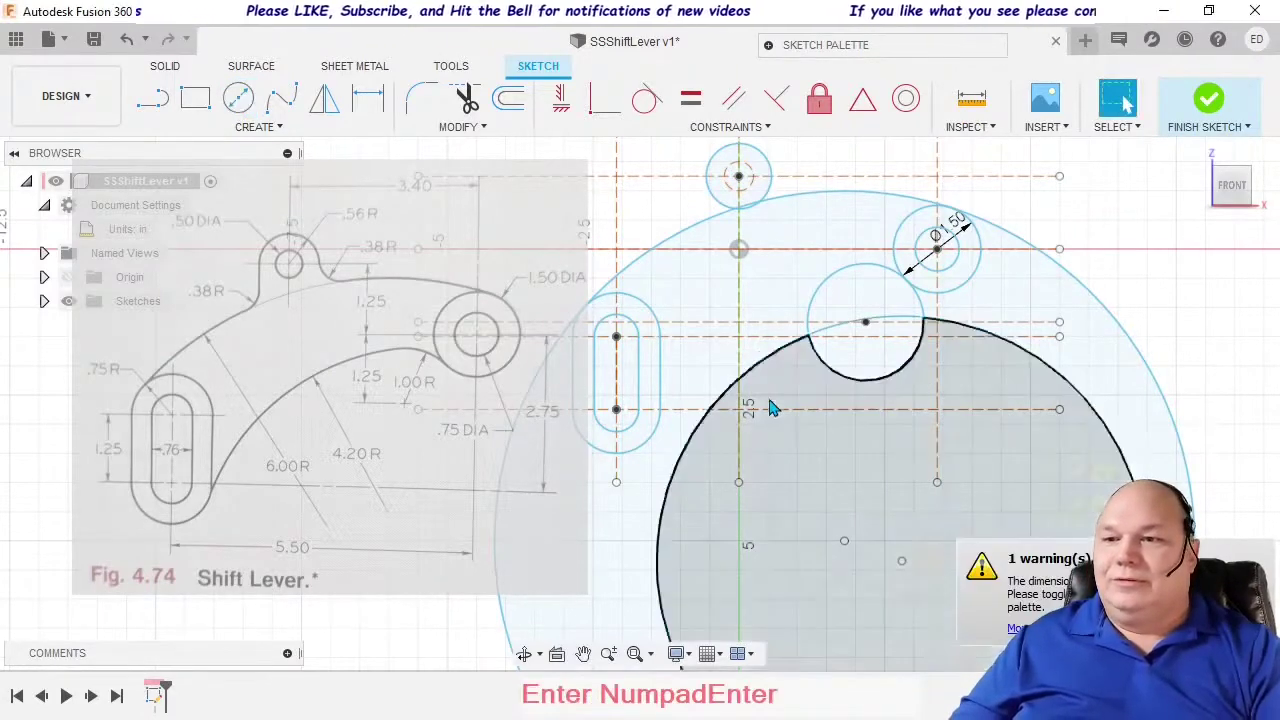
Step: Move the 4.2 in radius circle against the outer slot's lower arc and up to the top of the 2 in circle
mouse_move(752, 375)
mouse_down()
mouse_move(711, 397)
mouse_move(697, 388)
mouse_up()
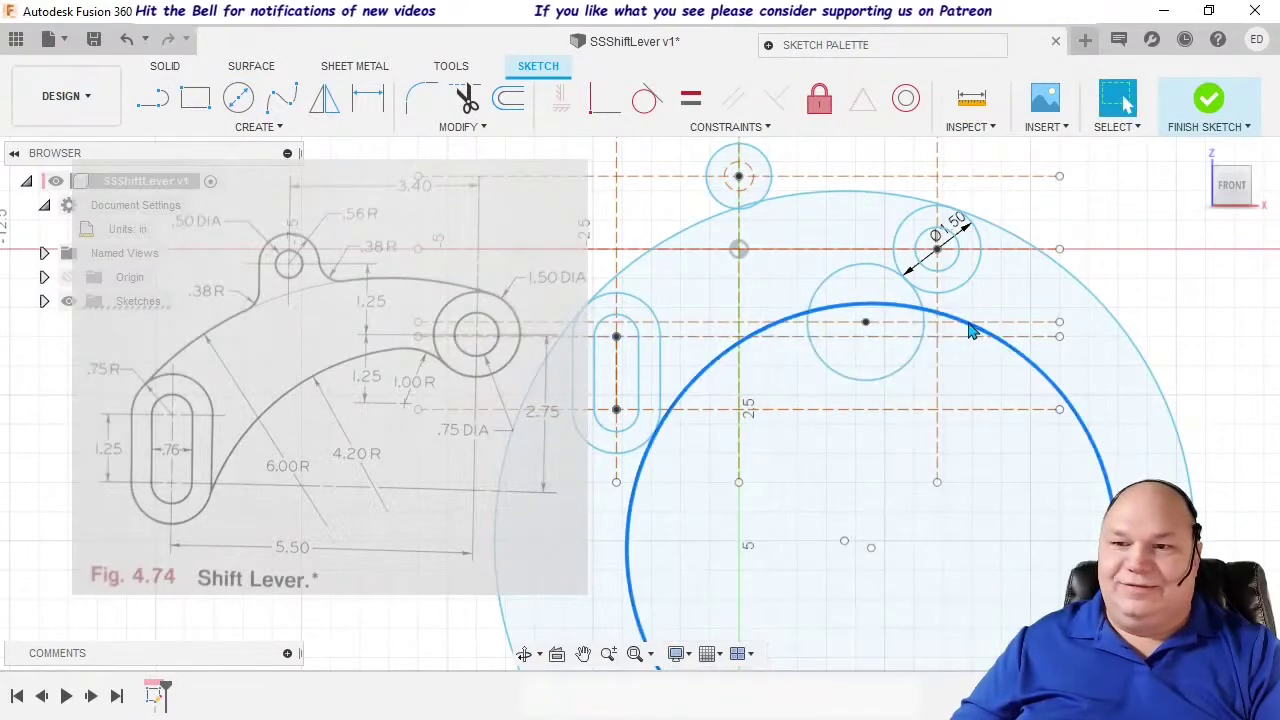
click(970, 331)
drag(970, 331, 970, 285)
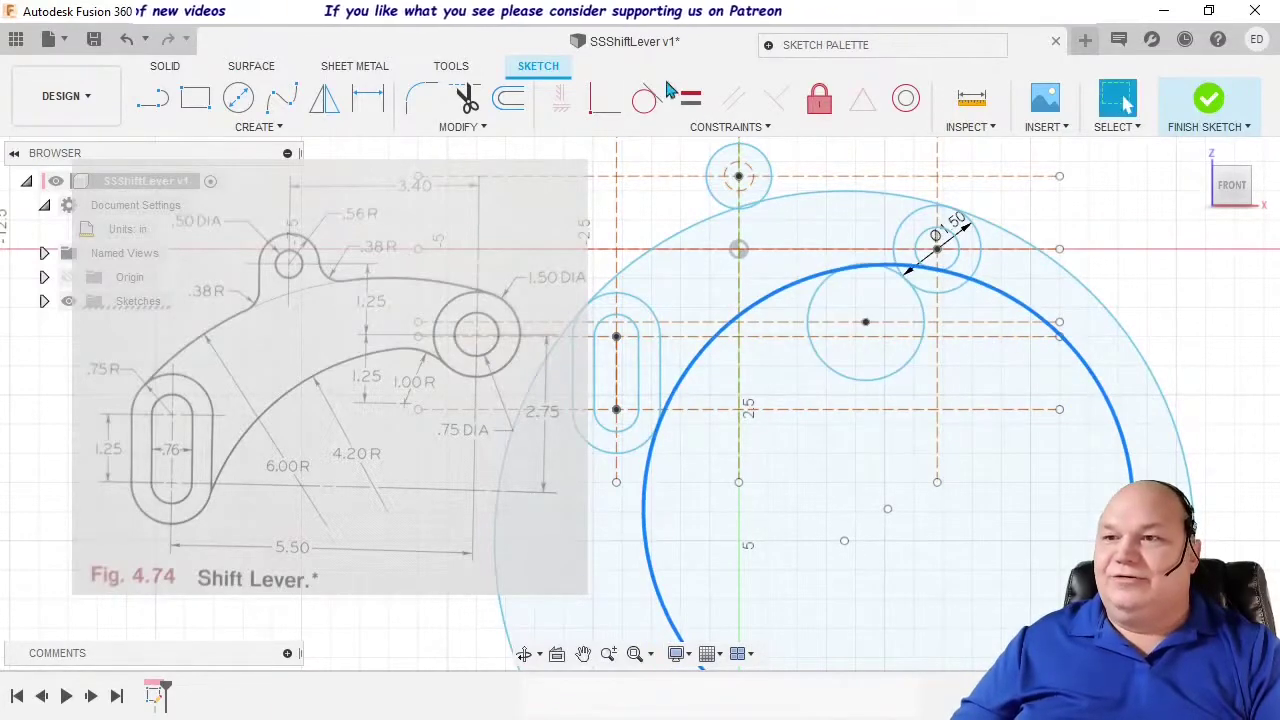
Step: Try to constrain the 4.2 in radius circle tangent to the lower arc of the outer slot
click(647, 97)
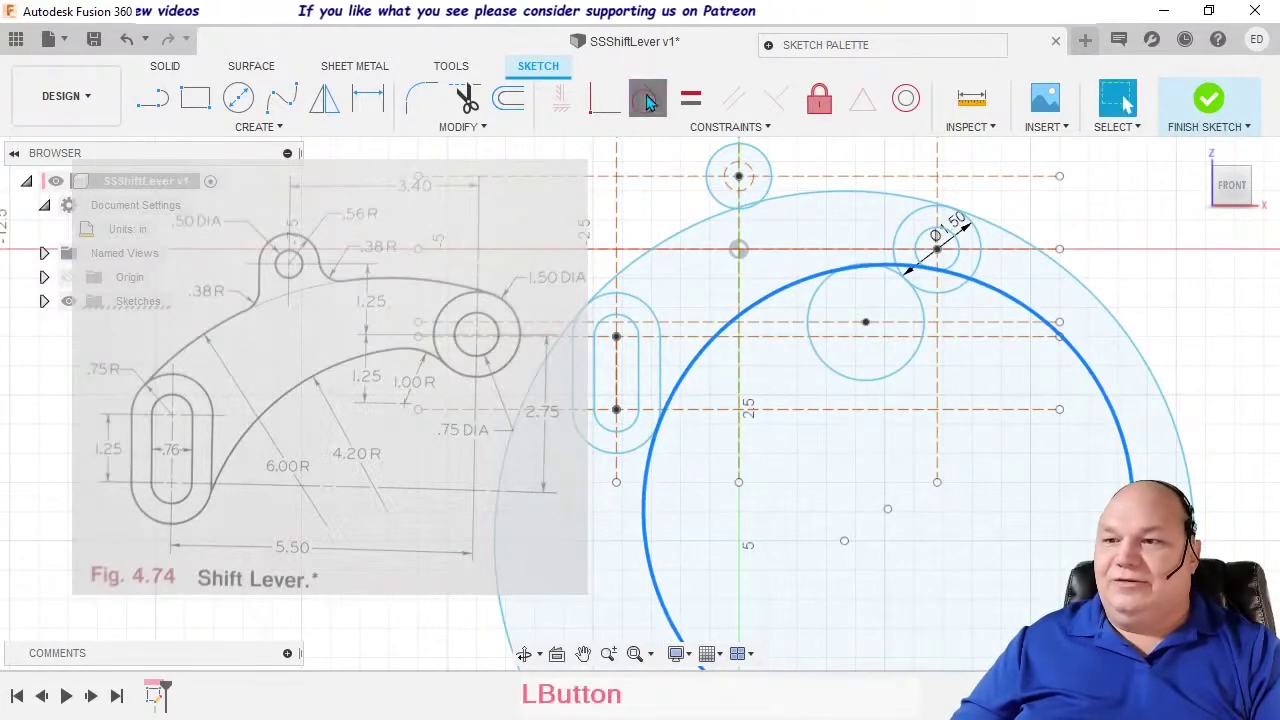
click(648, 461)
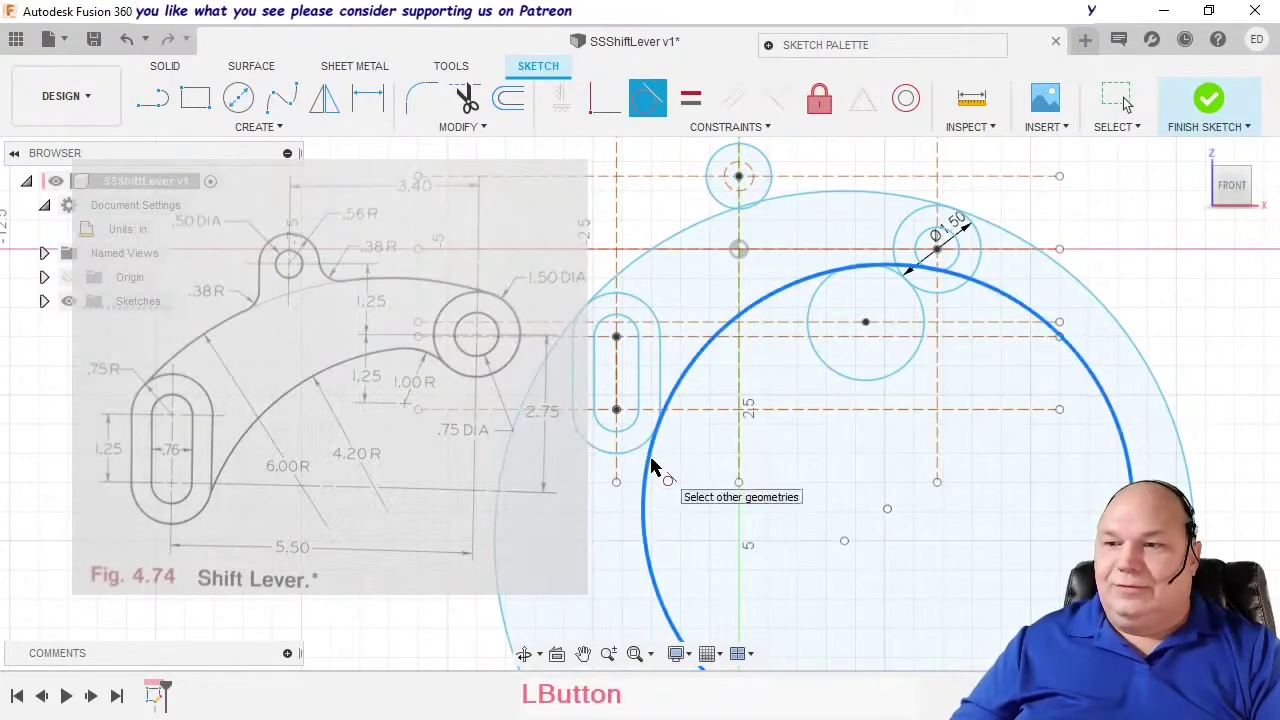
click(645, 458)
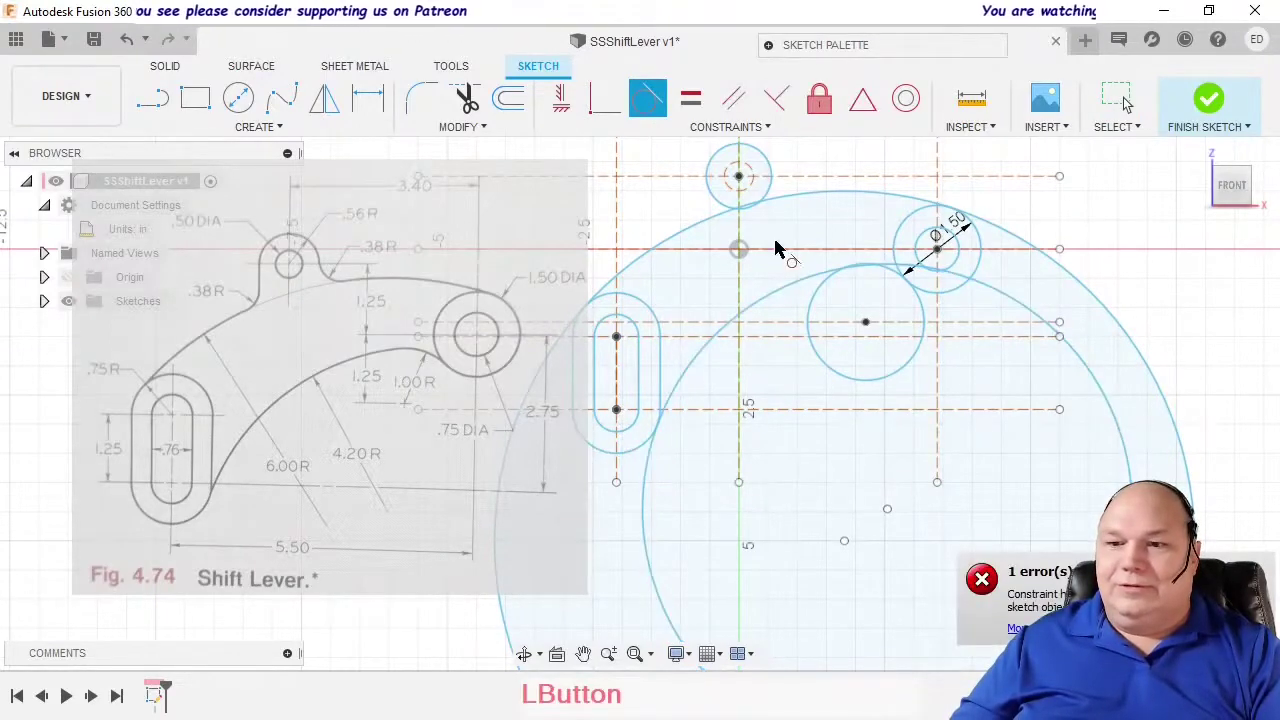
Step: Constrain the 4.2 in radius circle tangent to the 2 in circle and inspect its contact with the outer slot's lower arc
click(650, 100)
click(650, 100)
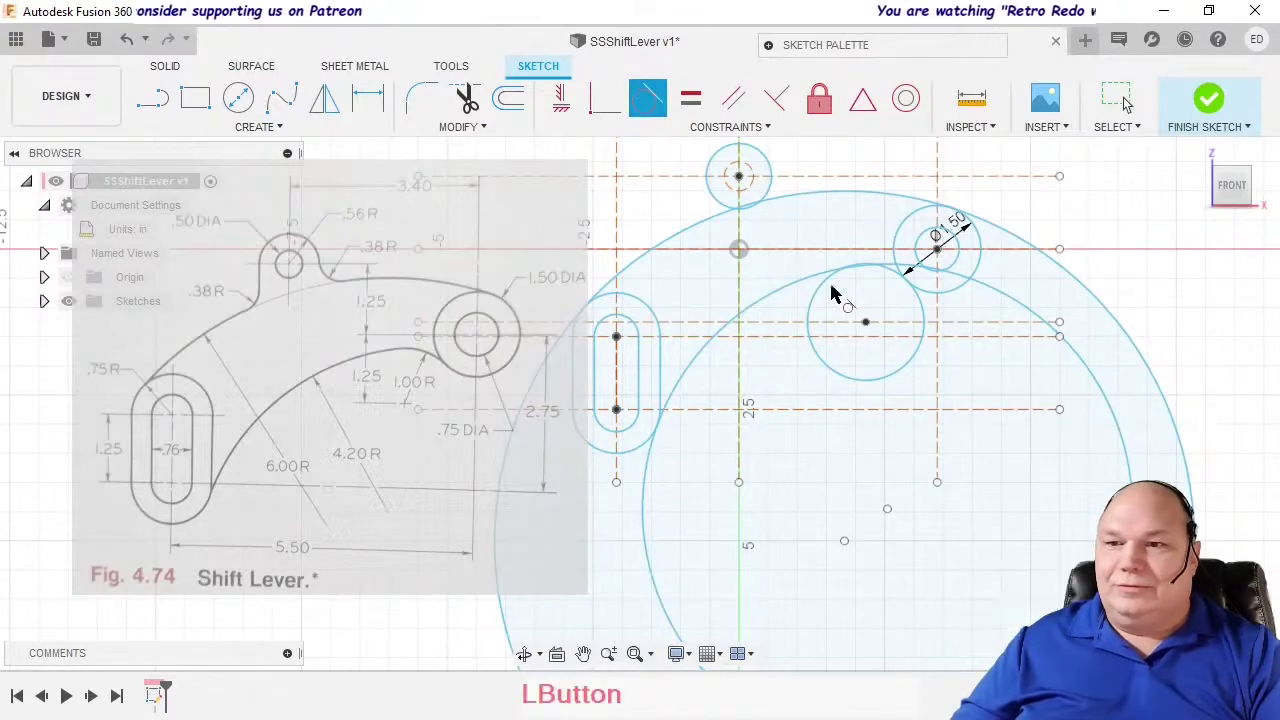
click(814, 298)
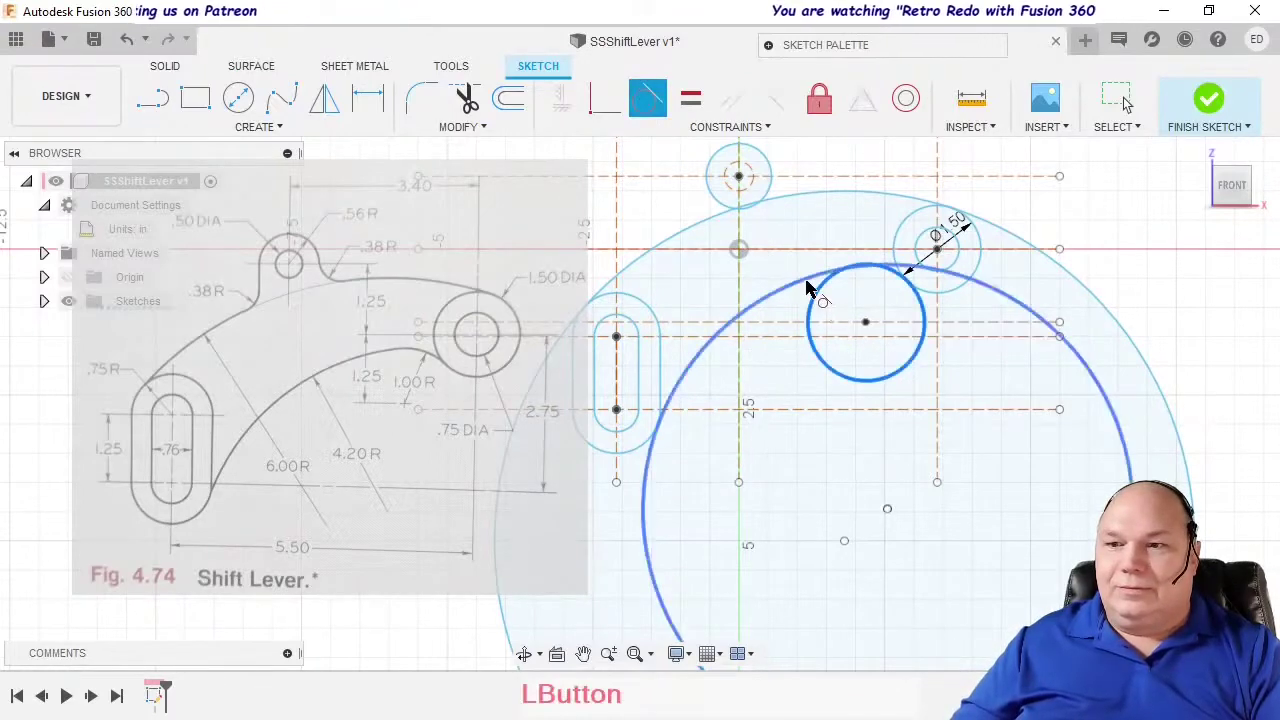
click(810, 288)
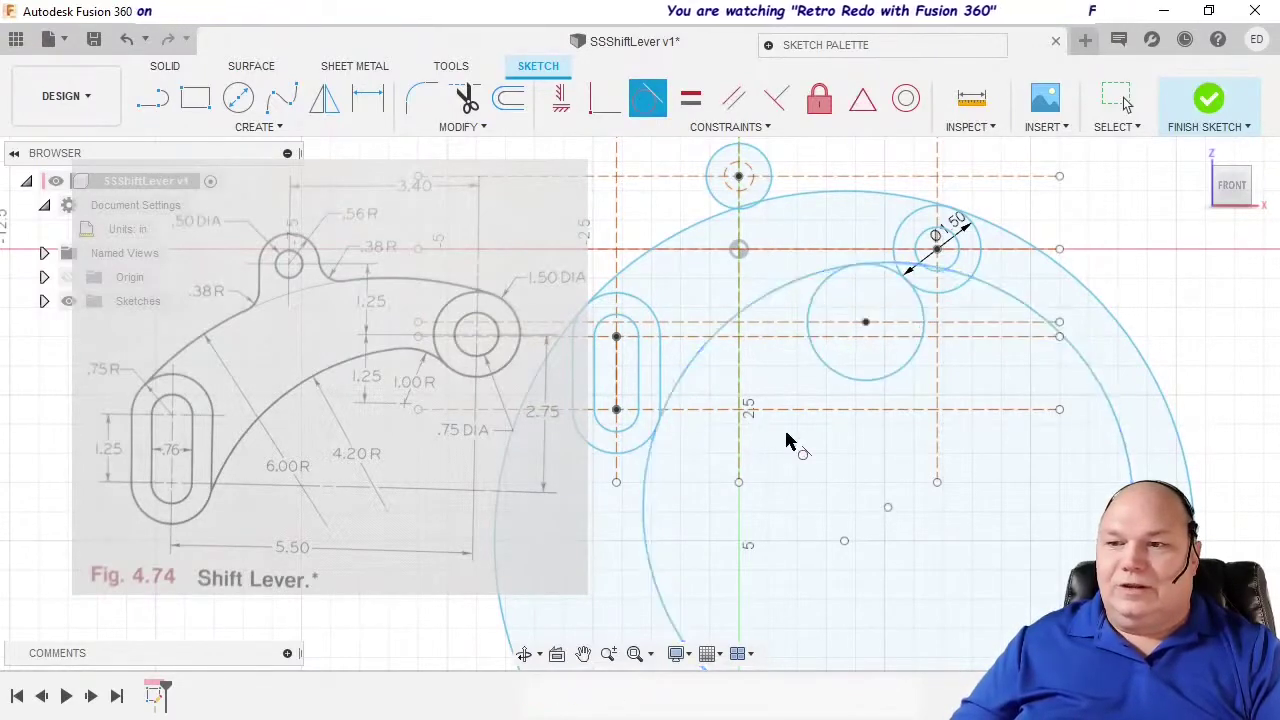
scroll(657, 470, up, 5)
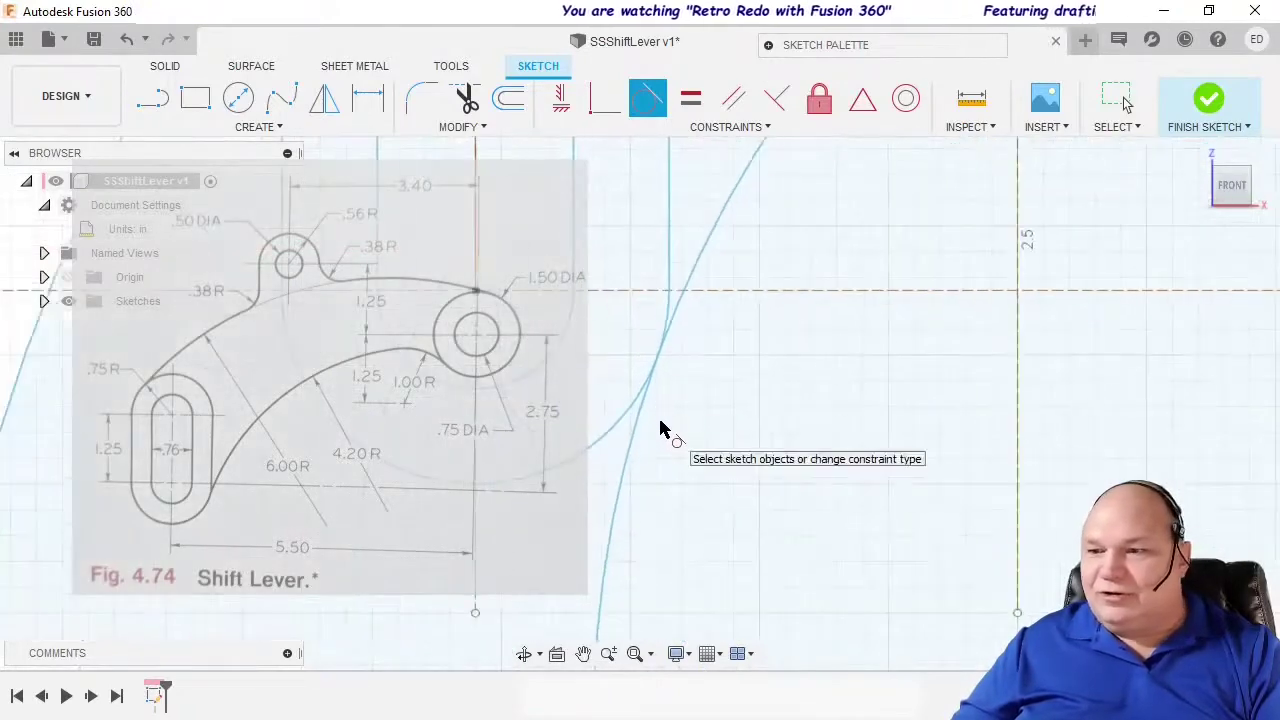
scroll(866, 458, down, 4)
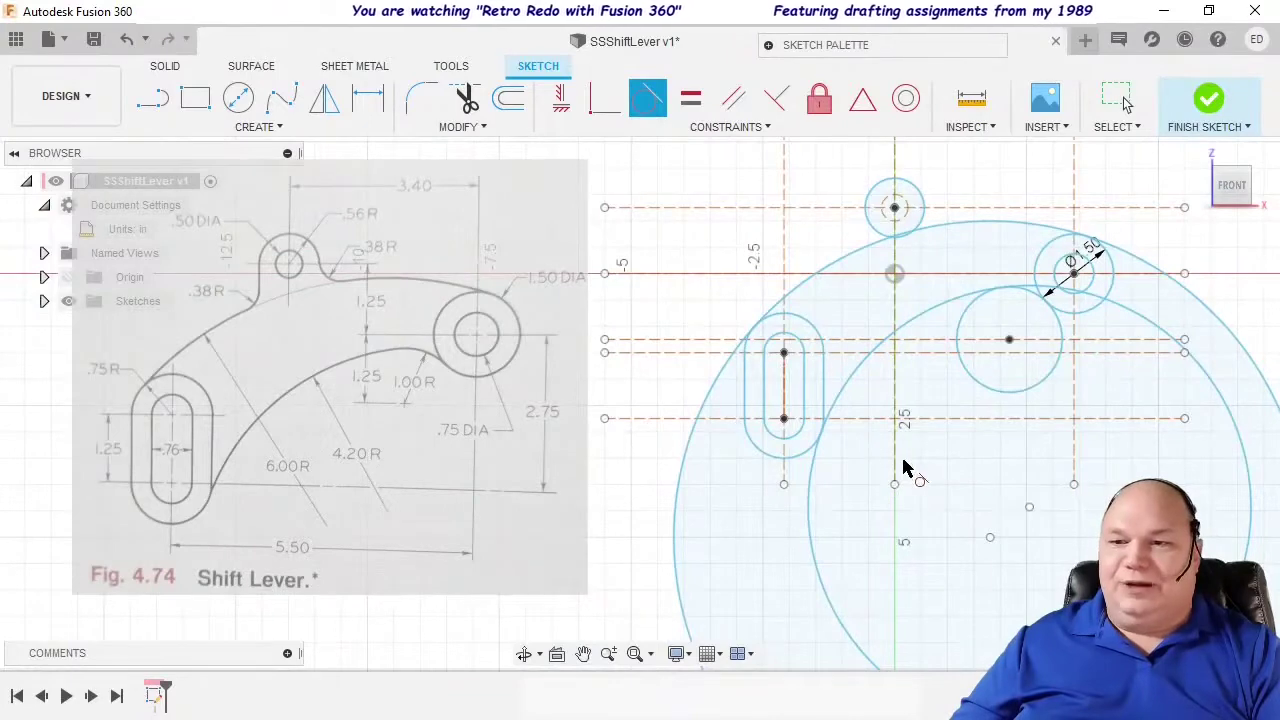
middle_drag(946, 460, 877, 442)
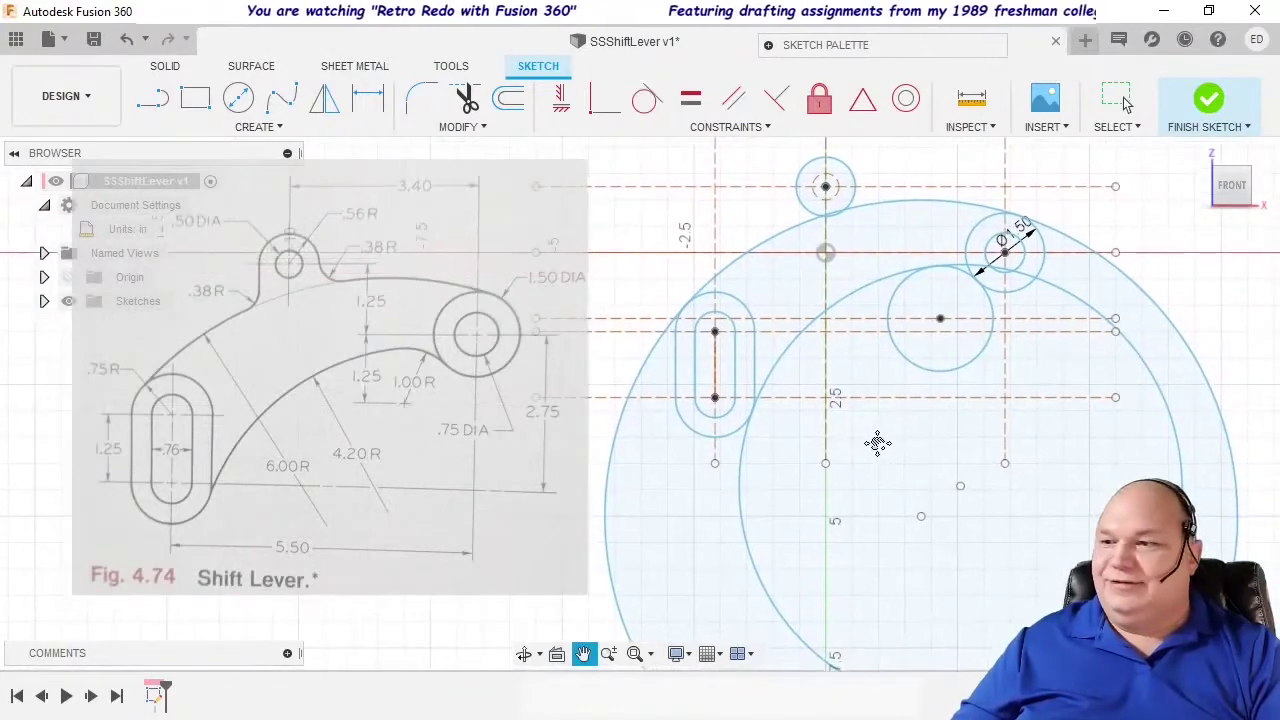
key(t)
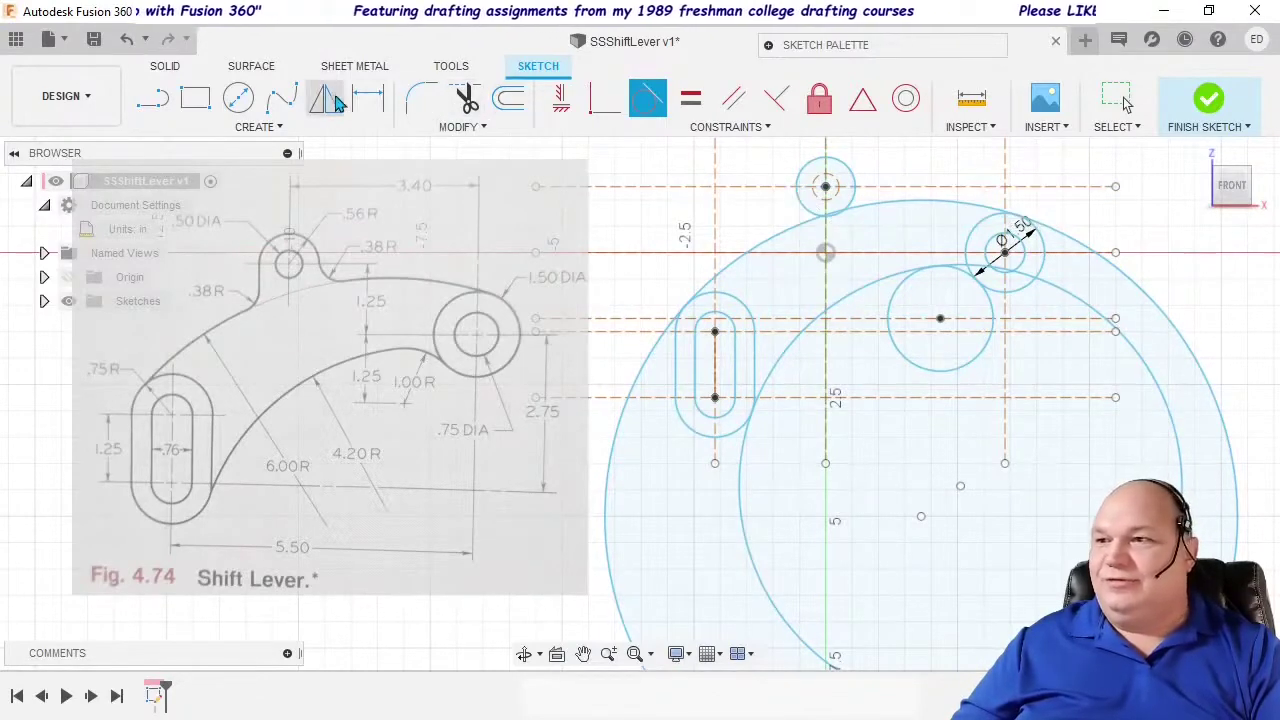
Step: Draw a vertical line from the left quadrant of the small upper boss circle down to the horizontal centerline through the origin
click(158, 108)
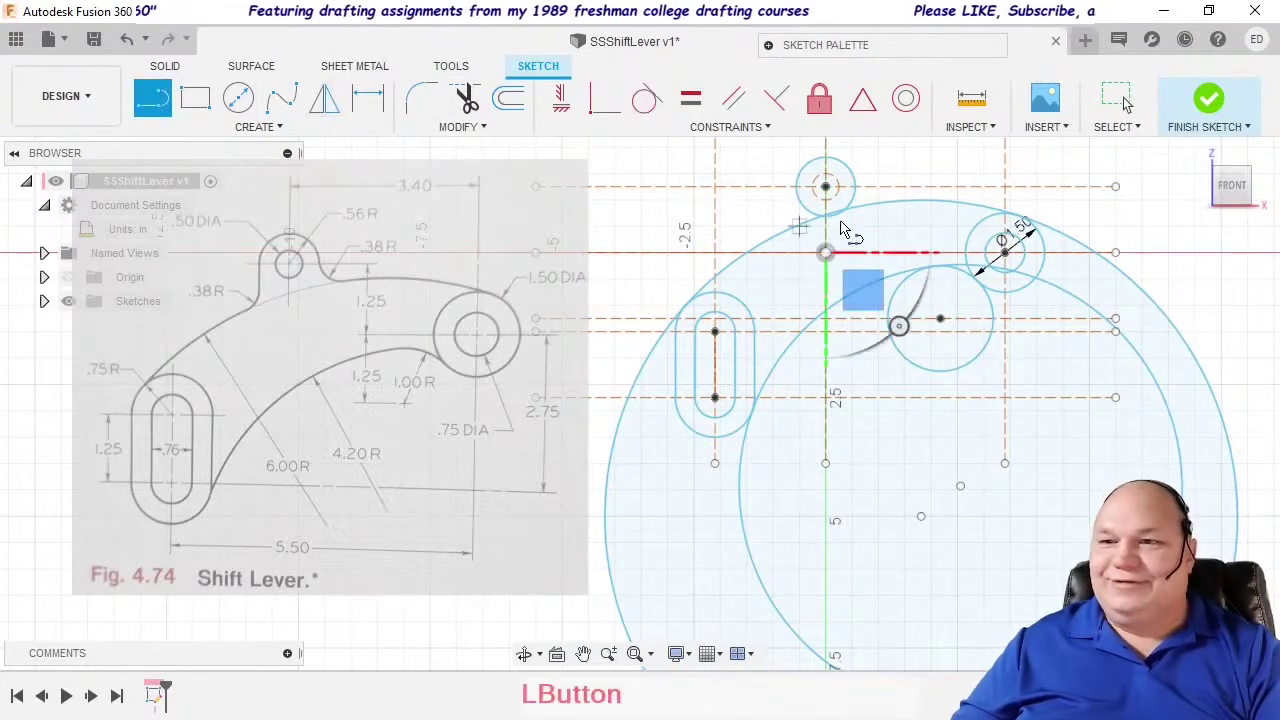
click(797, 188)
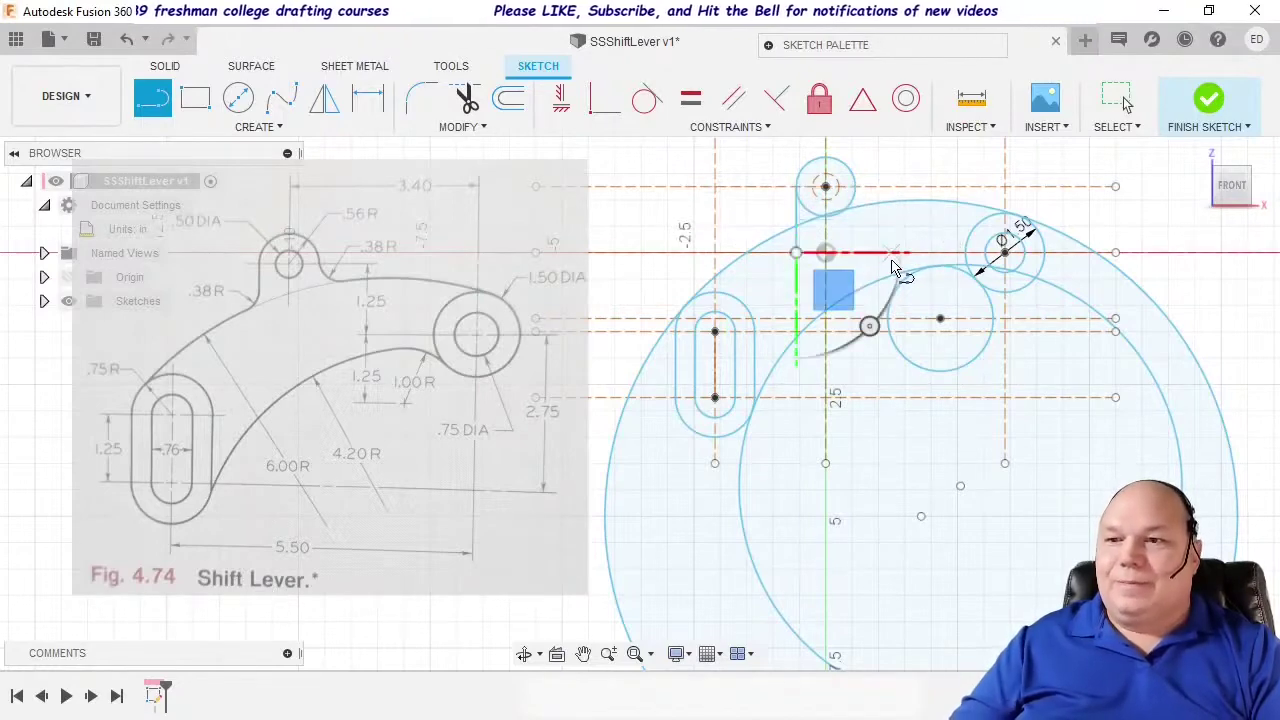
key(Escape)
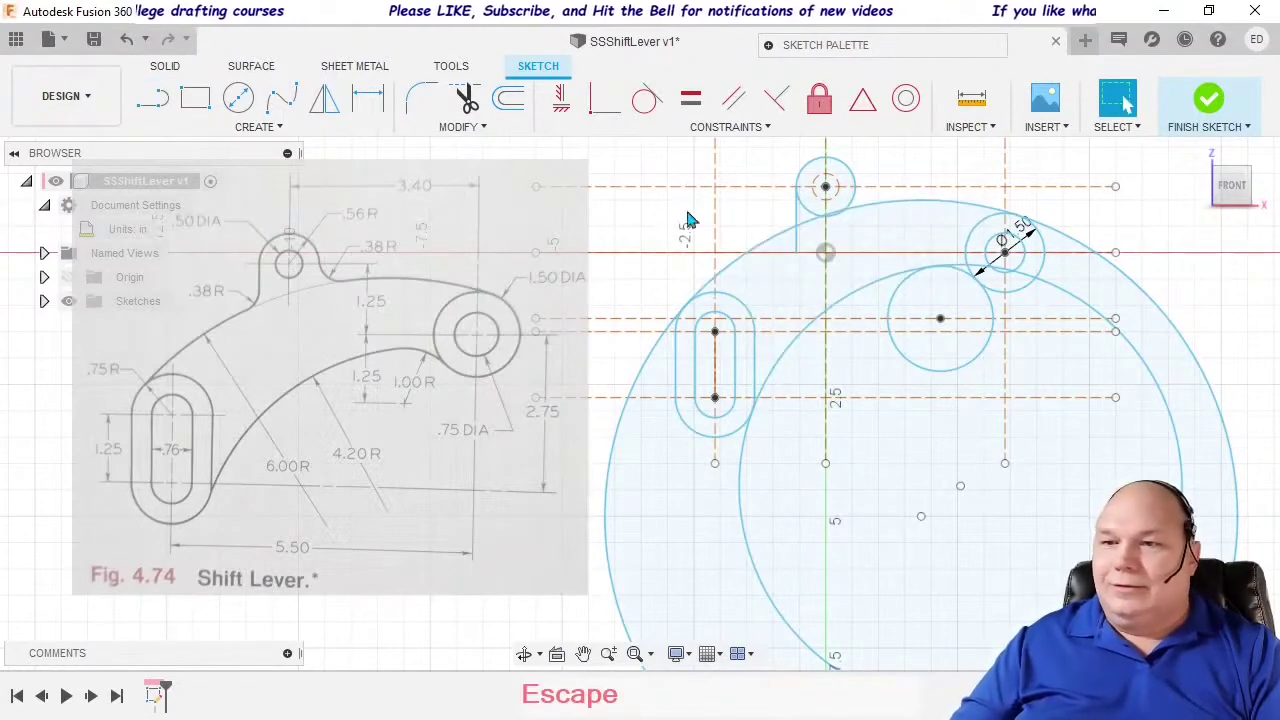
right_click(709, 214)
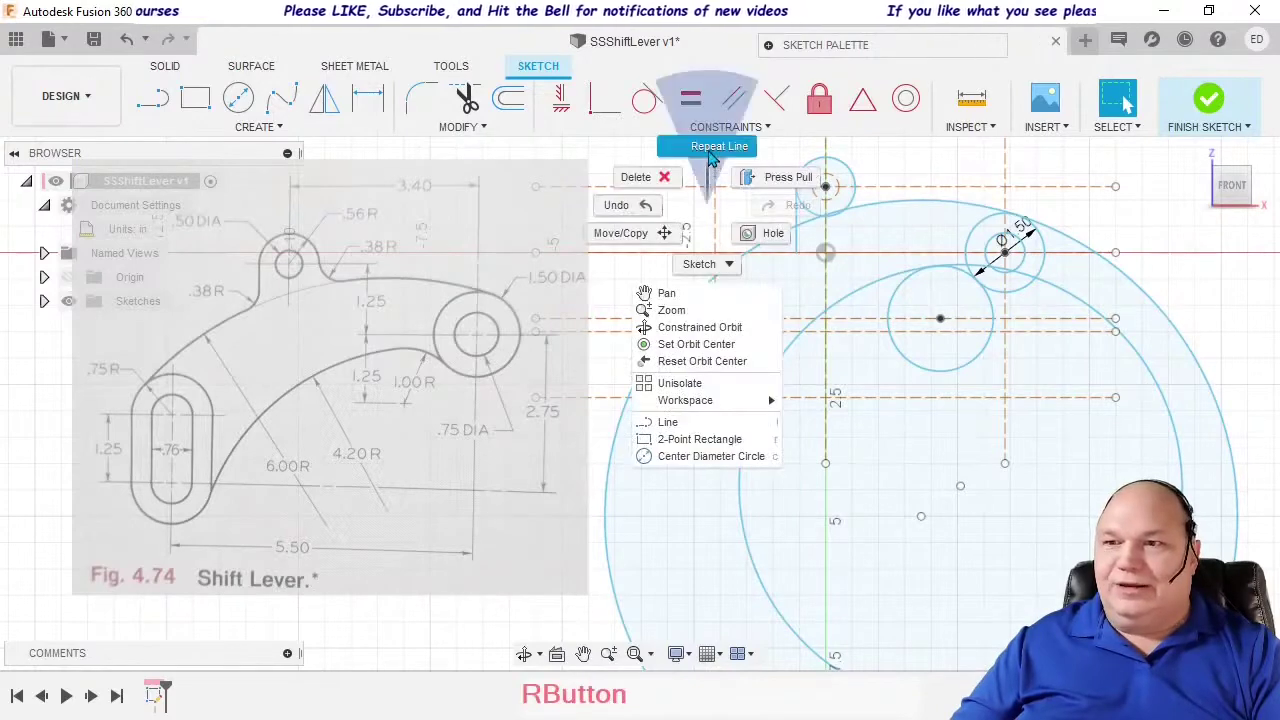
click(712, 148)
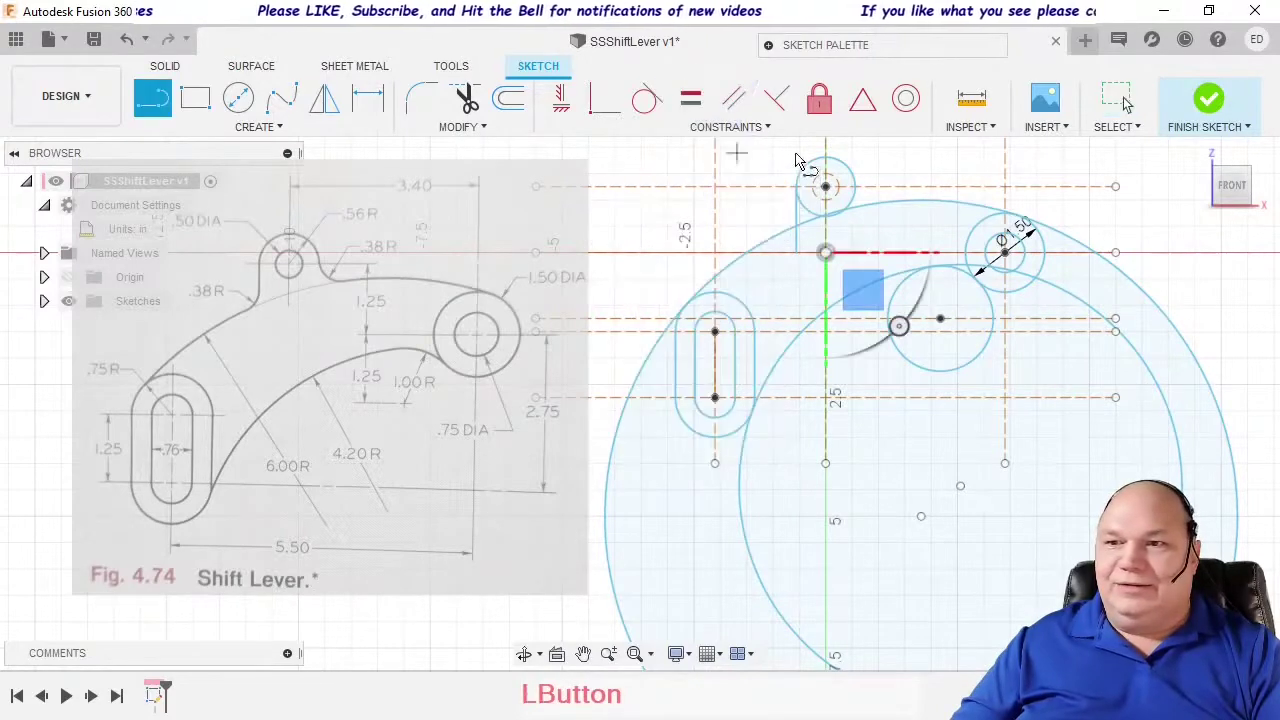
click(854, 189)
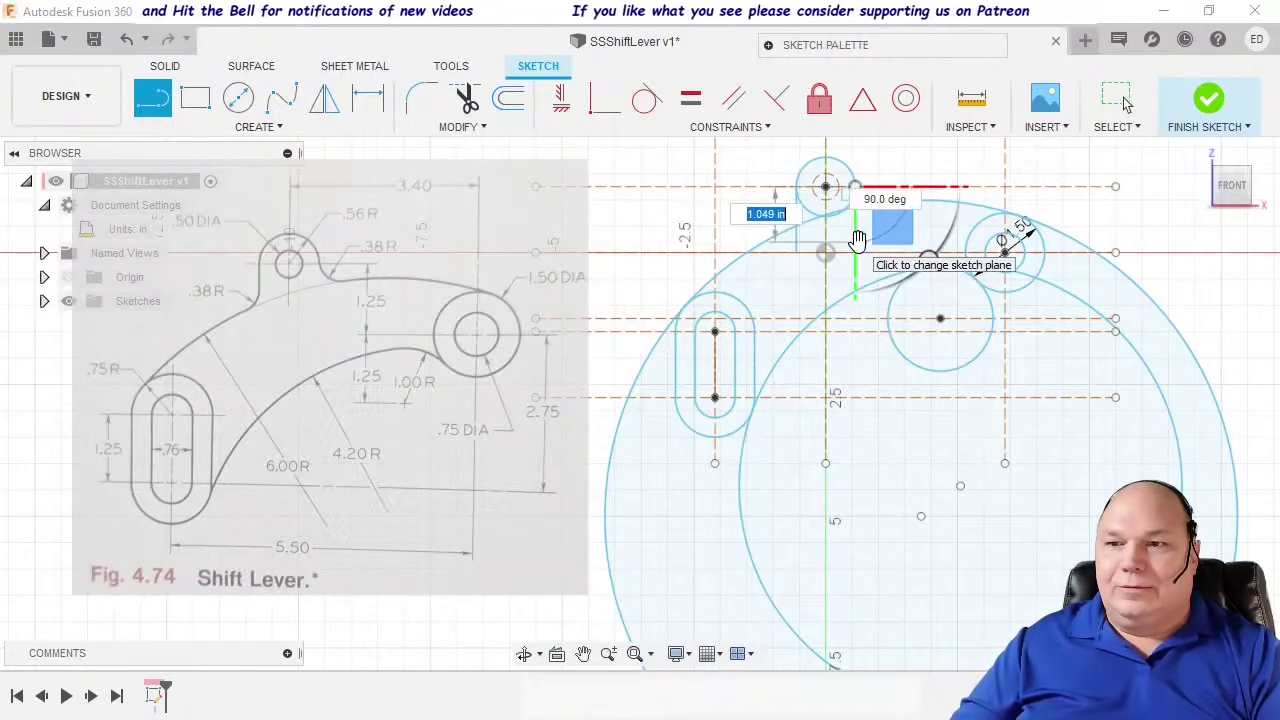
click(857, 240)
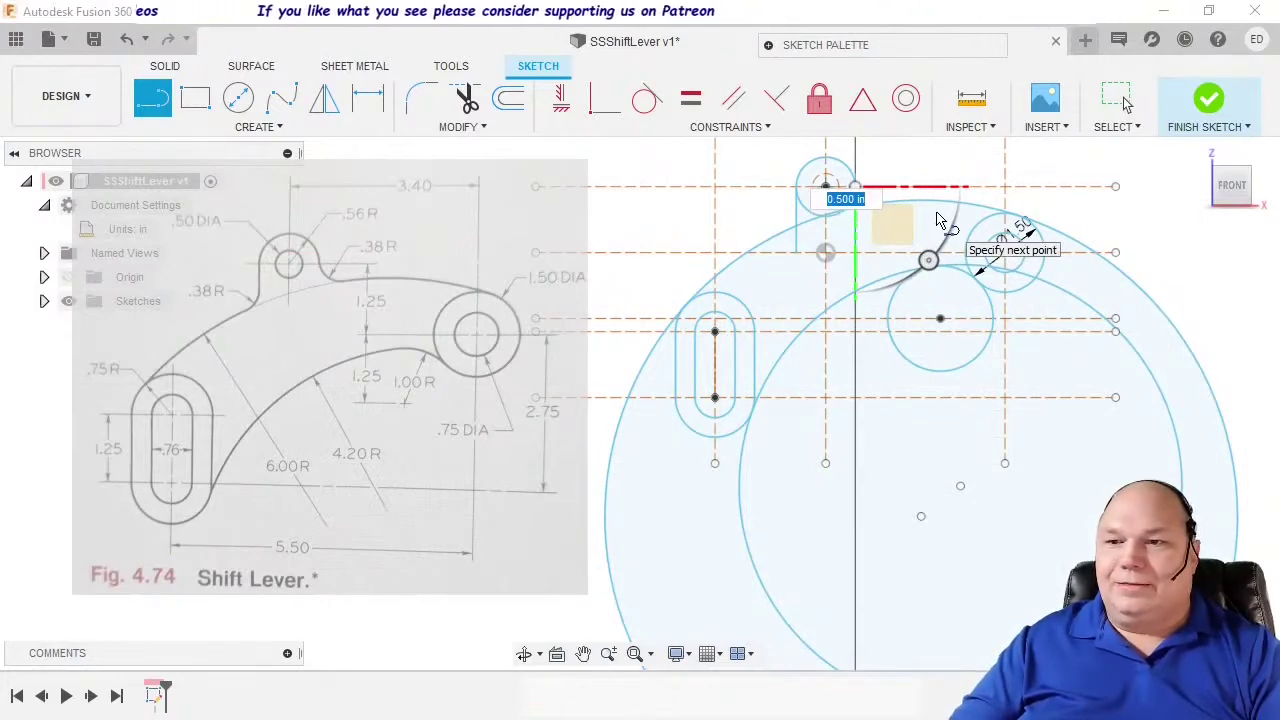
key(Escape)
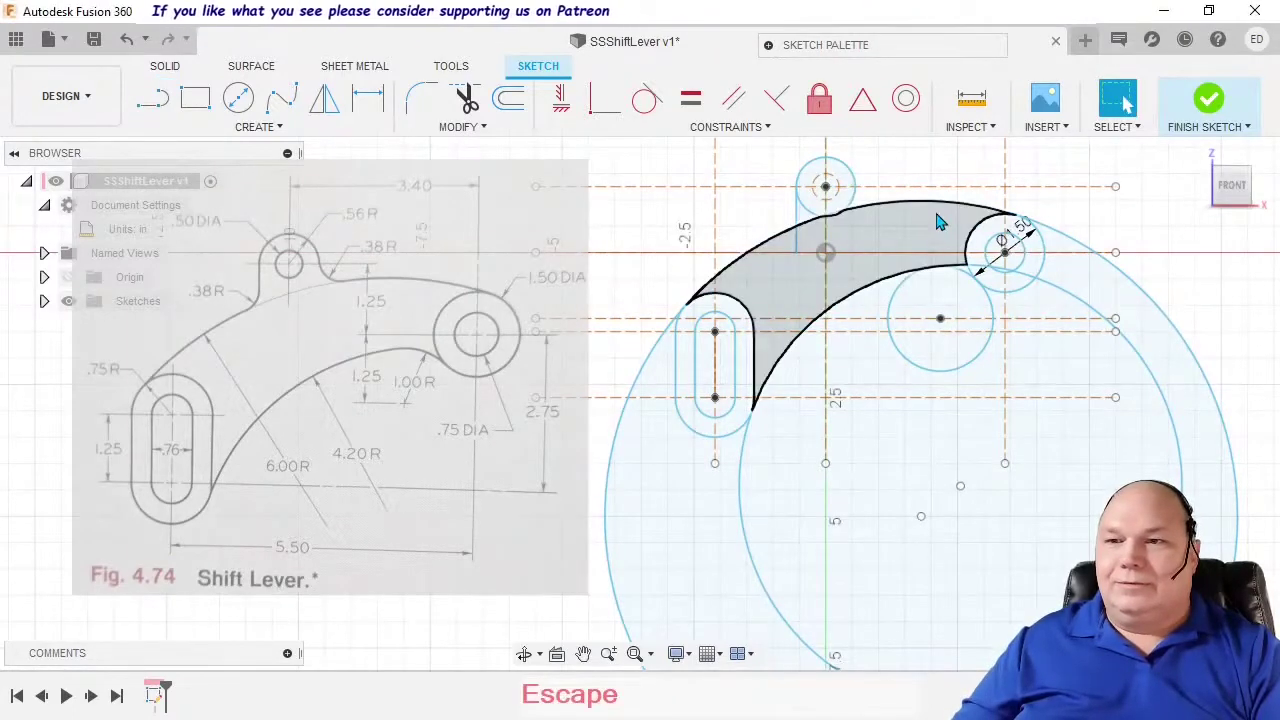
Step: Draw a vertical line from the right quadrant of the small upper boss circle down past the 12 in circle
click(153, 98)
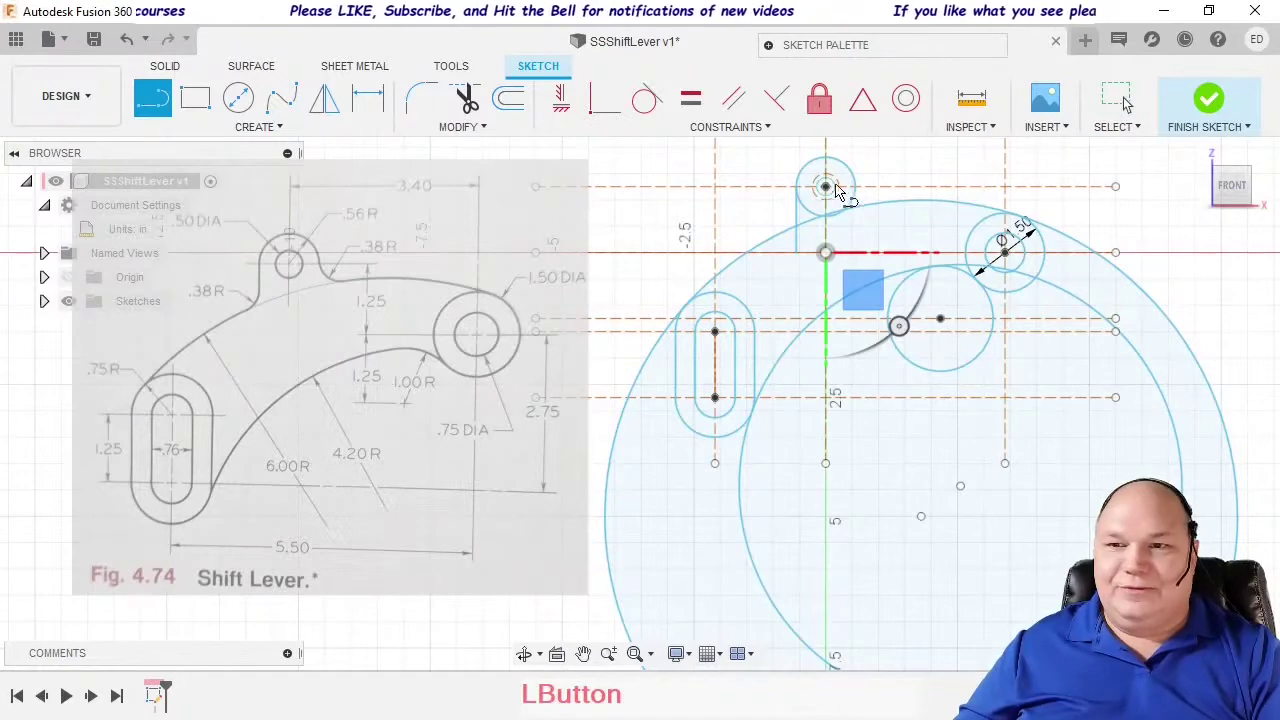
scroll(859, 184, up, 4)
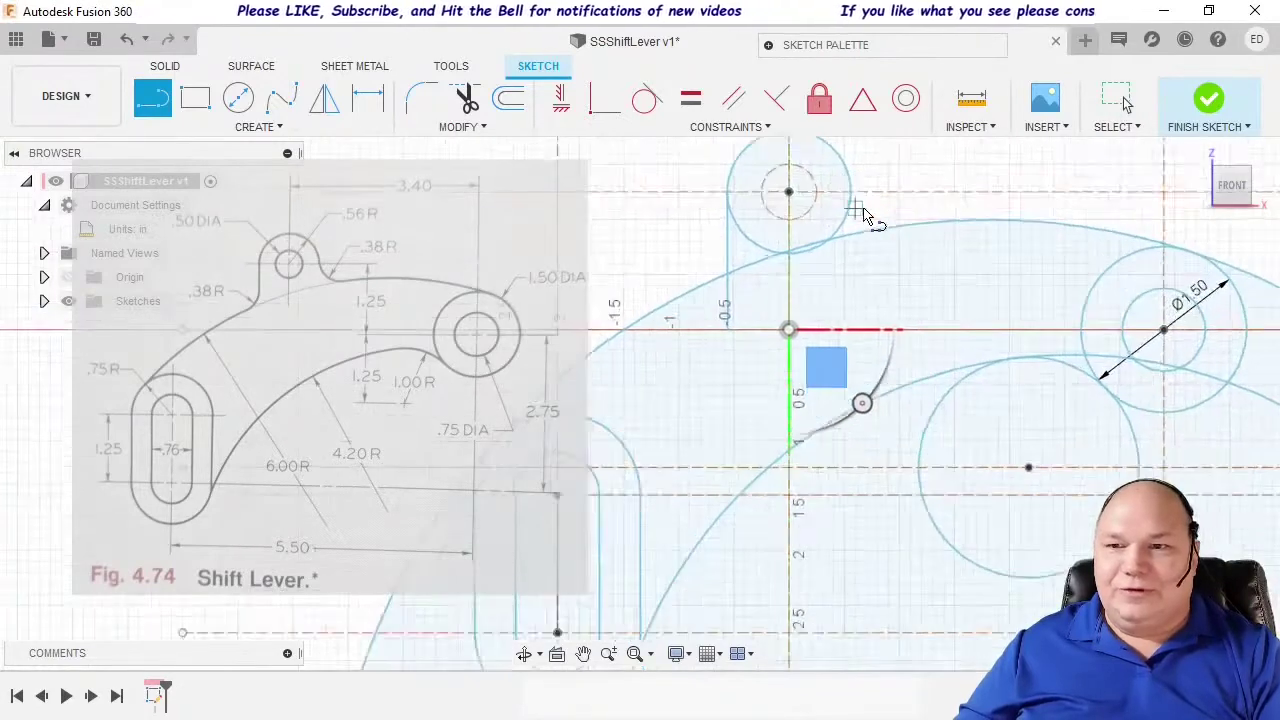
scroll(864, 214, up, 2)
click(845, 186)
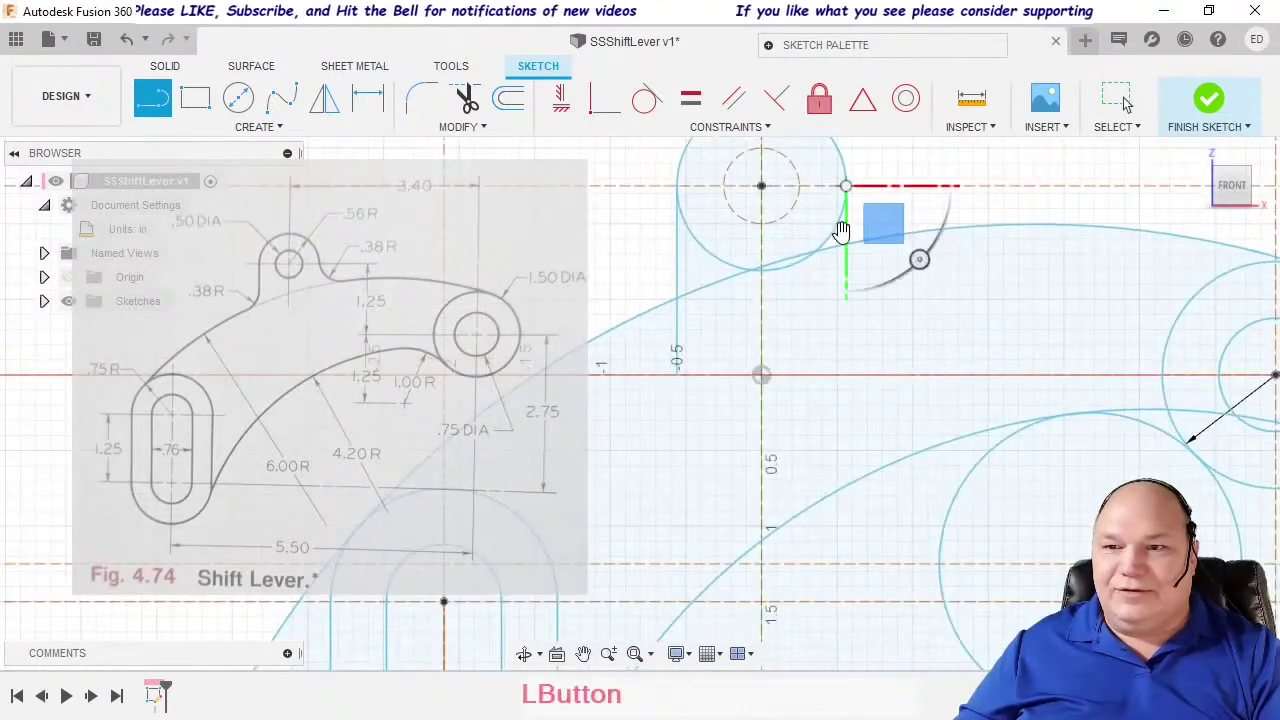
click(845, 299)
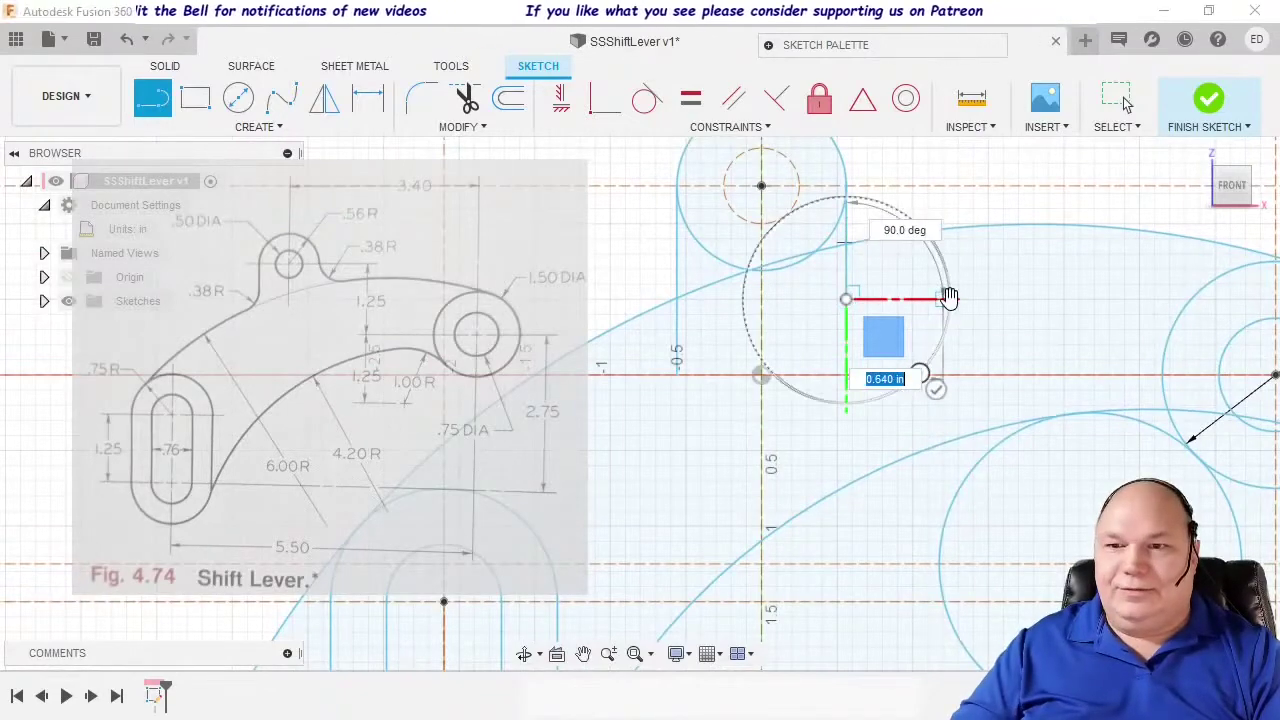
key(Escape)
Step: Trim the 12 in circle down to the upper arc running between the outer slot and the 1.50 in circle
scroll(950, 315, down, 5)
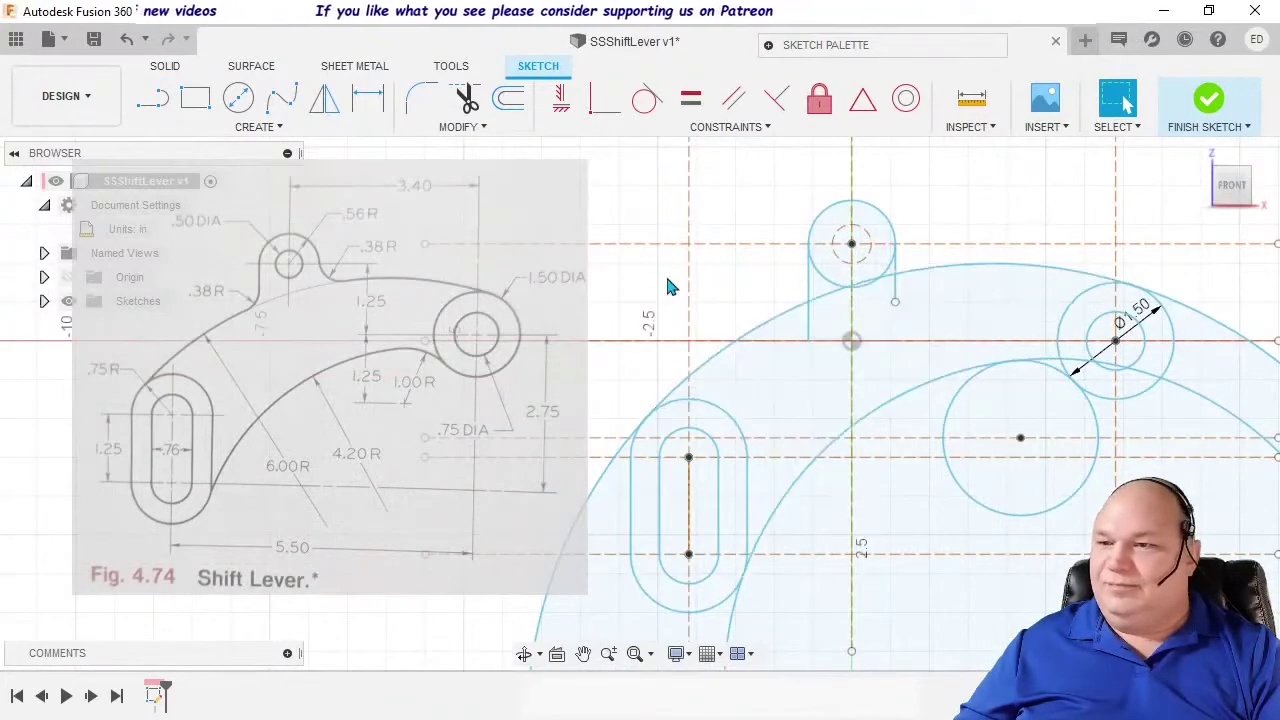
click(466, 98)
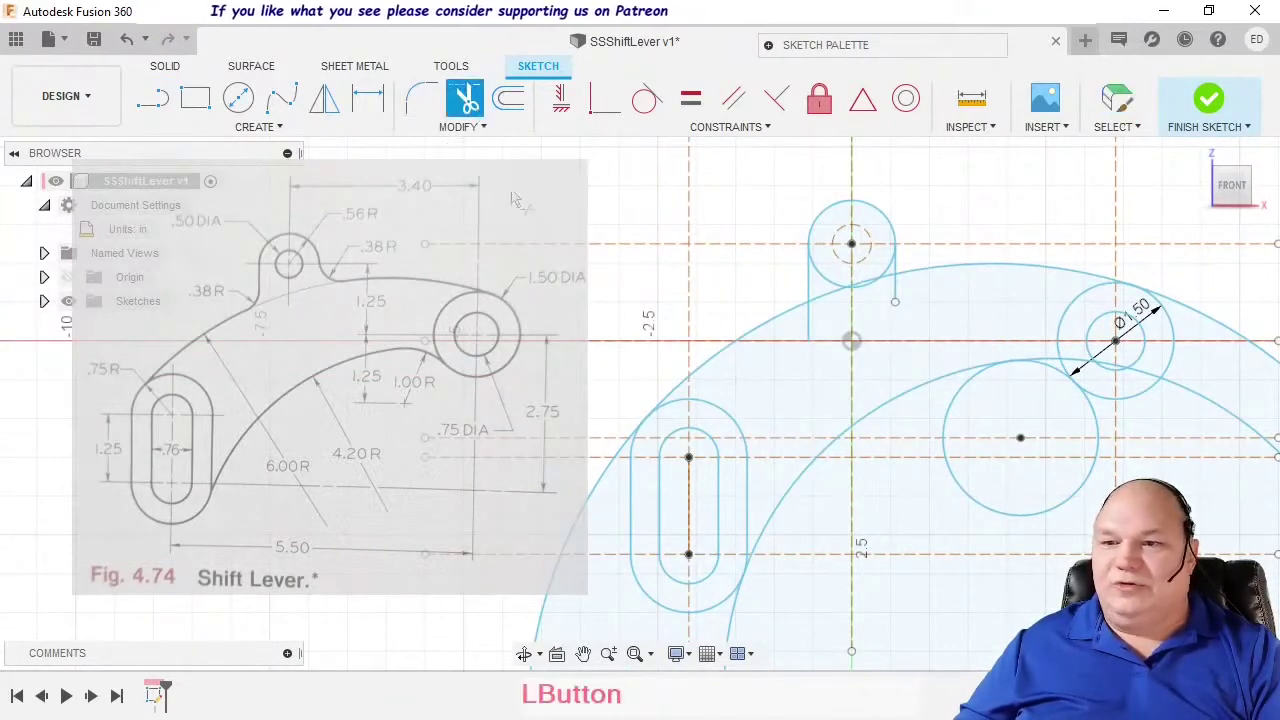
click(618, 472)
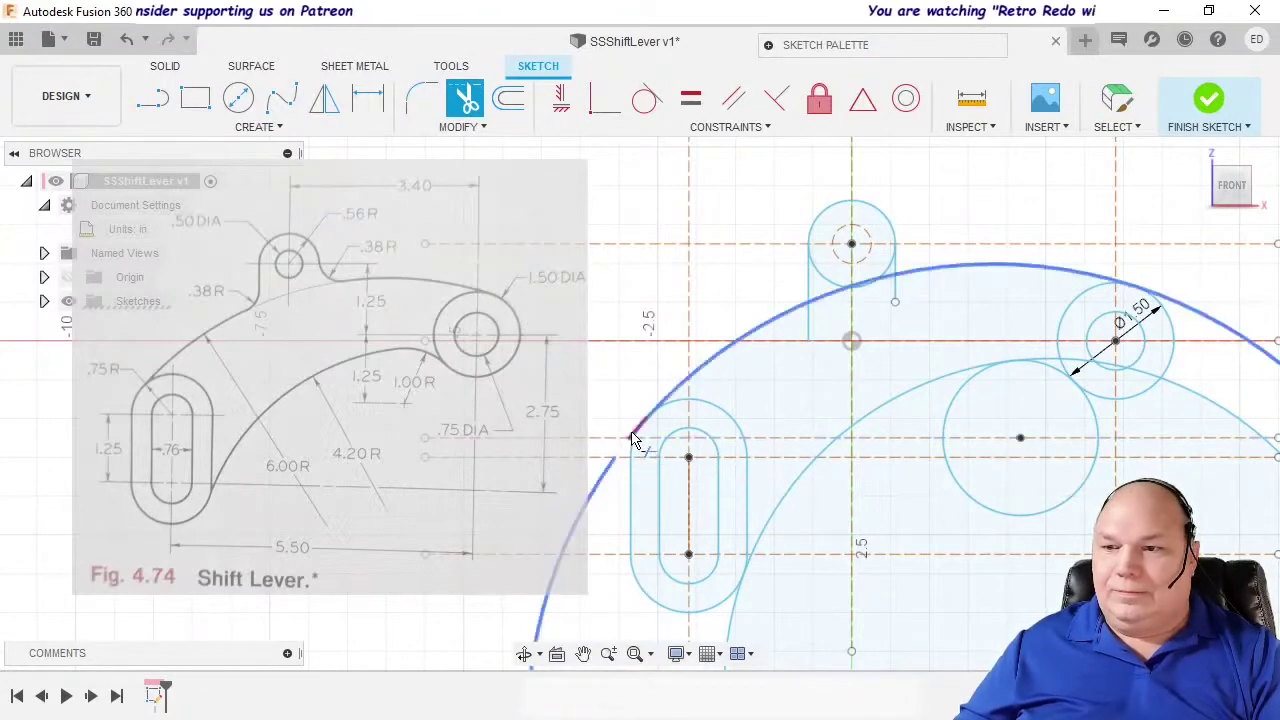
scroll(631, 439, up, 3)
click(631, 439)
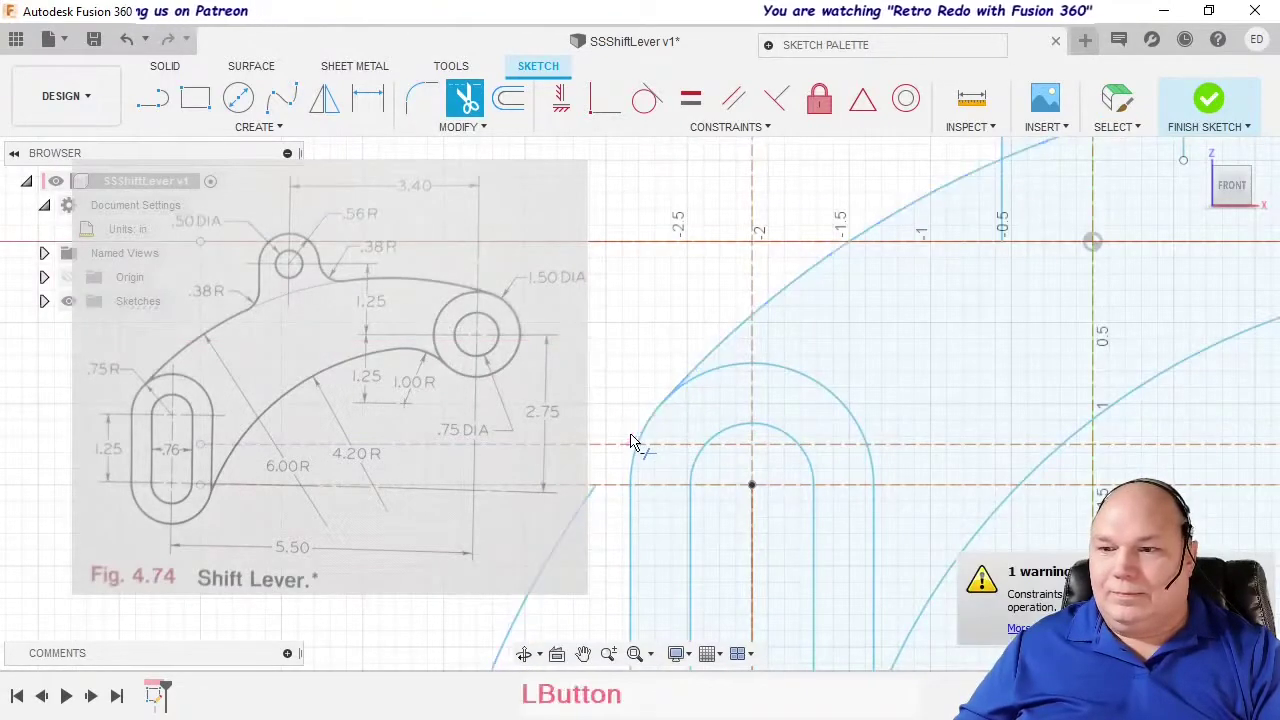
click(594, 497)
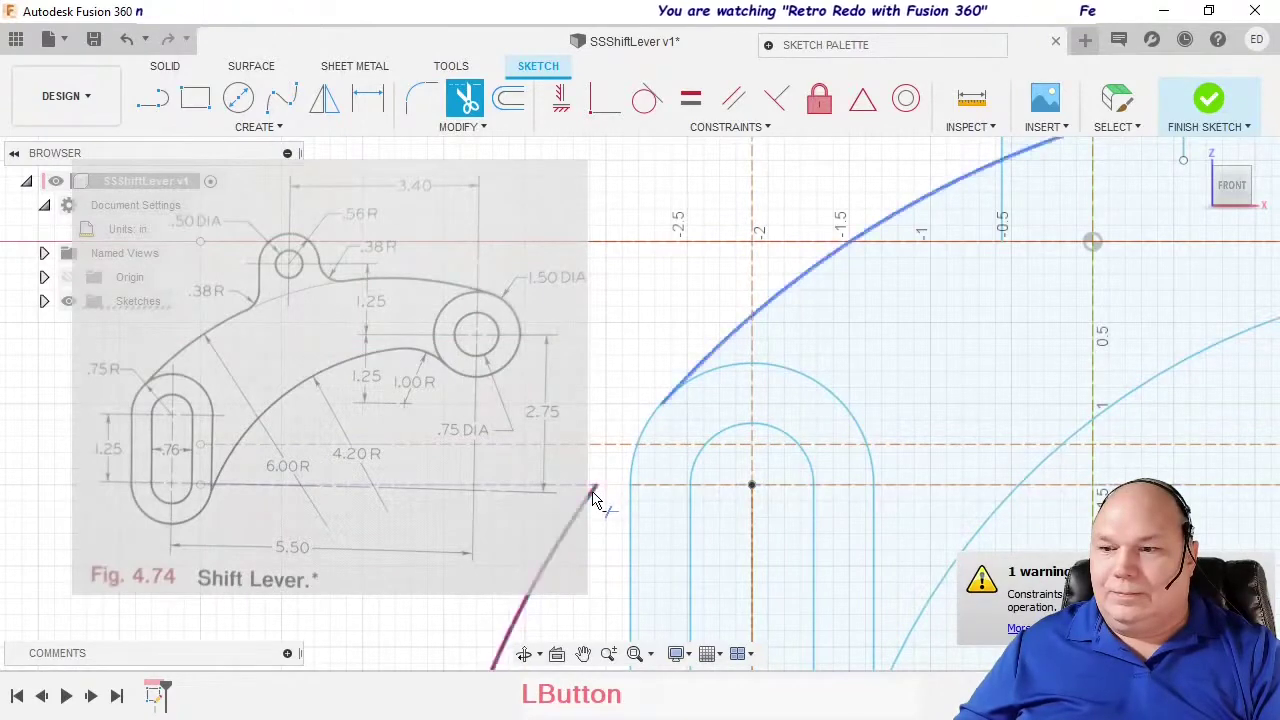
scroll(712, 487, down, 5)
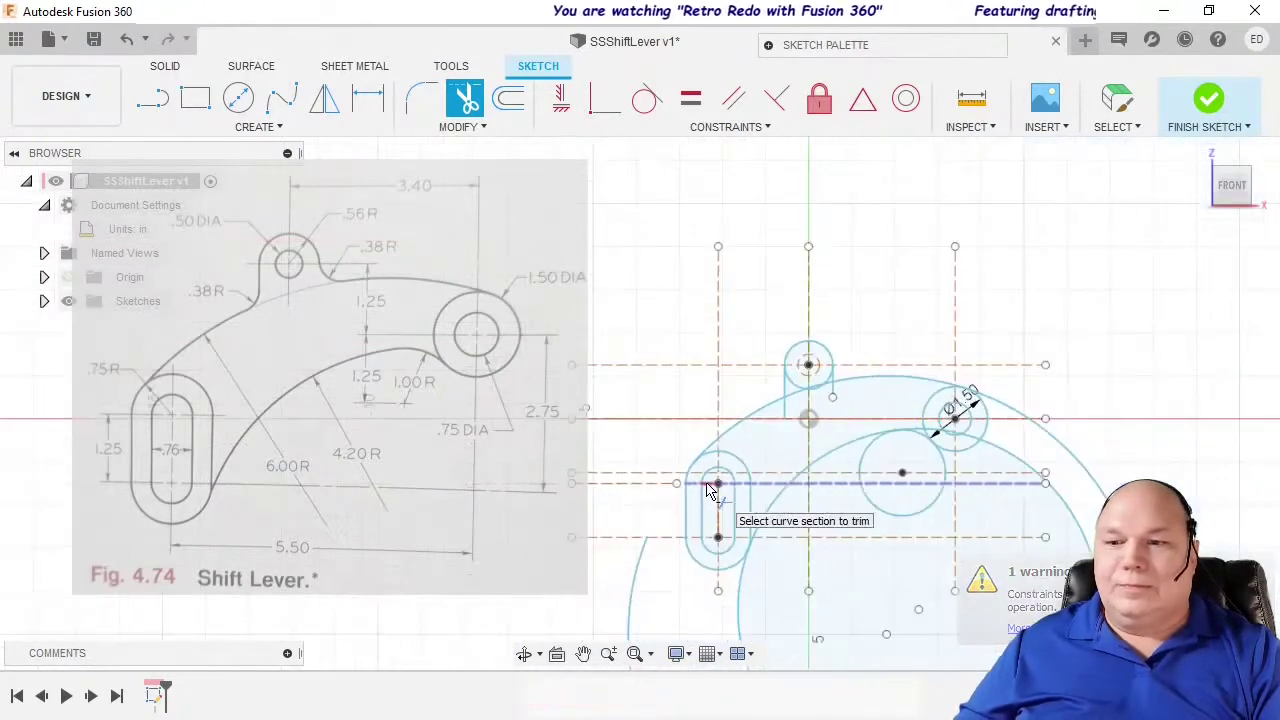
click(634, 601)
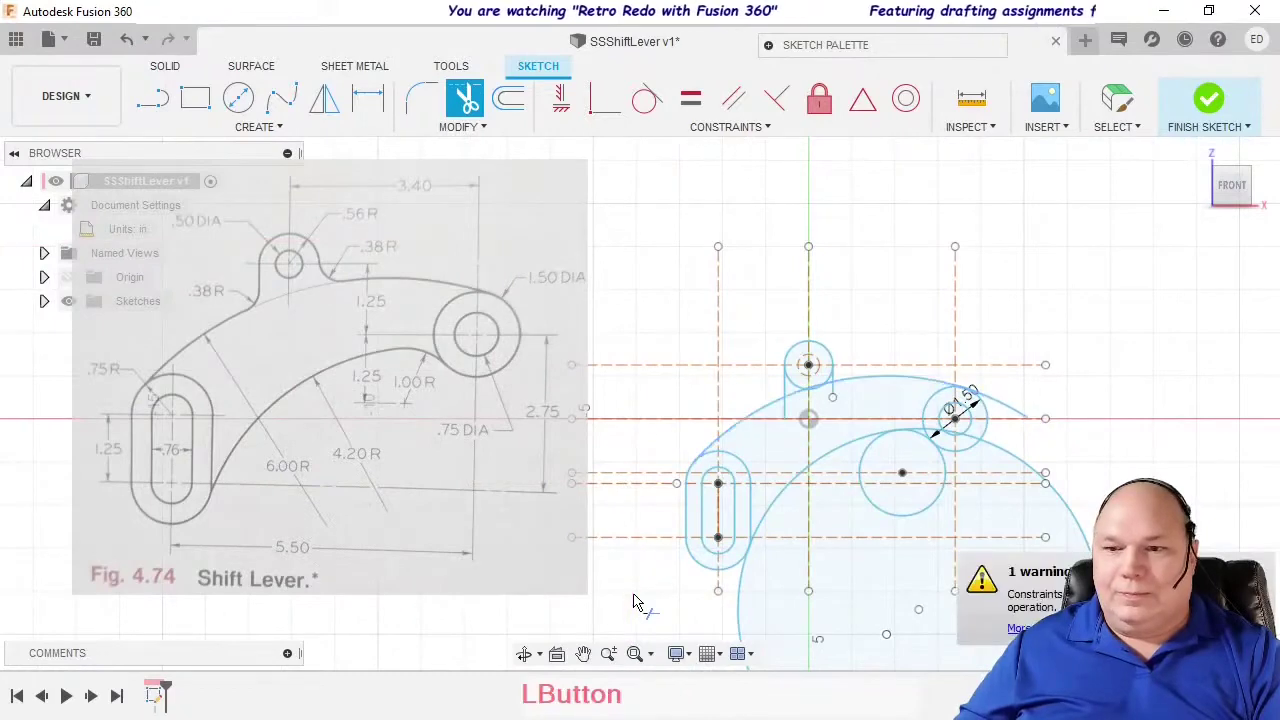
click(1012, 407)
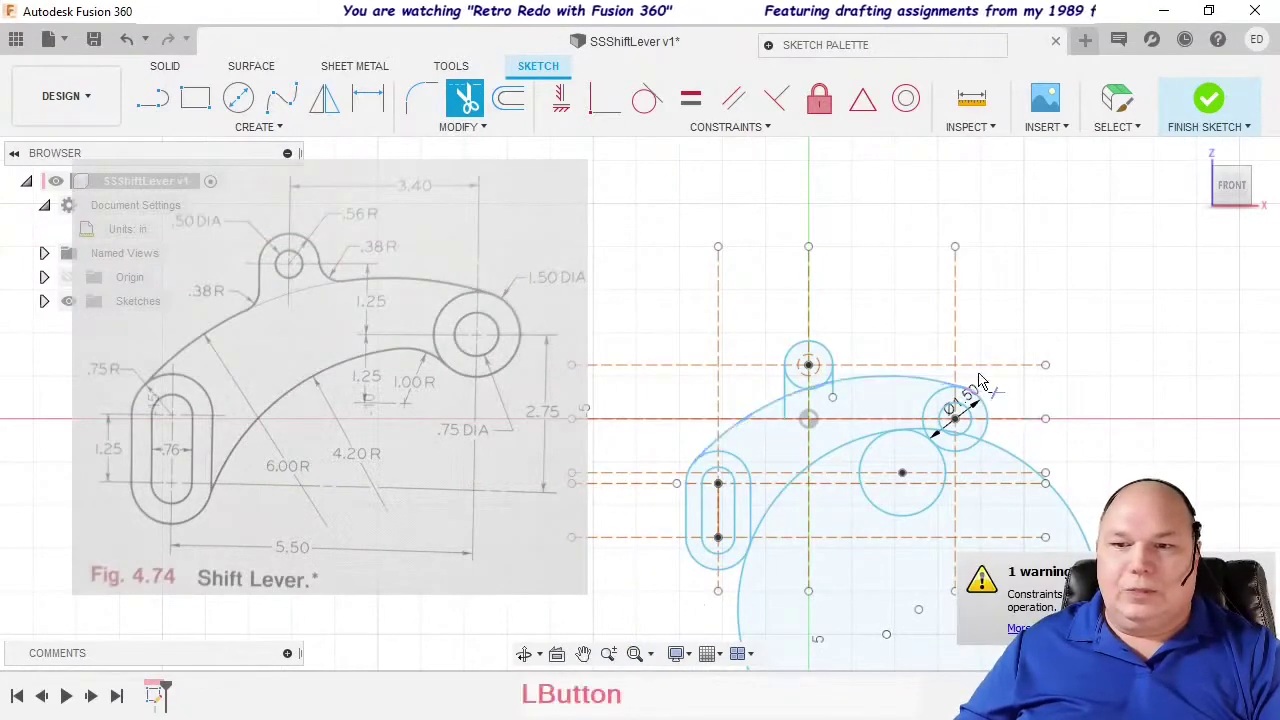
Step: Trim the 4.2 in radius circle down to the arc between the outer slot and the top of the 2 in circle
scroll(955, 391, up, 1)
scroll(958, 398, up, 5)
scroll(991, 415, down, 4)
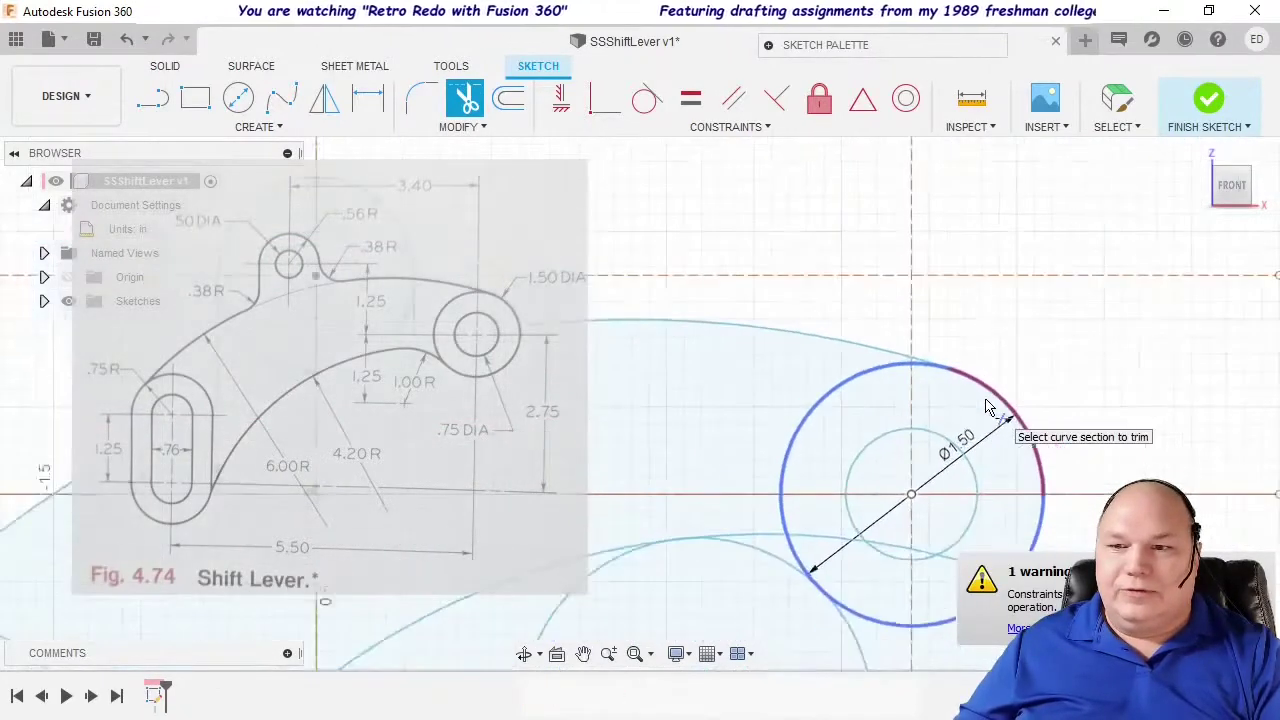
click(848, 486)
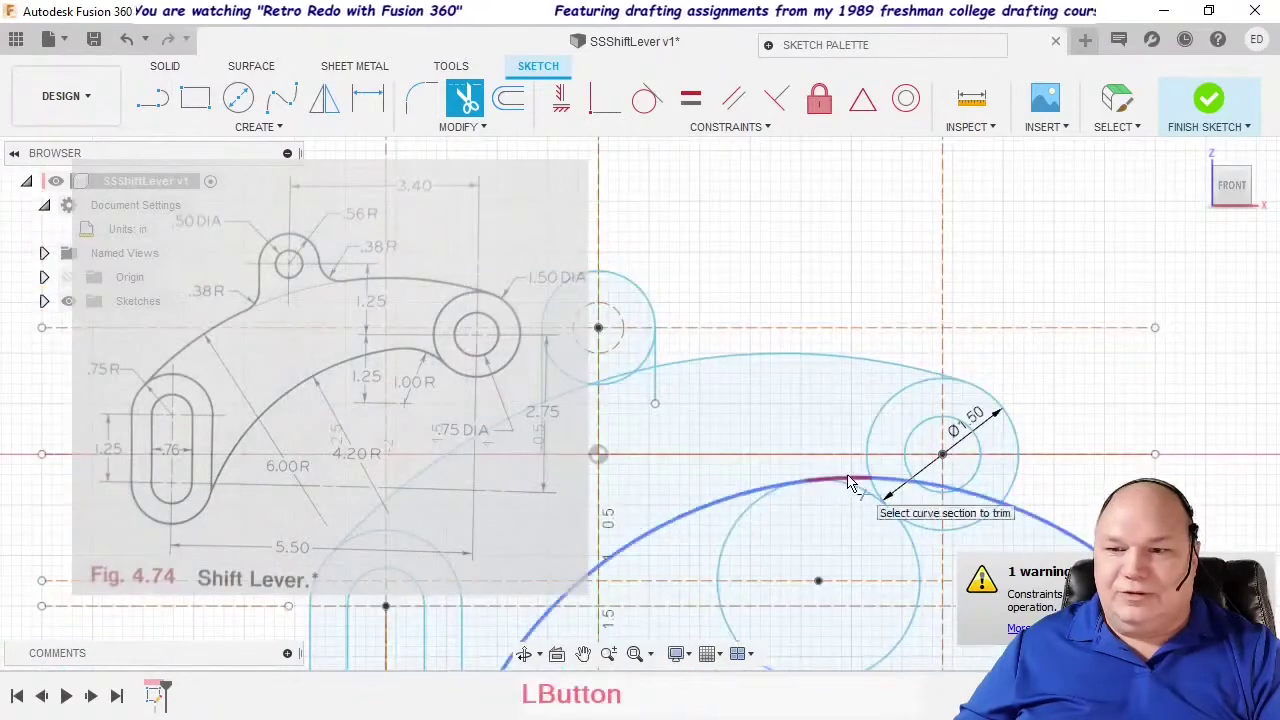
click(897, 490)
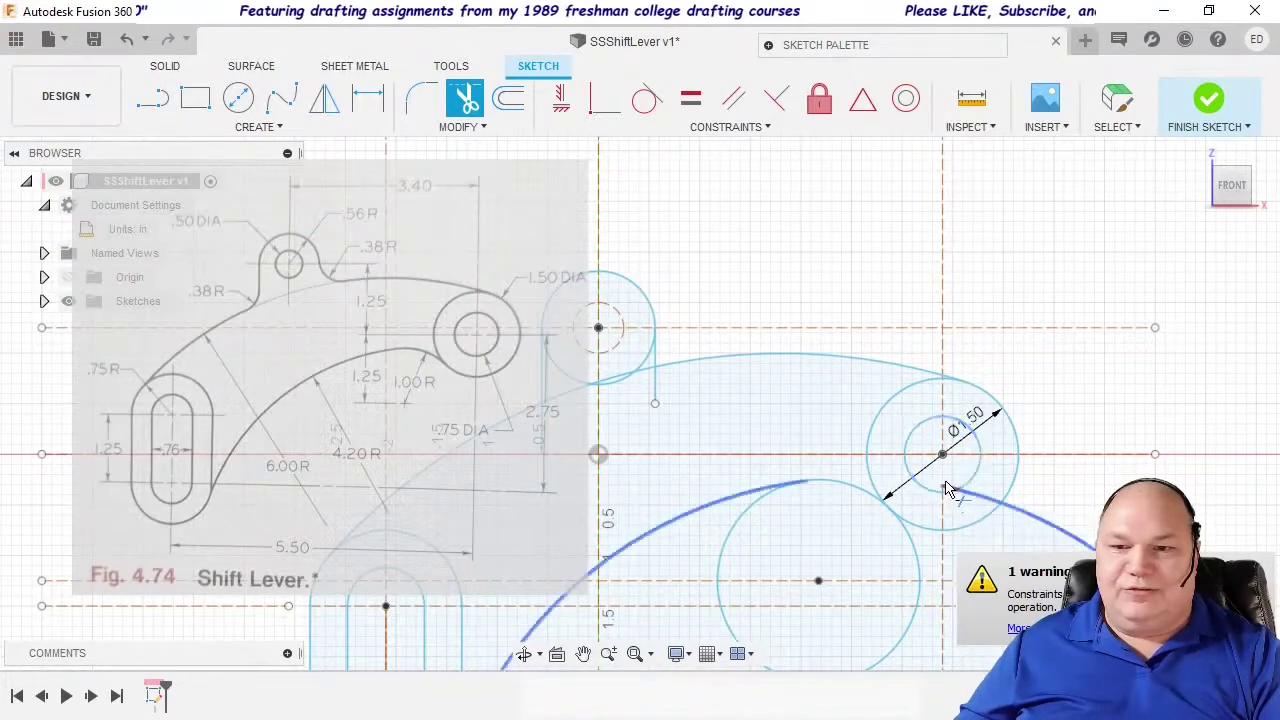
click(968, 504)
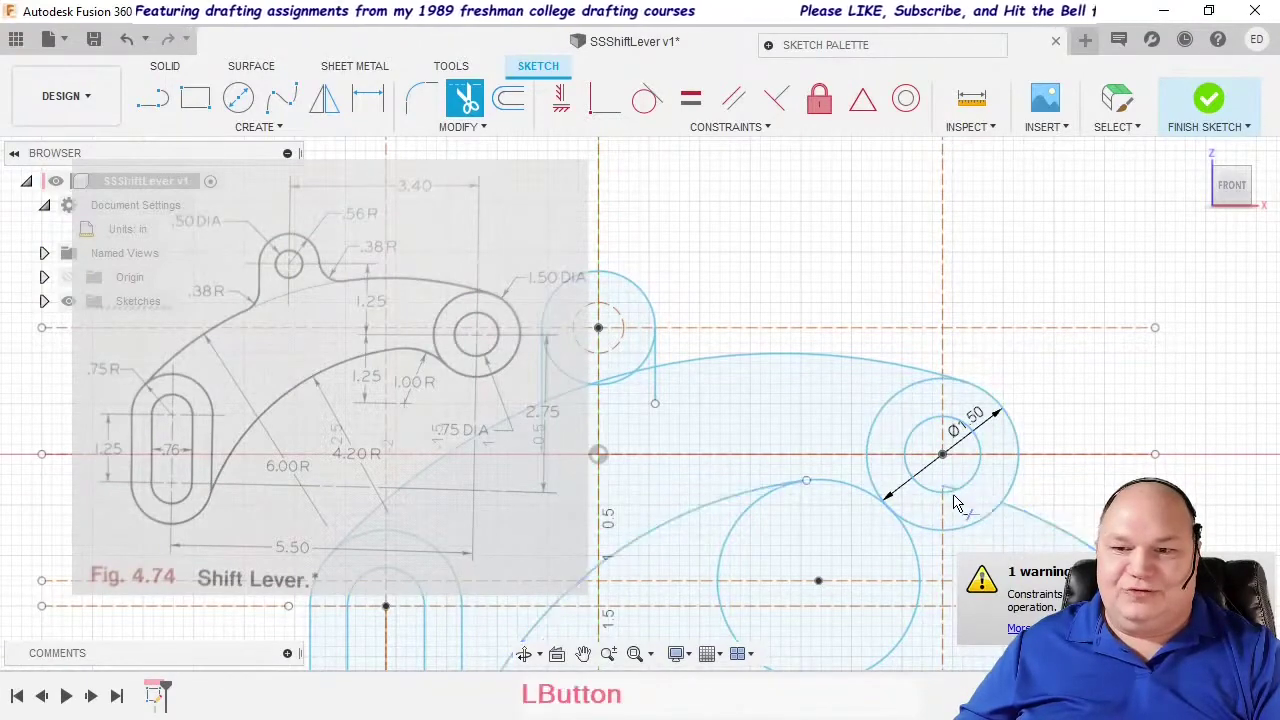
scroll(950, 494, up, 4)
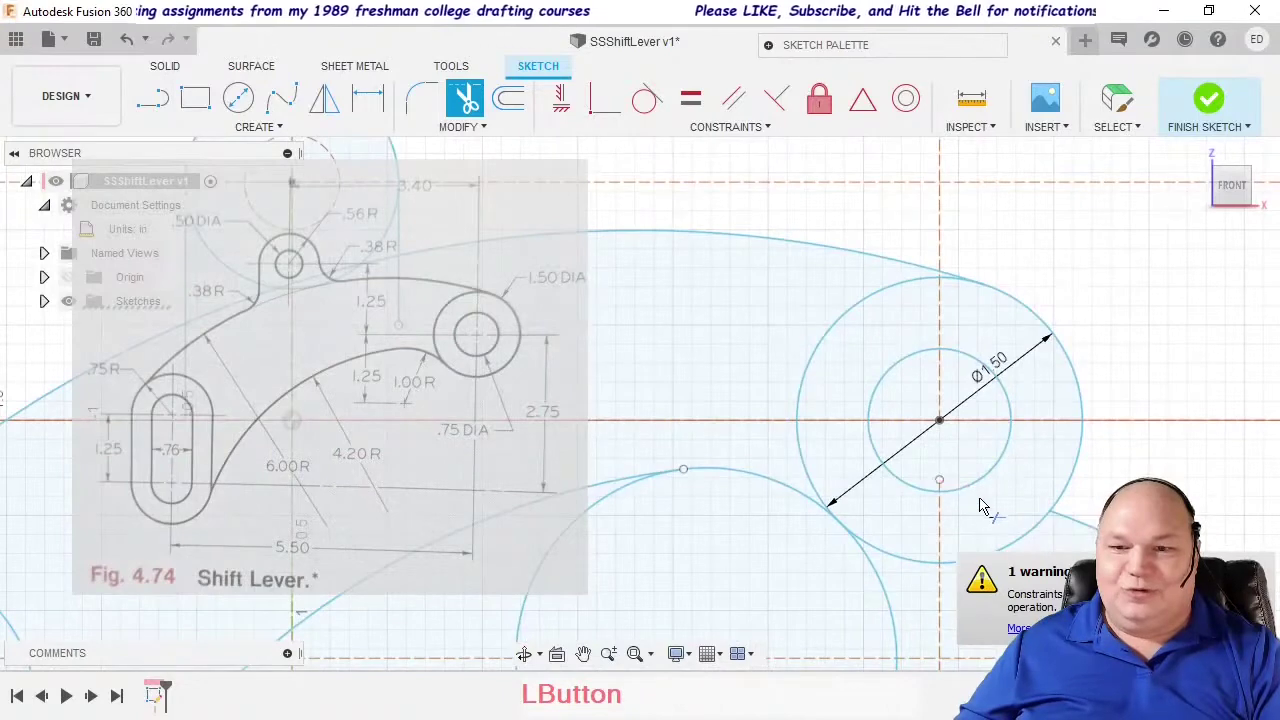
scroll(985, 508, down, 5)
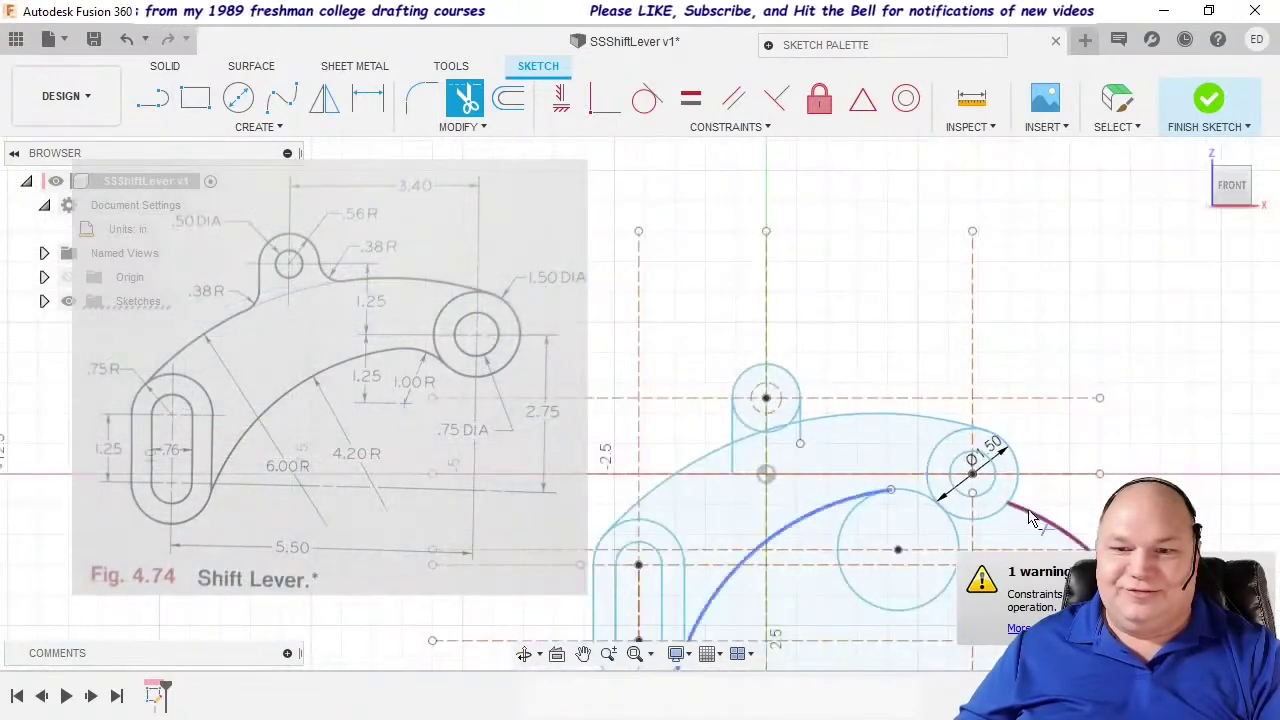
click(1033, 517)
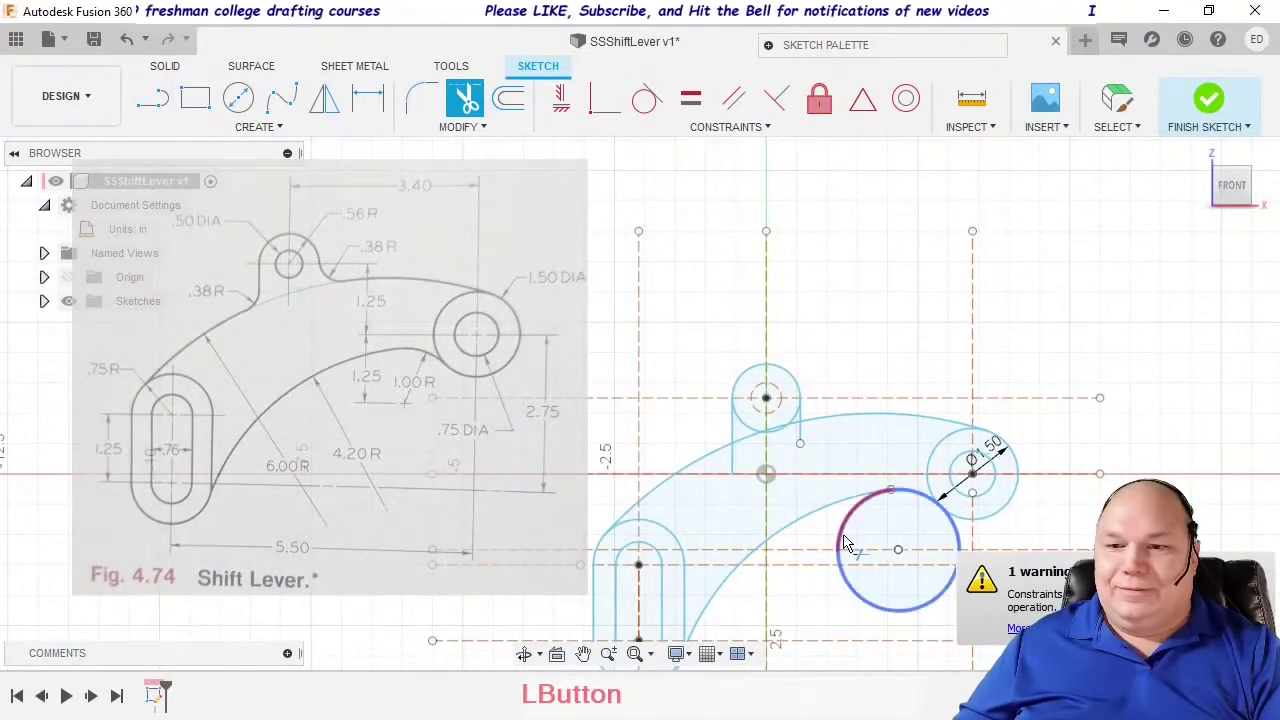
Step: Trim the 2 in circle down to the short arc joining the 4.2 in radius arc to the 1.50 in circle, clearing the leftover stub
click(845, 565)
click(857, 594)
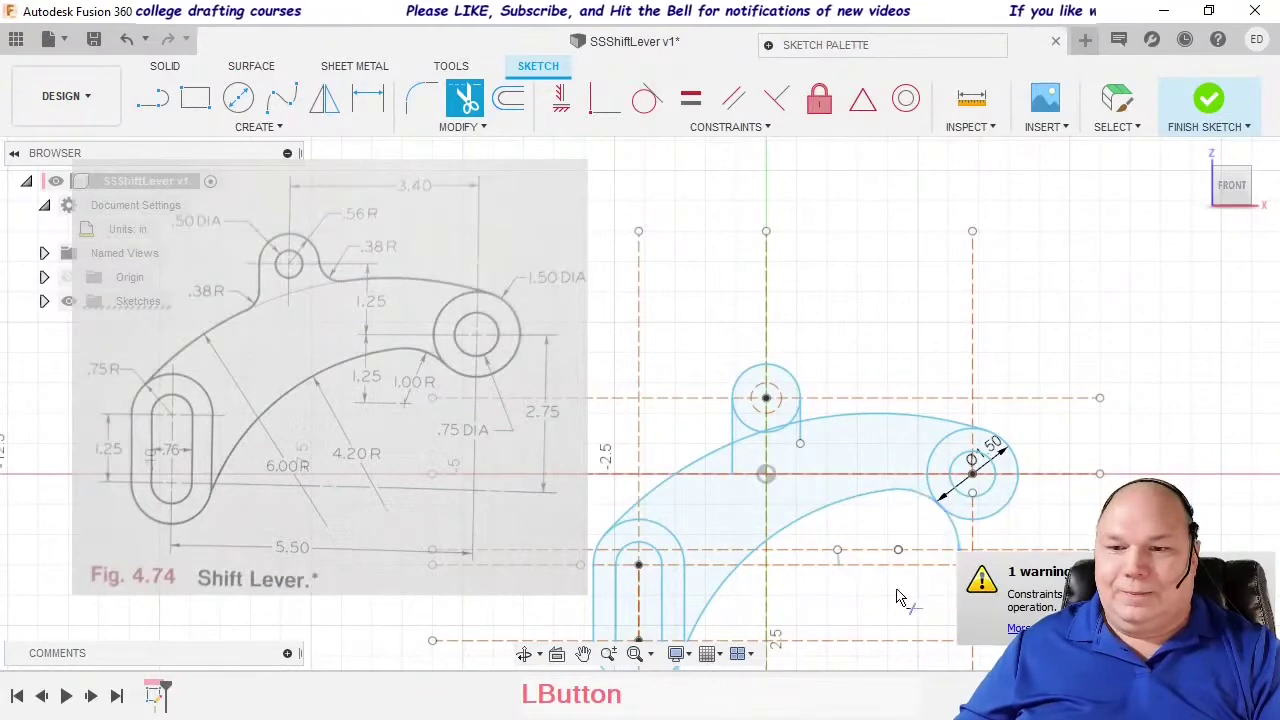
click(960, 540)
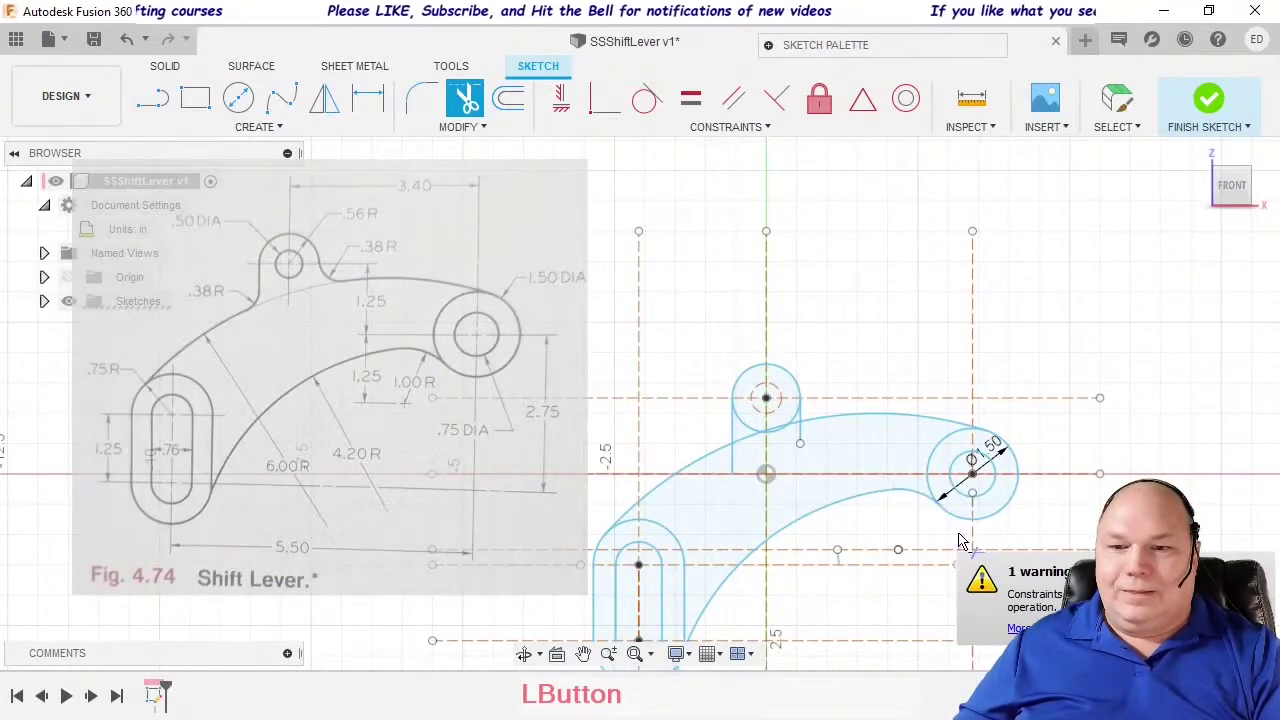
click(838, 557)
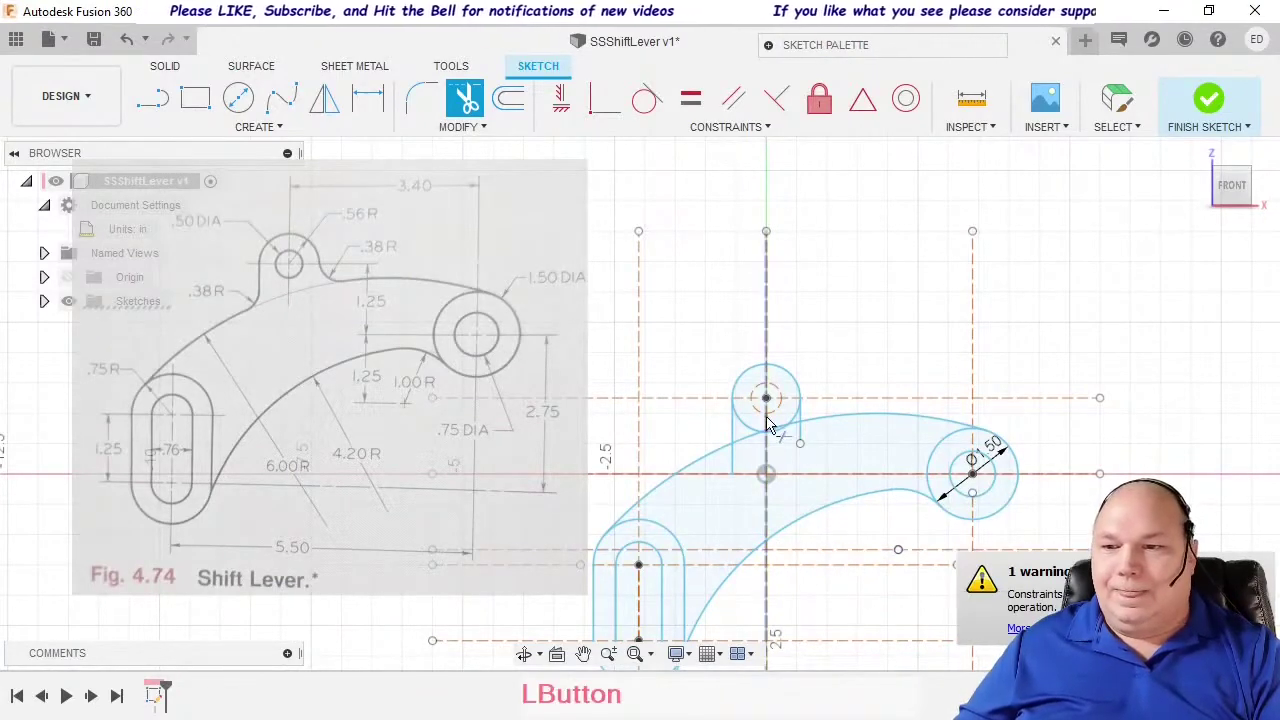
Step: Trim the small boss's vertical lines below the 12 in arc, and the arc and circle portions inside the boss
click(731, 460)
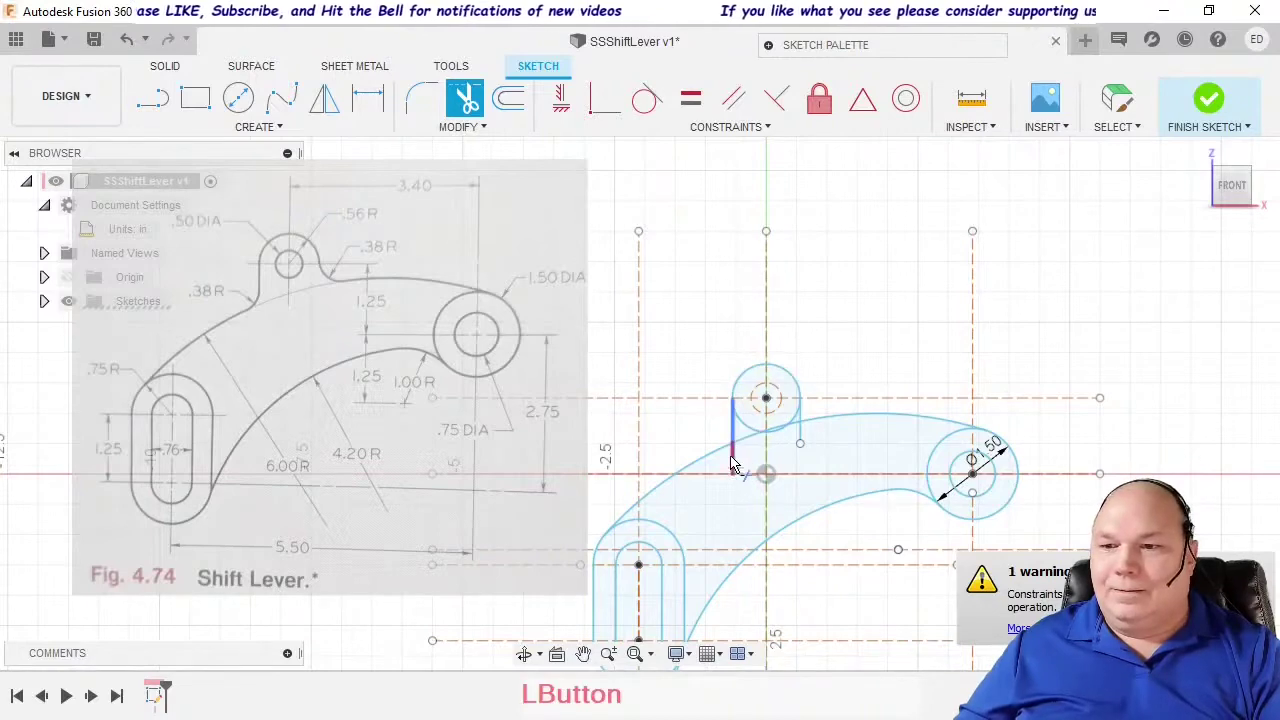
click(800, 438)
scroll(771, 437, up, 5)
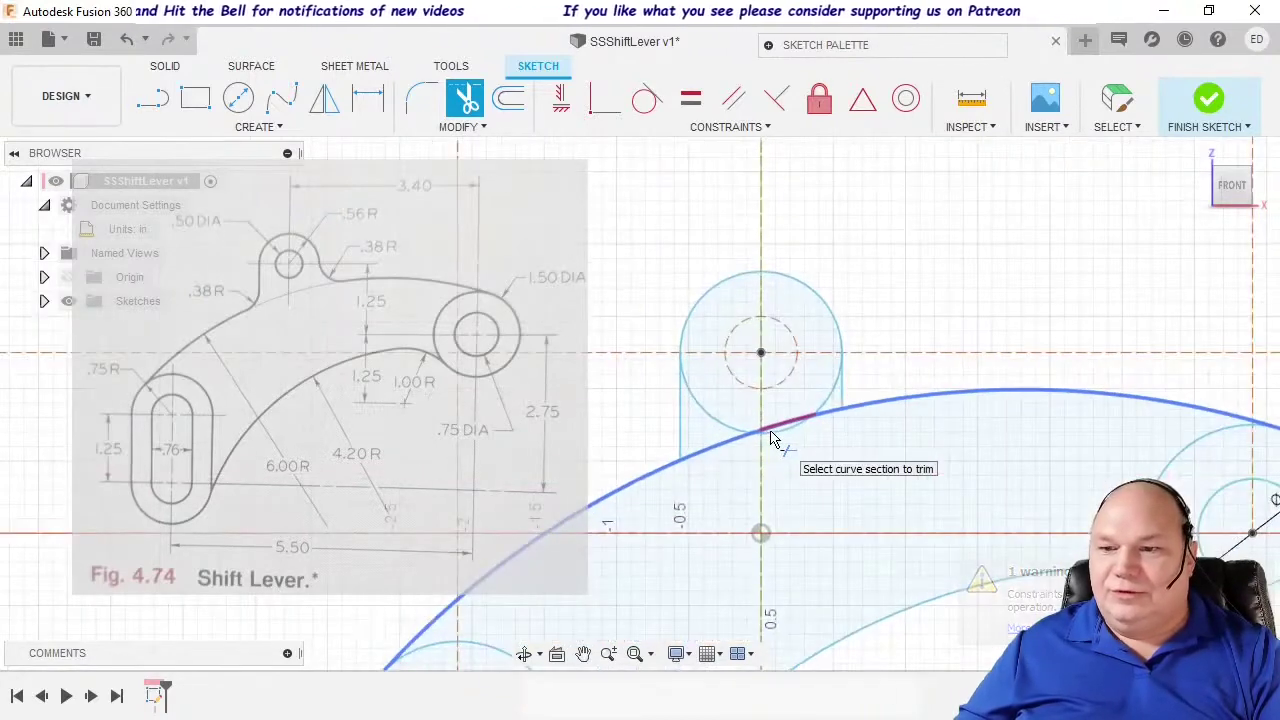
click(771, 437)
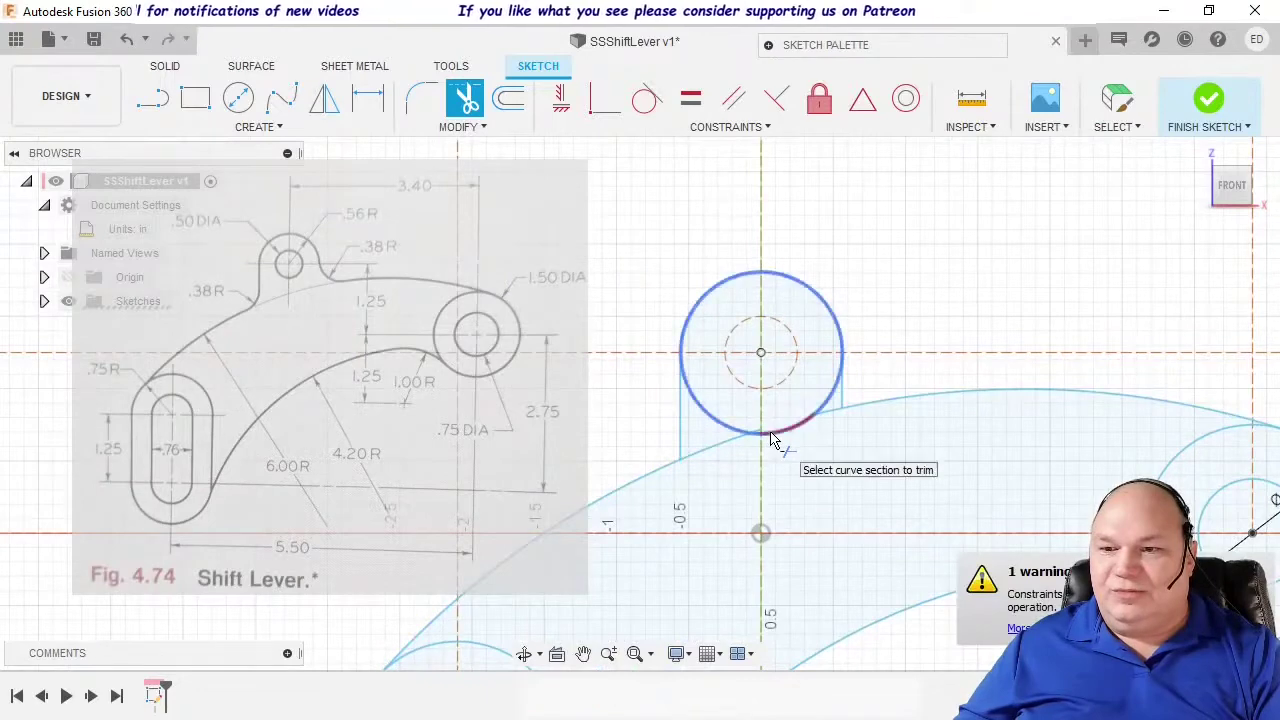
click(771, 439)
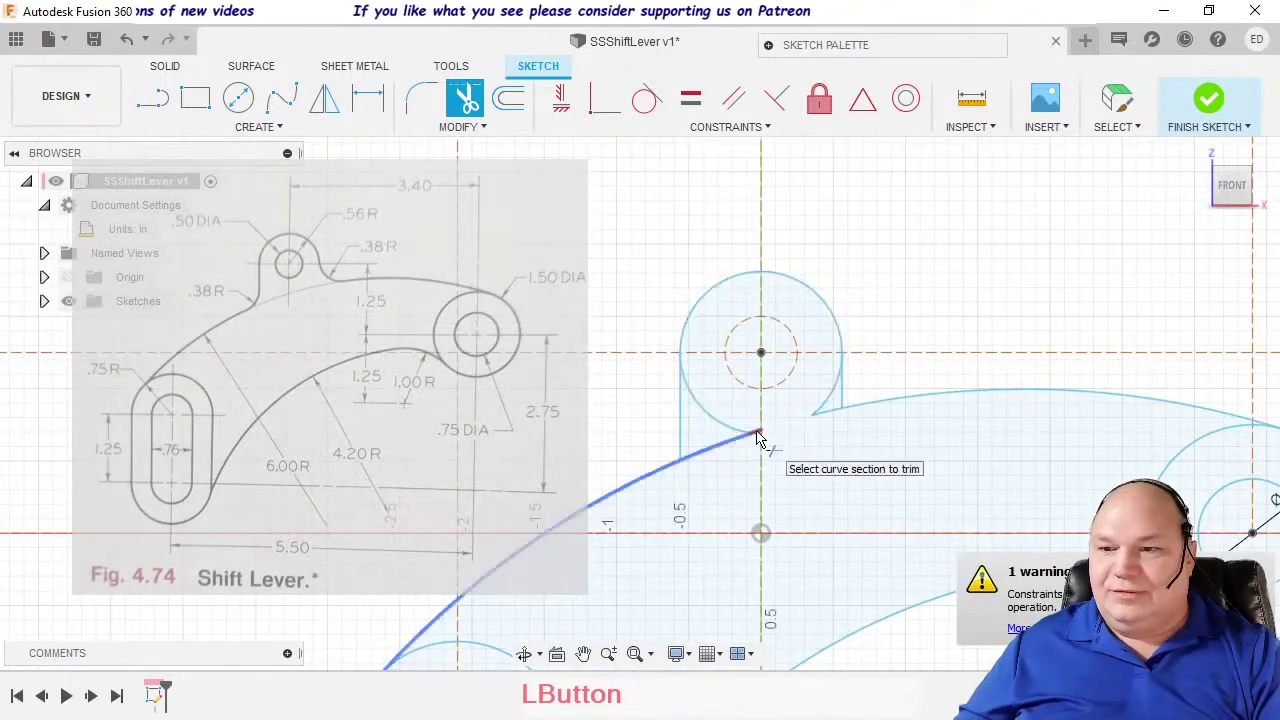
click(729, 436)
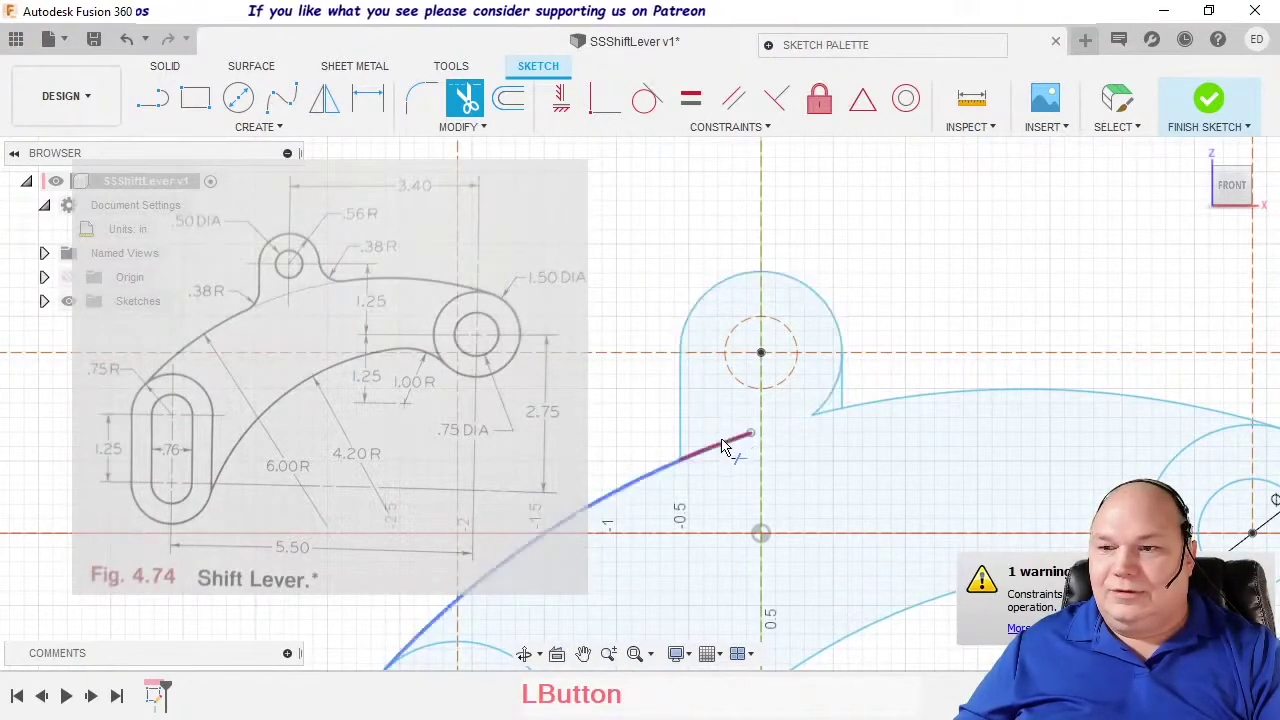
click(826, 418)
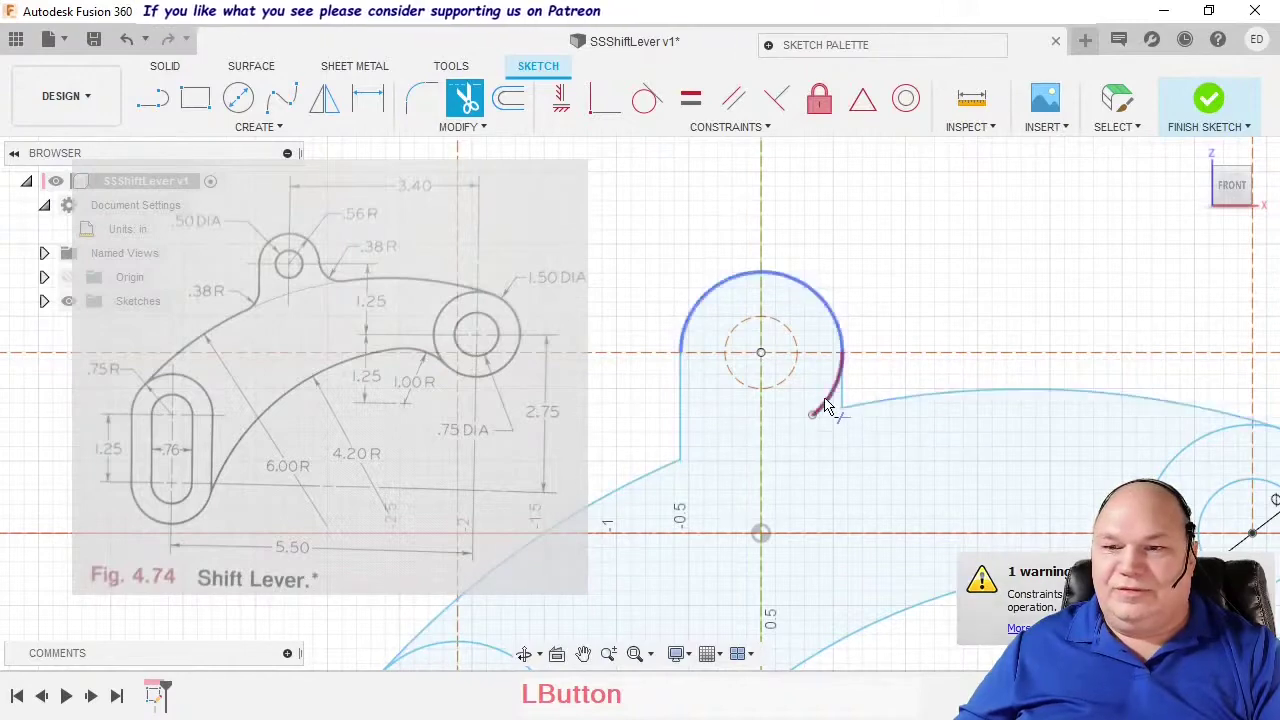
Step: Trim away the remainder of the 4.2 in radius circle below the outer slot
scroll(840, 447, down, 3)
middle_drag(860, 434, 863, 310)
scroll(874, 346, down, 2)
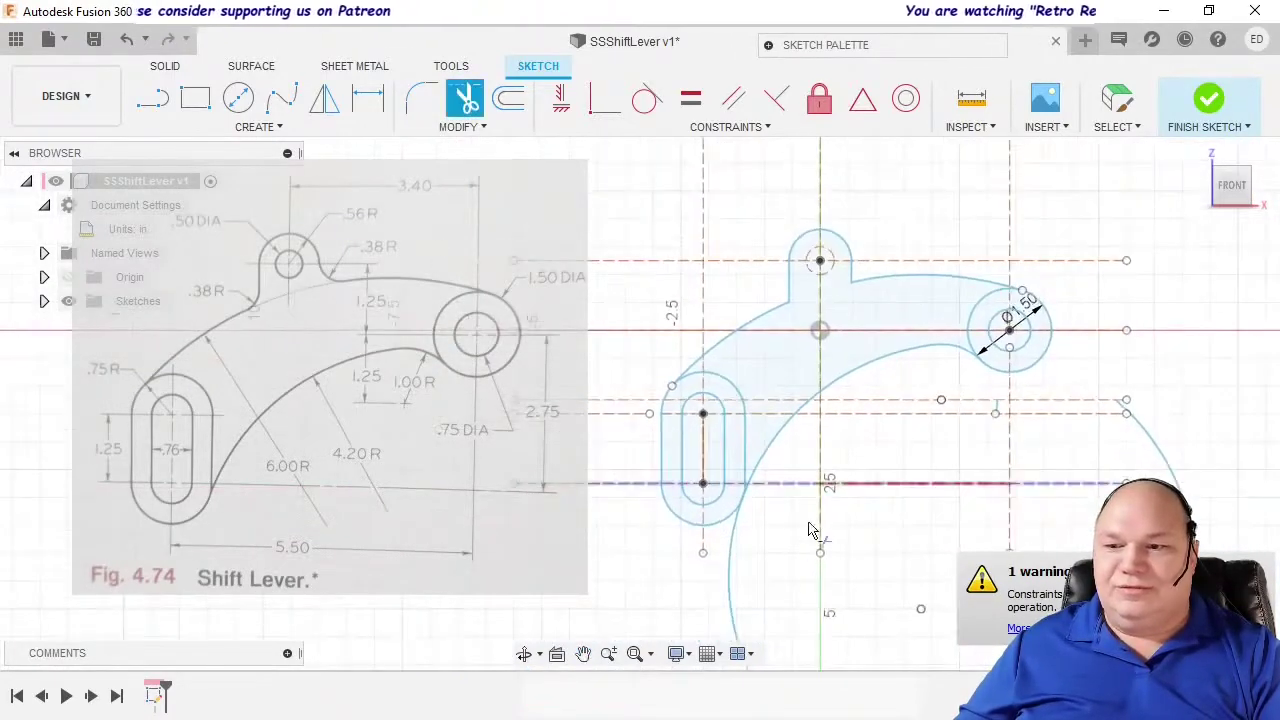
click(730, 588)
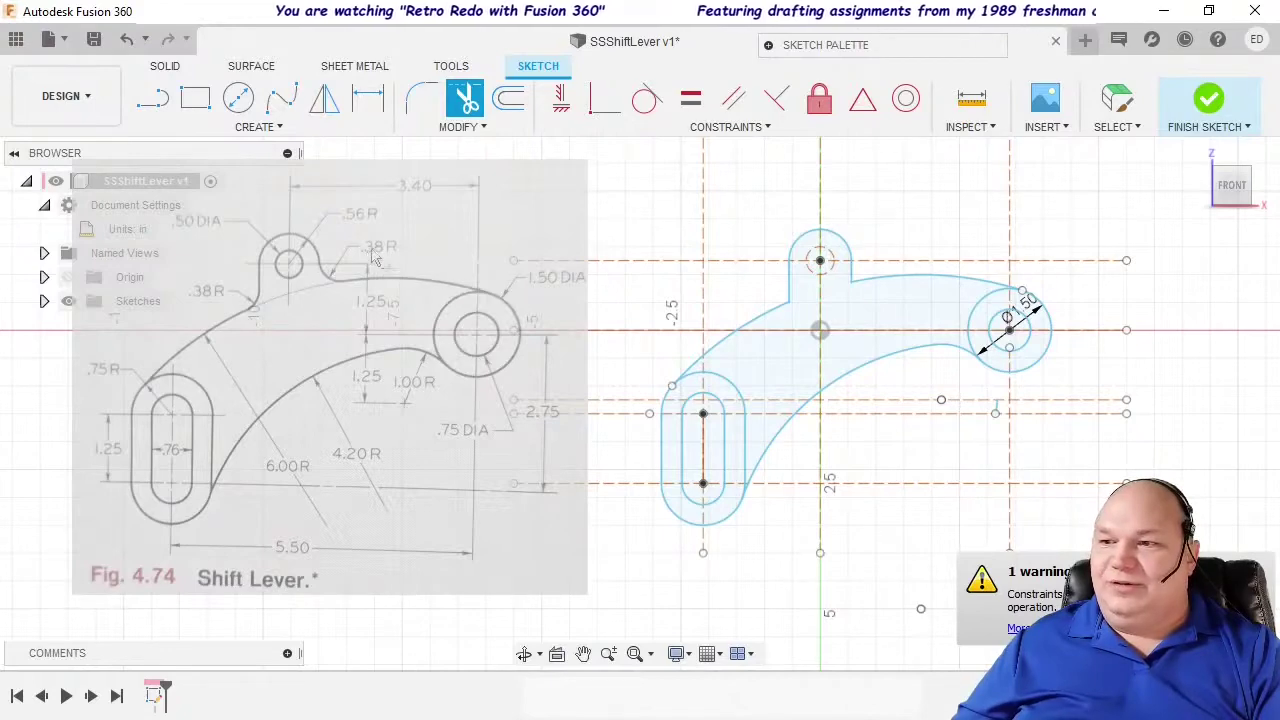
key(Escape)
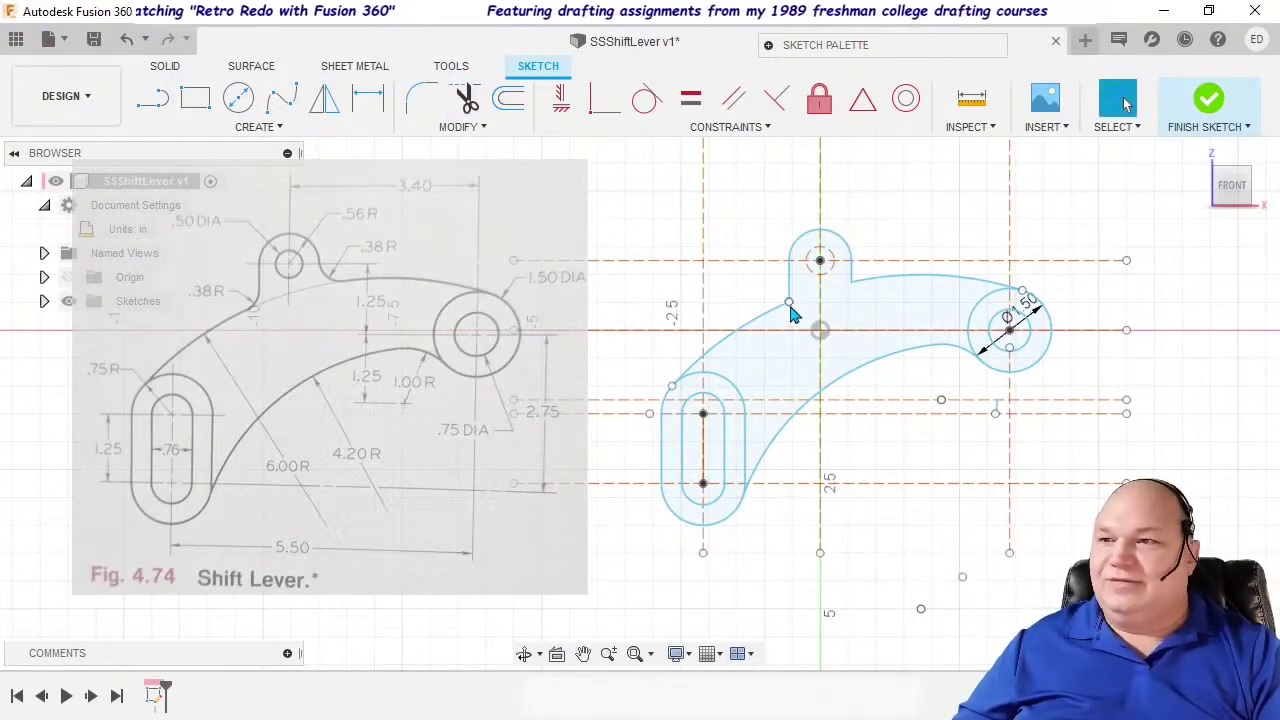
Step: Fillet both corners where the small boss meets the 12 in arc with a .38 in radius and finish the sketch
click(436, 106)
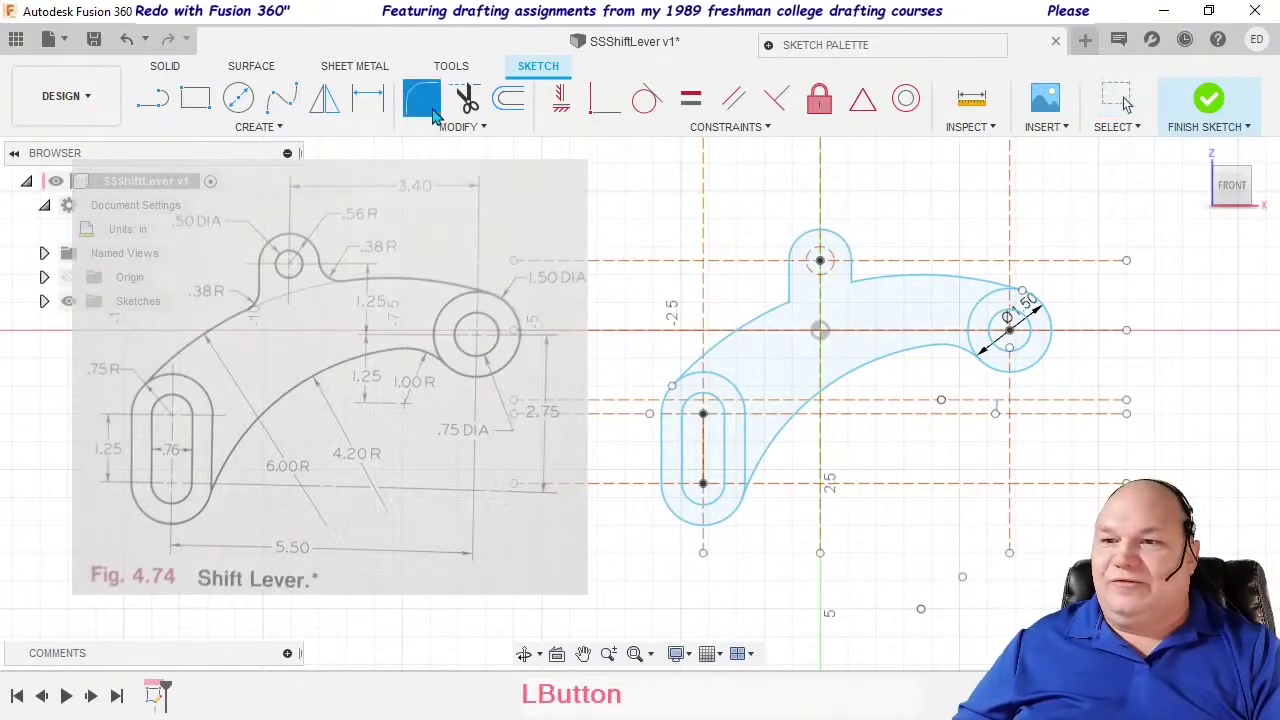
click(793, 308)
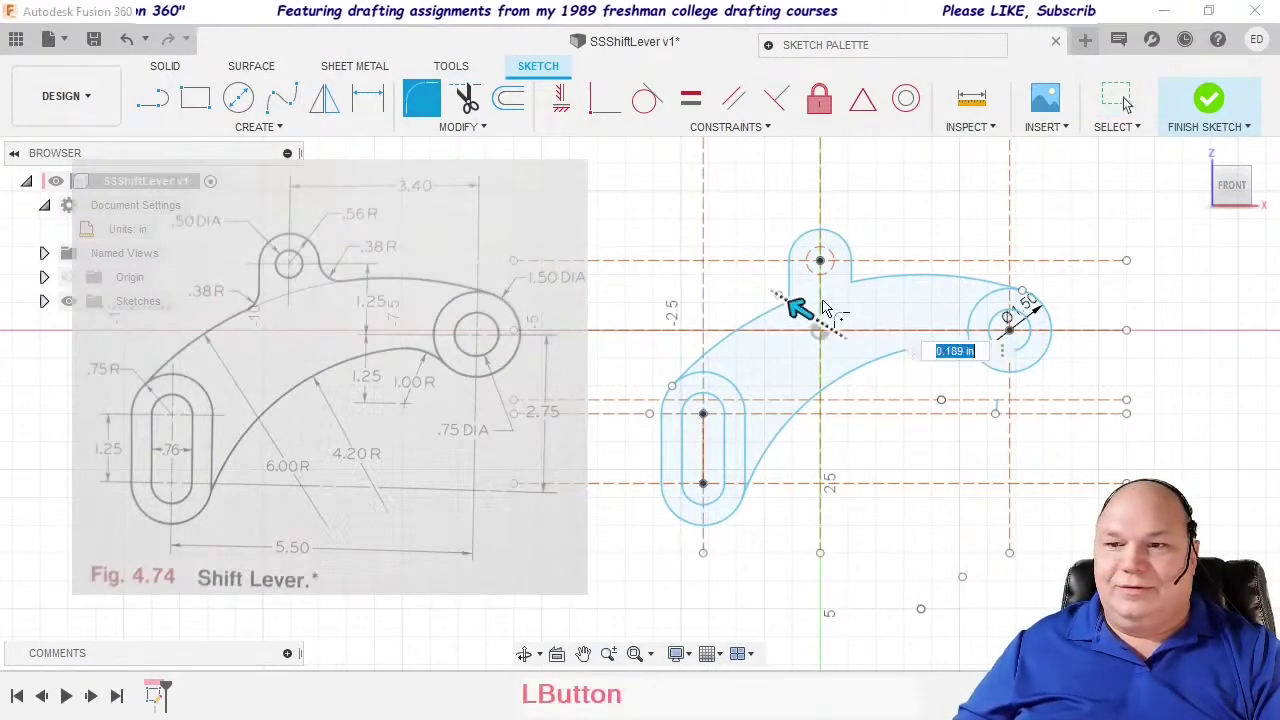
click(856, 287)
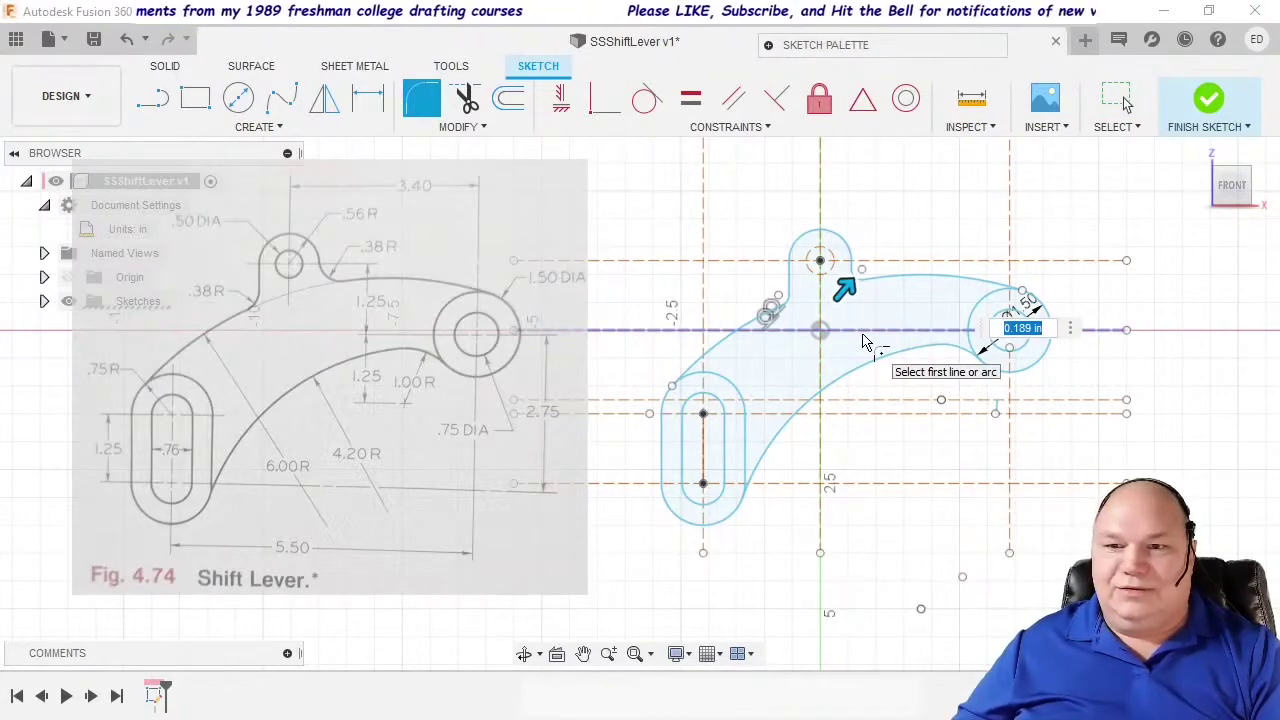
text(.38)
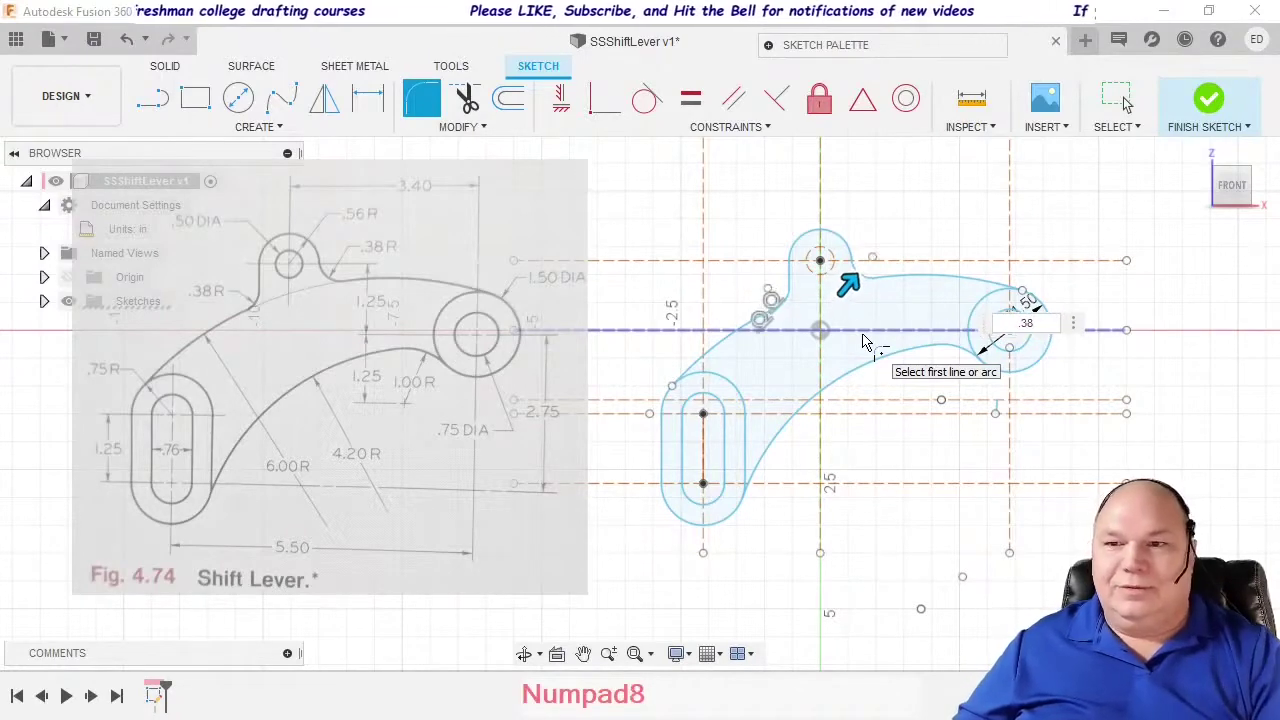
key(Return)
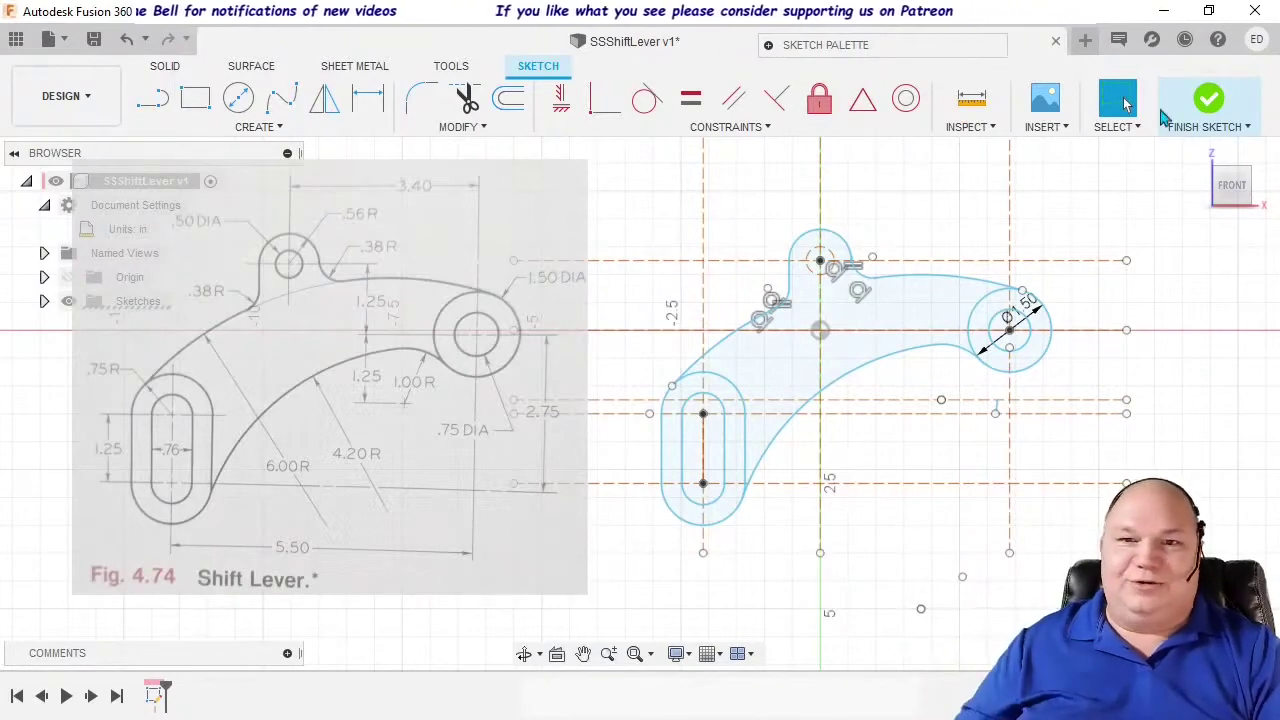
click(1208, 105)
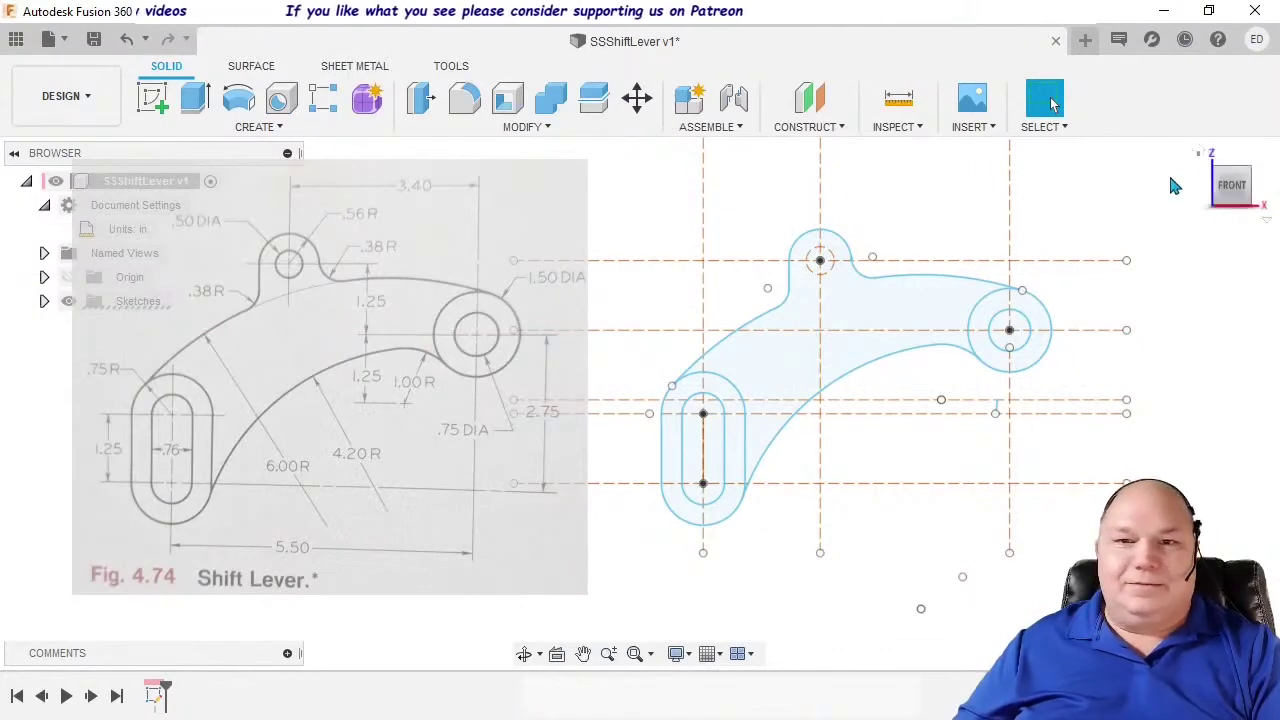
Step: Reopen the lever sketch, convert the small boss's hole circle from construction to regular geometry, and finish the sketch
click(1245, 185)
middle_drag(943, 389, 967, 268)
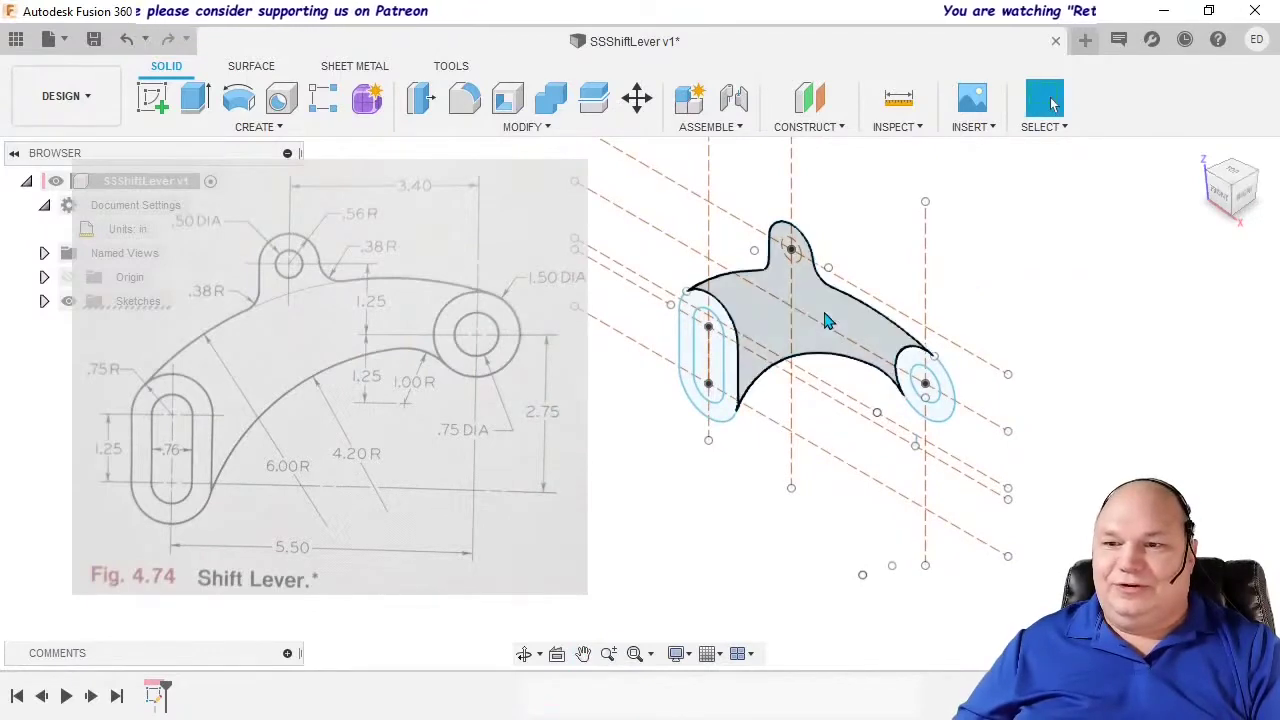
click(795, 263)
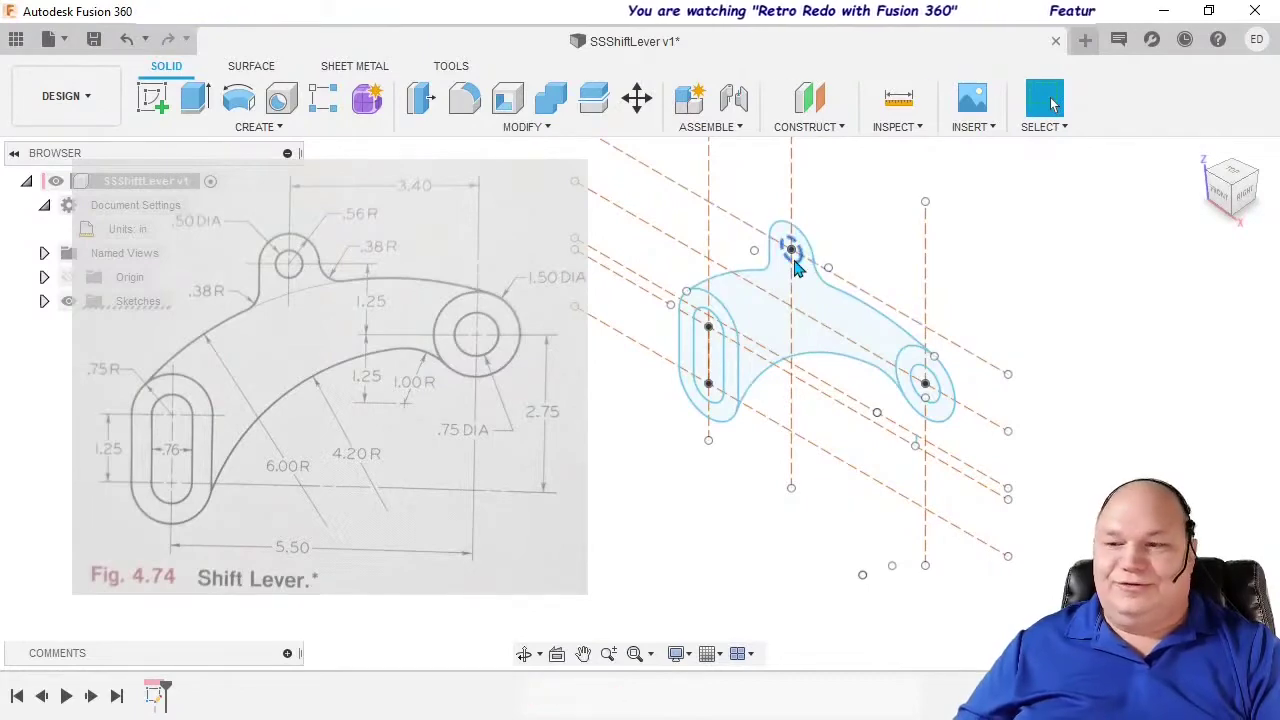
double_click(155, 697)
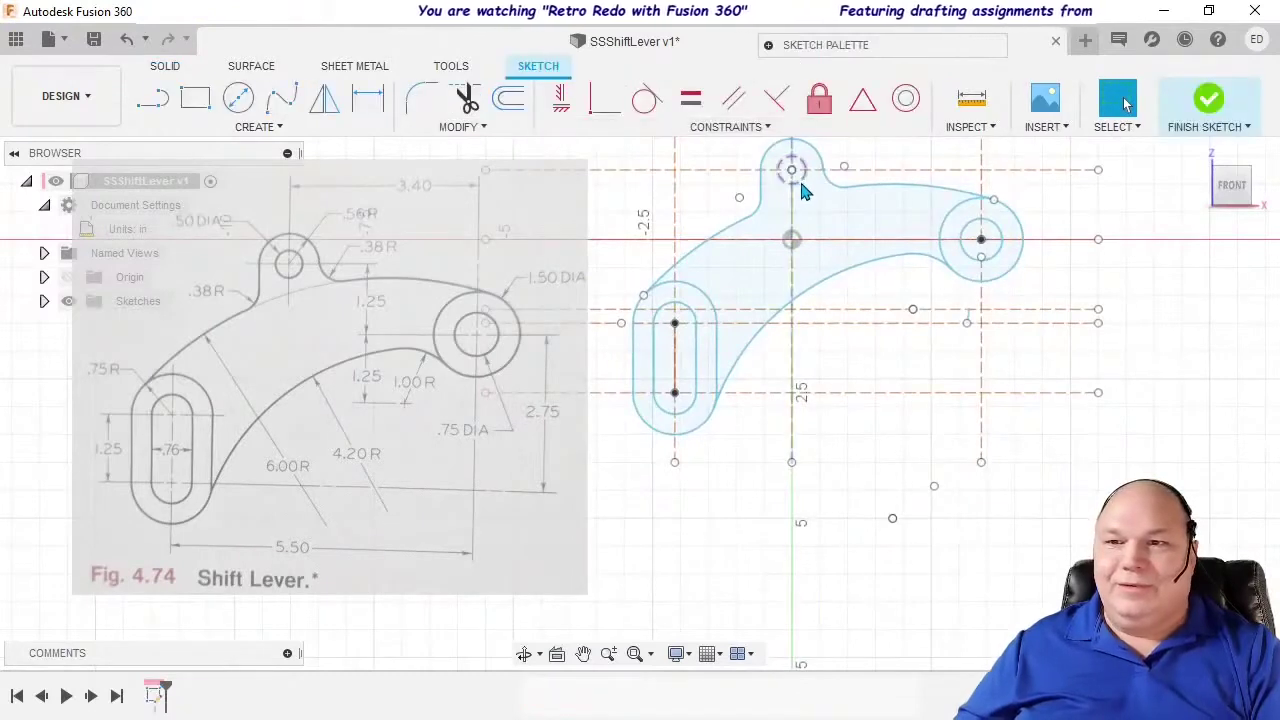
click(800, 177)
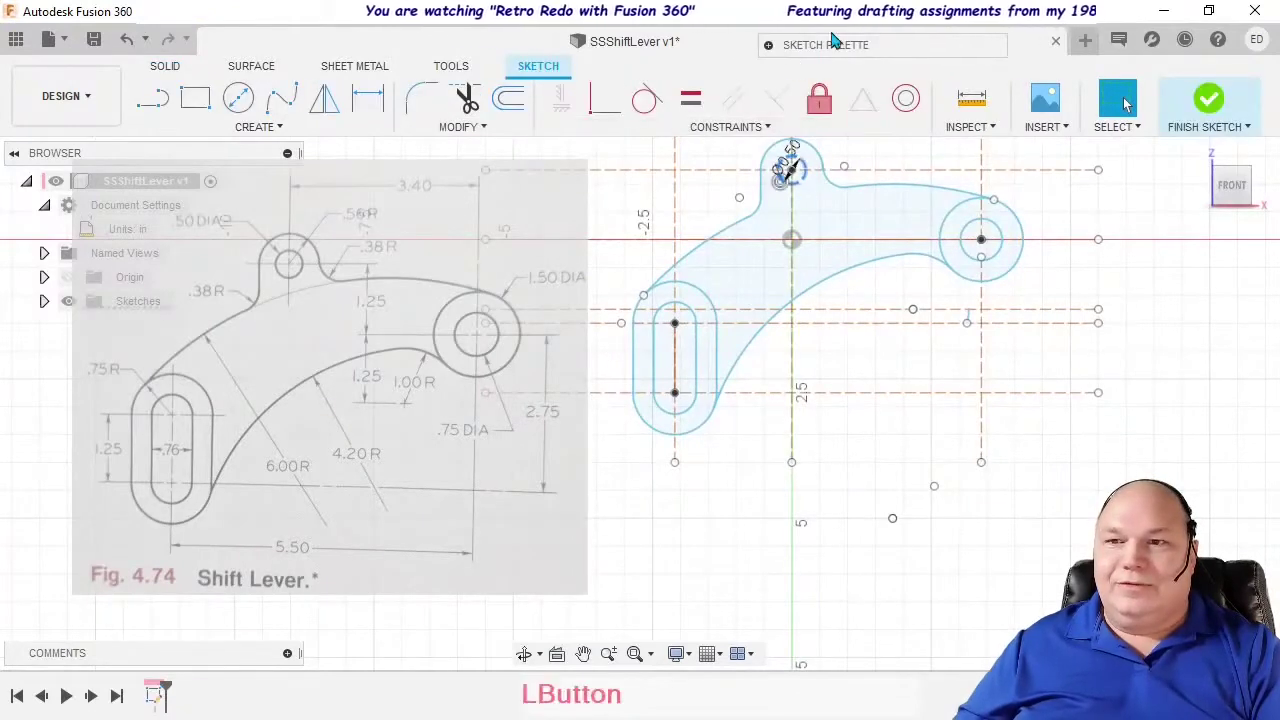
click(771, 47)
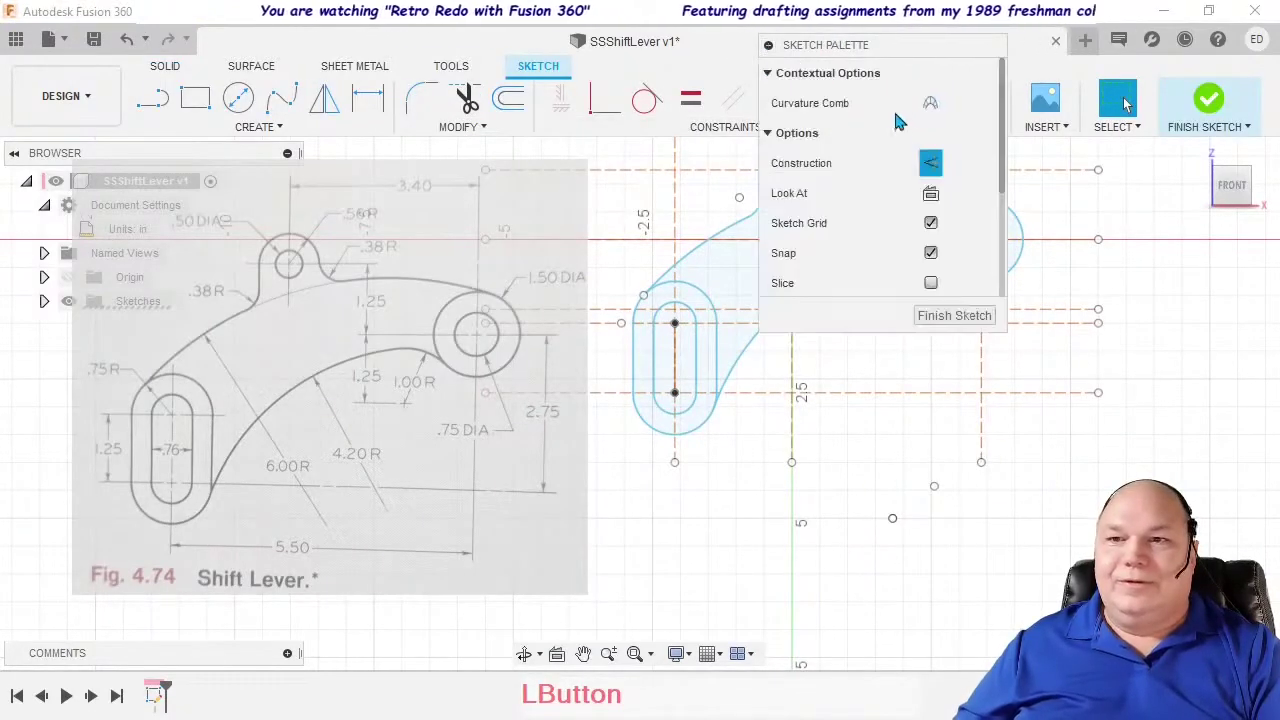
click(930, 163)
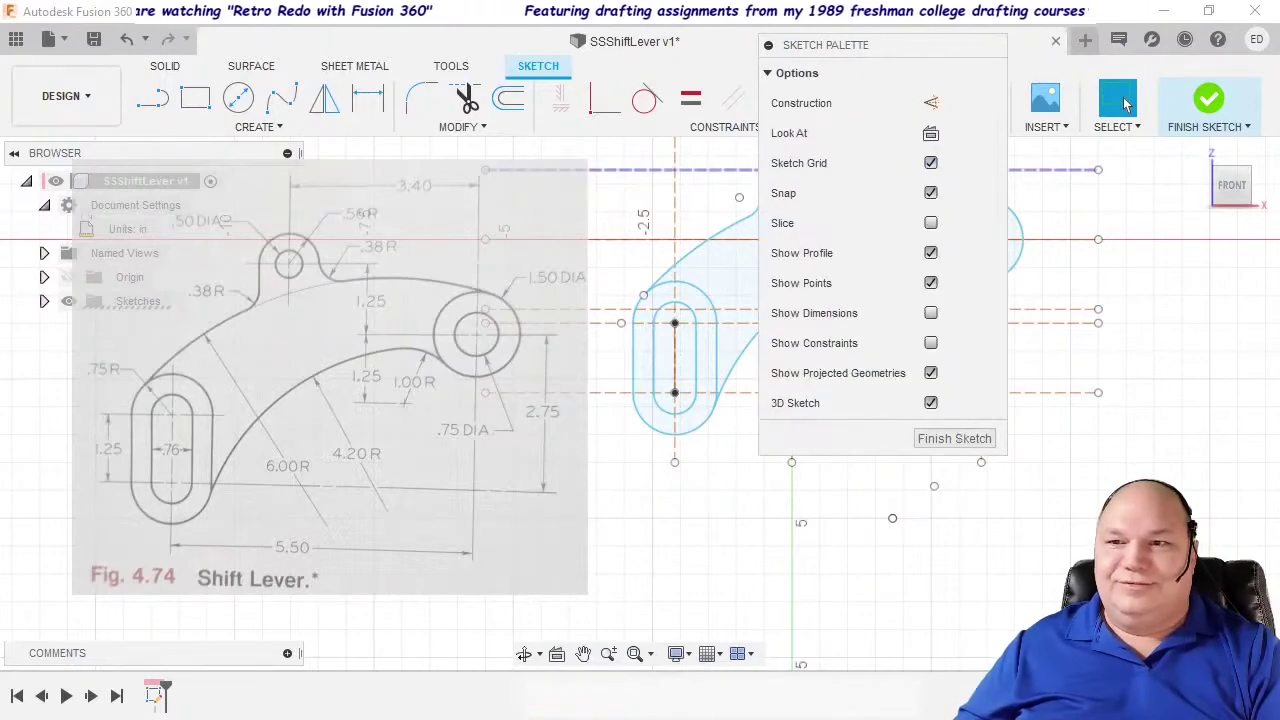
click(964, 443)
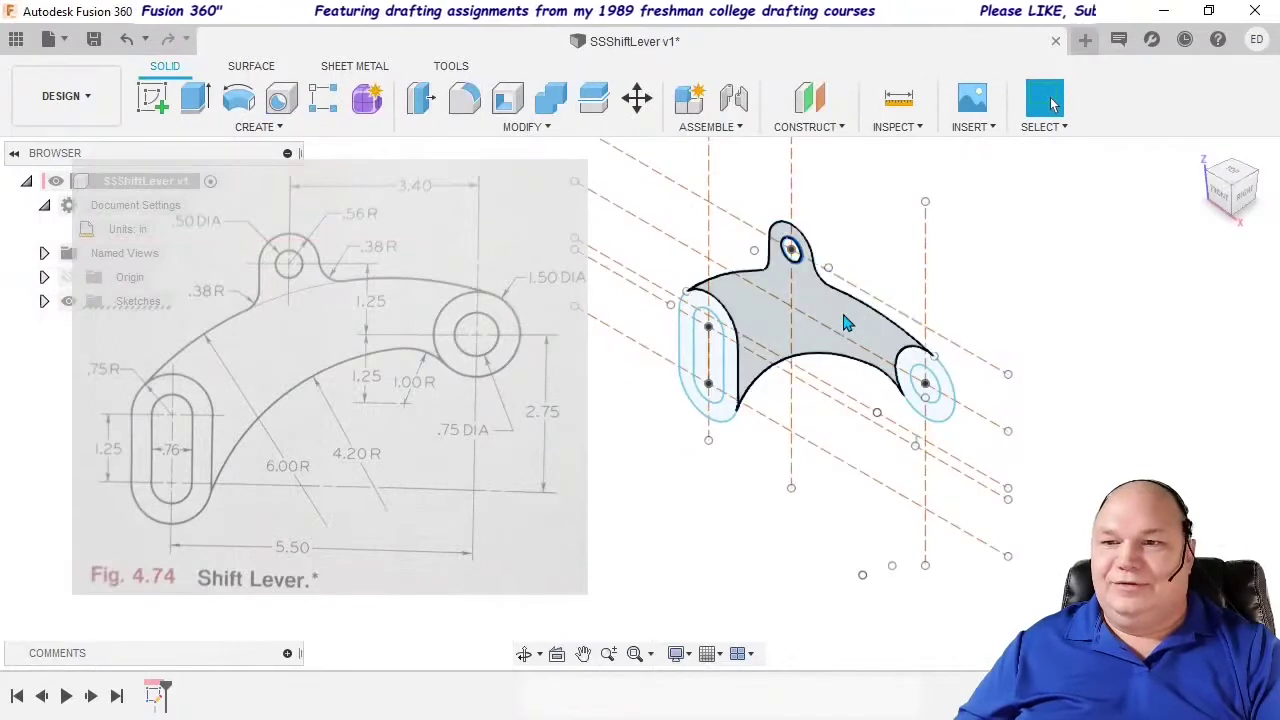
Step: Extrude the lever web, slot ring and 1.50 in boss ring symmetrically as a new body with a whole-length distance of .5 in
click(846, 325)
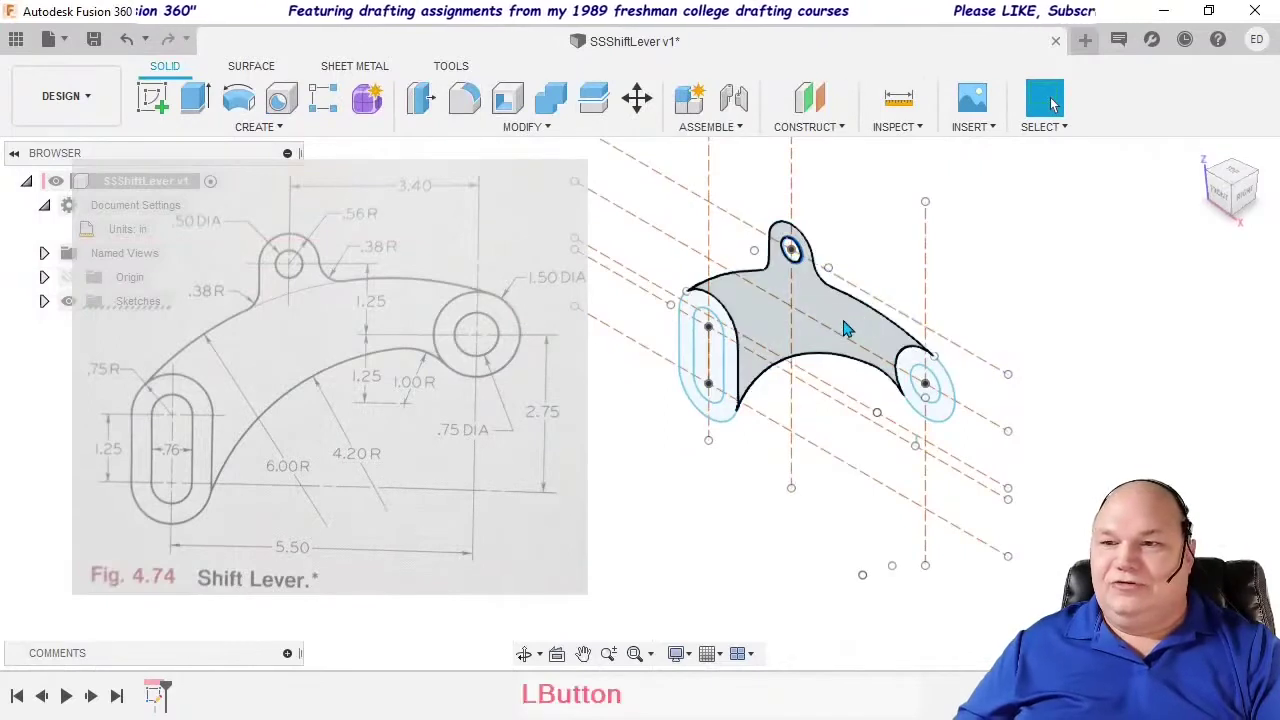
shift+click(729, 380)
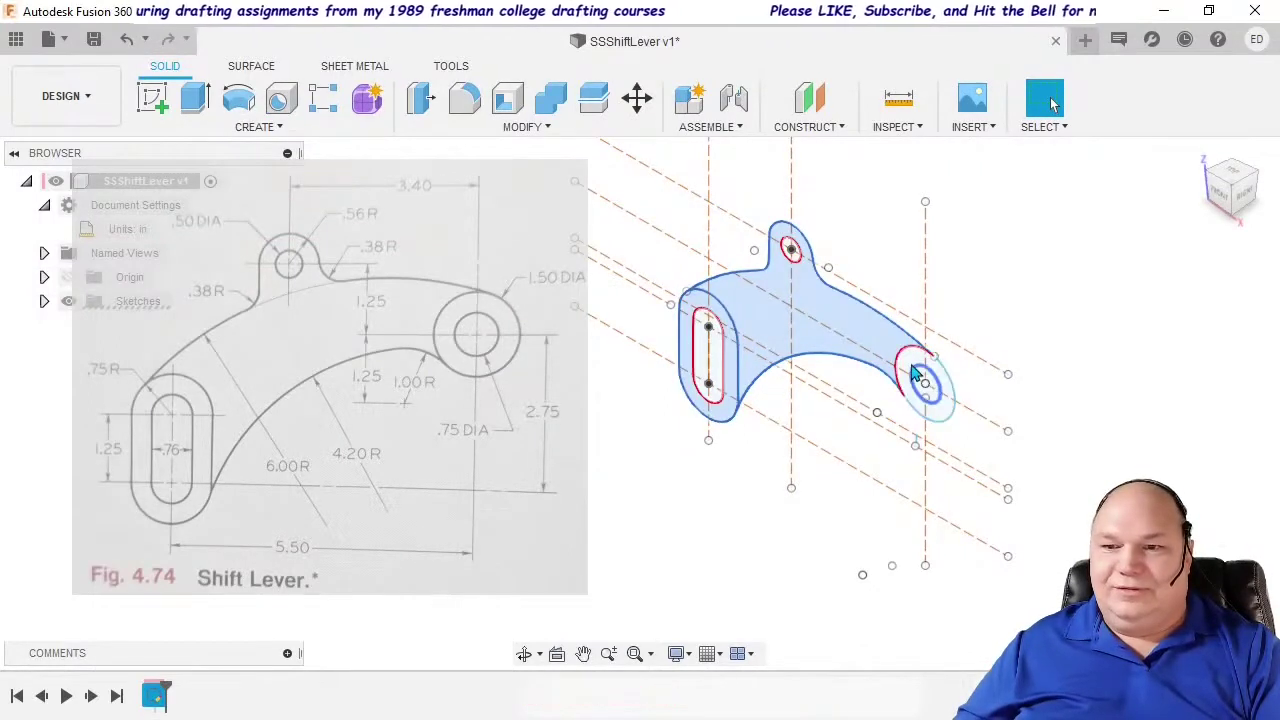
shift+click(936, 396)
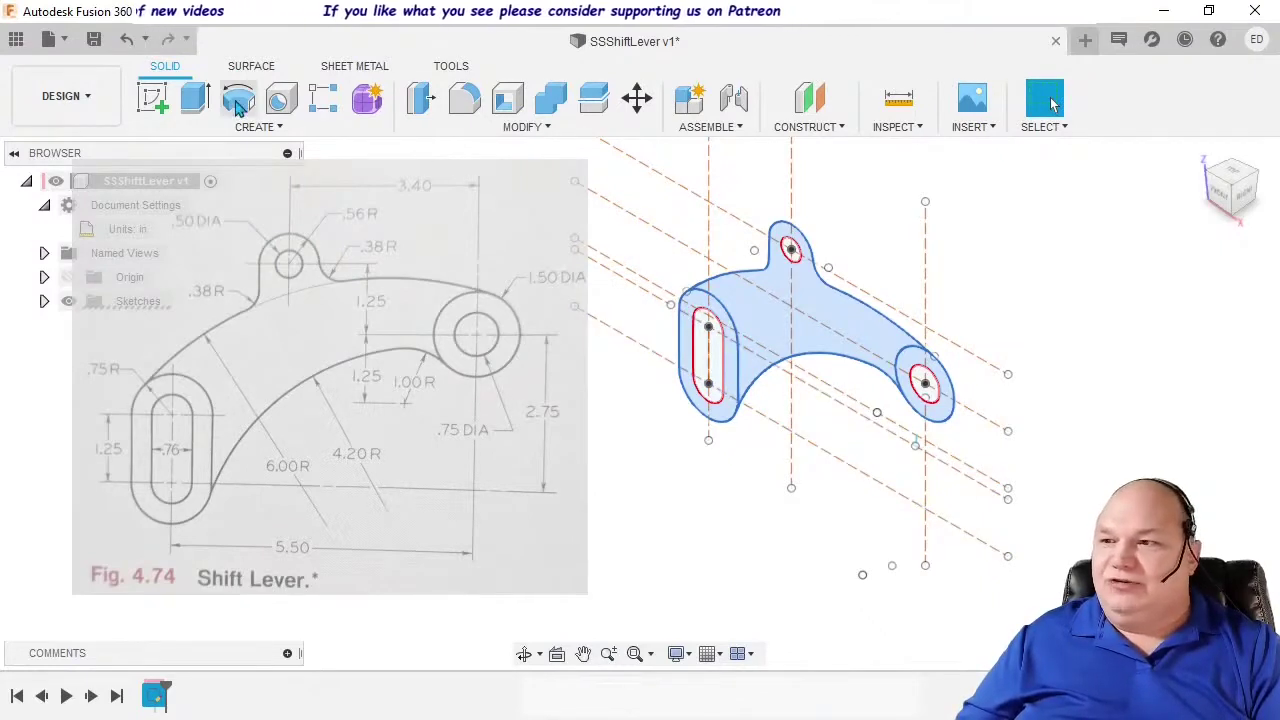
click(194, 98)
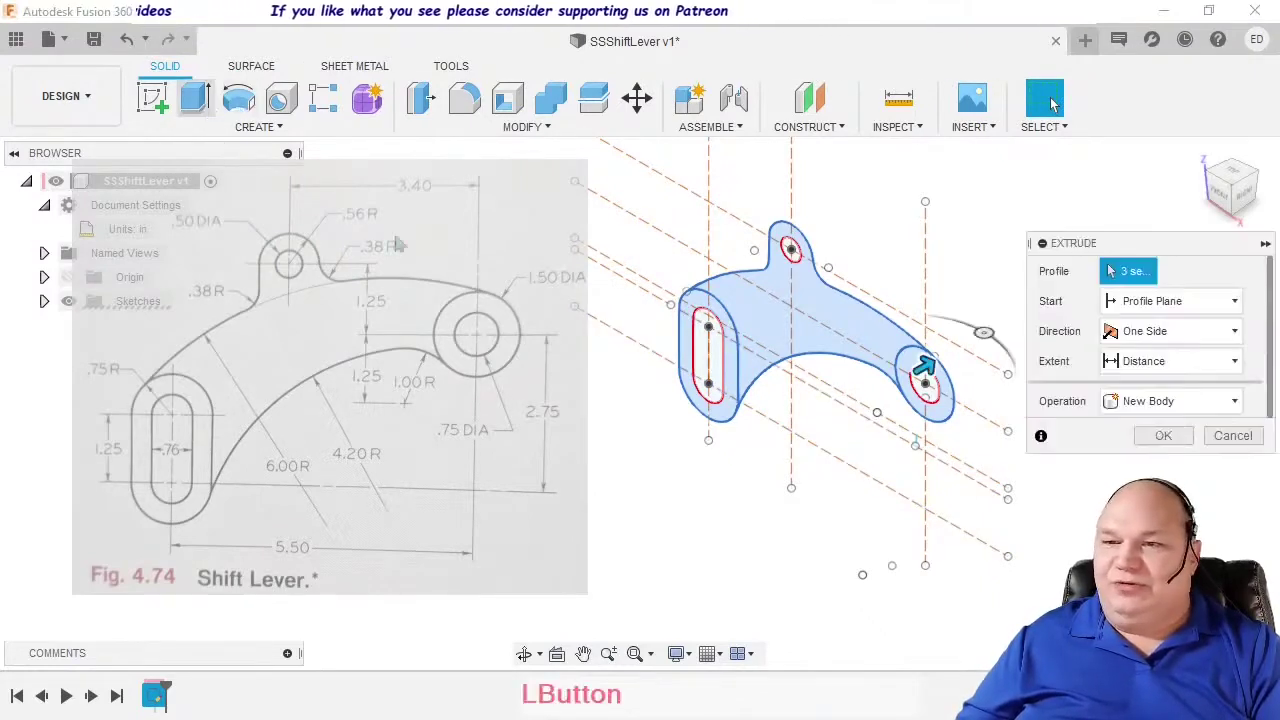
click(1211, 333)
click(1203, 402)
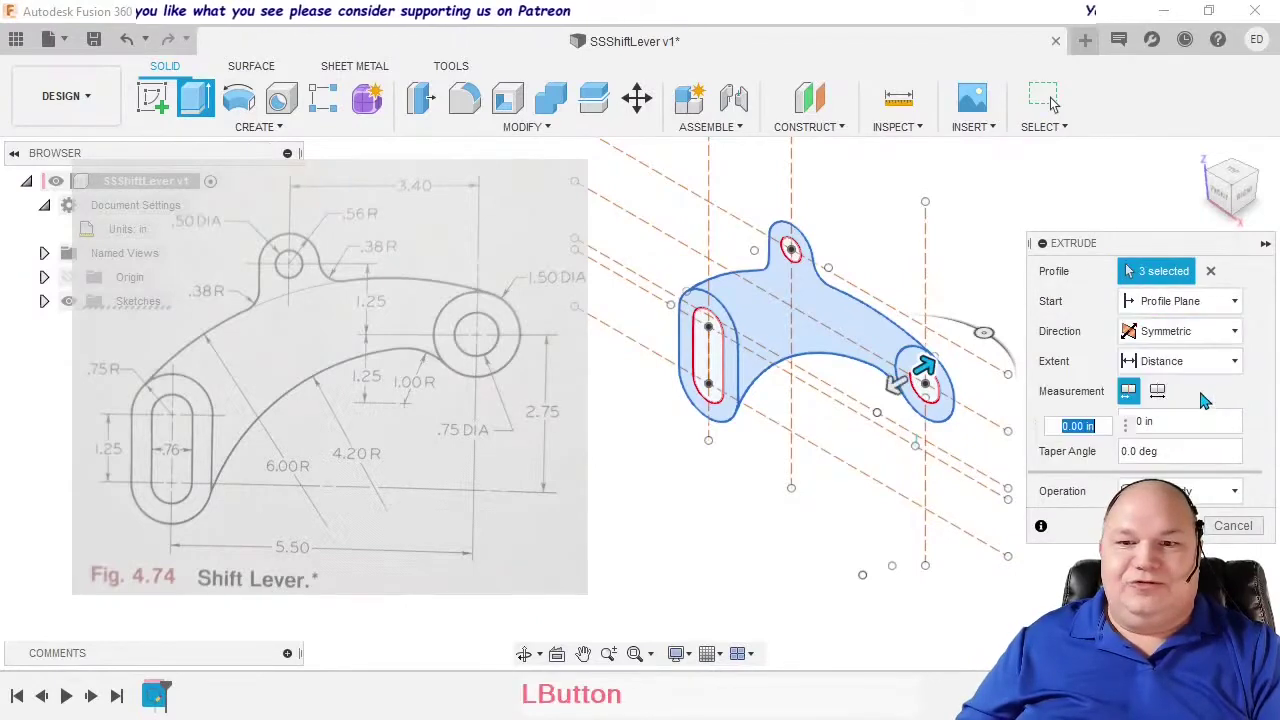
click(1156, 394)
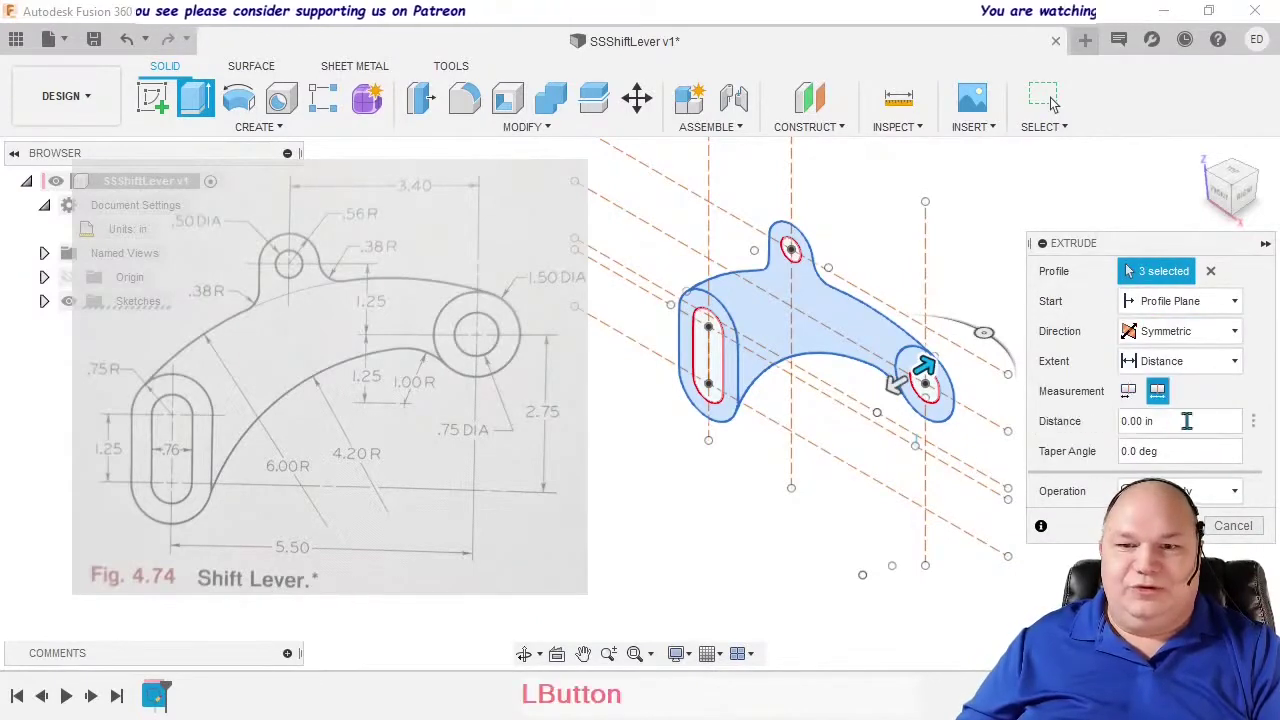
text(.5)
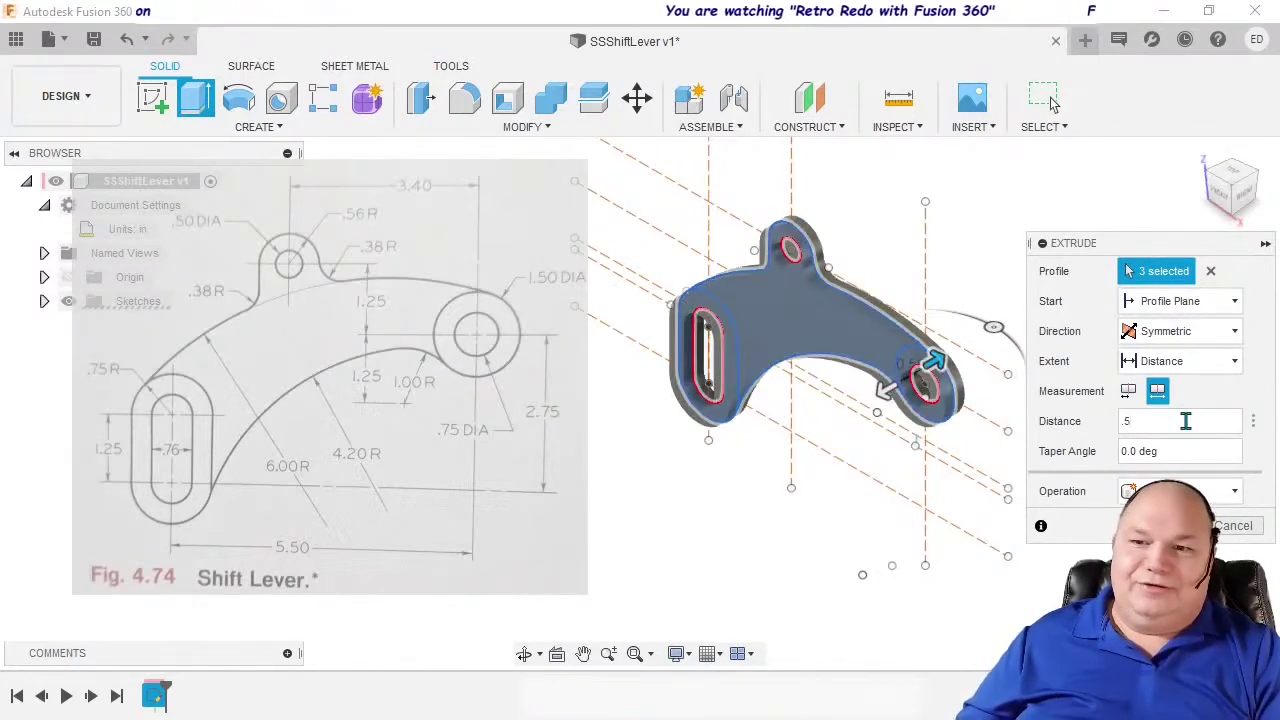
key(Return)
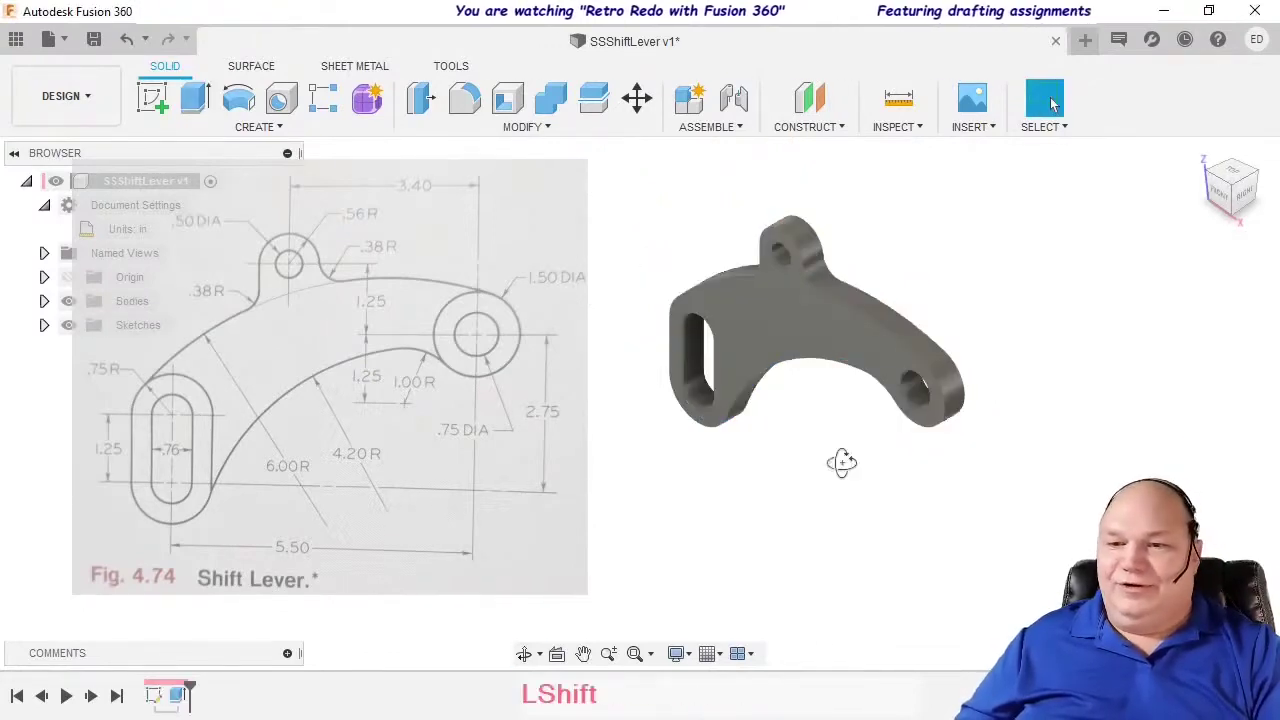
Step: Show the lever sketch and select the slot ring and 1.50 in boss ring profiles
shift+middle_drag(840, 463, 859, 436)
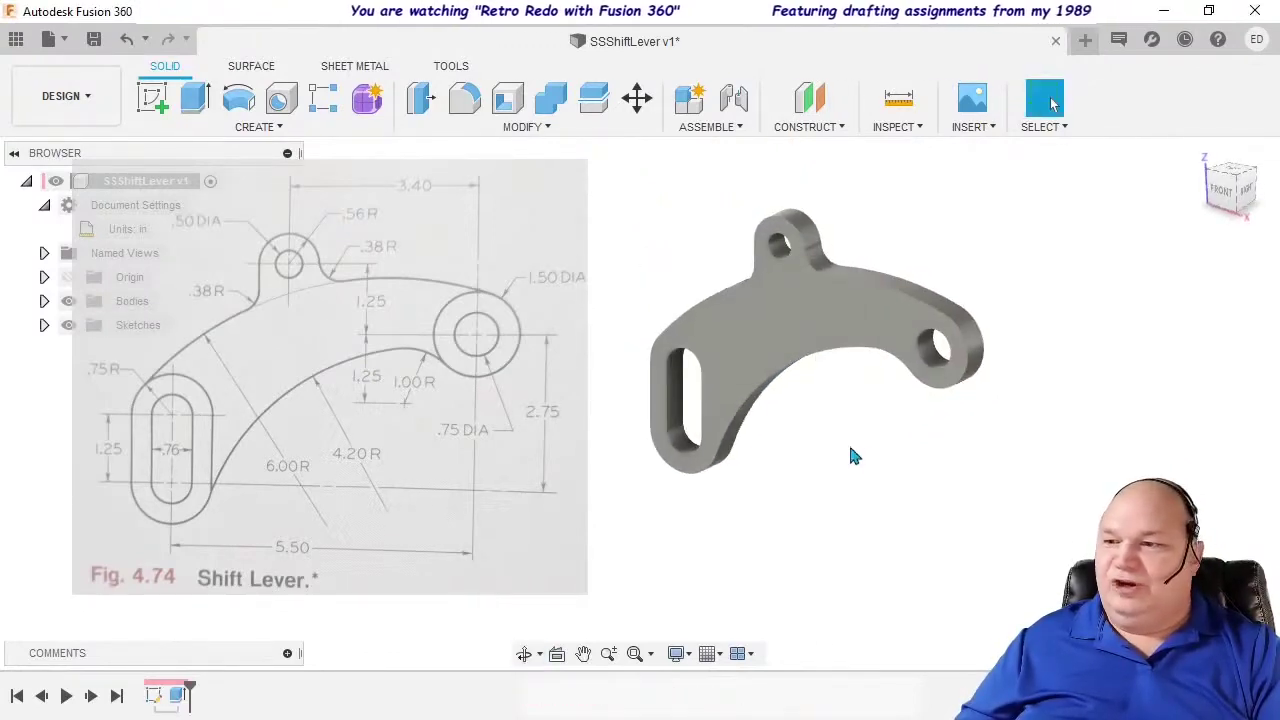
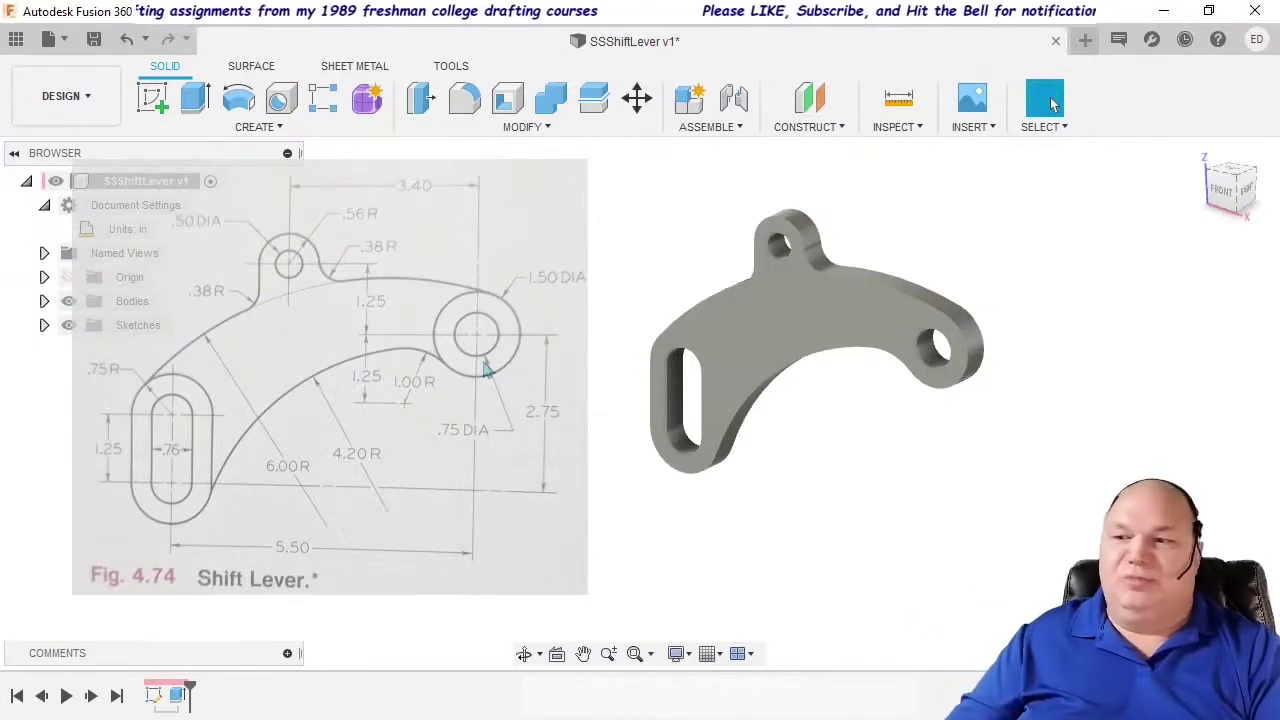
click(43, 327)
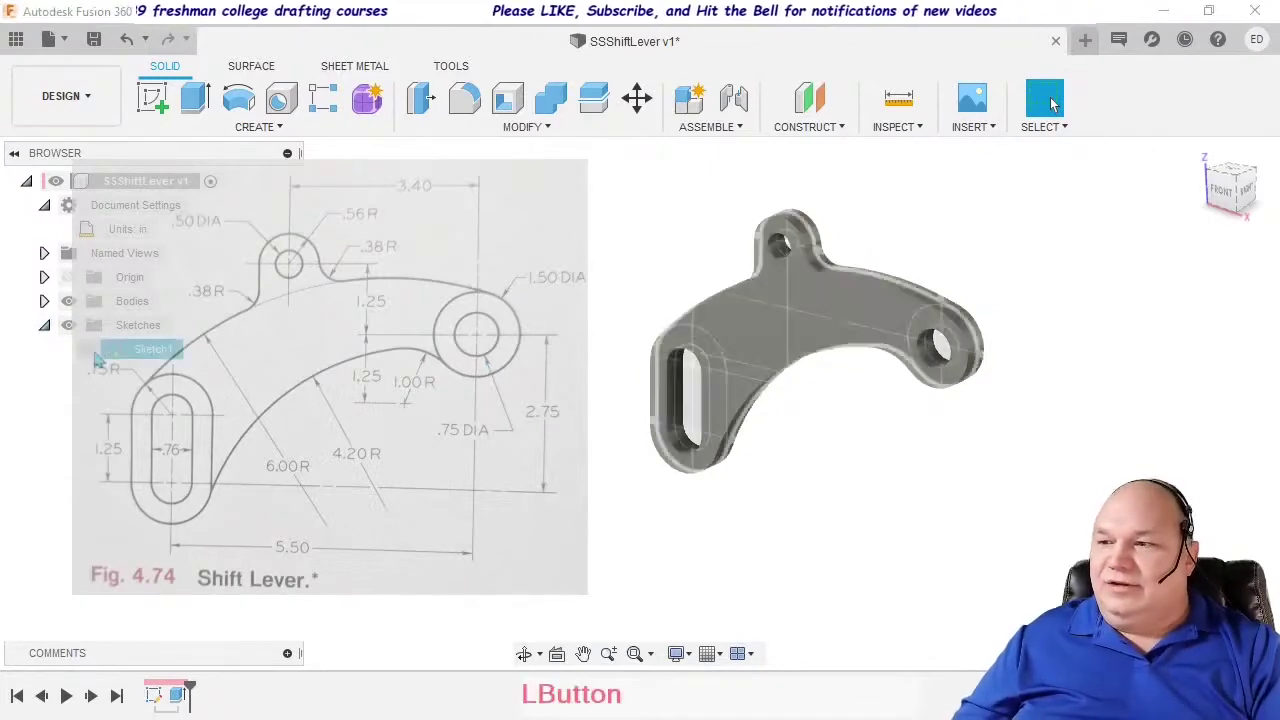
click(88, 349)
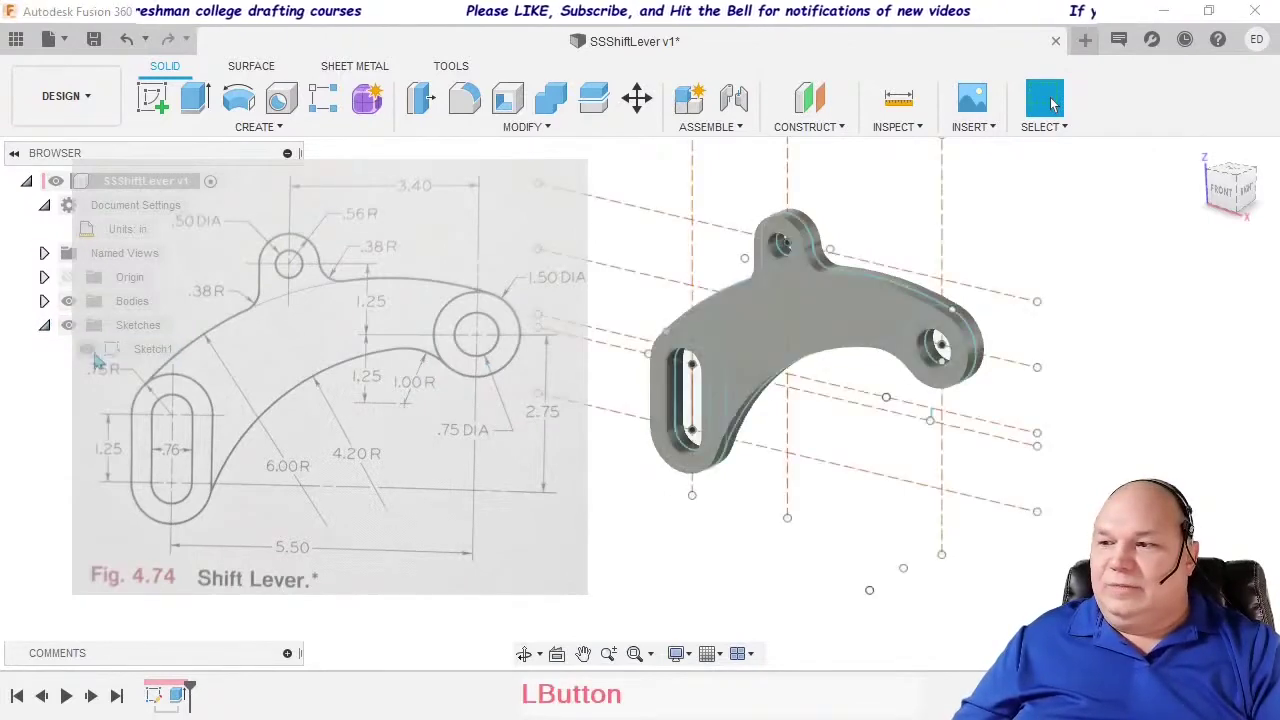
click(719, 407)
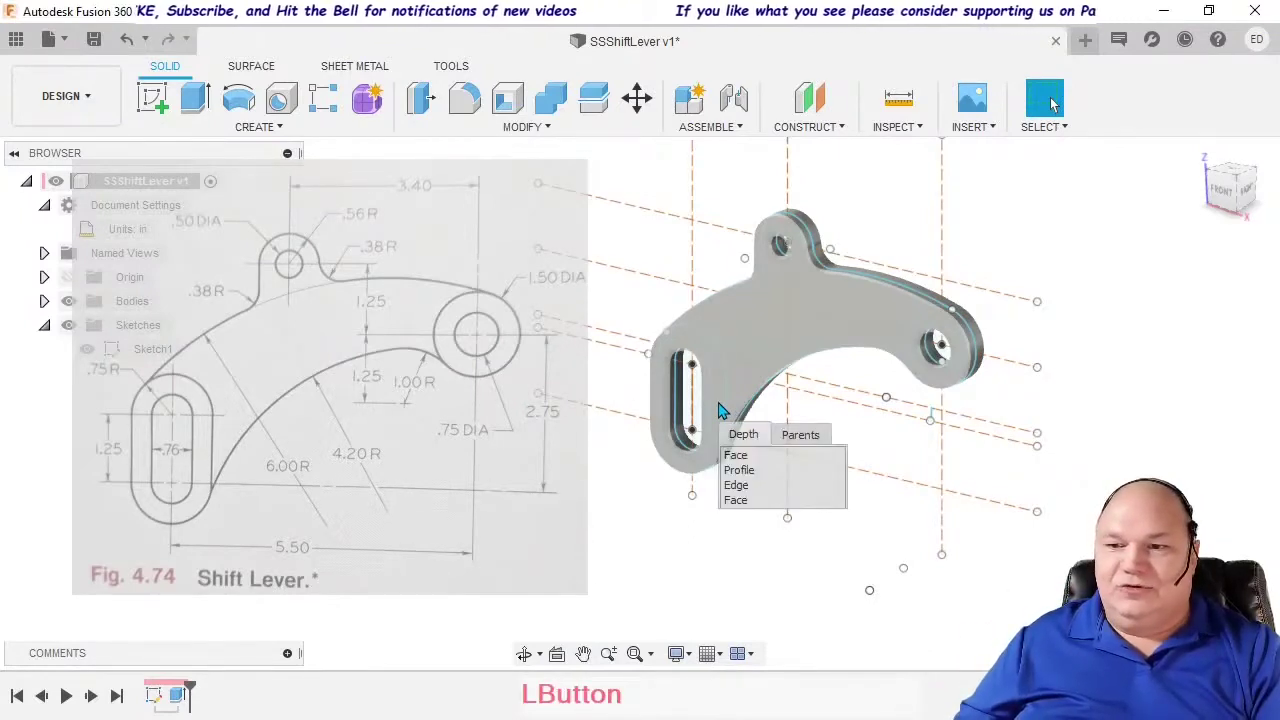
click(749, 472)
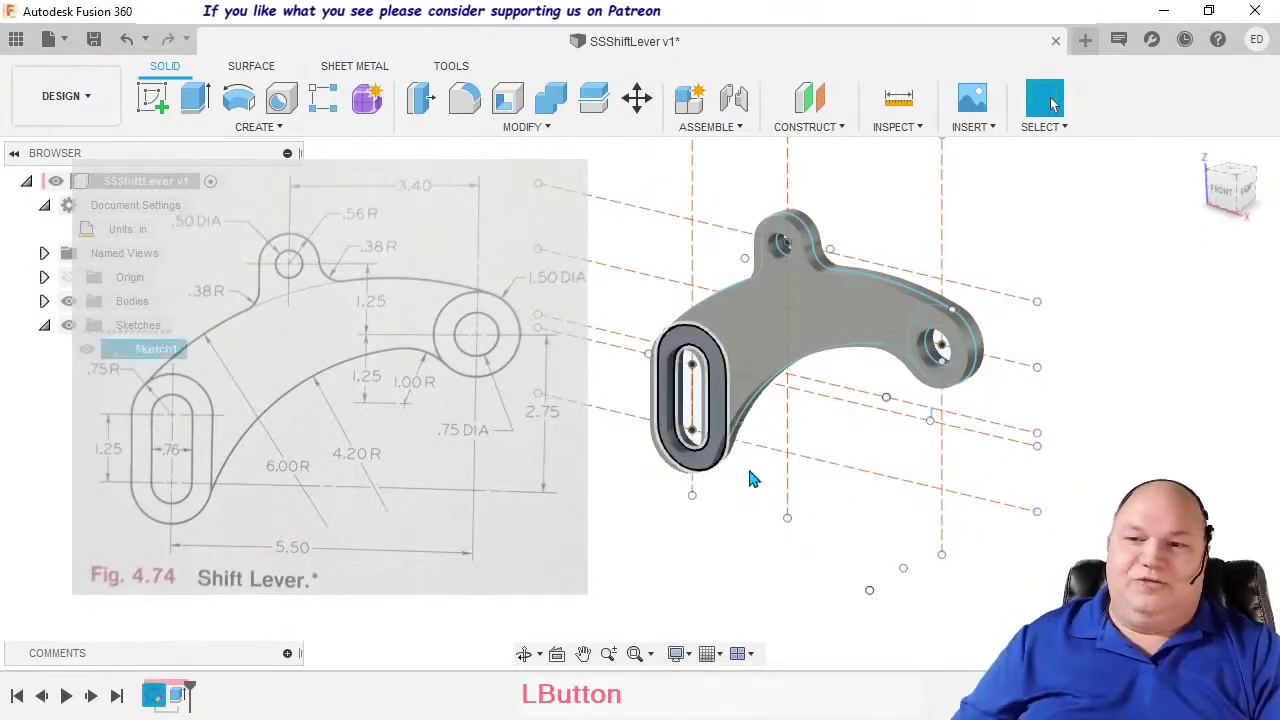
shift+click(941, 391)
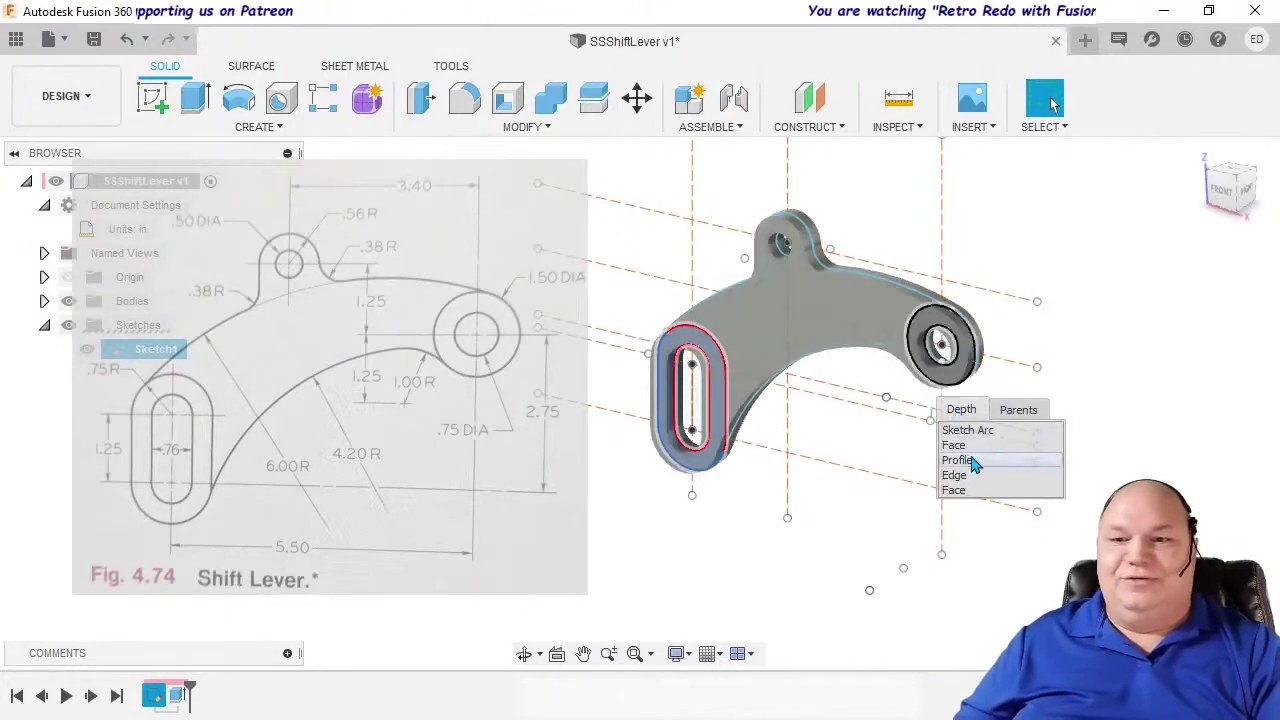
key(shift)
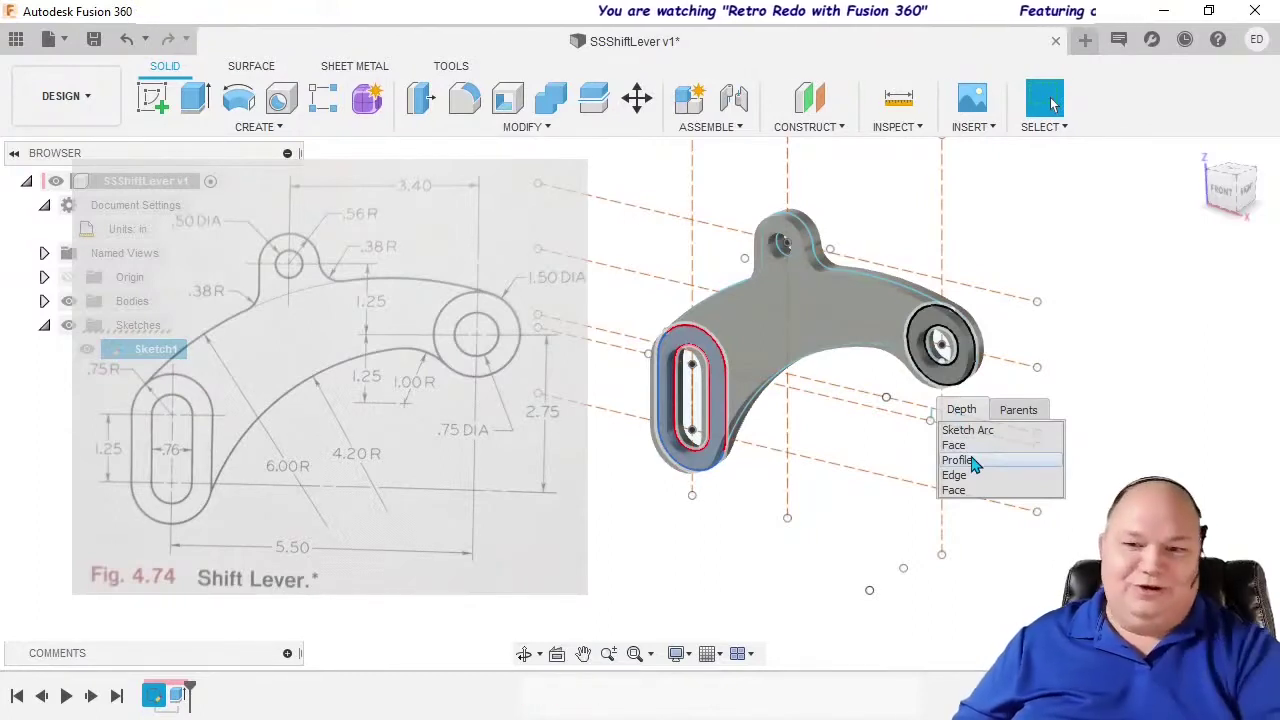
shift+click(970, 461)
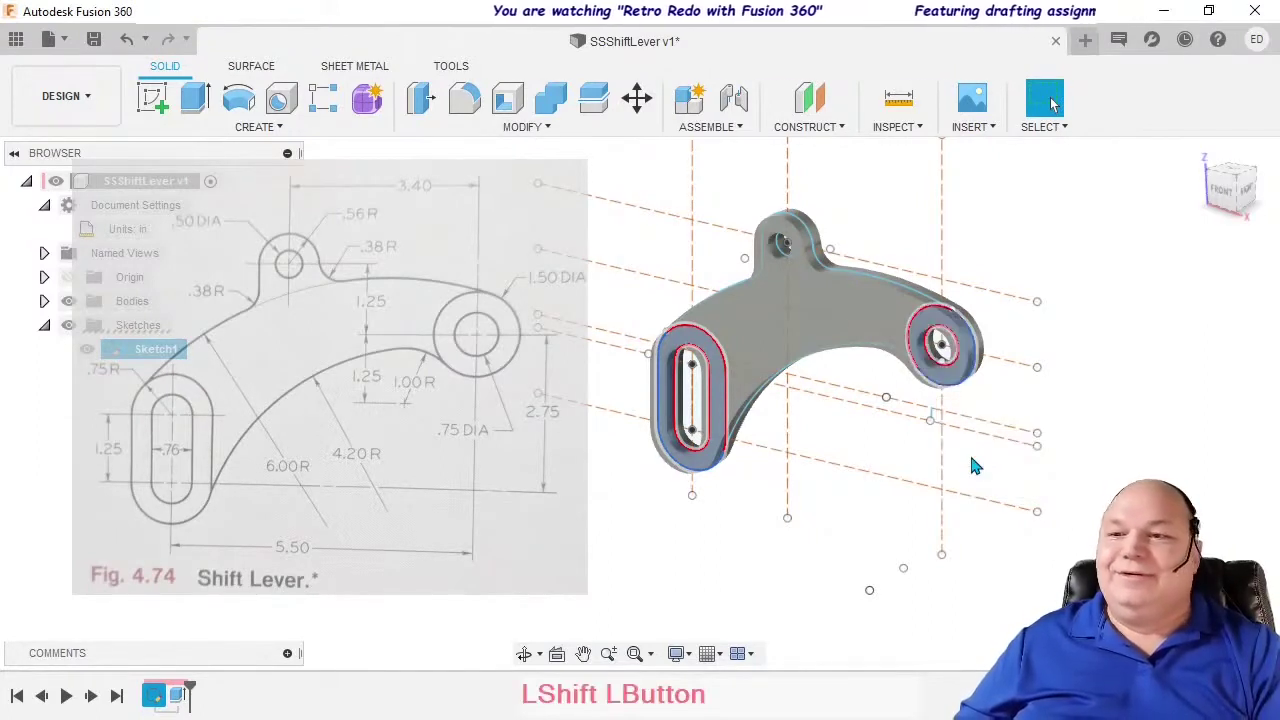
Step: Extrude the slot ring and 1.50 in boss ring symmetrically with a whole-length distance of 1 in, joined to the lever body
click(198, 98)
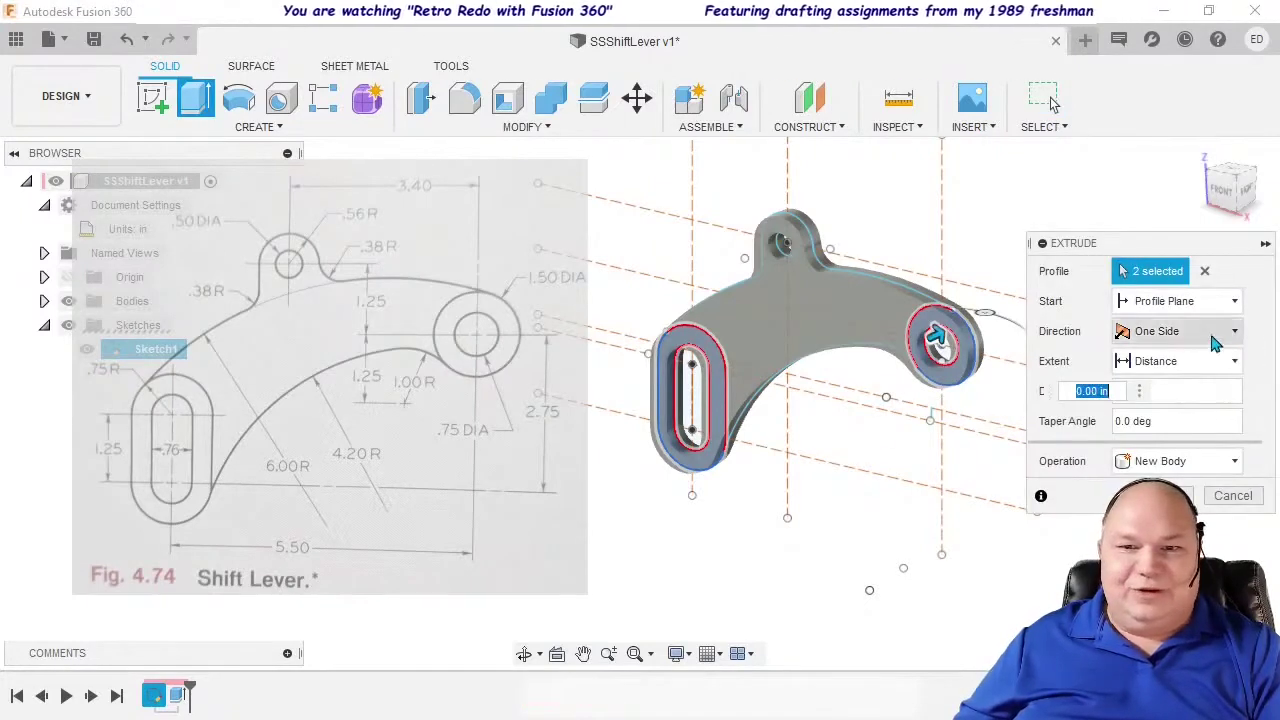
click(1190, 331)
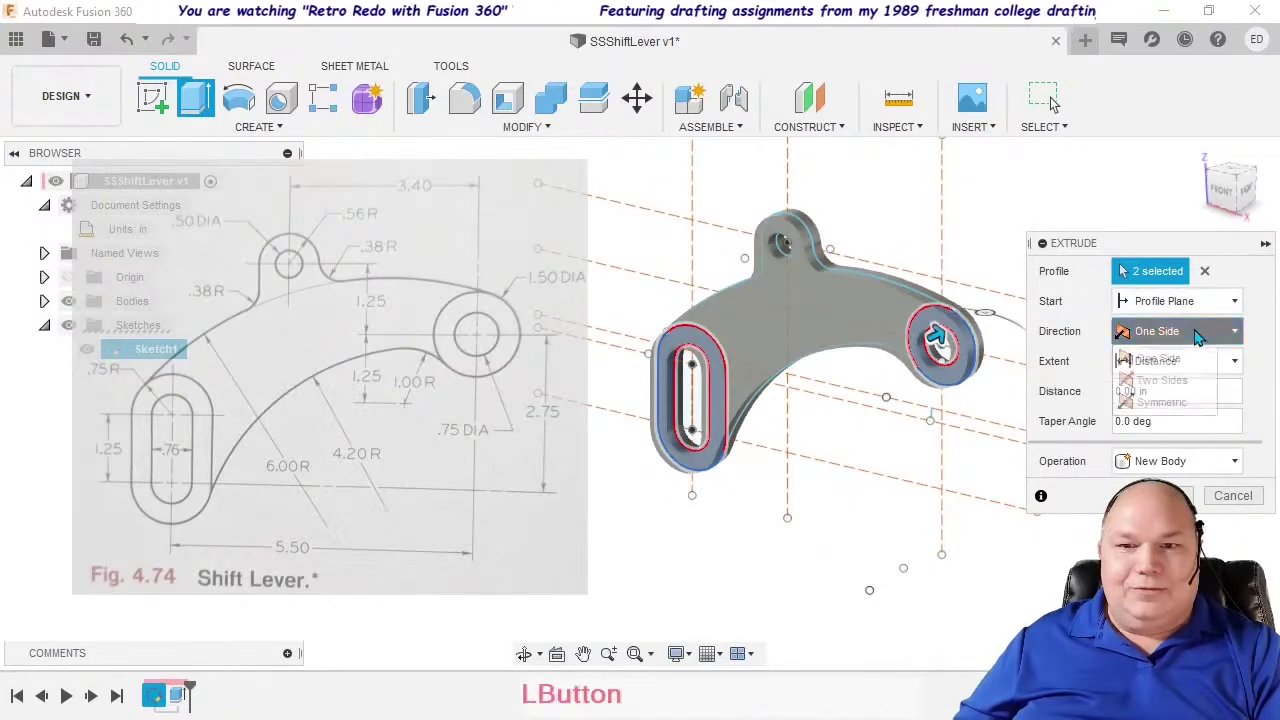
click(1180, 401)
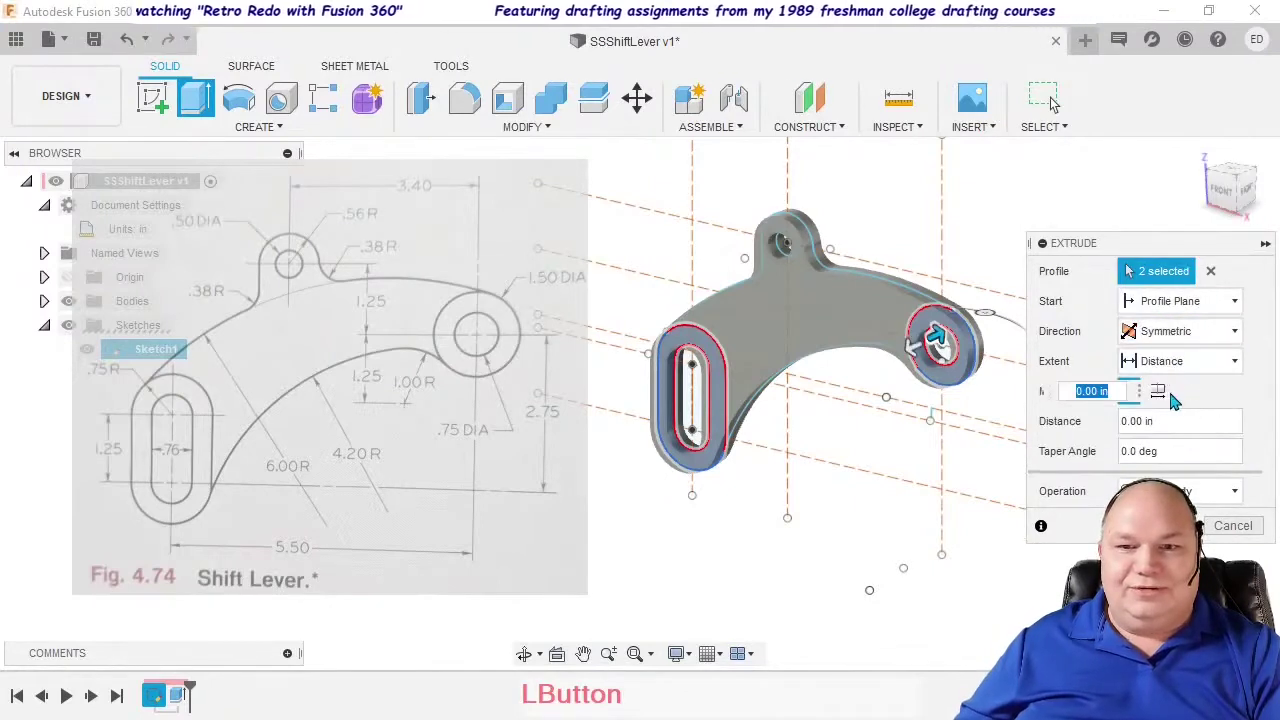
click(1158, 392)
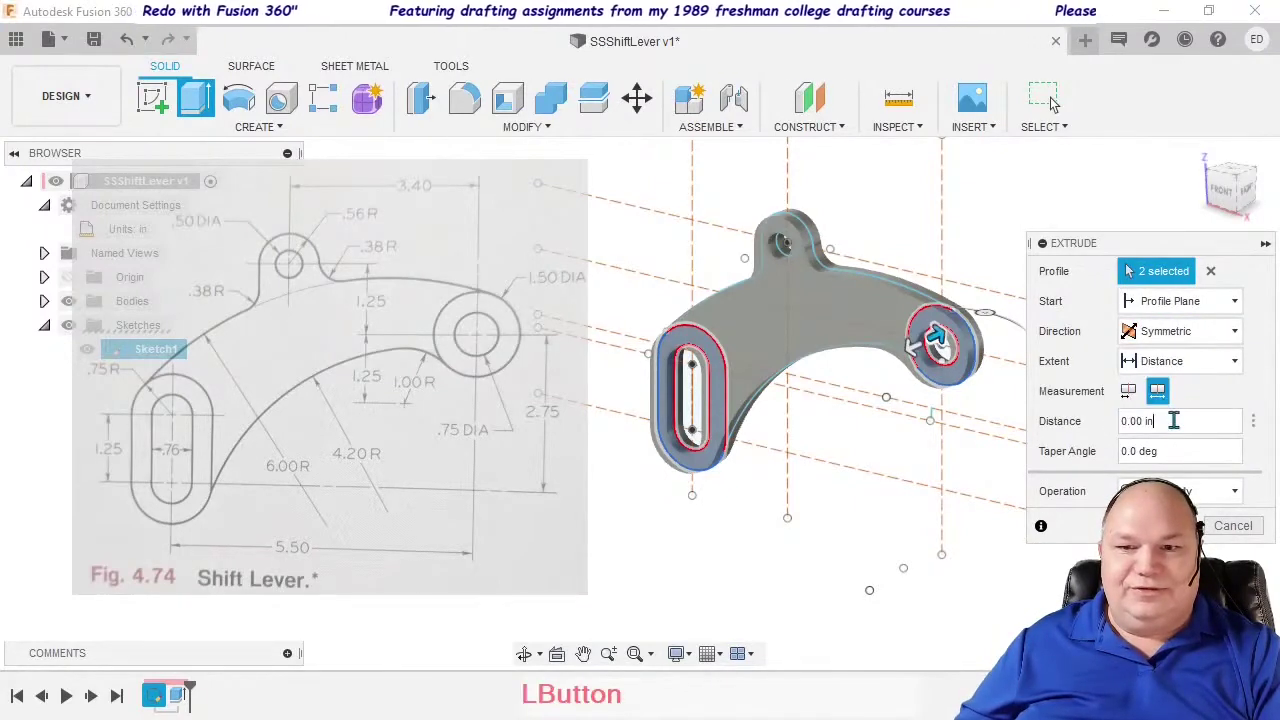
click(1170, 421)
text(1)
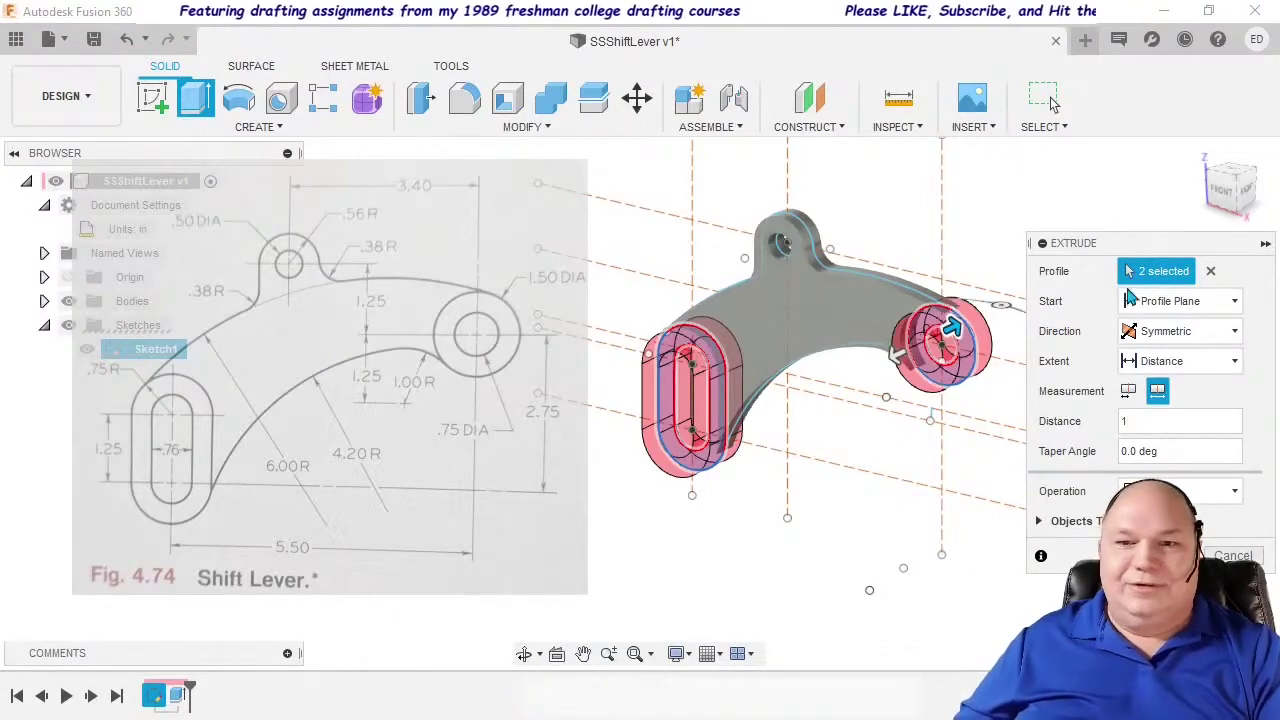
drag(1097, 243, 1048, 116)
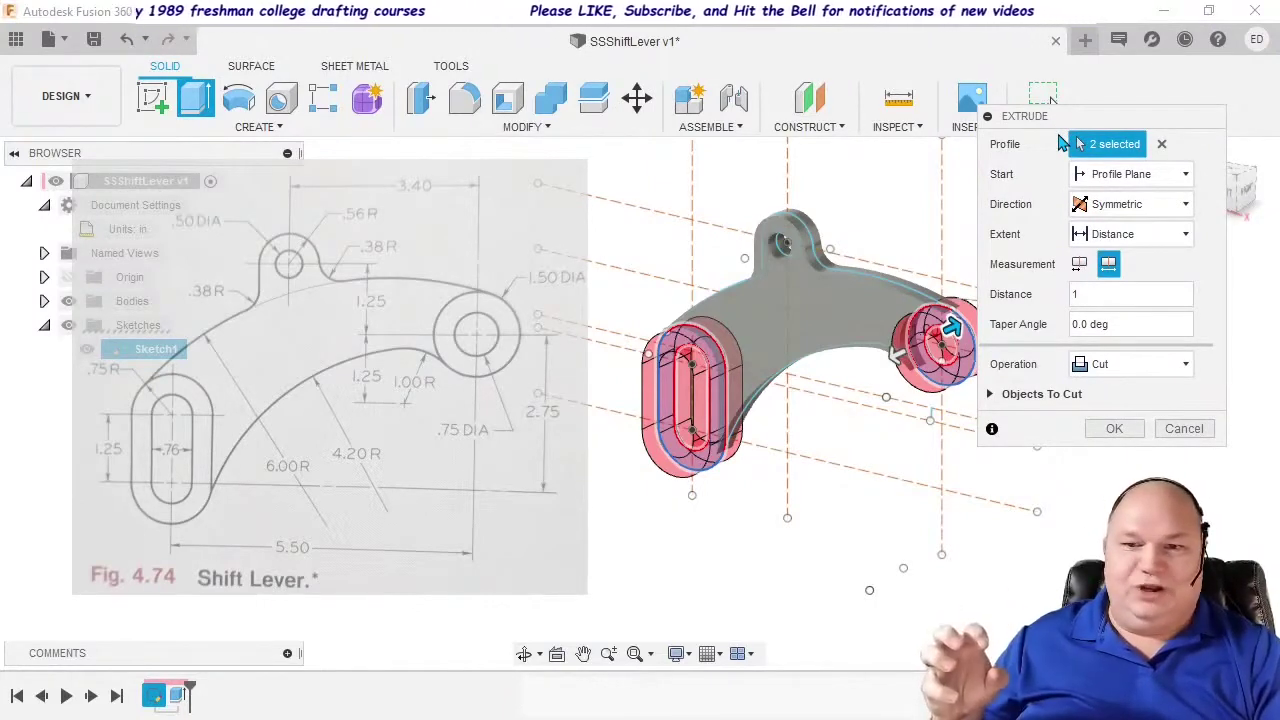
click(1110, 366)
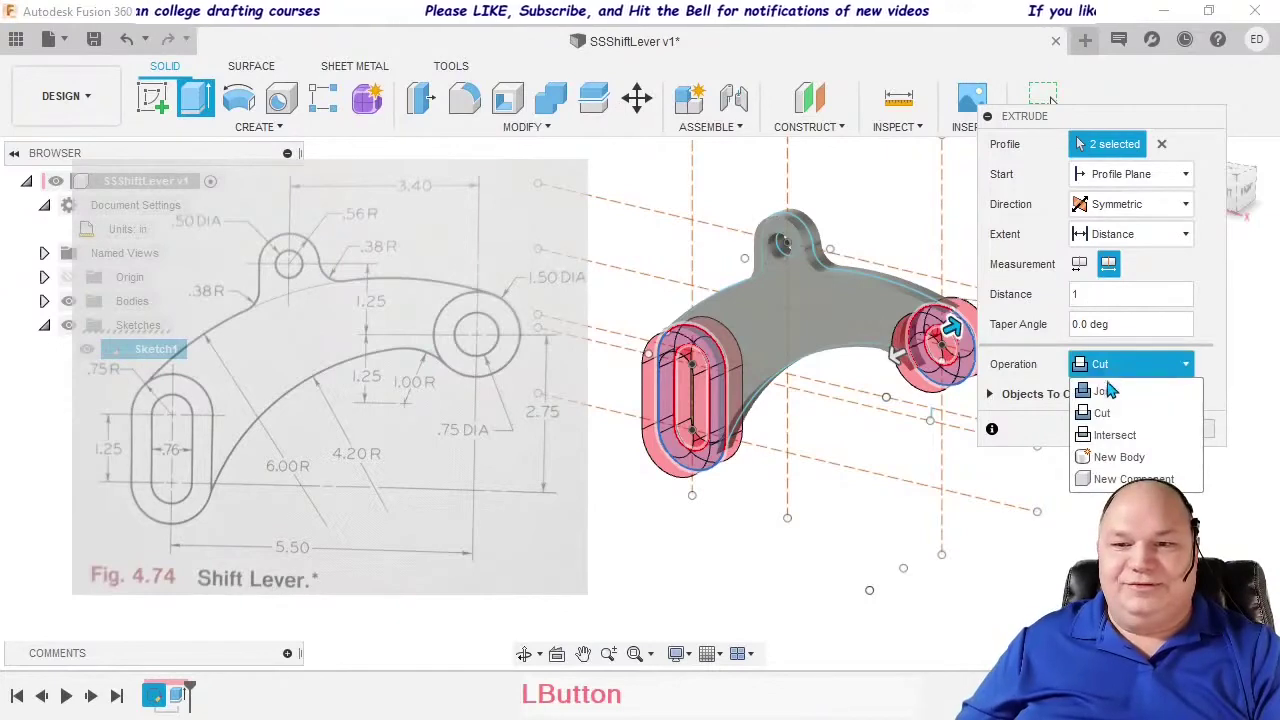
click(1108, 391)
click(1116, 398)
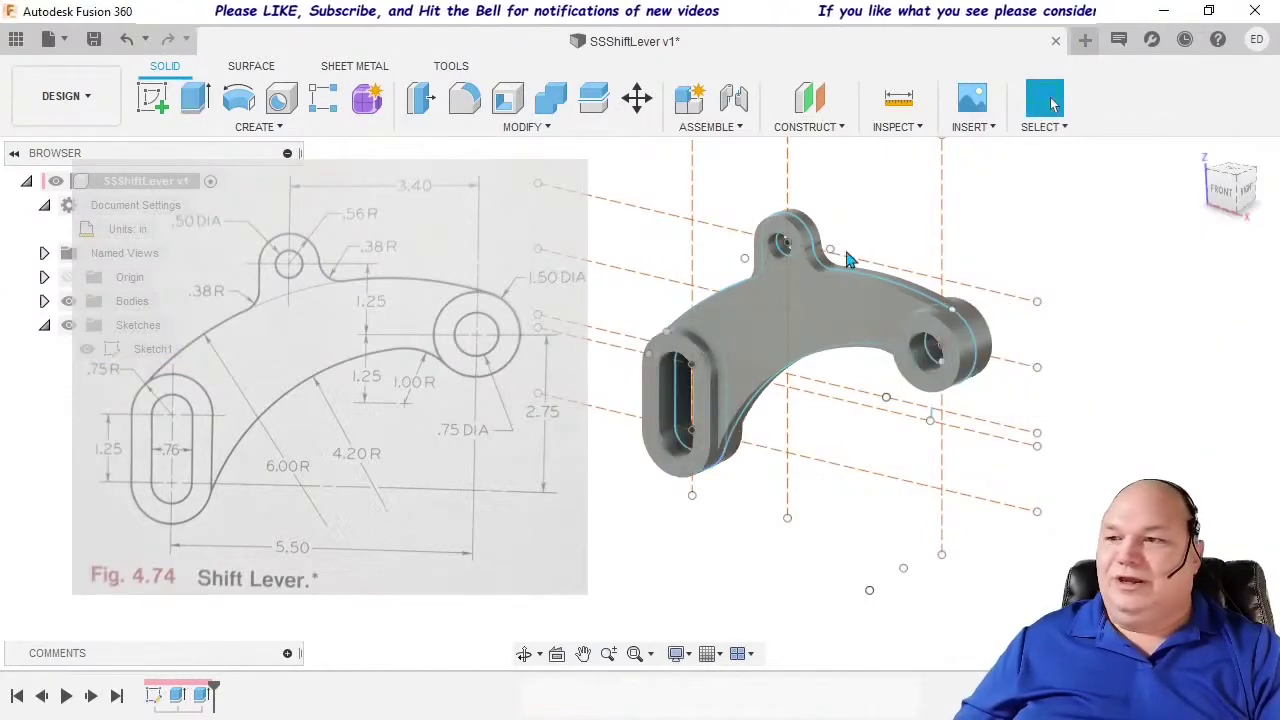
Step: Hide the sketches so only the solid lever is displayed
click(68, 328)
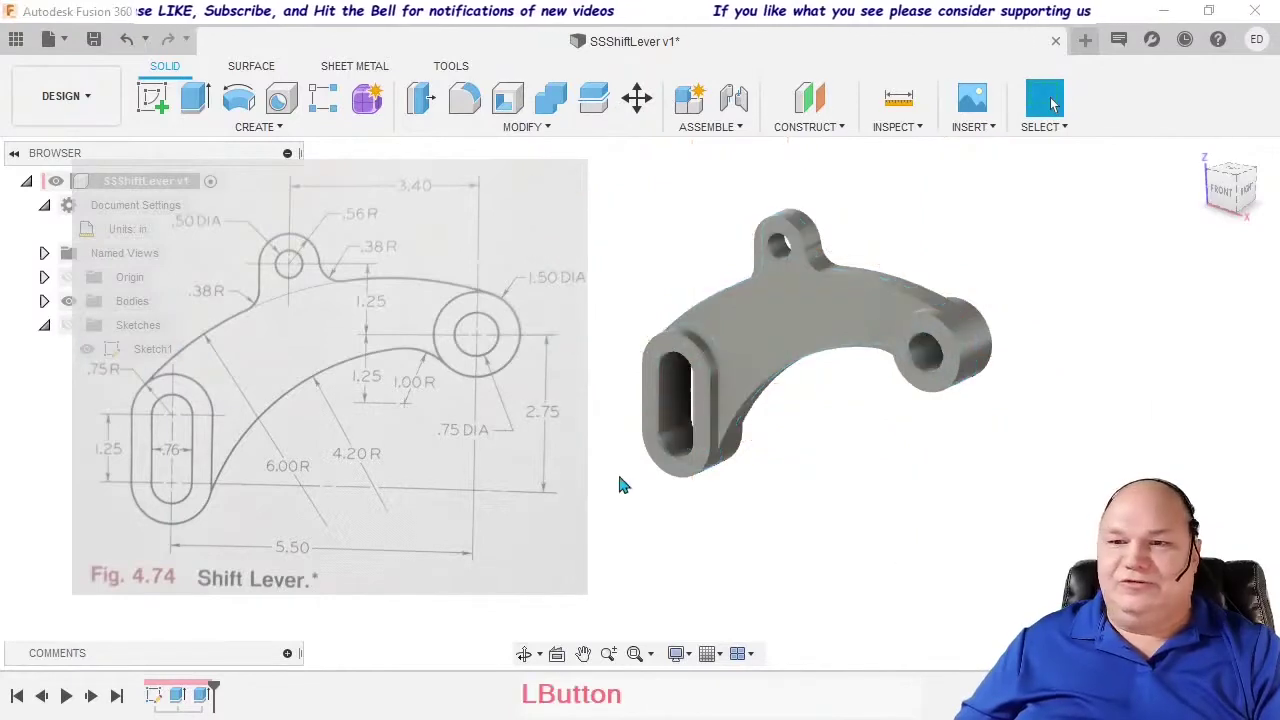
shift+middle_drag(849, 480, 893, 478)
key(Escape)
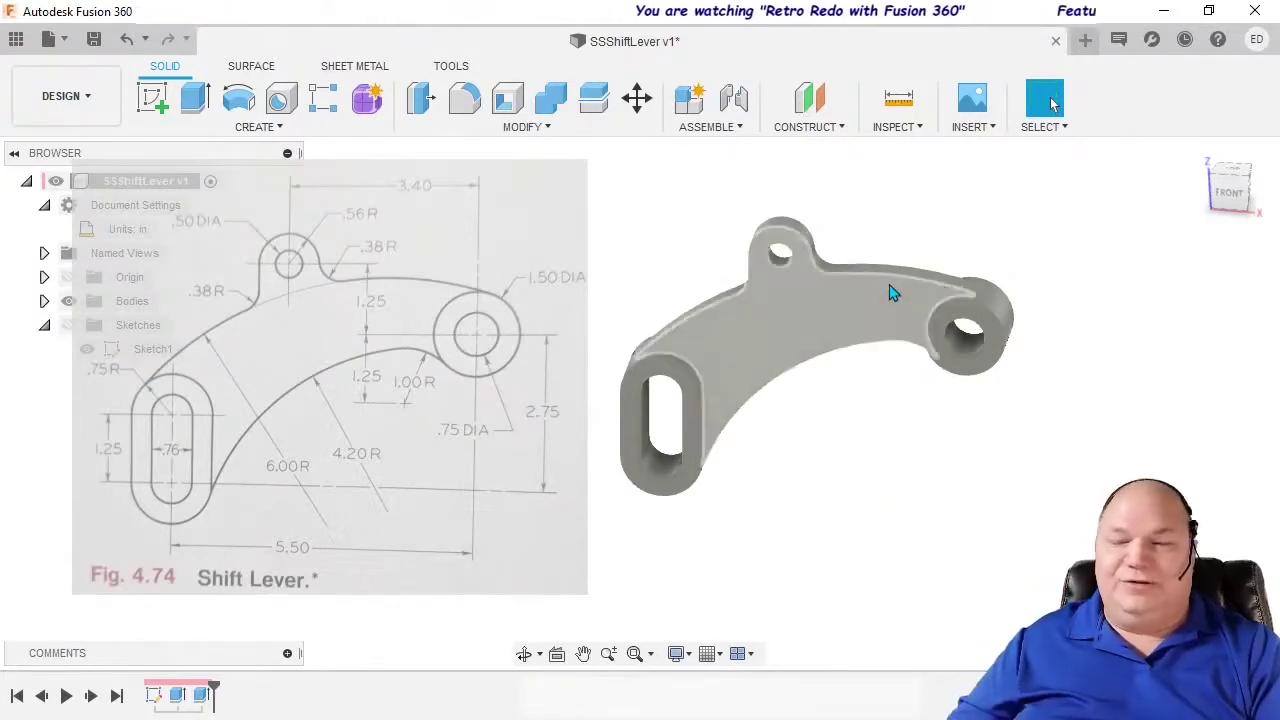
click(464, 97)
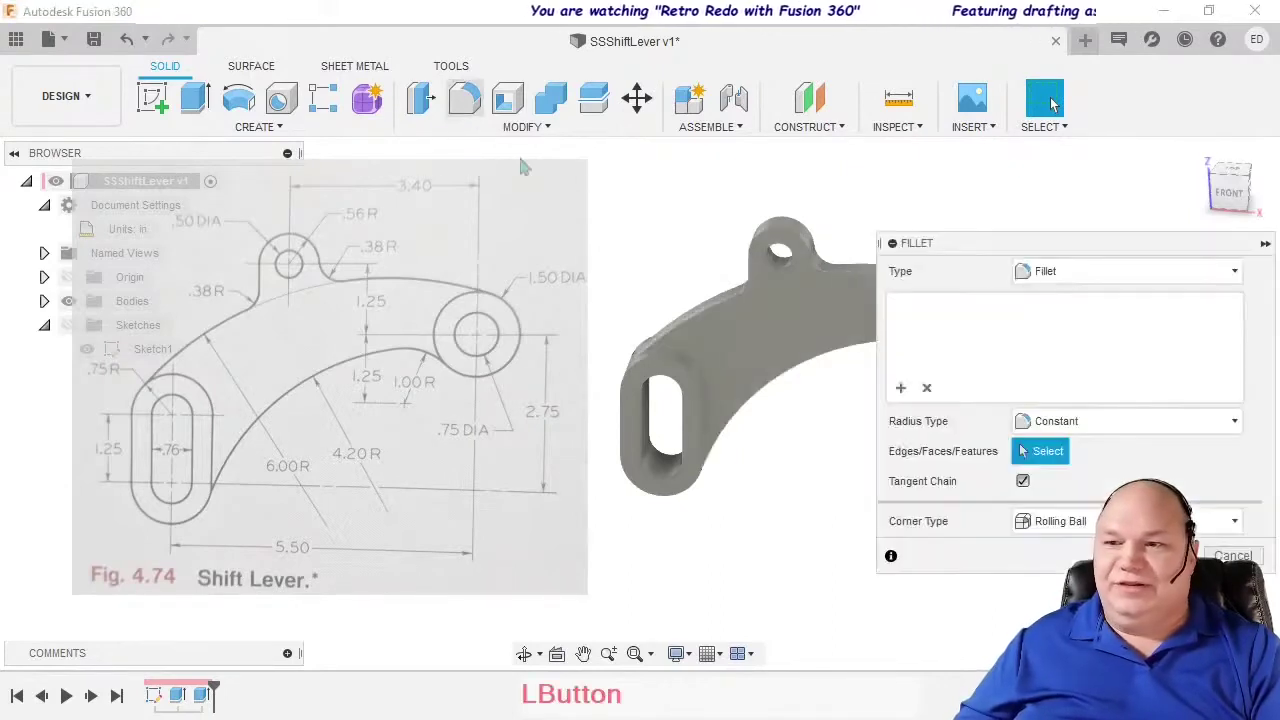
click(709, 314)
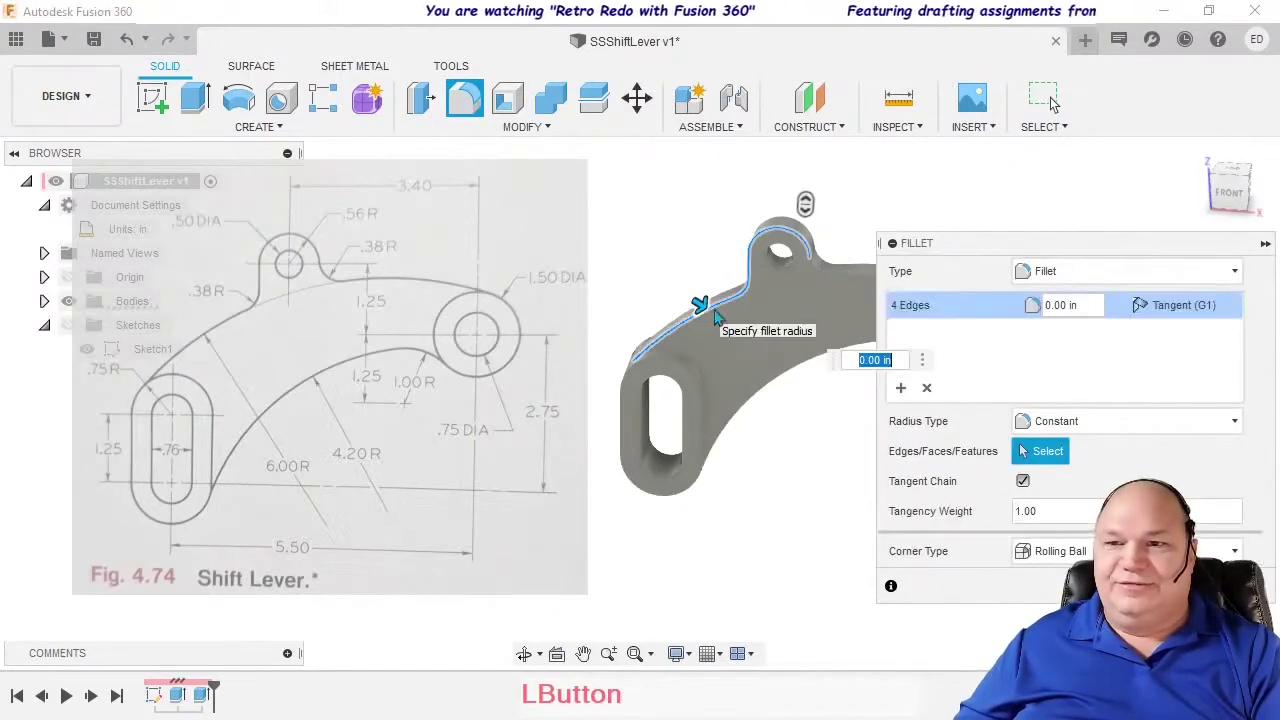
drag(1131, 242, 1138, 42)
click(1232, 377)
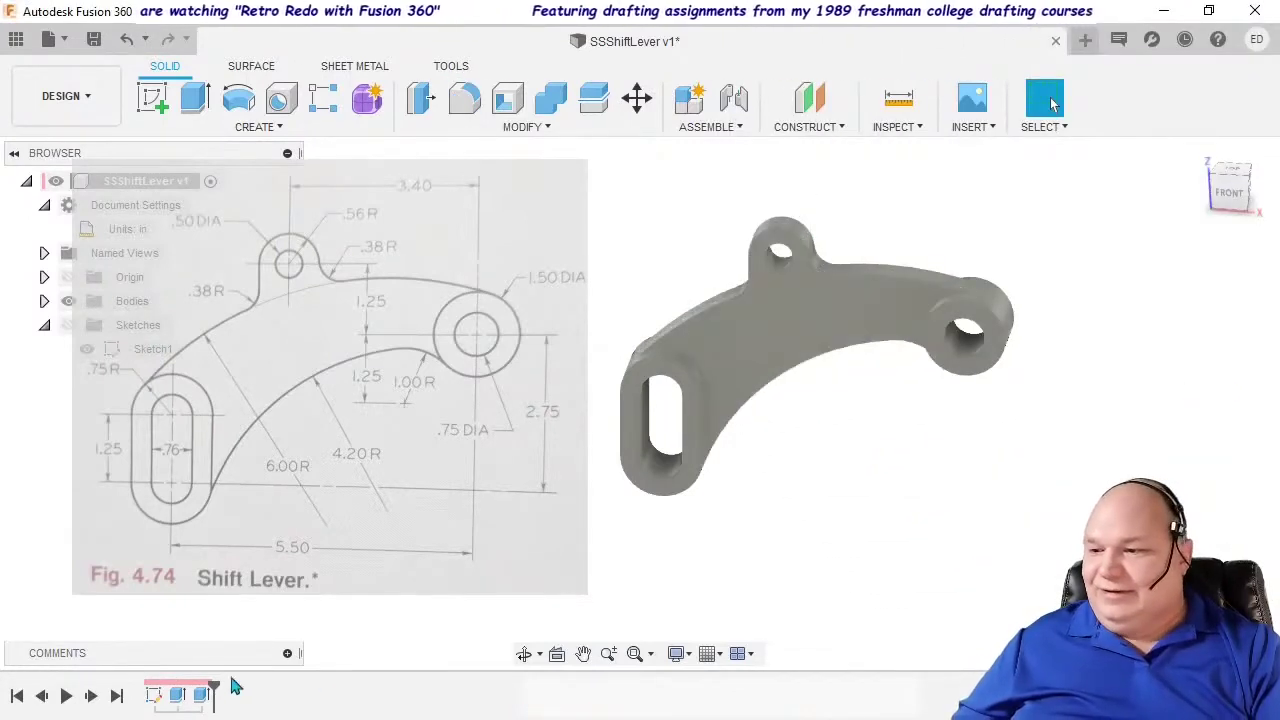
Step: Reopen the lever sketch and make the small boss's outer arc tangent to the .38 in fillet arc on the side facing the 1.50 in boss
double_click(153, 694)
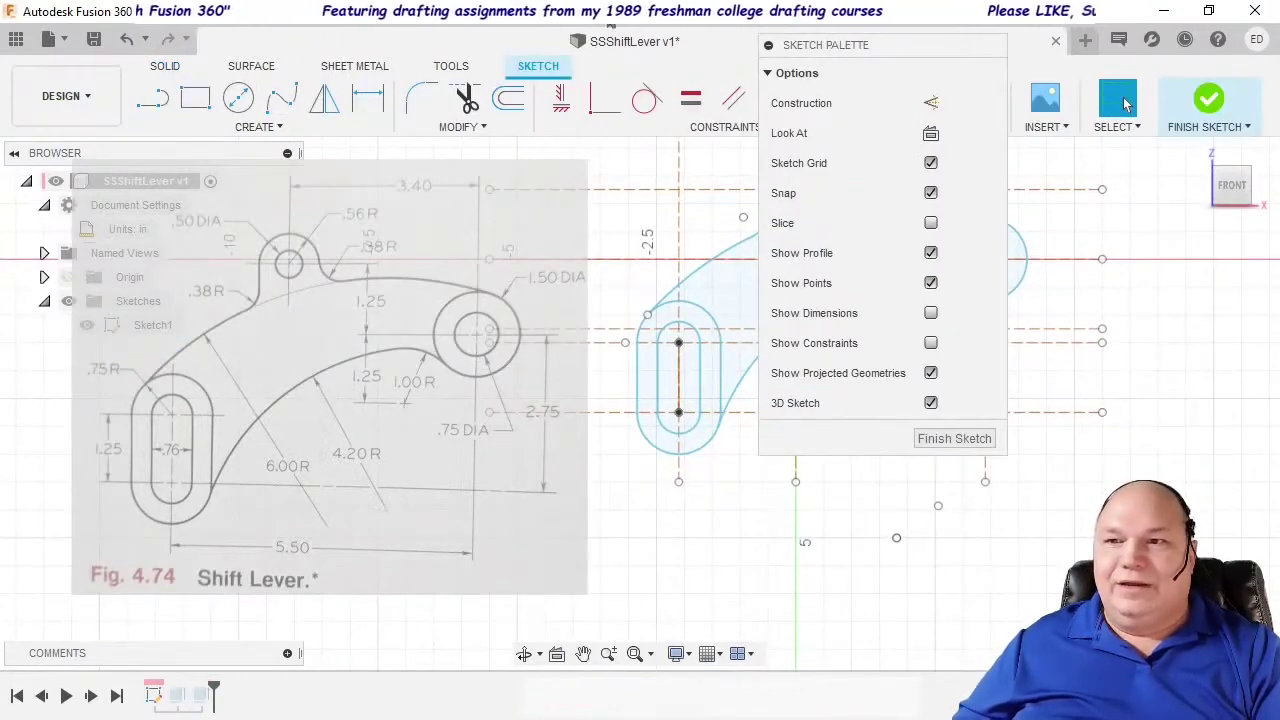
click(768, 44)
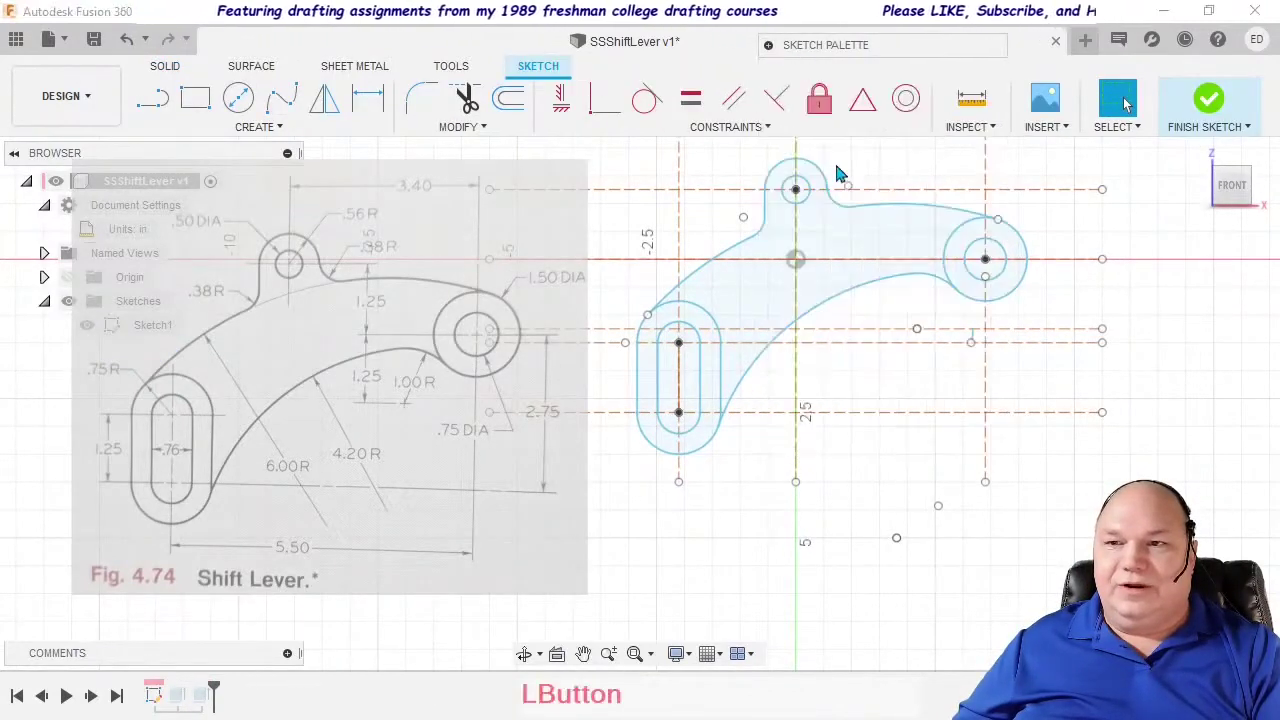
scroll(840, 214, down, 2)
scroll(840, 212, up, 8)
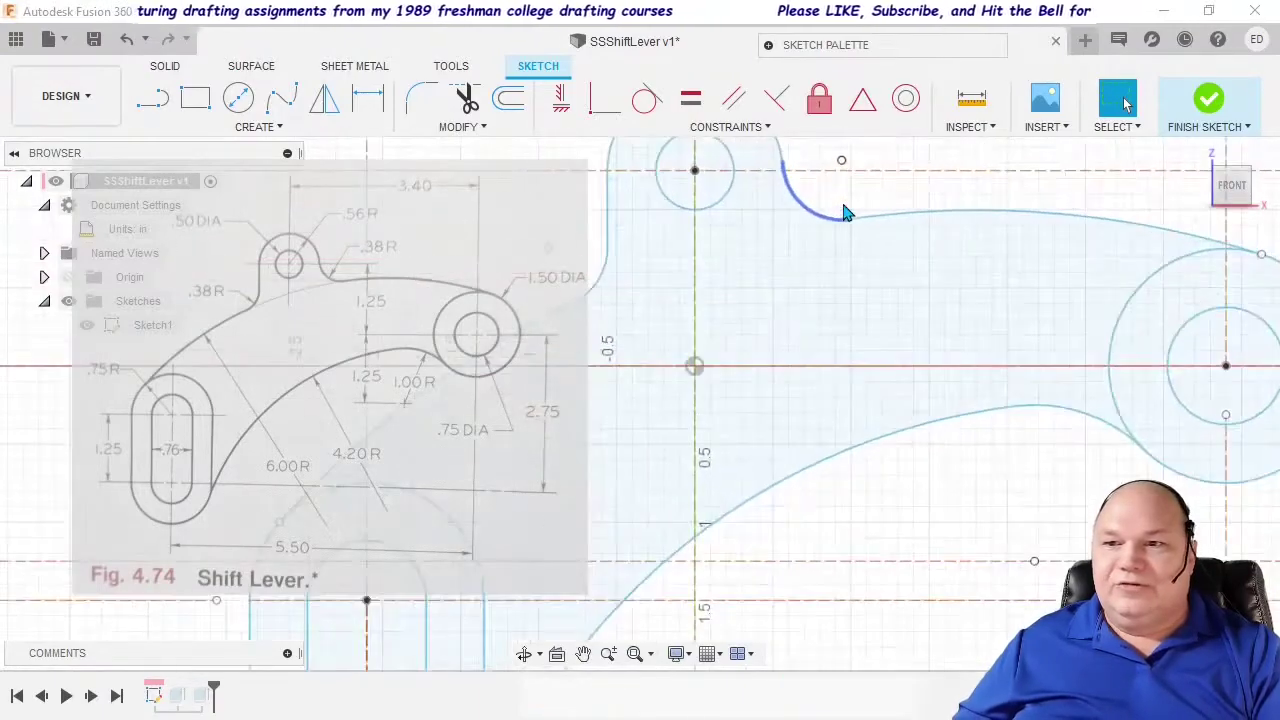
middle_drag(834, 206, 957, 369)
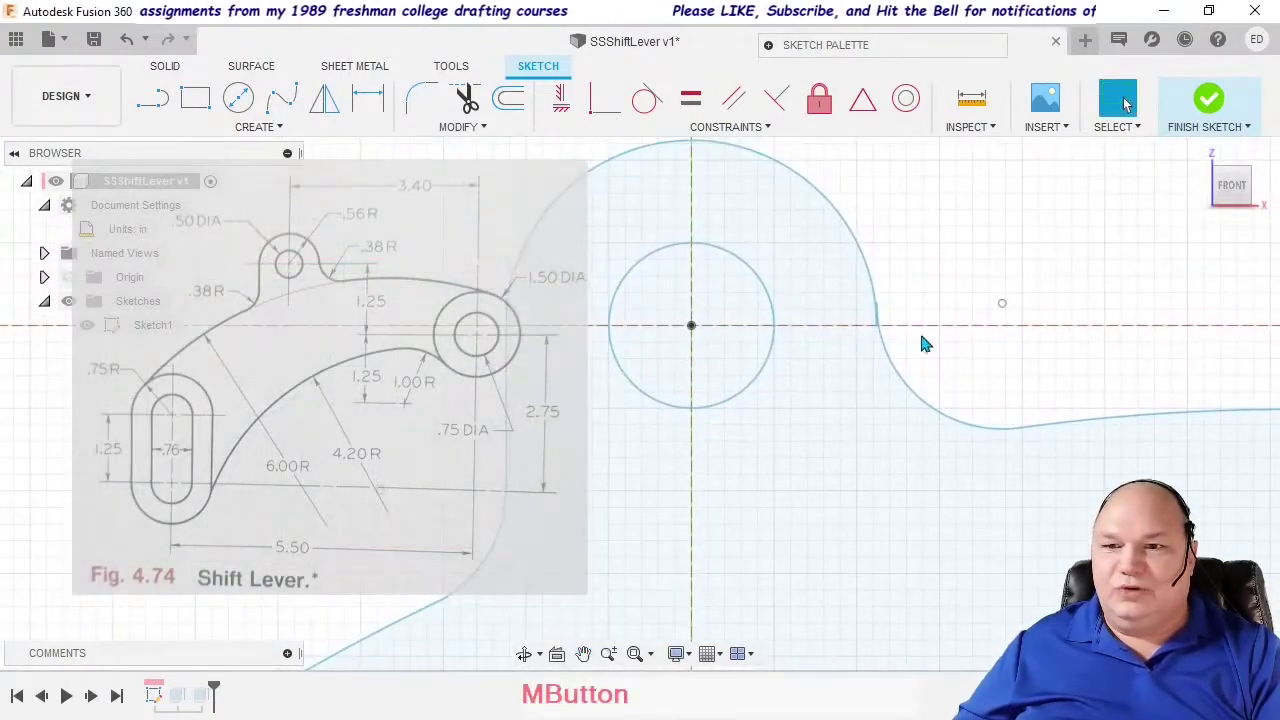
scroll(879, 312, up, 3)
scroll(877, 310, up, 8)
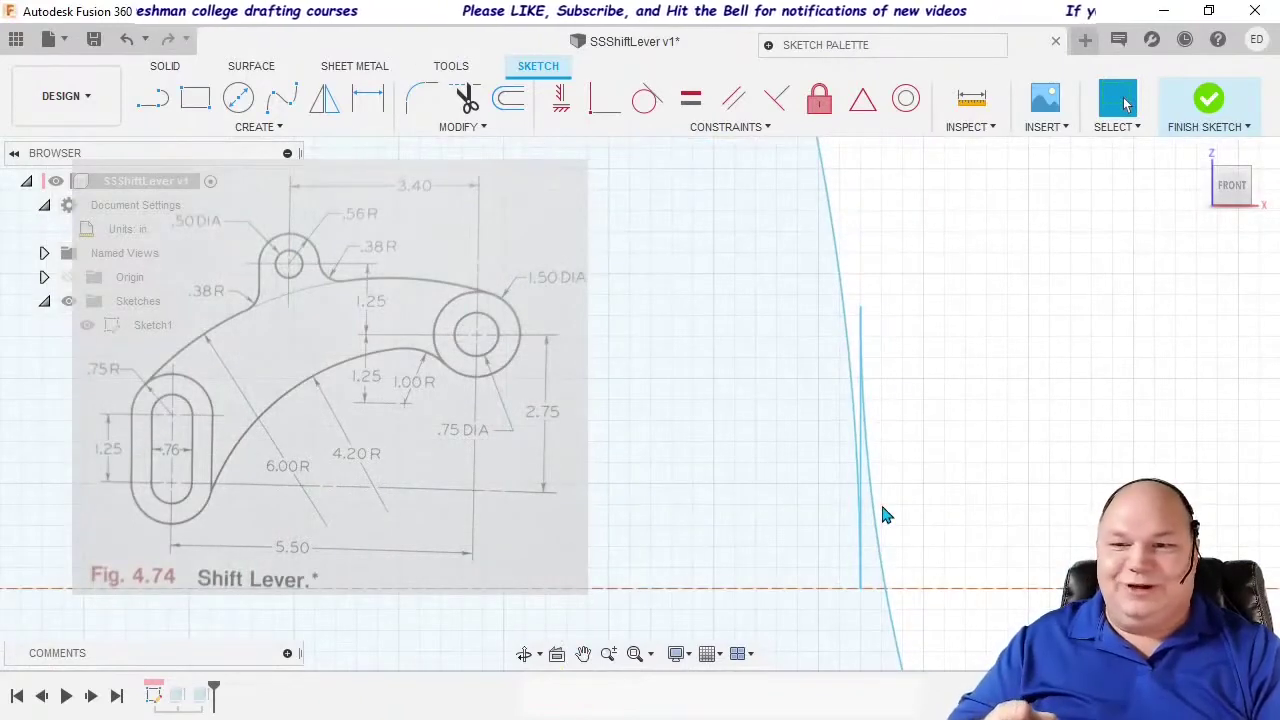
scroll(908, 514, down, 4)
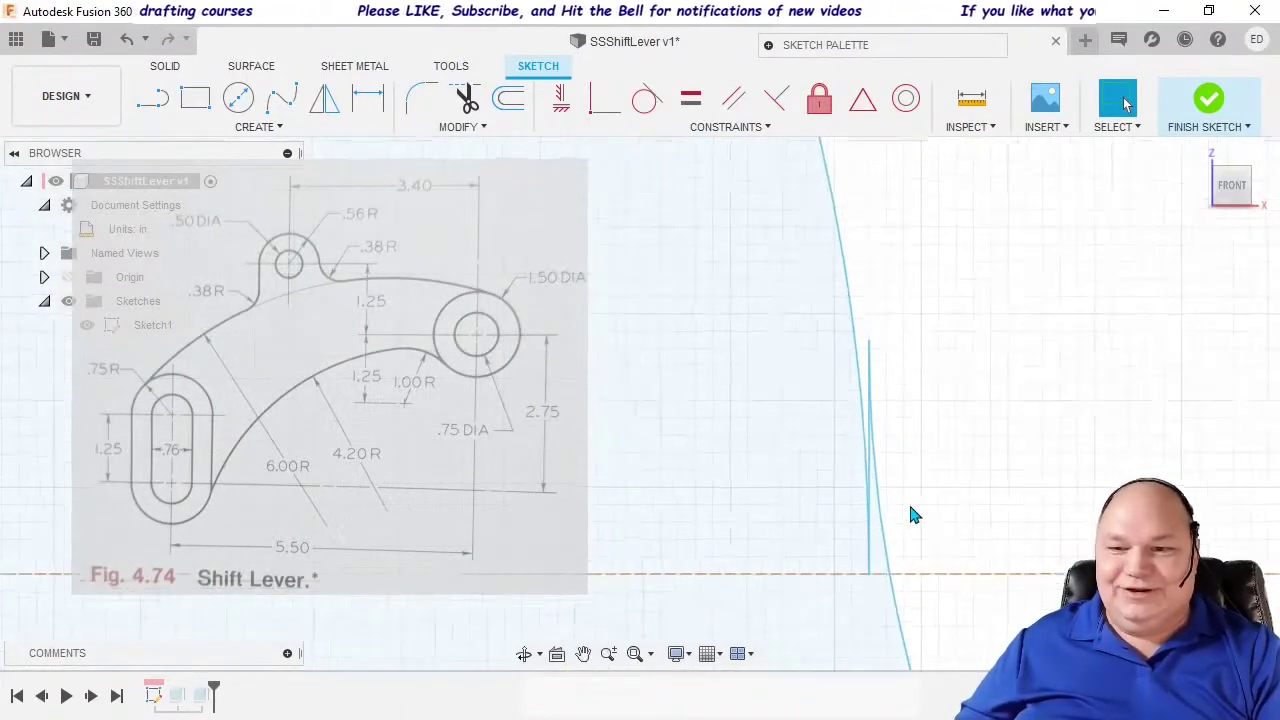
mouse_move(917, 517)
middle_down()
mouse_move(972, 448)
mouse_move(960, 303)
middle_up()
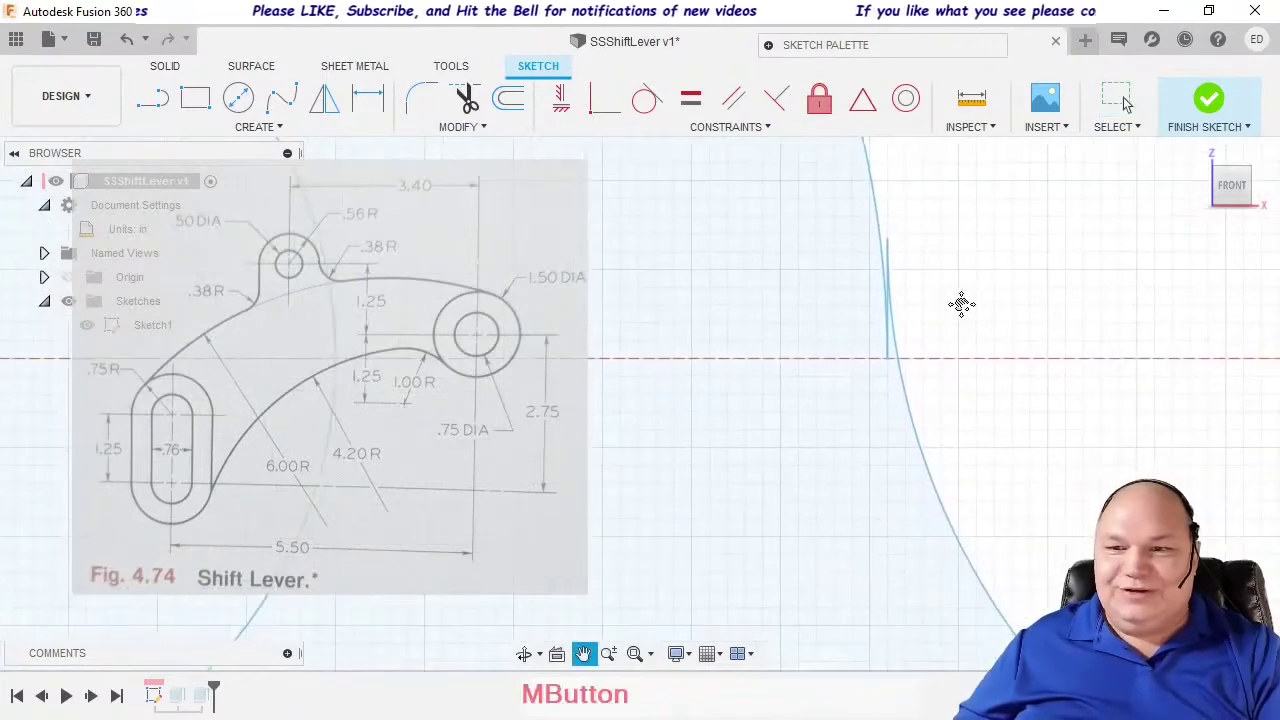
click(901, 356)
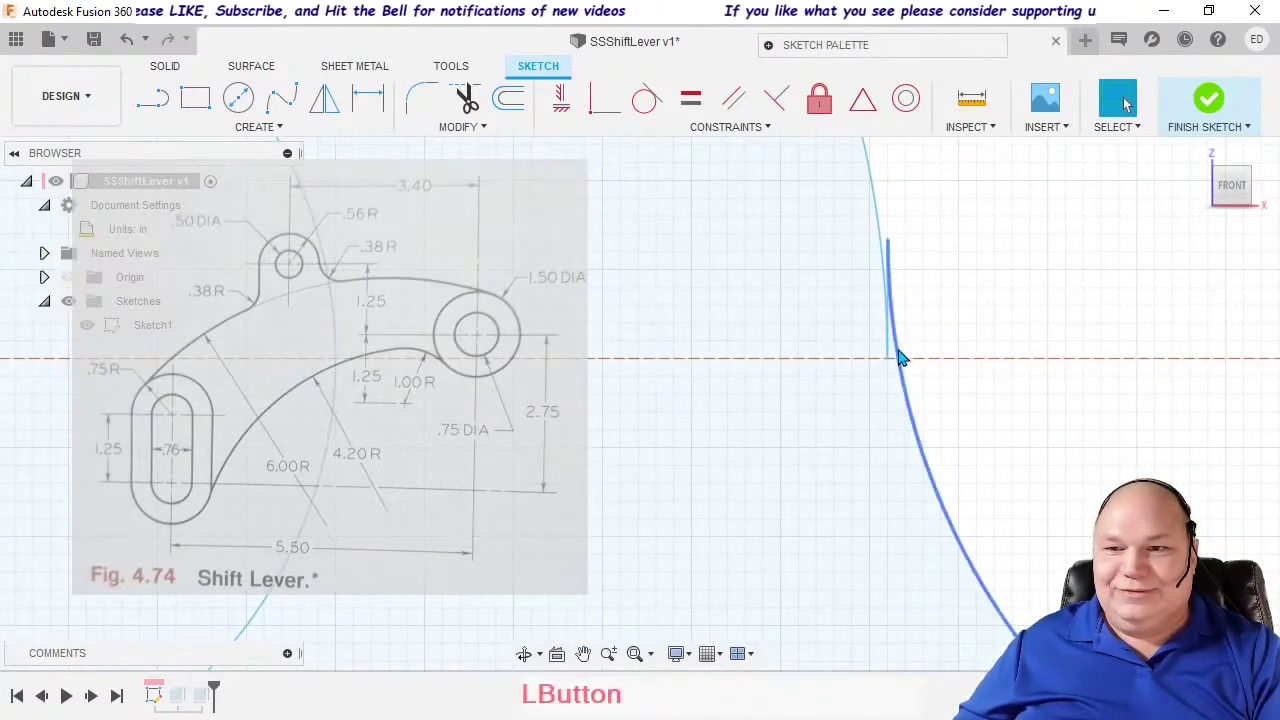
shift+click(882, 228)
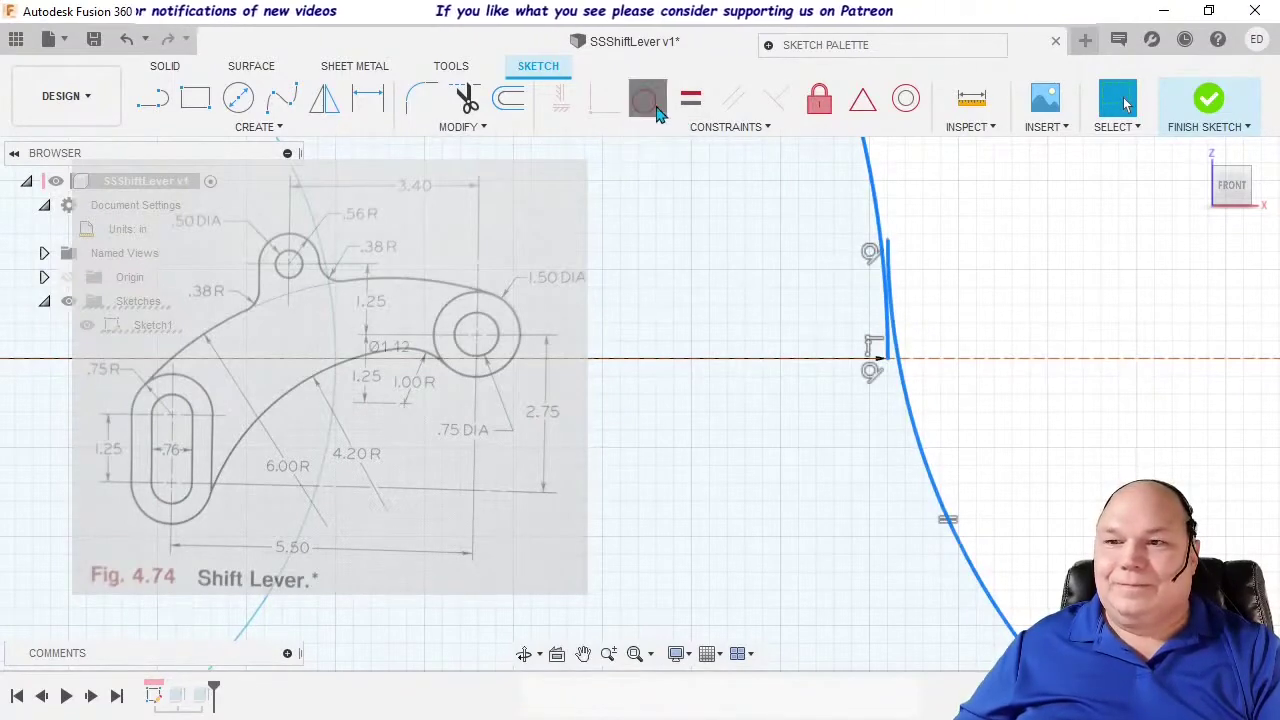
click(652, 106)
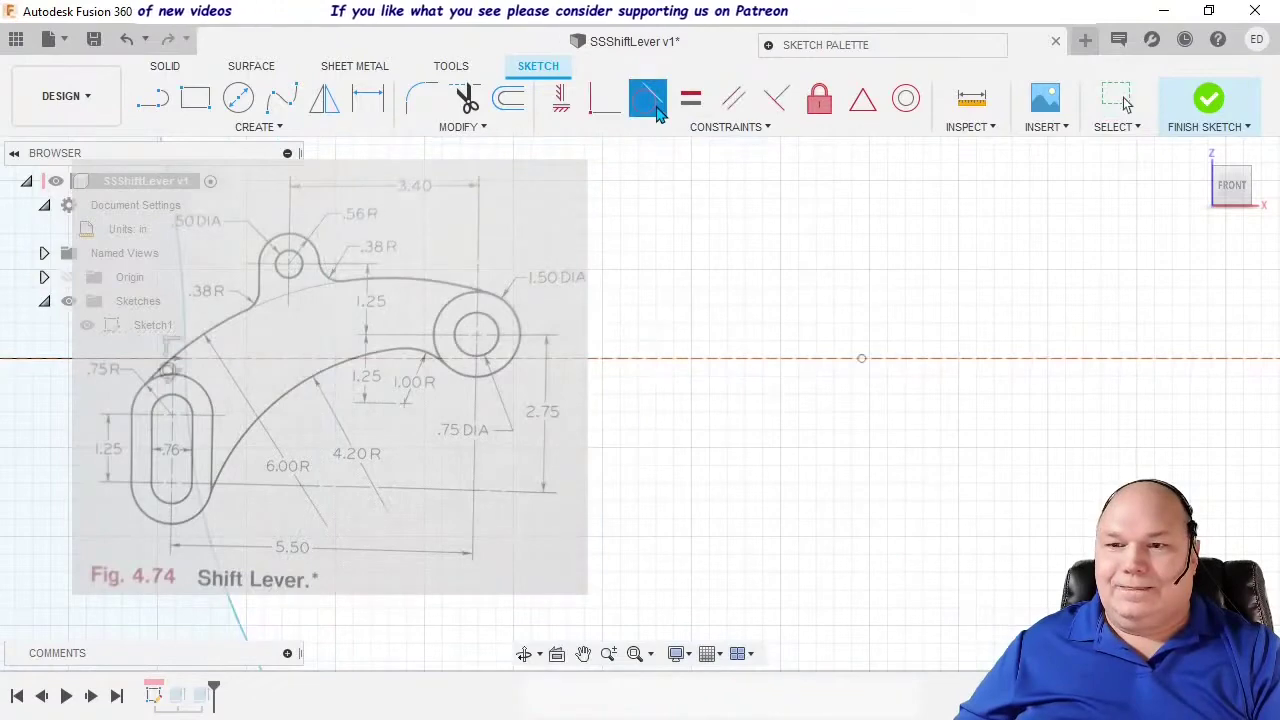
scroll(862, 355, down, 8)
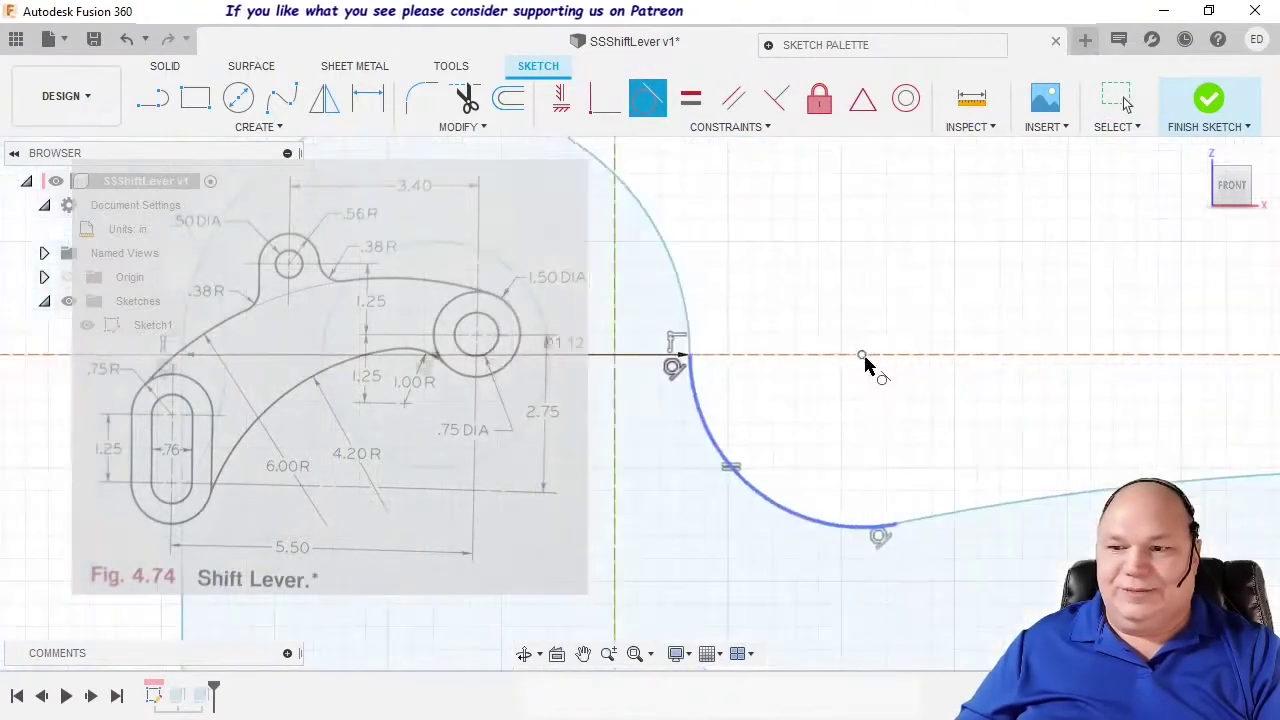
scroll(870, 373, up, 5)
mouse_move(766, 434)
middle_down()
mouse_move(1000, 345)
mouse_move(1040, 343)
middle_up()
scroll(1040, 343, up, 5)
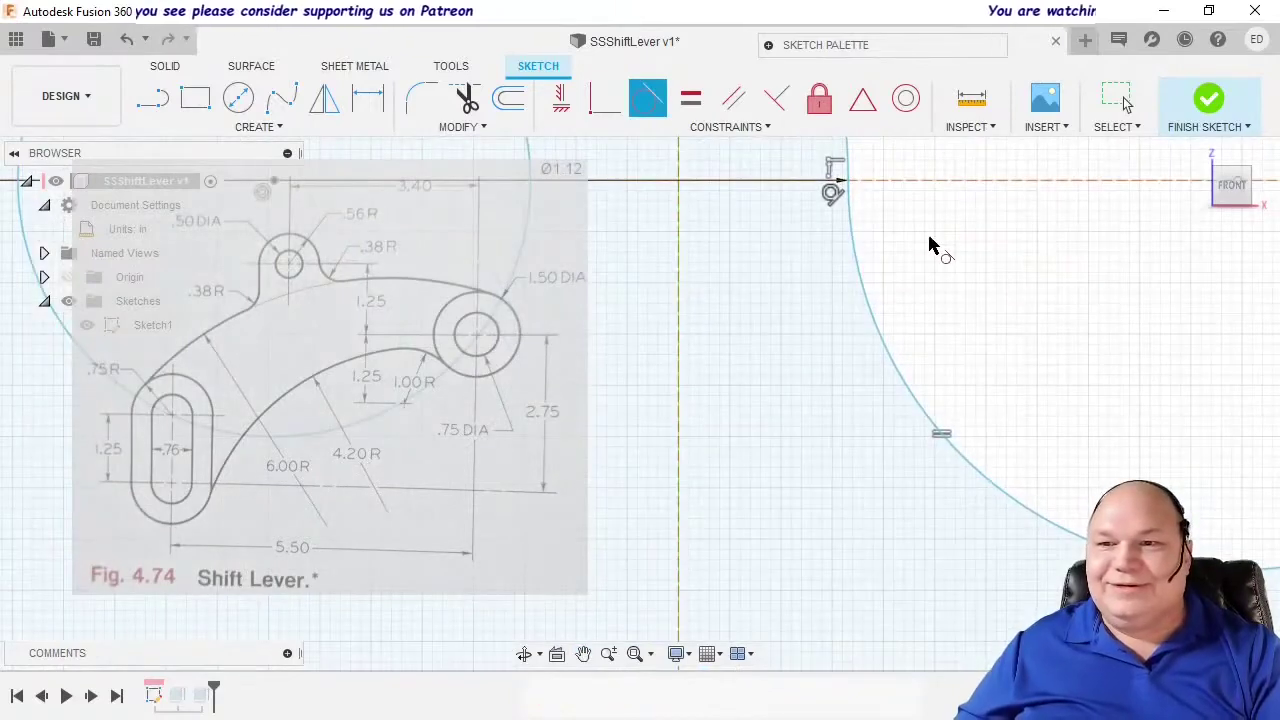
scroll(966, 305, down, 4)
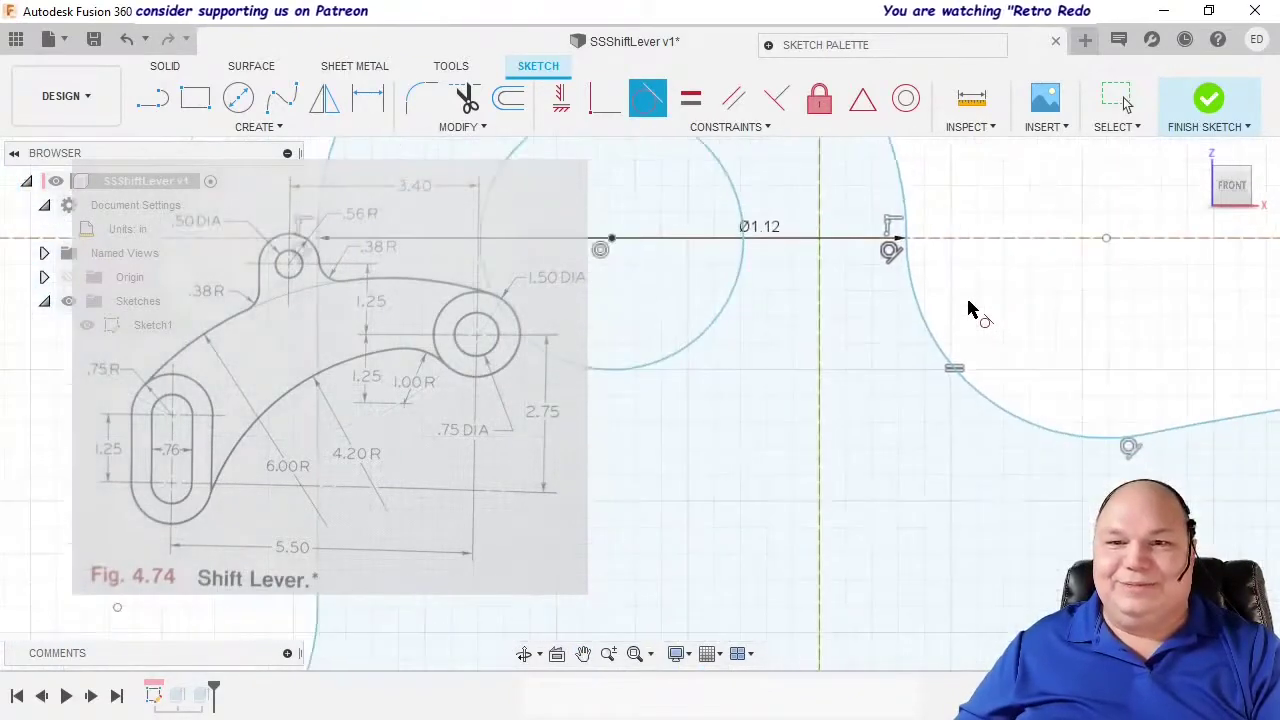
Step: Finish editing the lever sketch and return to the solid lever
scroll(971, 316, down, 4)
mouse_move(1029, 280)
shift+middle_down()
mouse_move(960, 280)
mouse_move(1014, 443)
mouse_move(1043, 457)
mouse_move(1114, 271)
shift+middle_up()
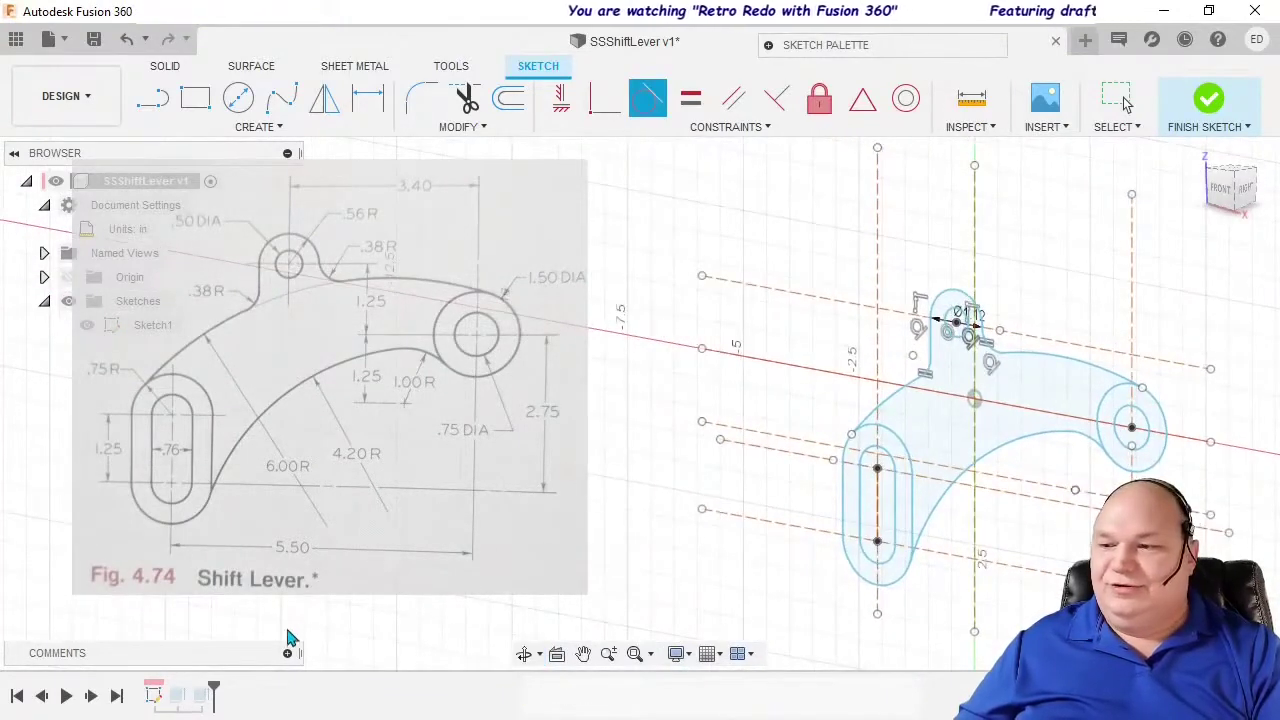
click(1177, 130)
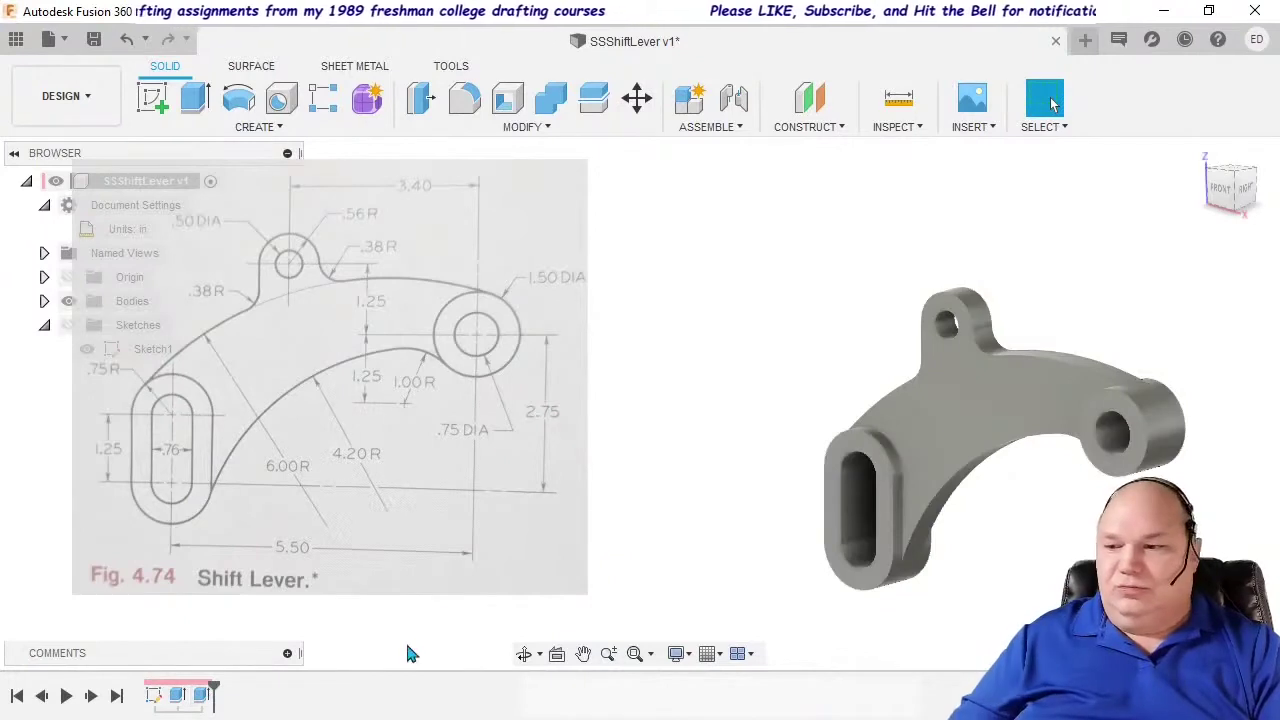
Step: Try suppressing the first extrusion, which forms the lever web, and undo the suppression
click(178, 697)
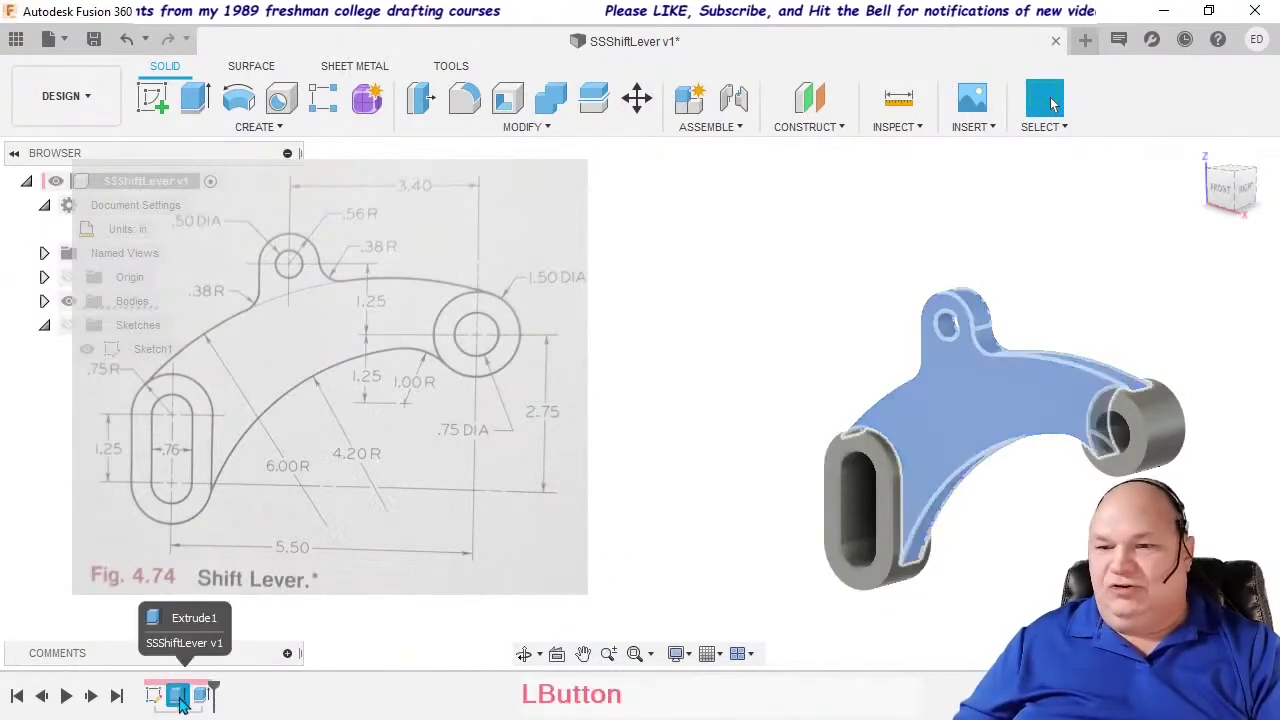
right_click(180, 700)
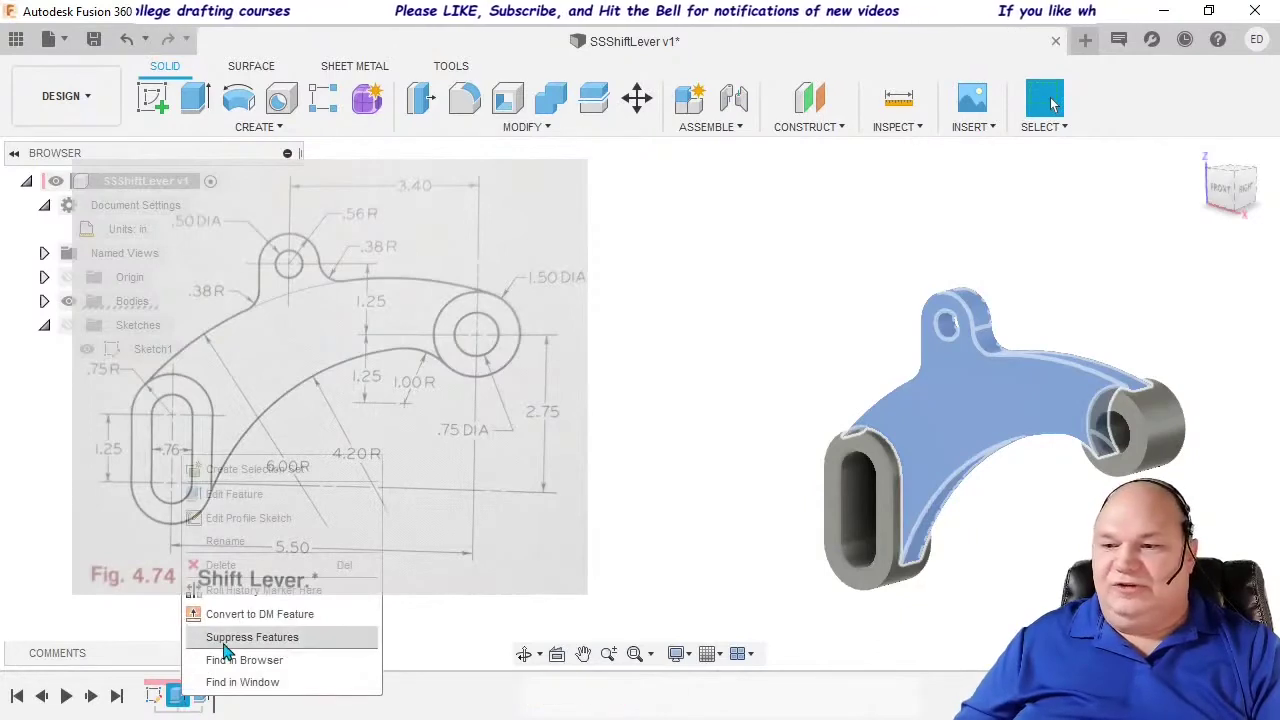
click(224, 646)
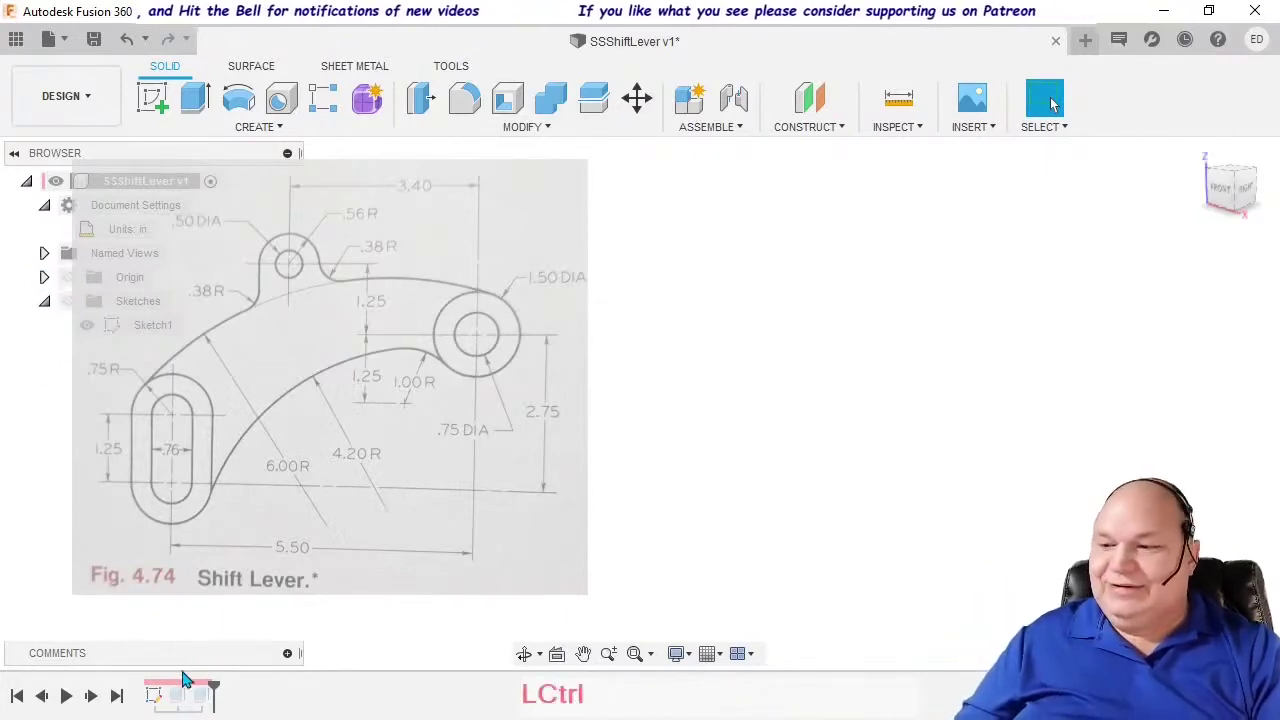
key(ctrl+z)
middle_drag(767, 507, 691, 386)
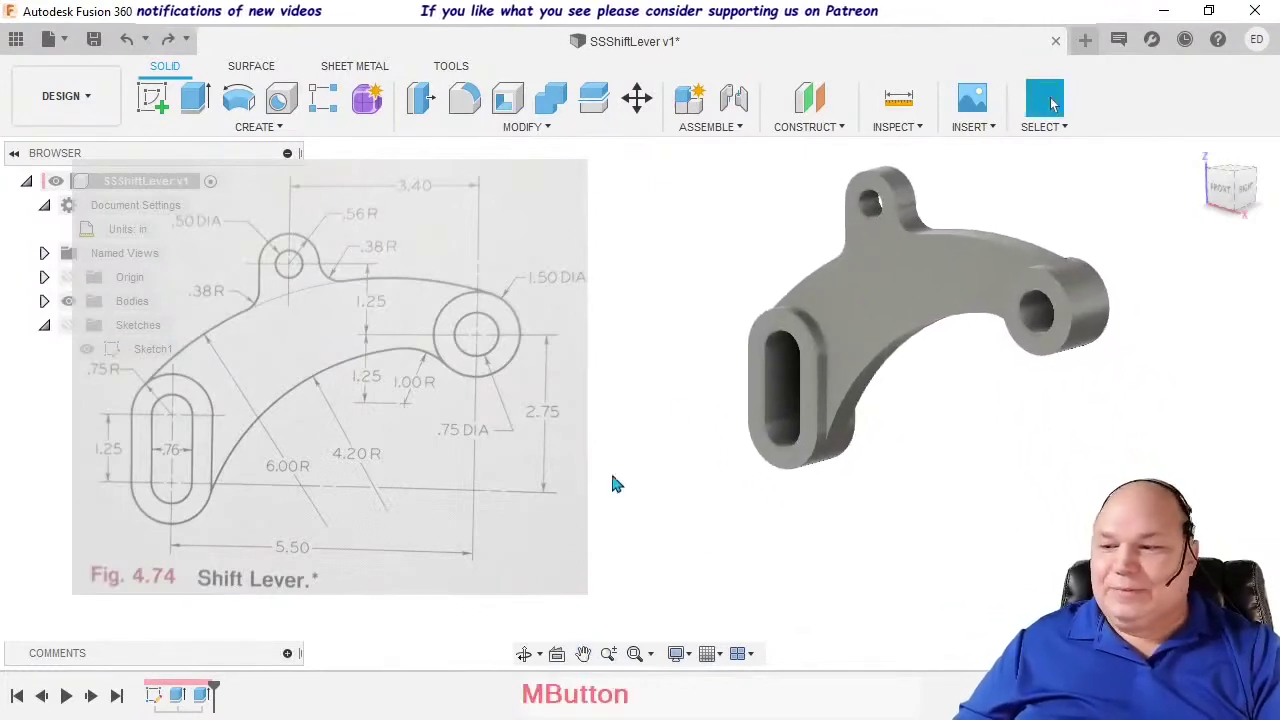
Step: Suppress the extrusion of the slot ring and 1.50 in boss to check the lever without it, and unsuppress it
right_click(200, 700)
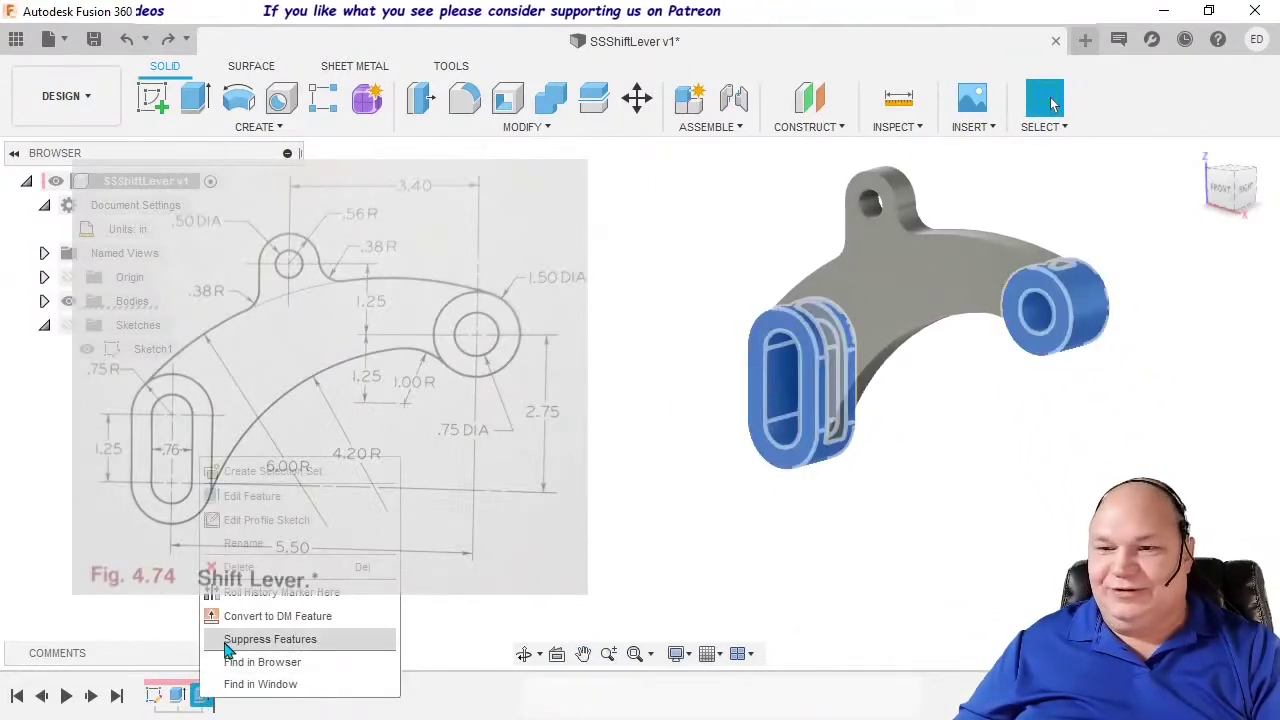
click(262, 639)
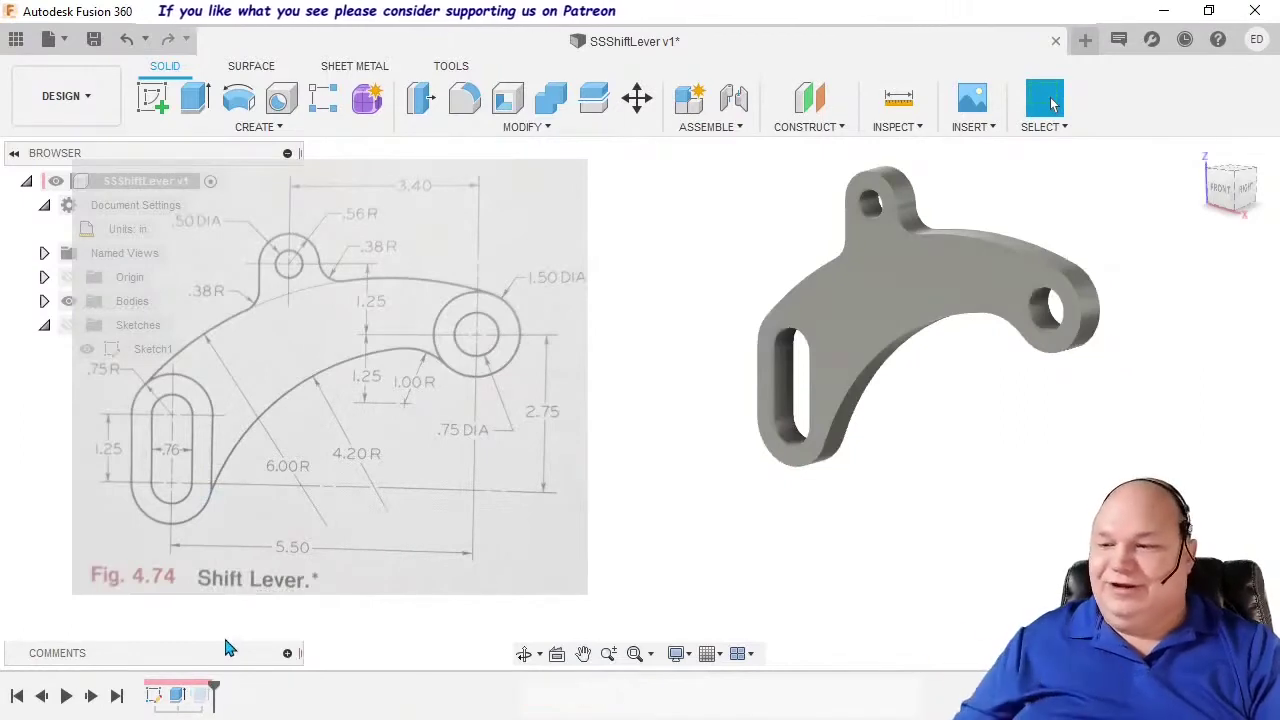
right_click(203, 692)
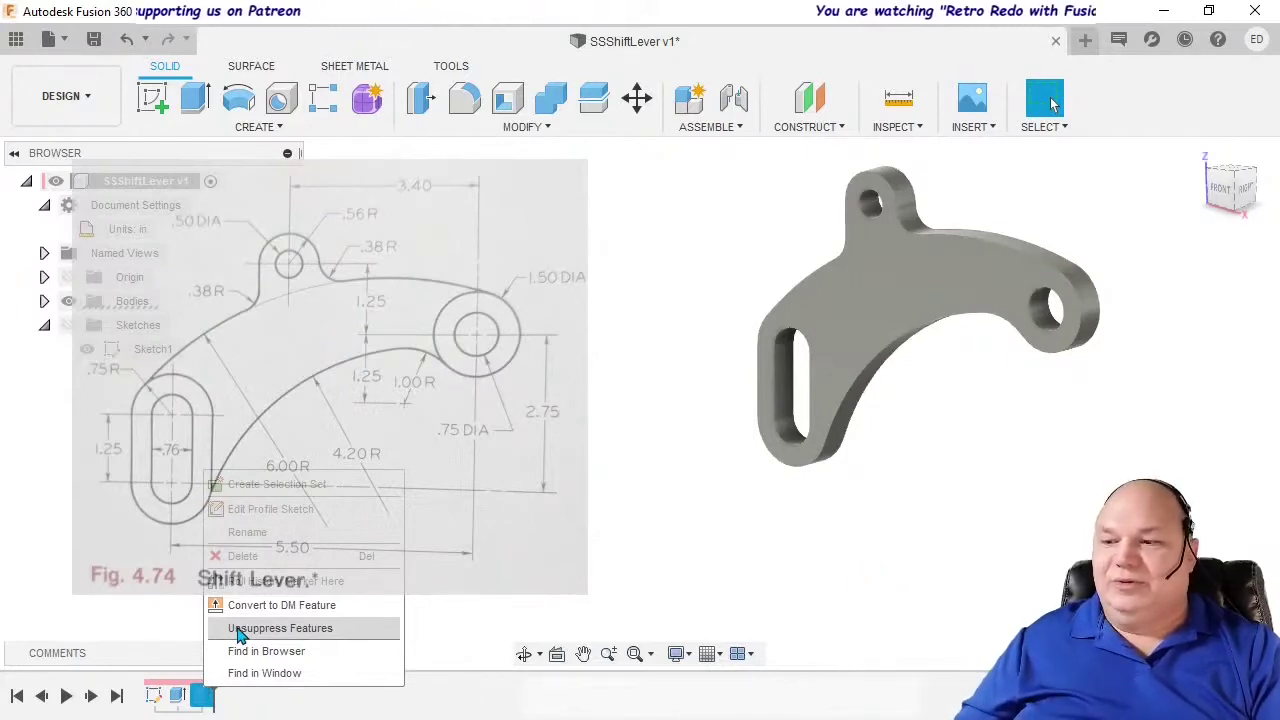
click(240, 630)
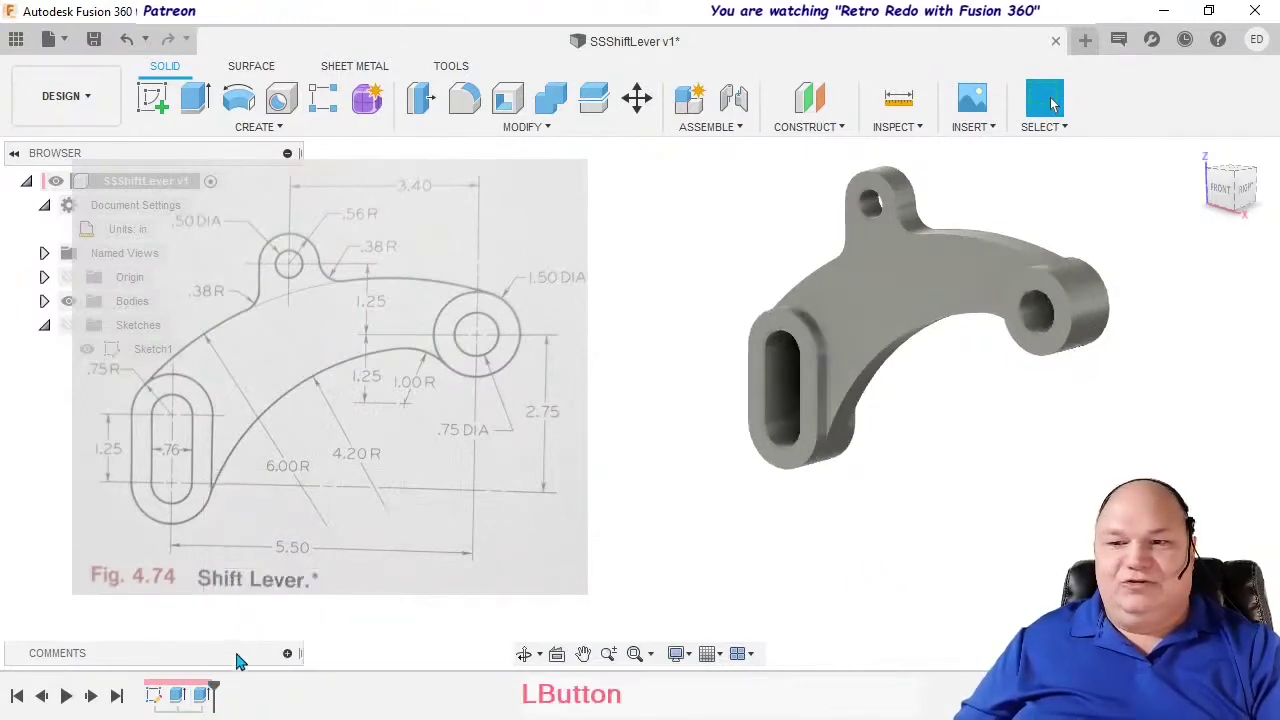
click(878, 308)
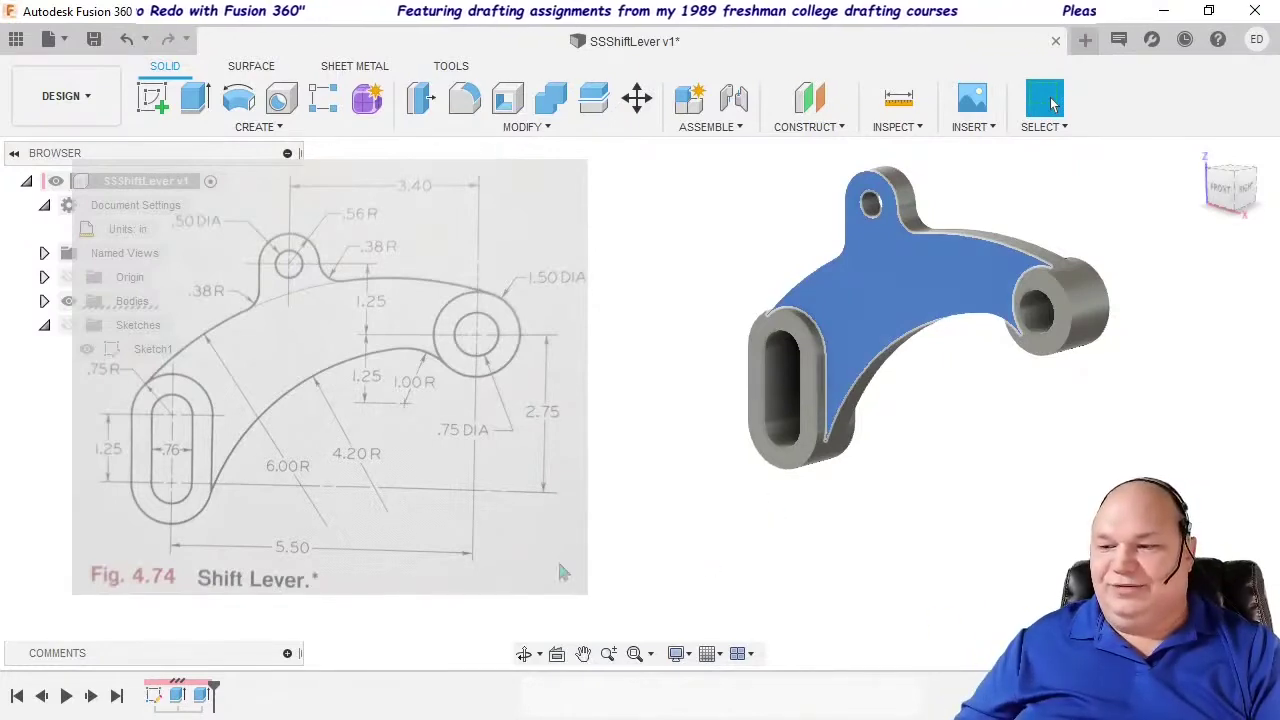
click(891, 478)
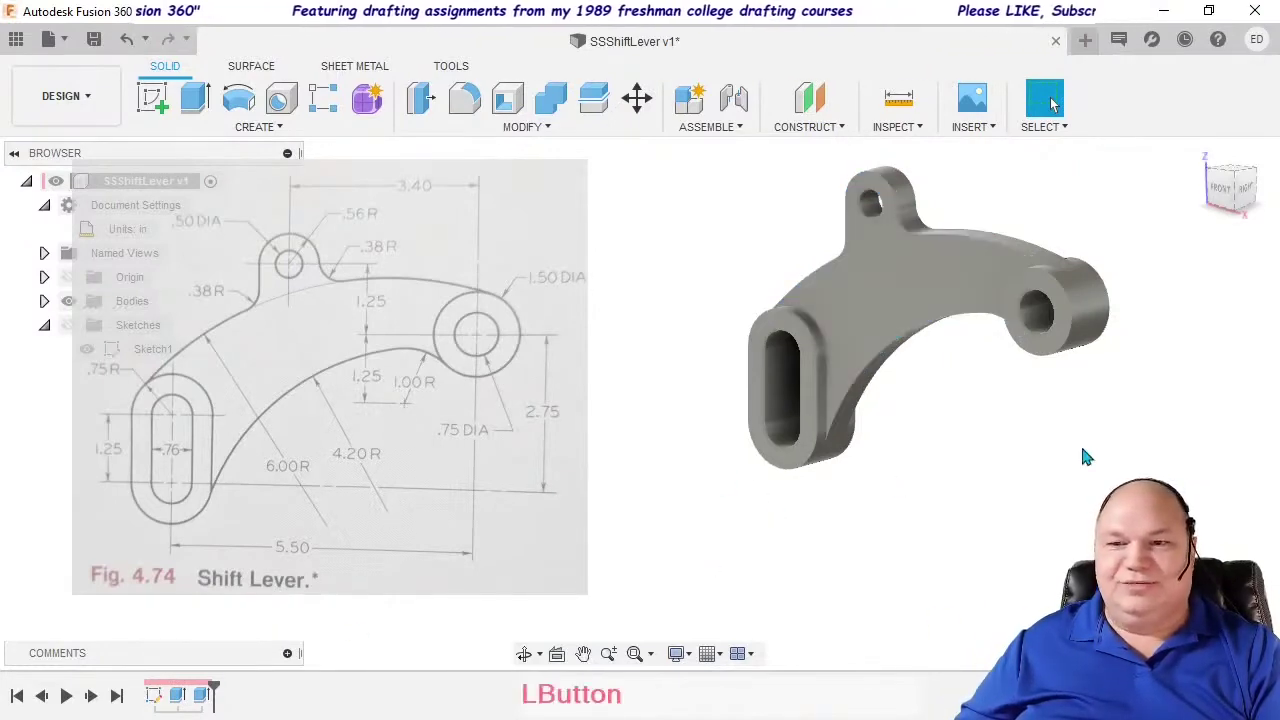
Step: Start a constant-radius fillet and select the upper and lower outline edges on both the front and back of the lever web
click(464, 97)
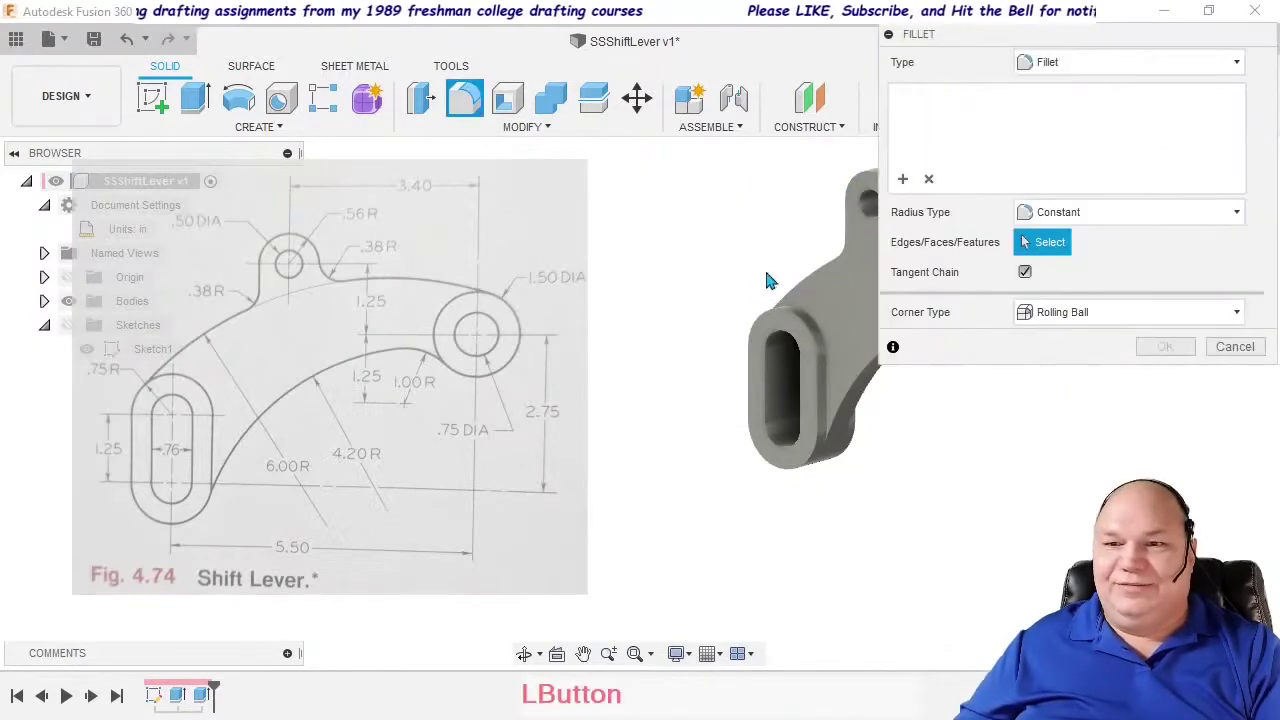
drag(1006, 44, 448, 247)
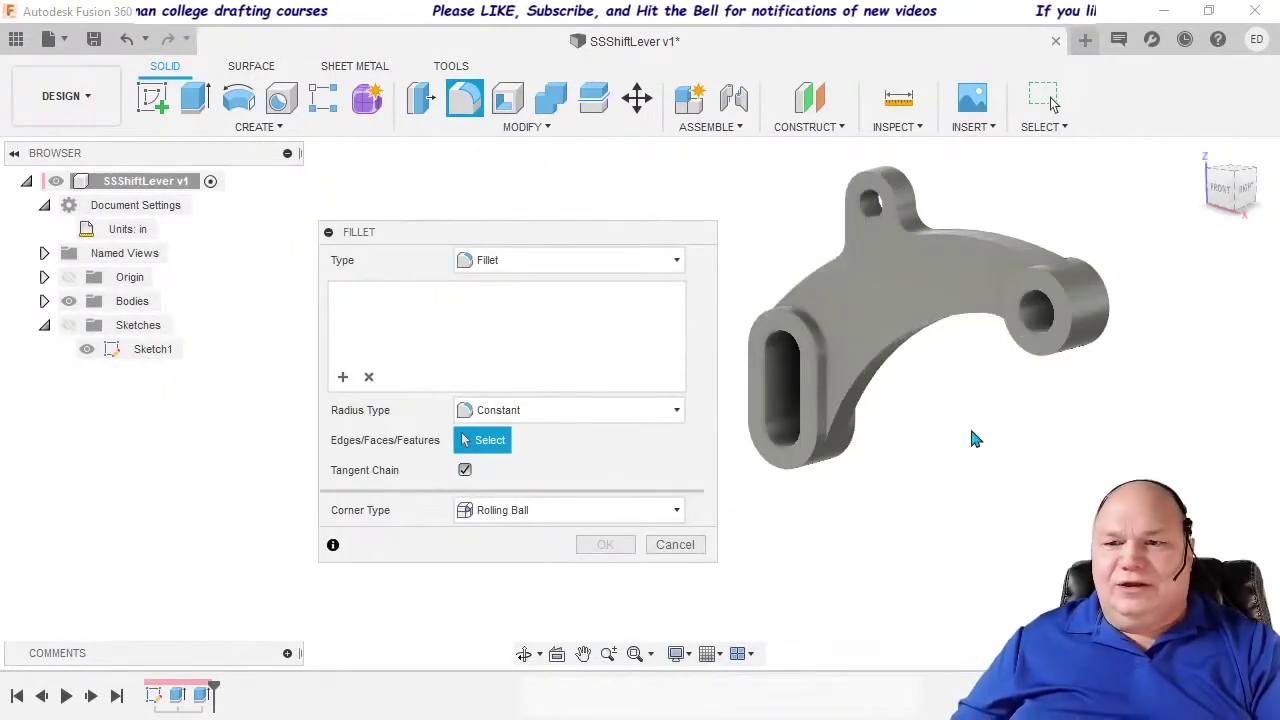
shift+middle_drag(971, 437, 1010, 458)
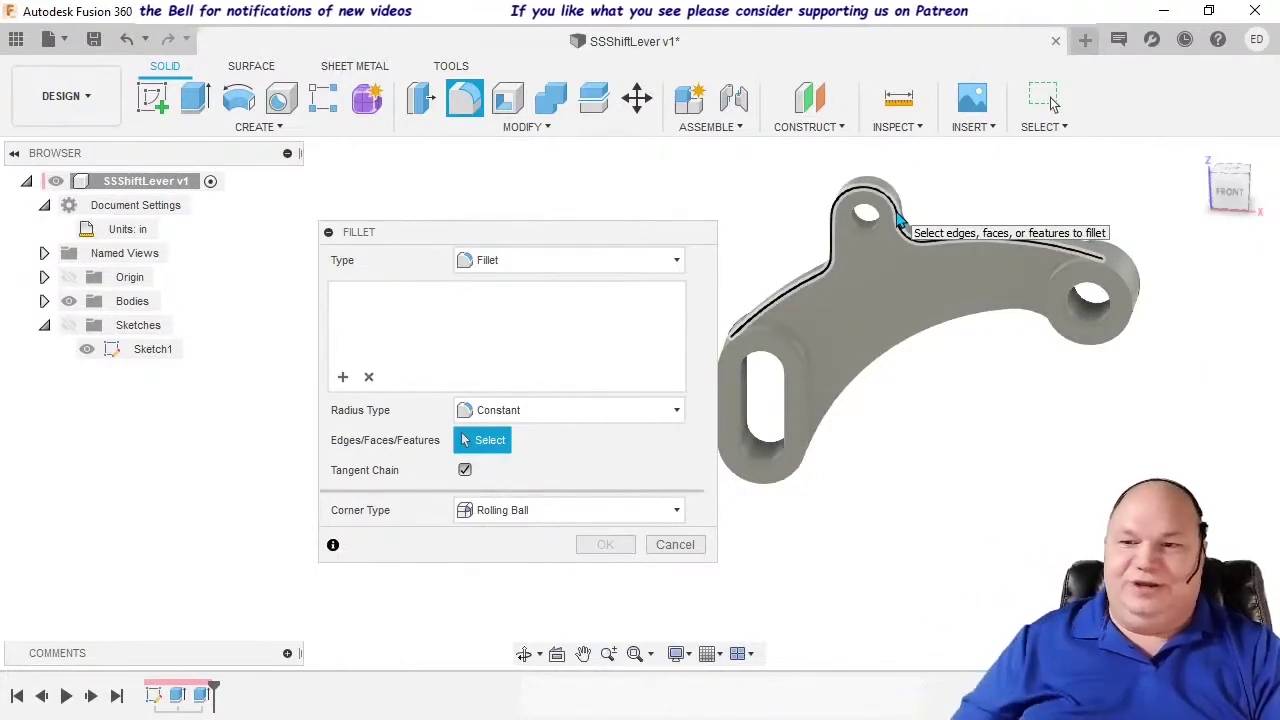
click(900, 212)
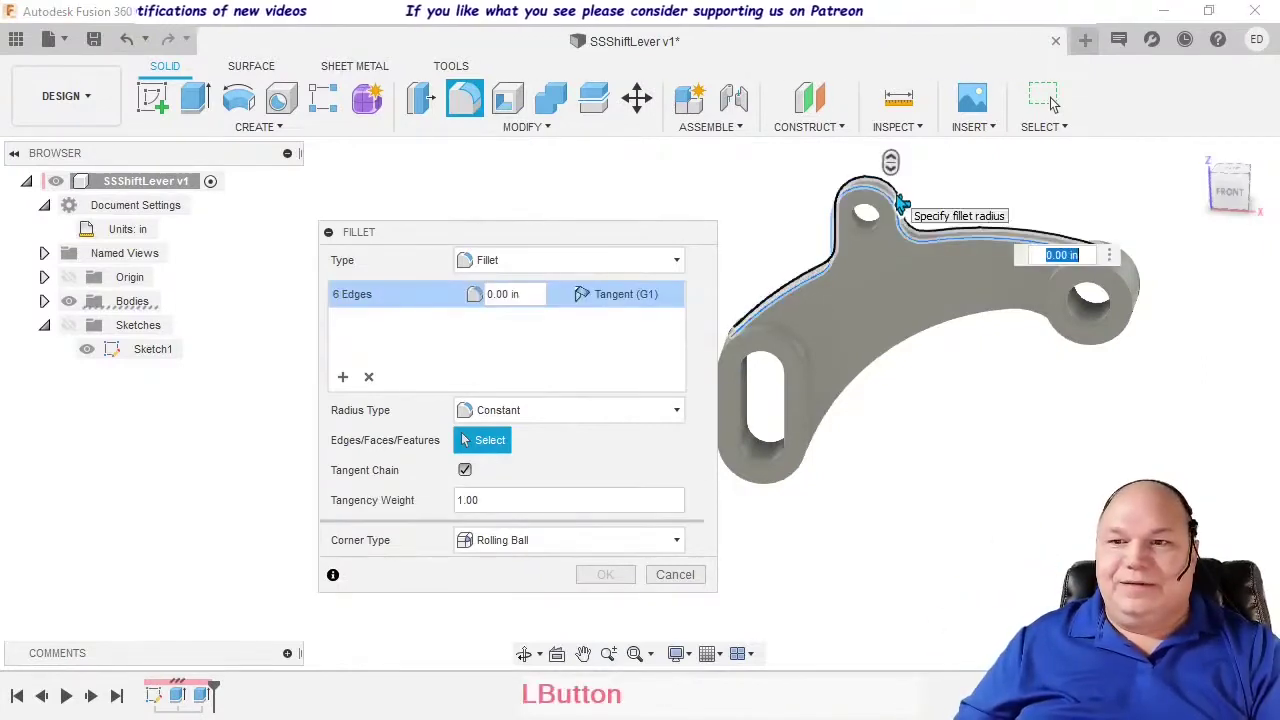
click(897, 197)
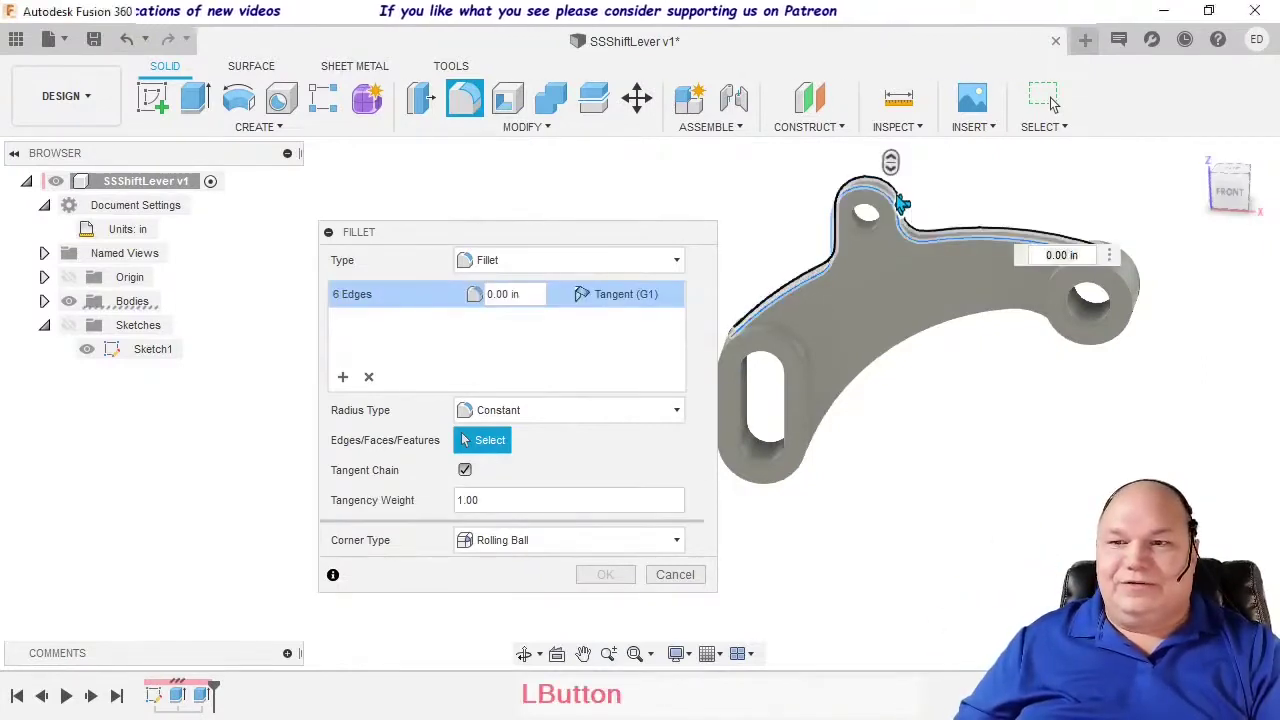
click(912, 352)
shift+middle_drag(963, 414, 924, 358)
click(925, 361)
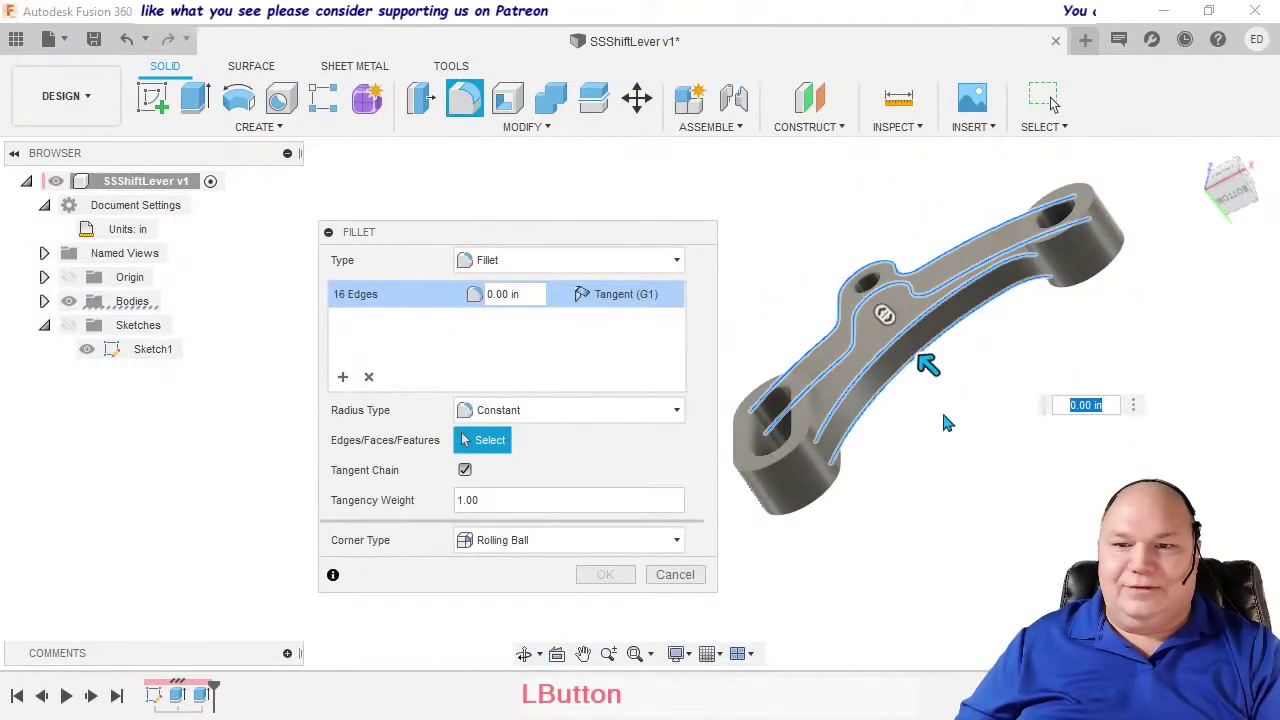
shift+middle_drag(946, 423, 909, 551)
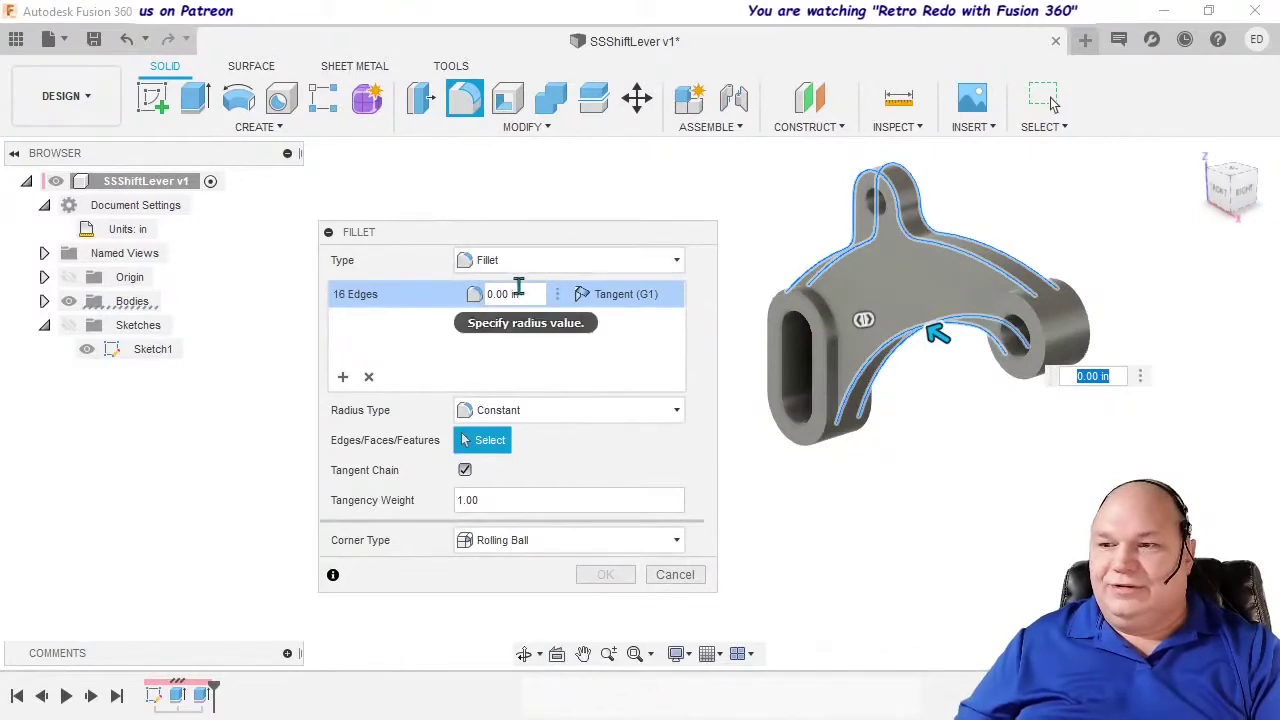
Step: Try a 0.5 in fillet radius on the selected lever web edges
click(537, 293)
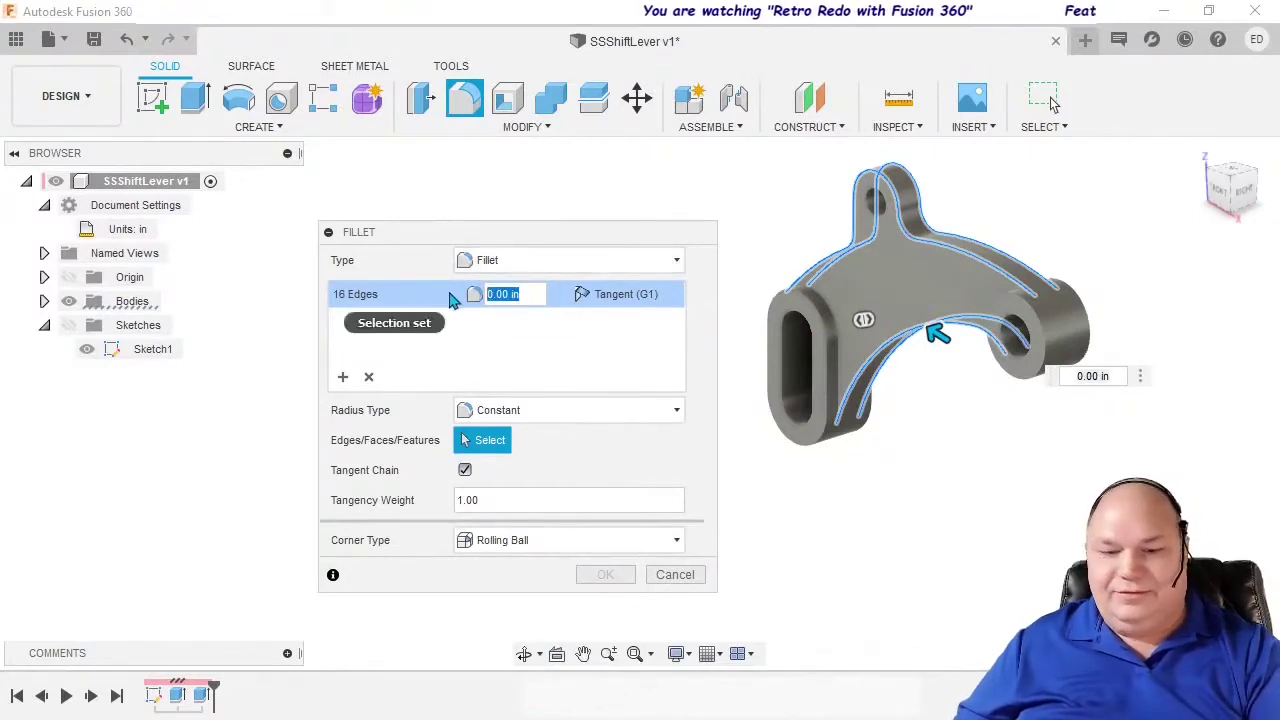
text(.5)
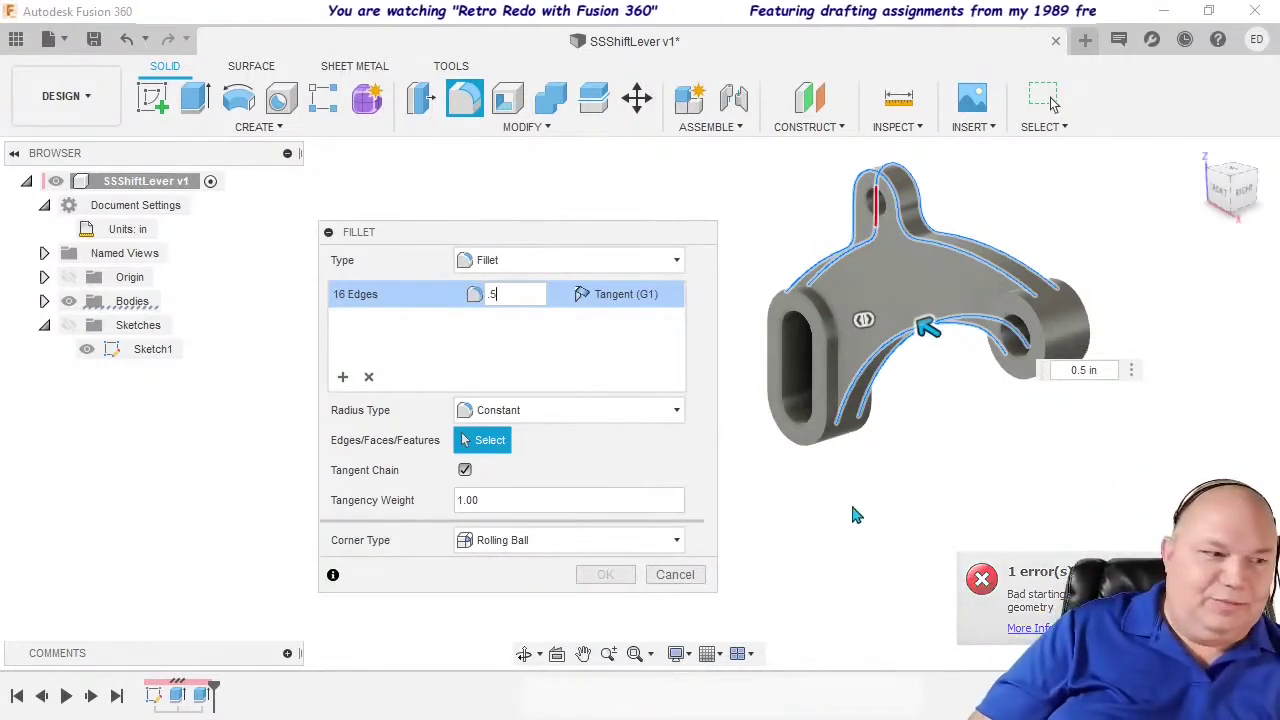
click(1030, 628)
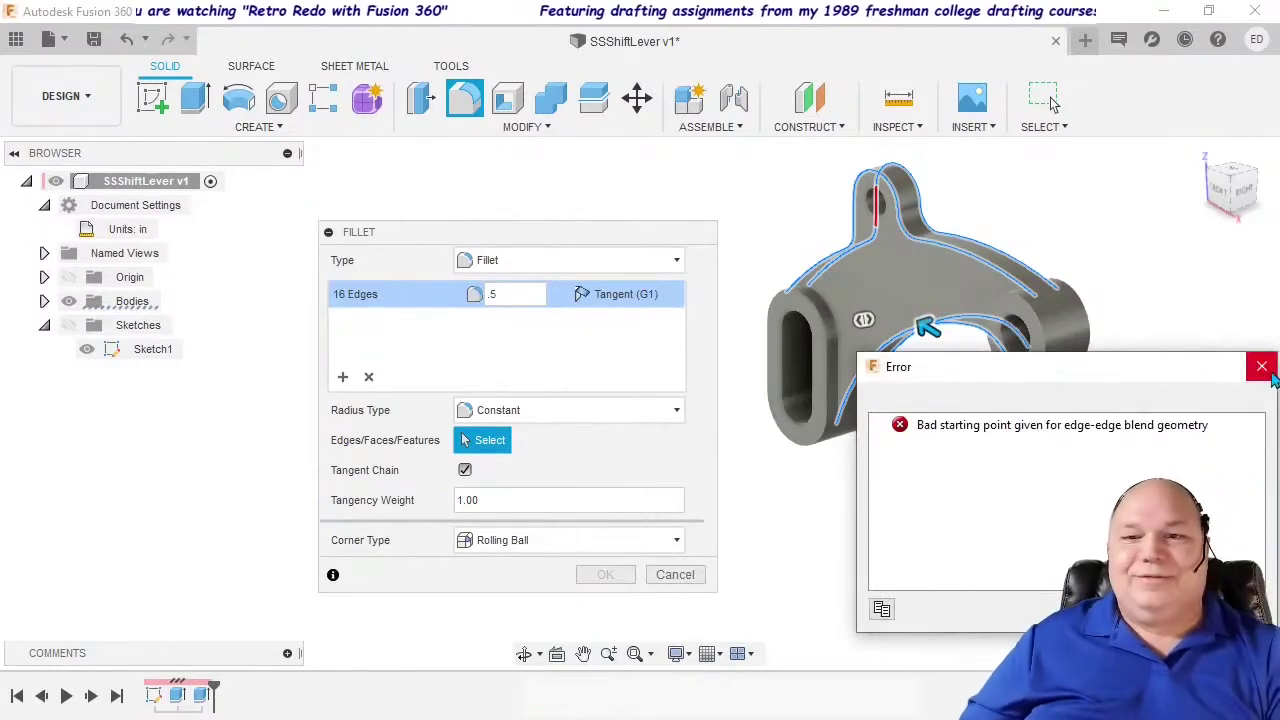
click(1260, 366)
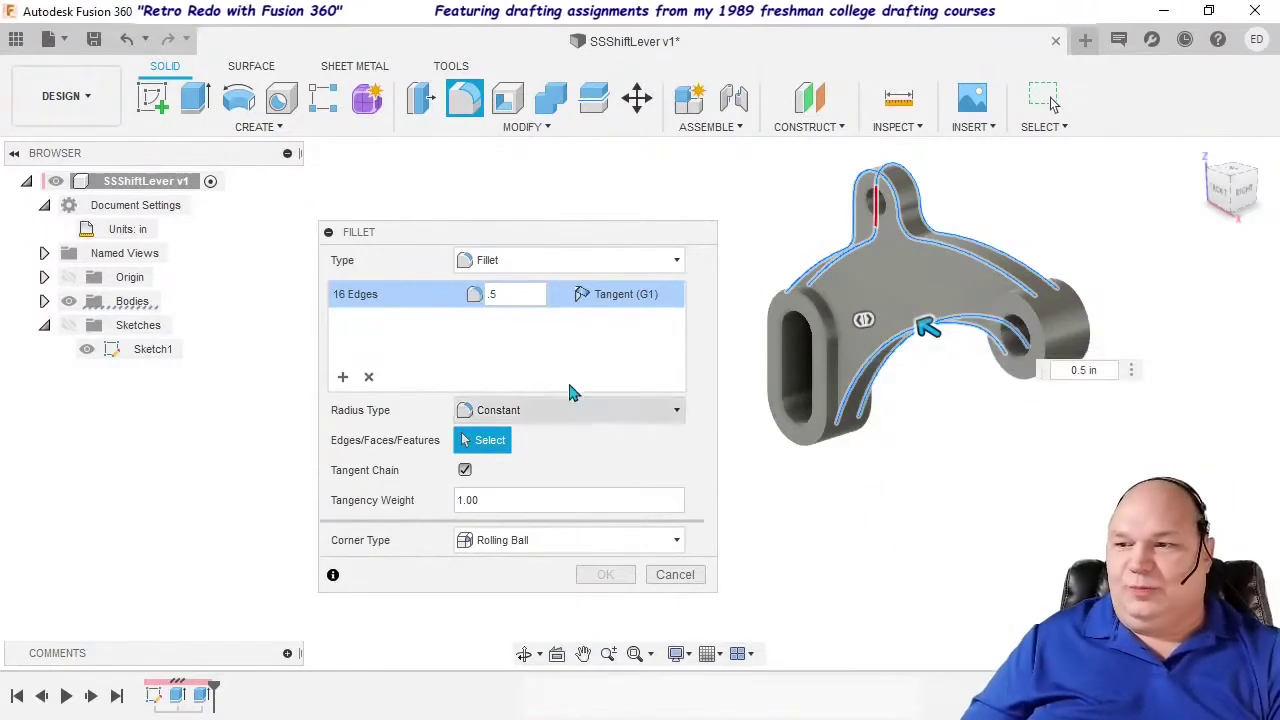
Step: Set the fillet radius of the selected lever web edges to 0.24 in and apply the fillet
double_click(513, 305)
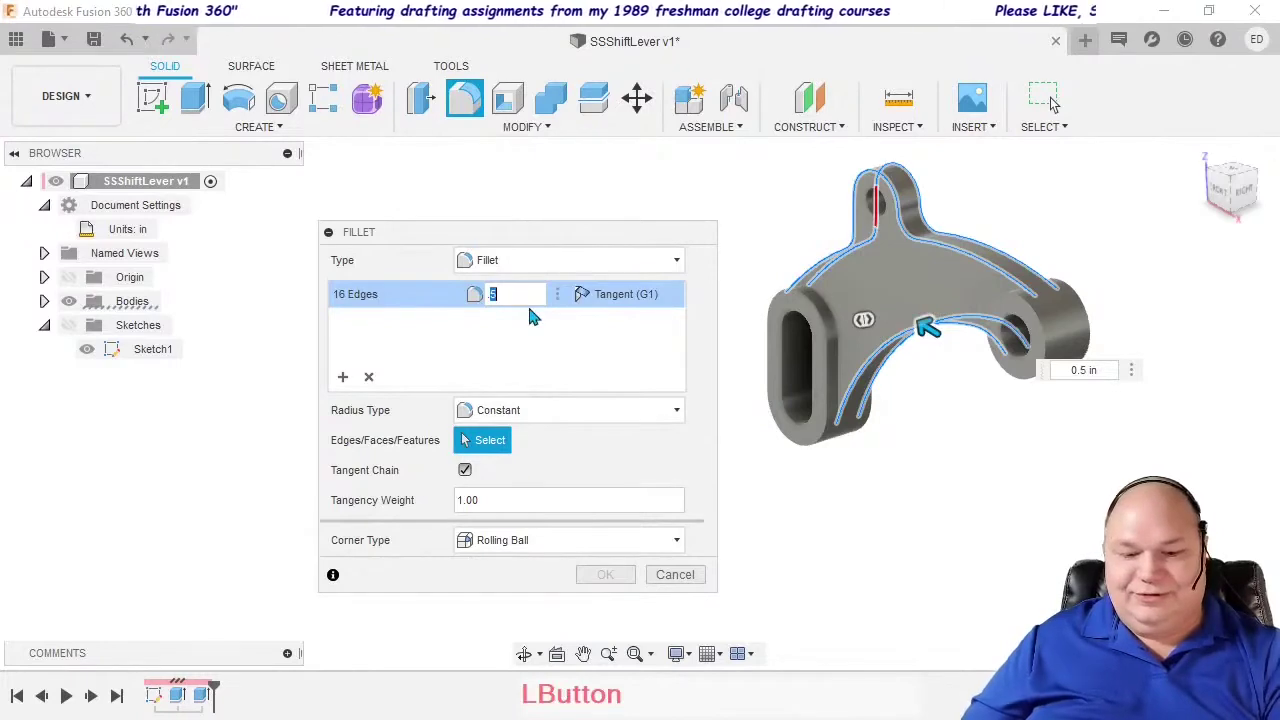
text(.24)
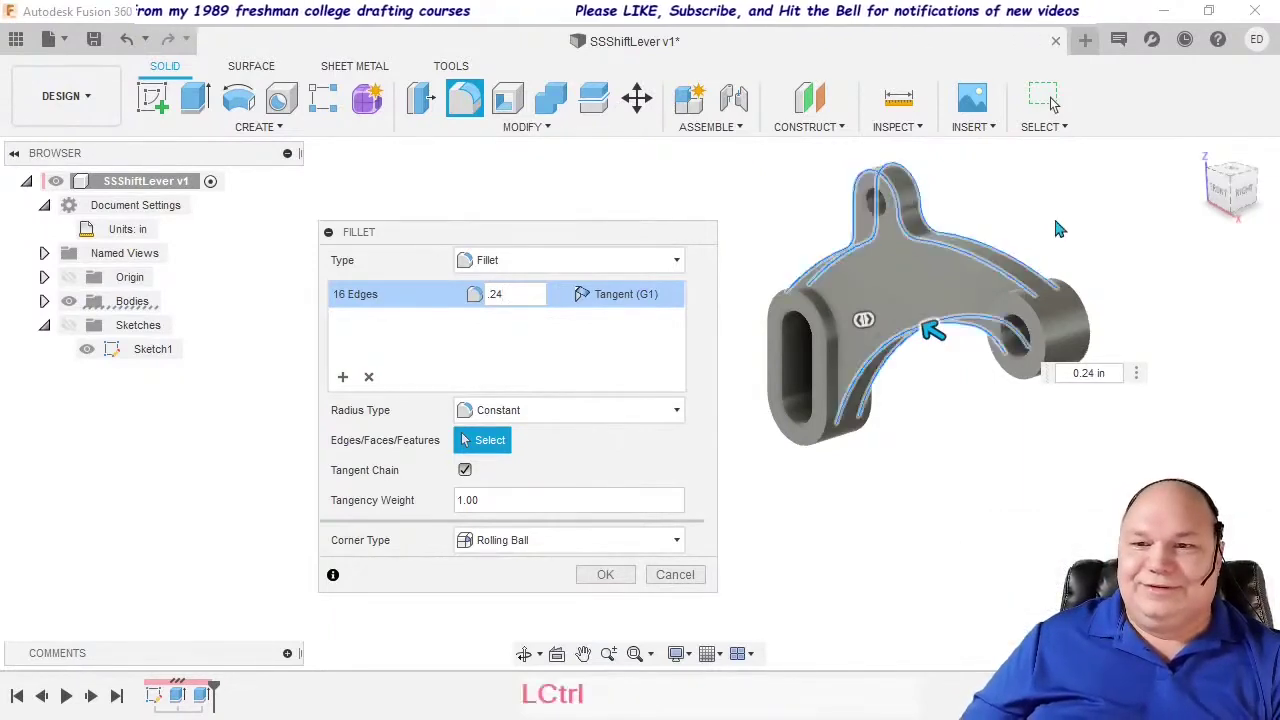
ctrl+middle_drag(1057, 226, 989, 274)
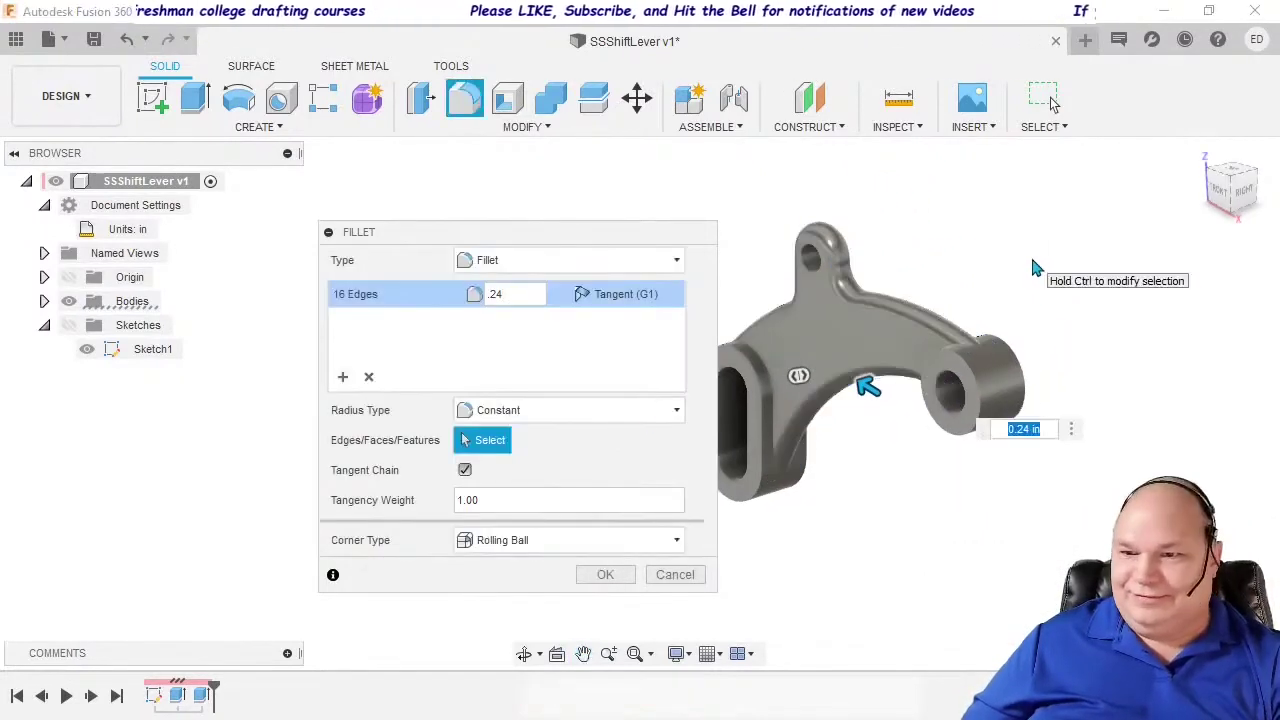
click(596, 579)
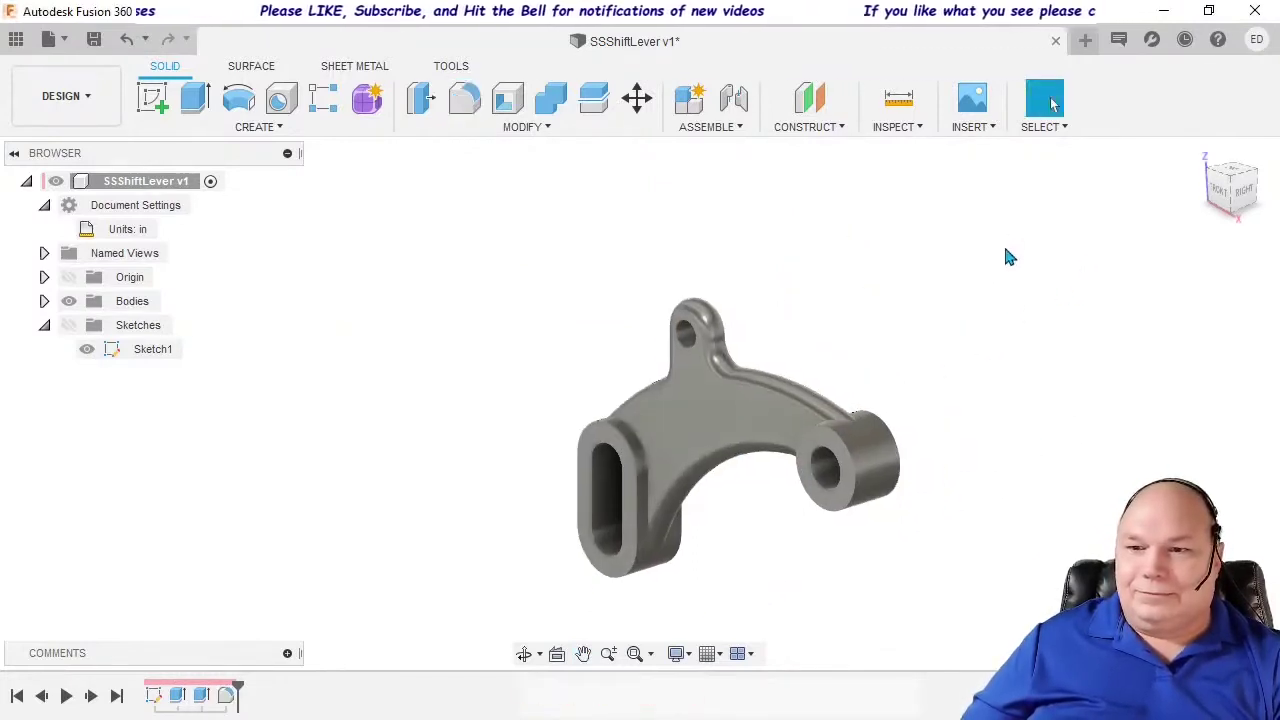
ctrl+middle_drag(1001, 279, 1115, 232)
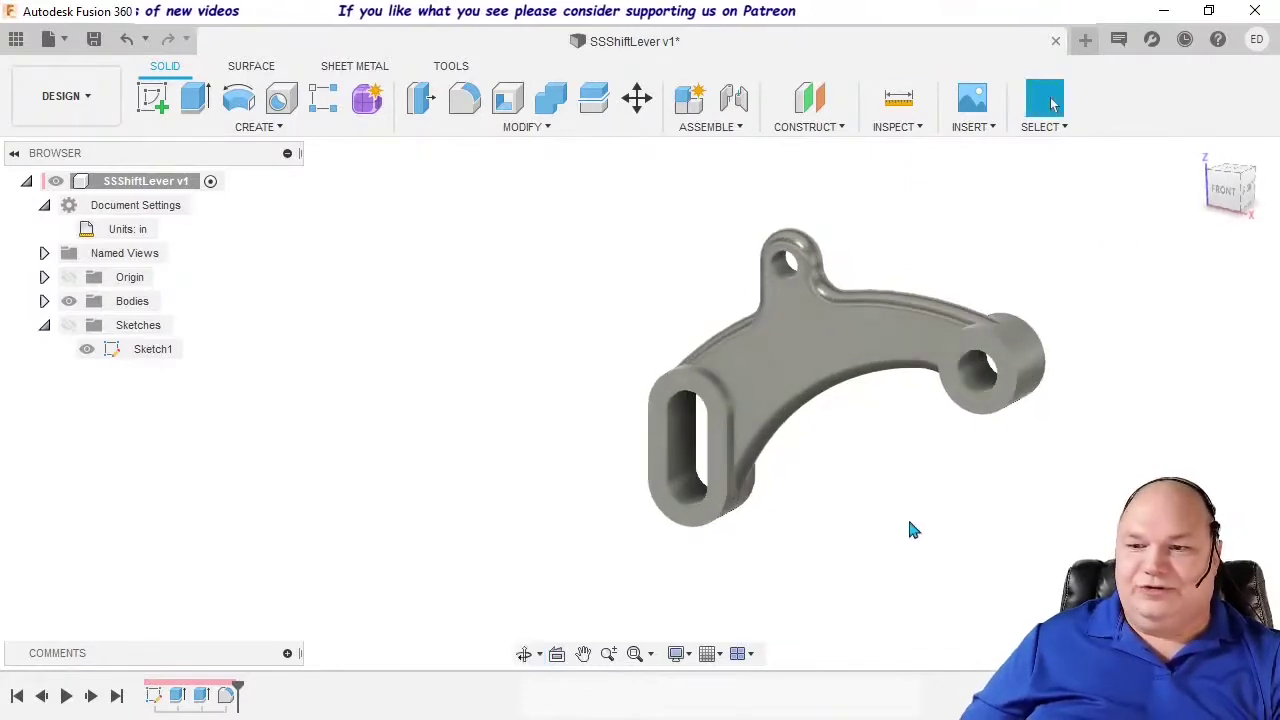
scroll(909, 528, up, 2)
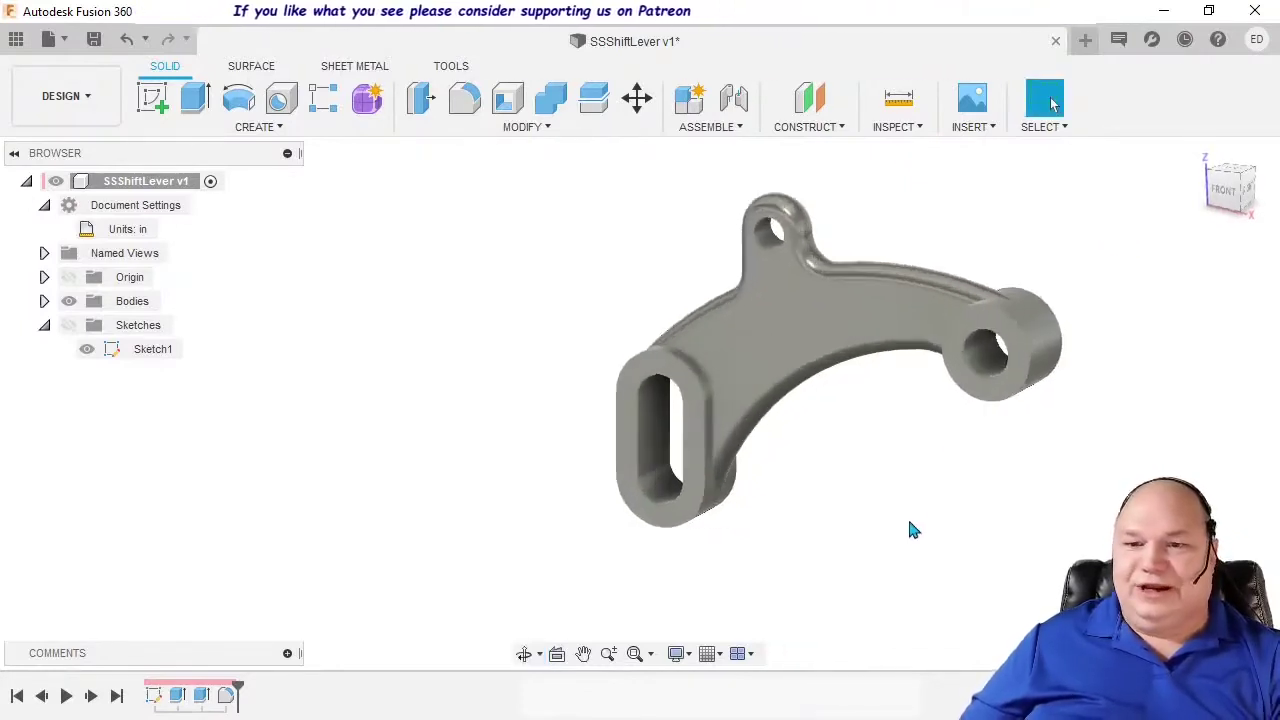
middle_drag(916, 487, 857, 510)
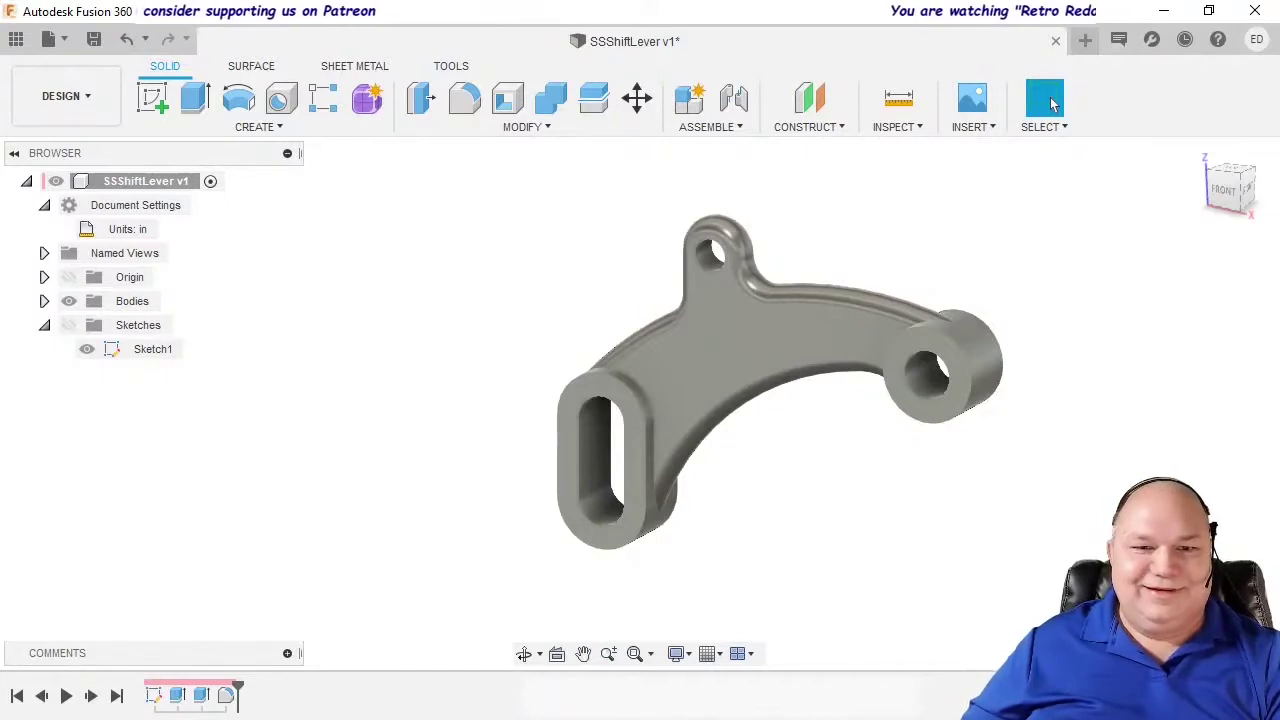
click(1052, 103)
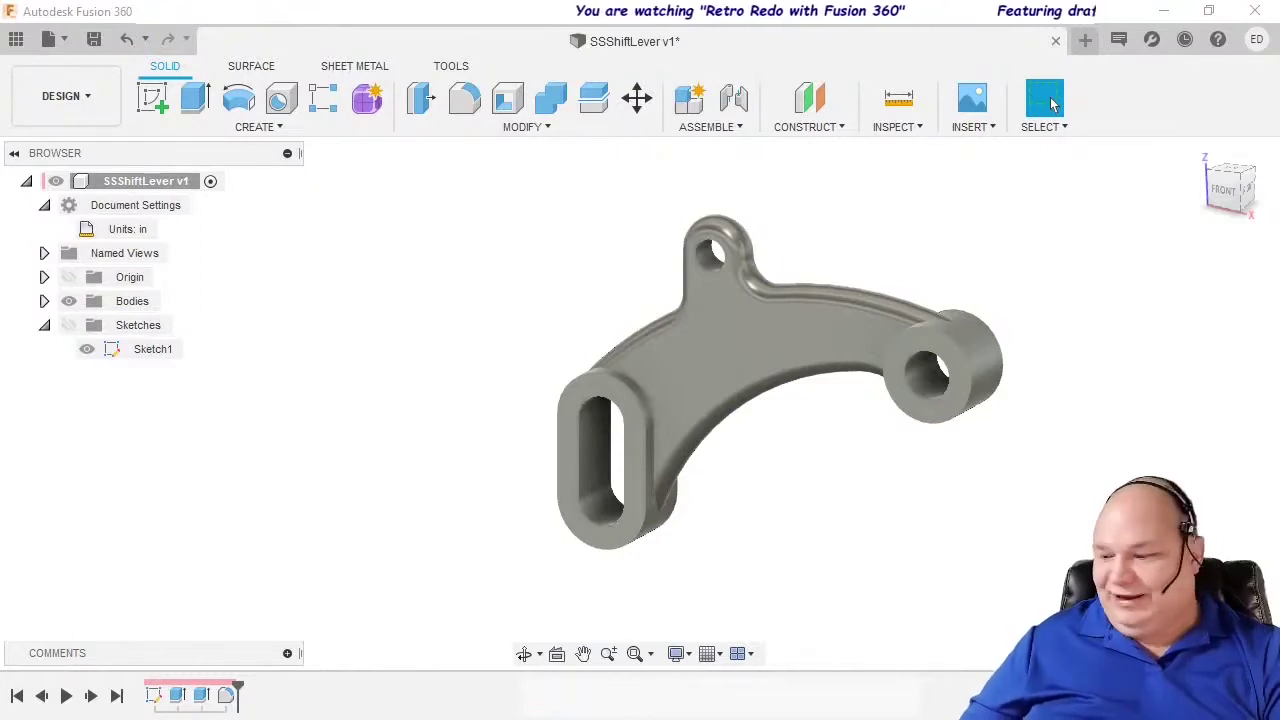
key(shift)
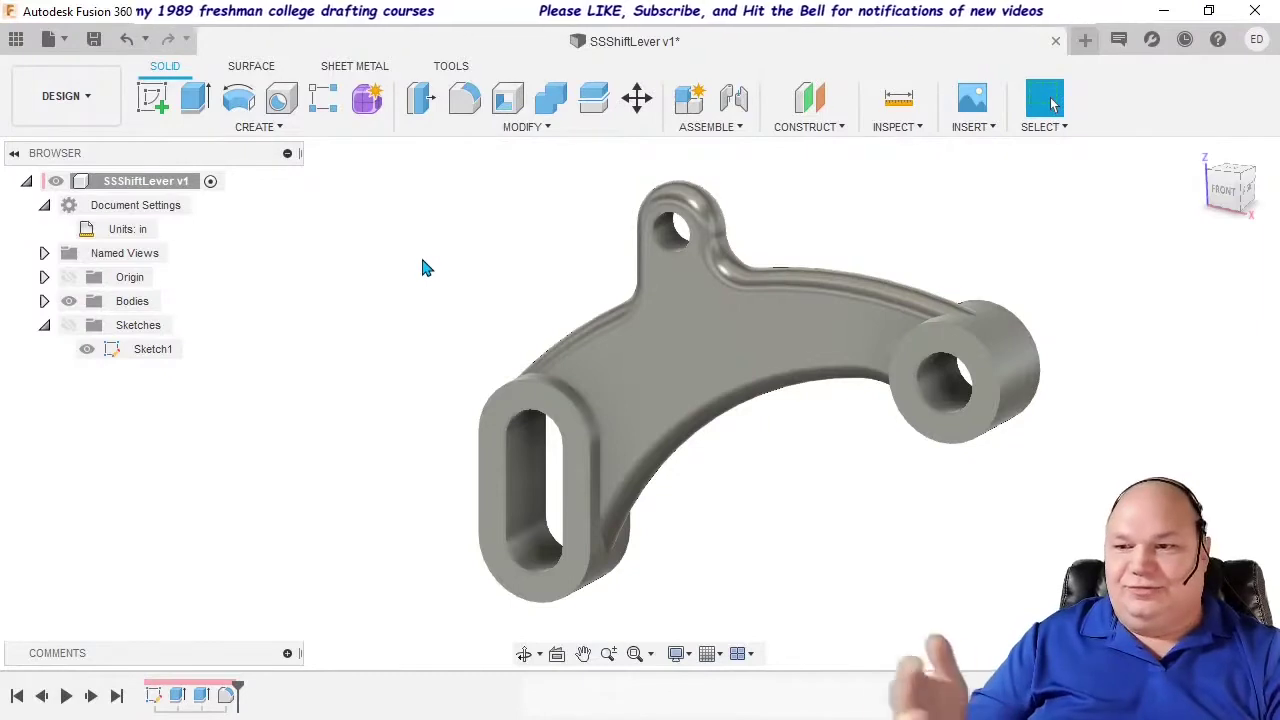
Step: Select the lever's Body1 in the model's bodies and open its Appearance settings
right_click(133, 306)
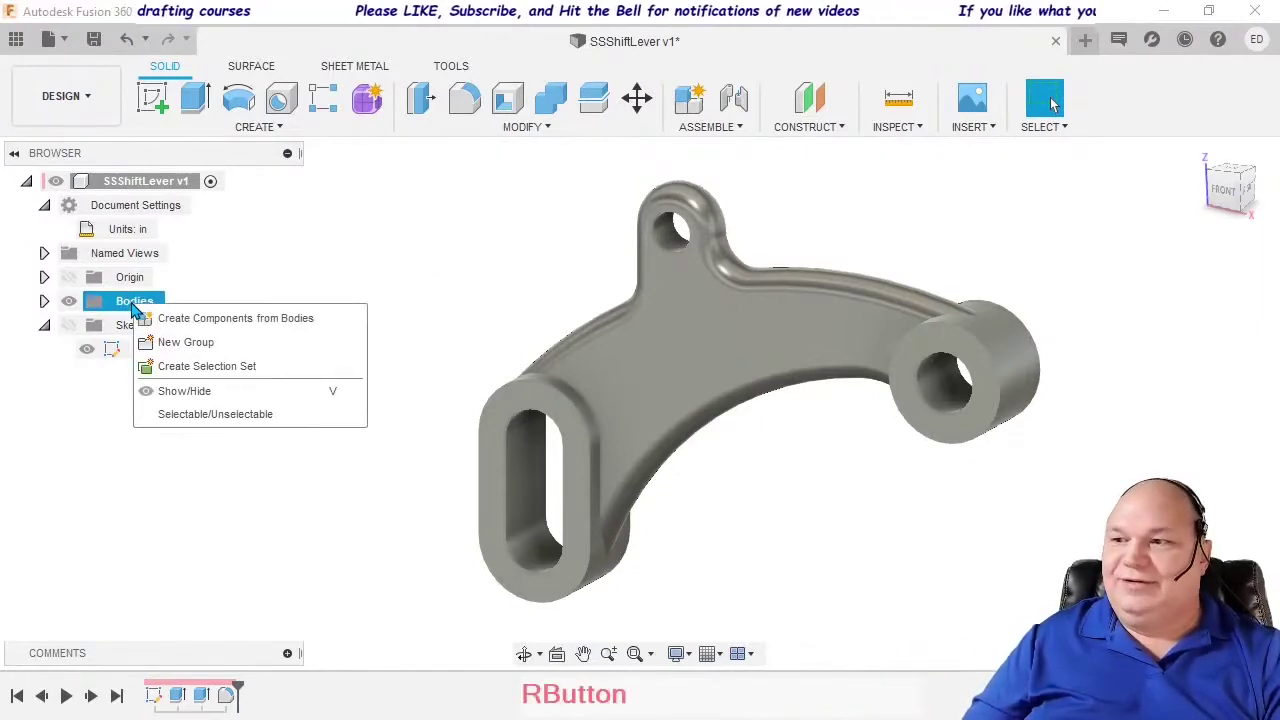
click(44, 301)
click(44, 301)
click(150, 328)
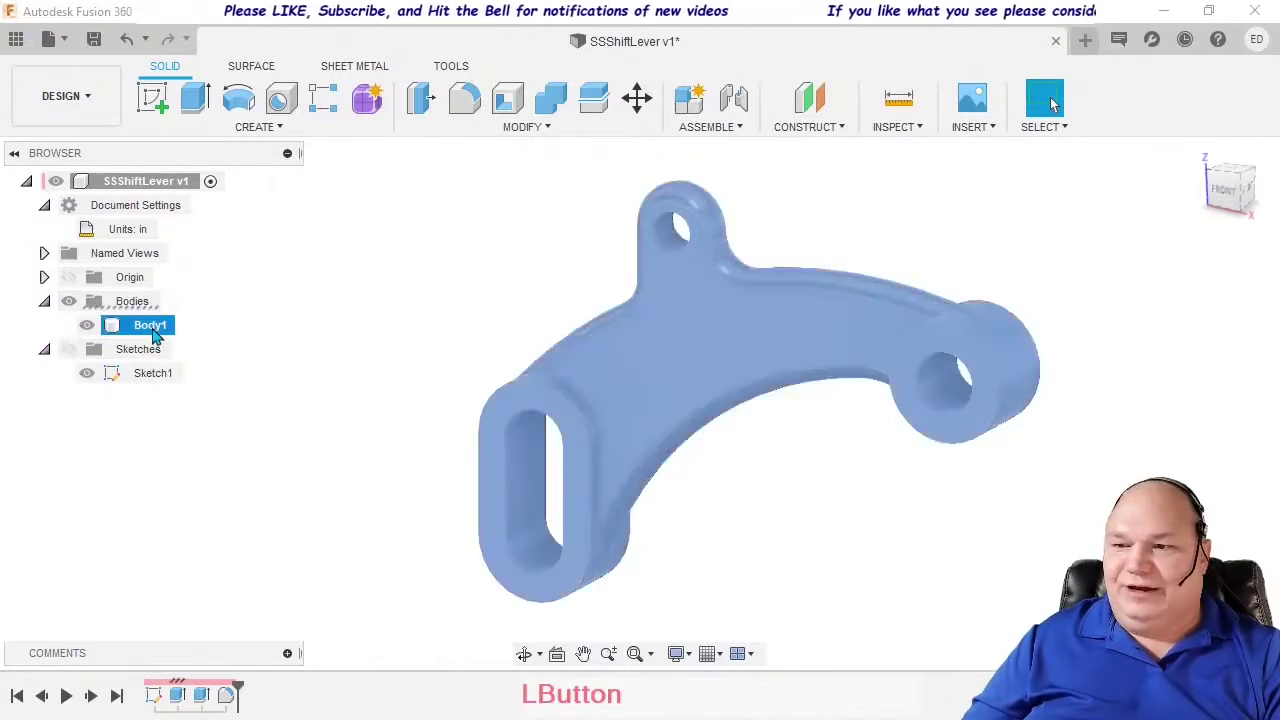
right_click(155, 337)
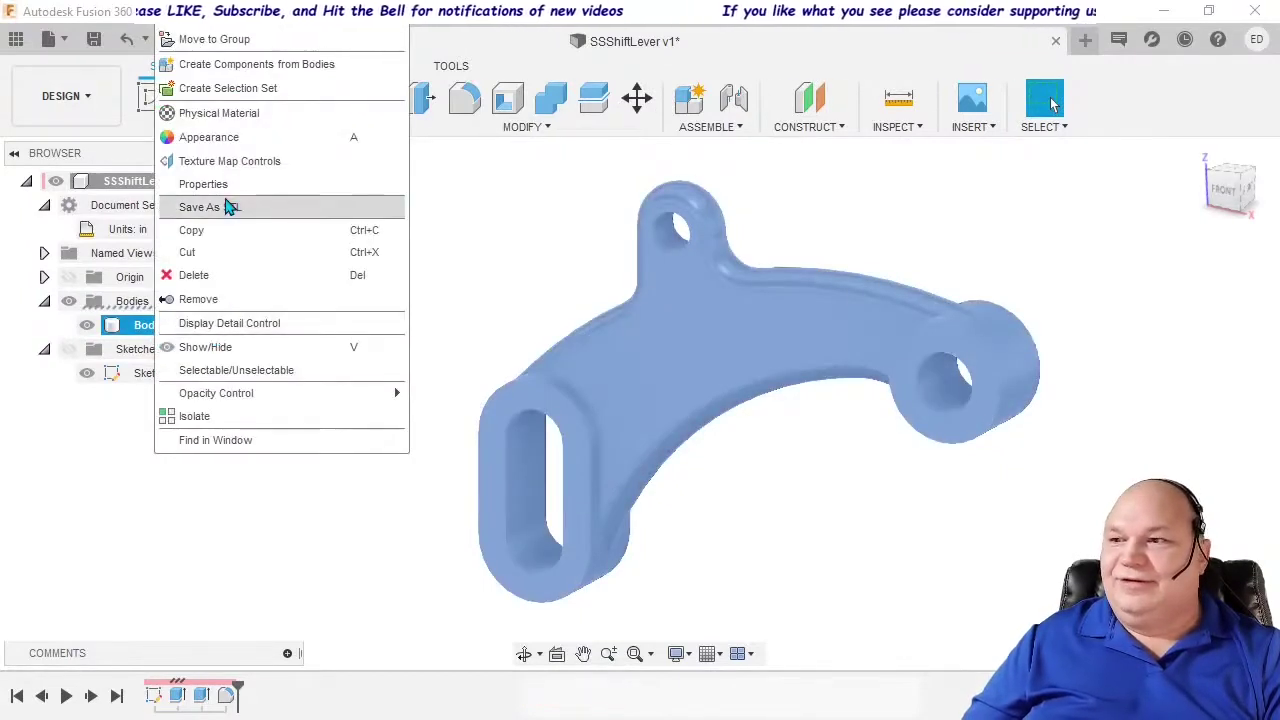
click(240, 139)
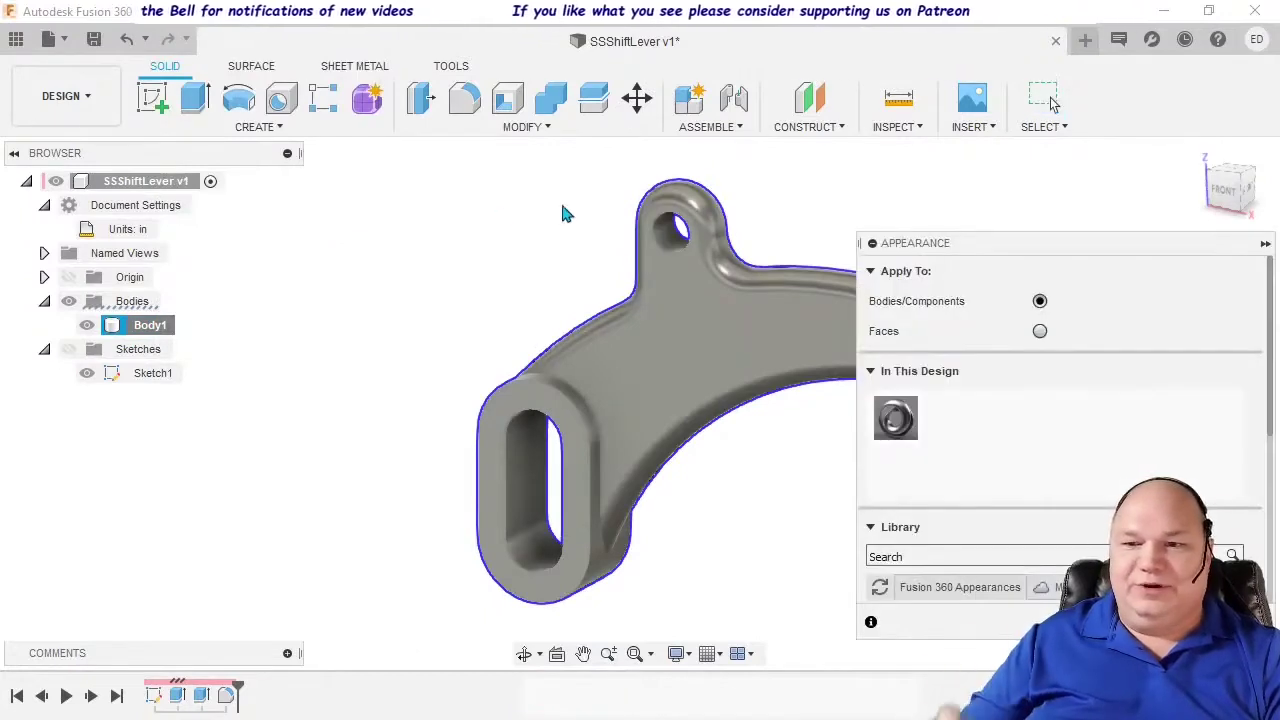
Step: Search the appearance library for "cast iron" and apply the private Iron - Cast appearance to the whole lever body
drag(953, 251, 884, 124)
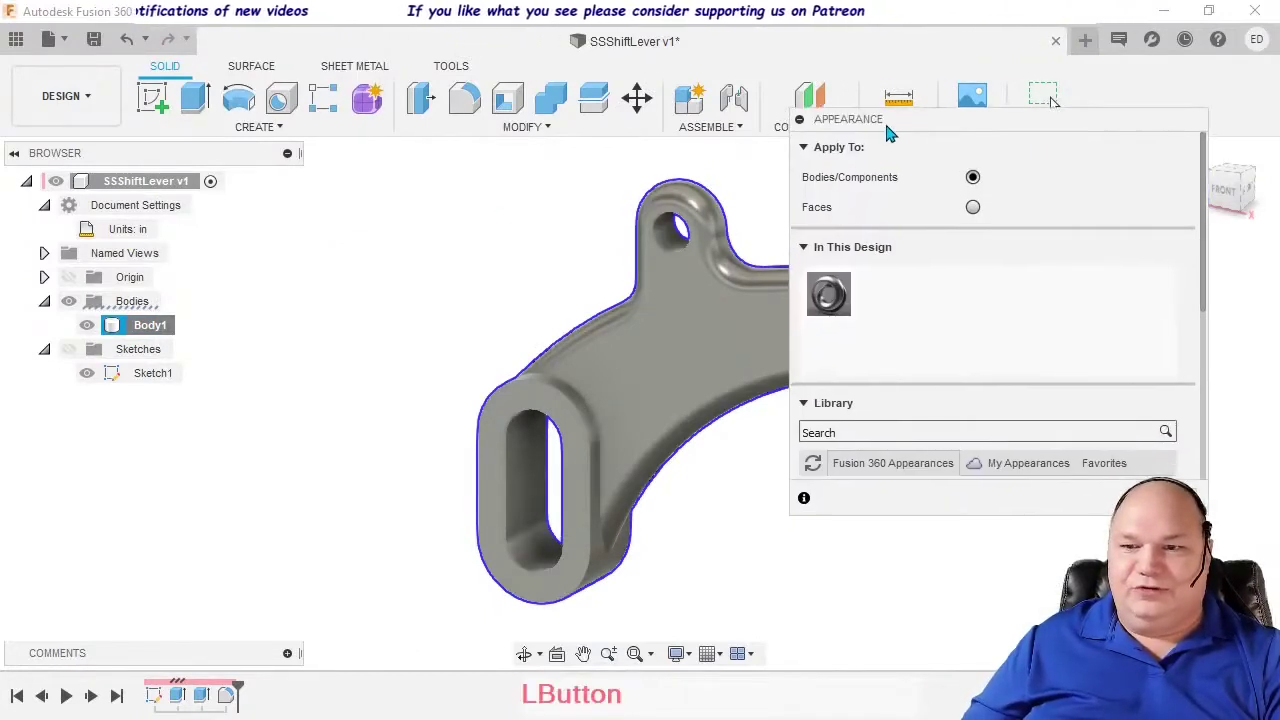
click(875, 432)
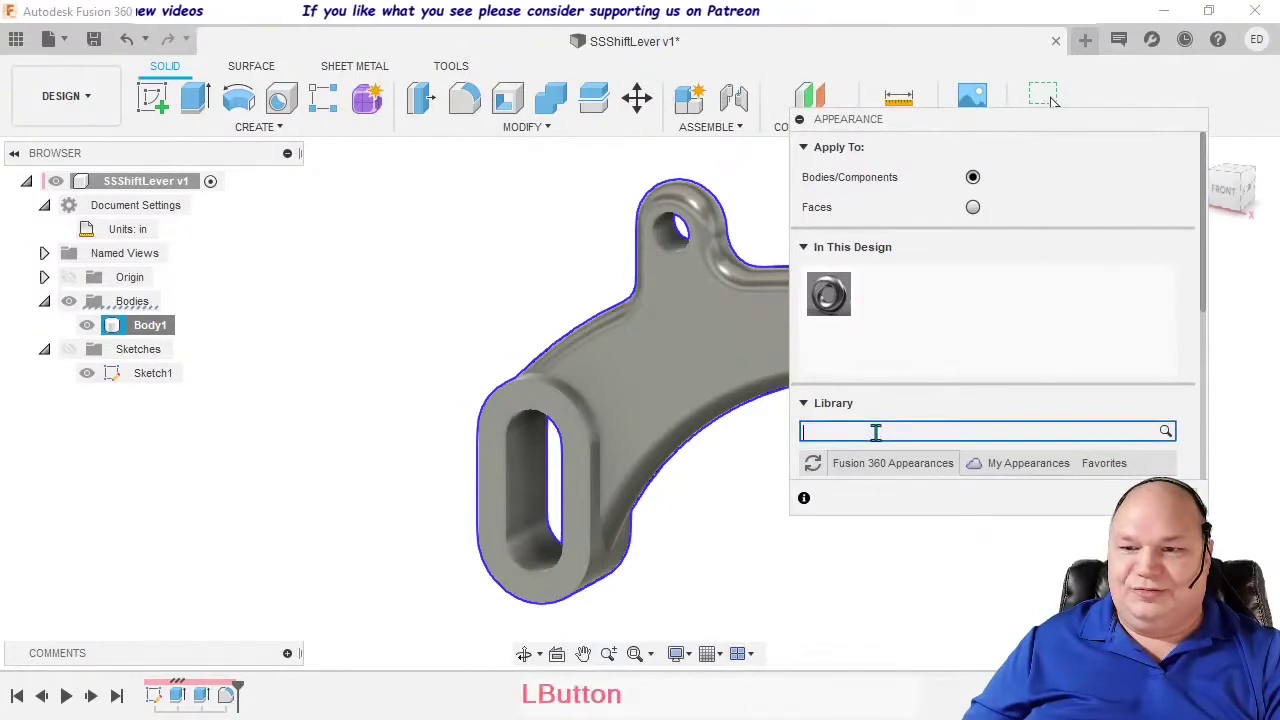
text(cast iron)
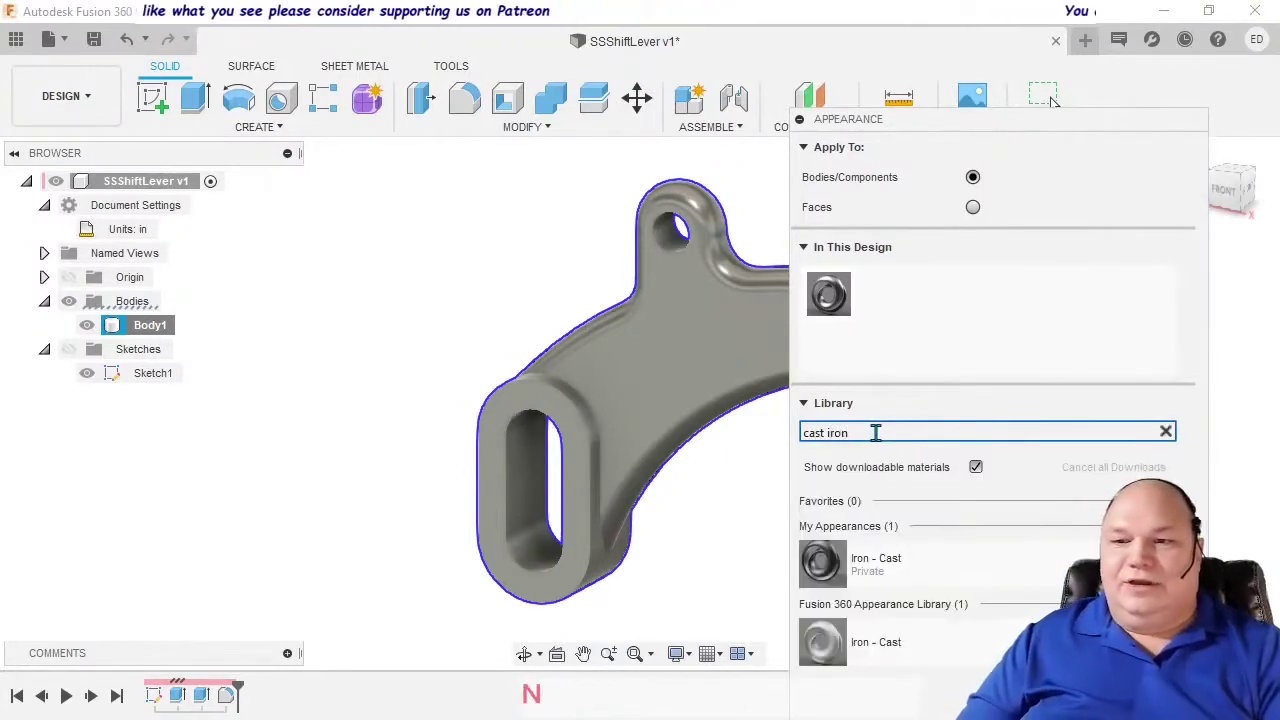
drag(953, 128, 977, 56)
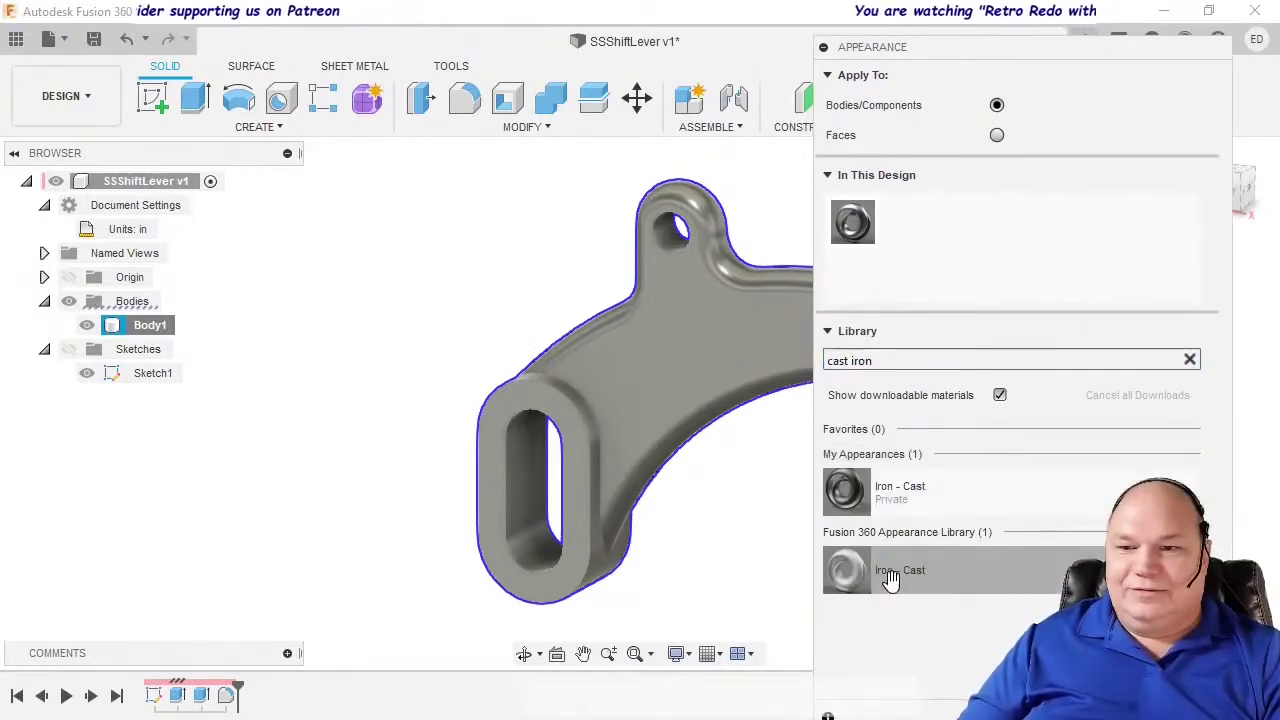
click(872, 507)
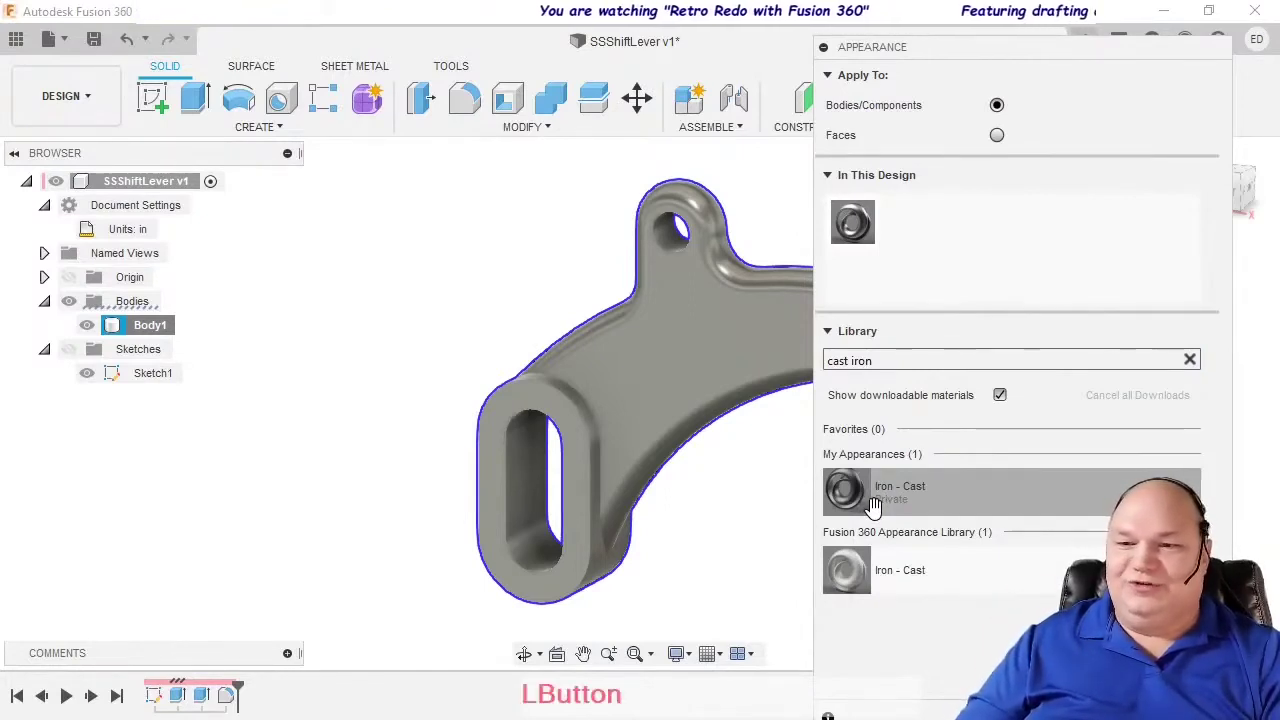
drag(872, 507, 626, 366)
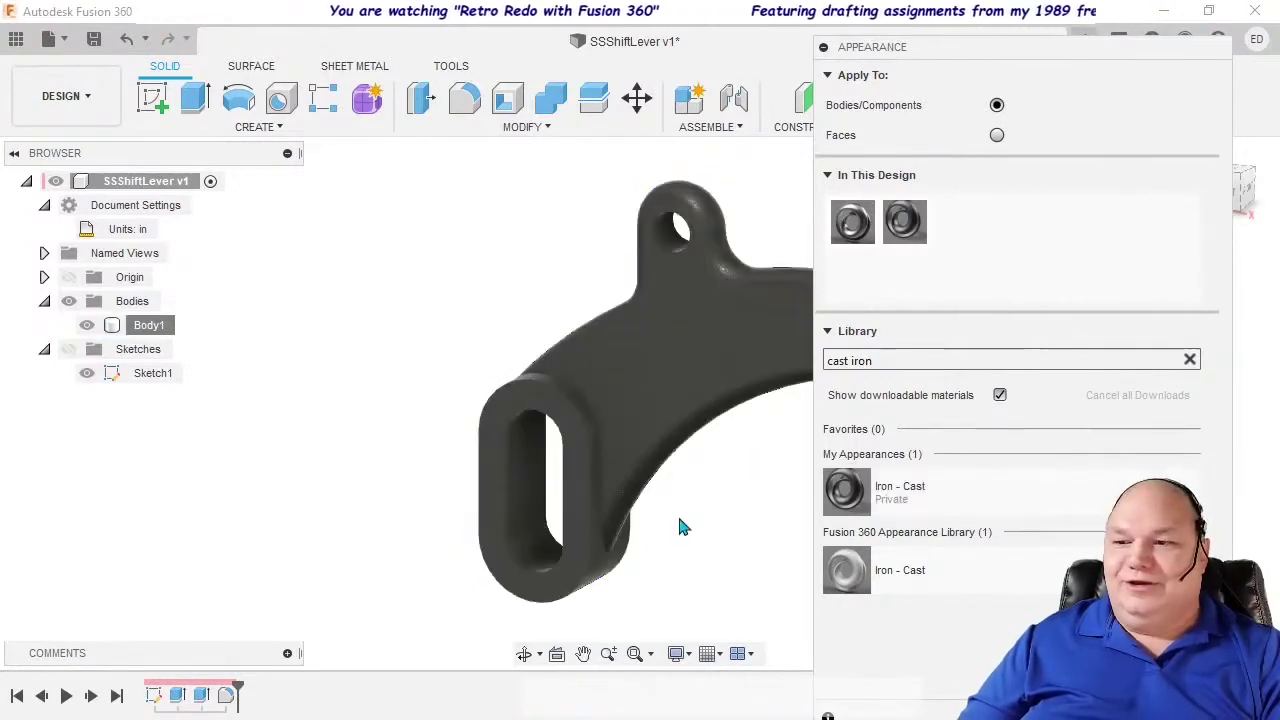
scroll(669, 416, down, 1)
scroll(673, 428, up, 6)
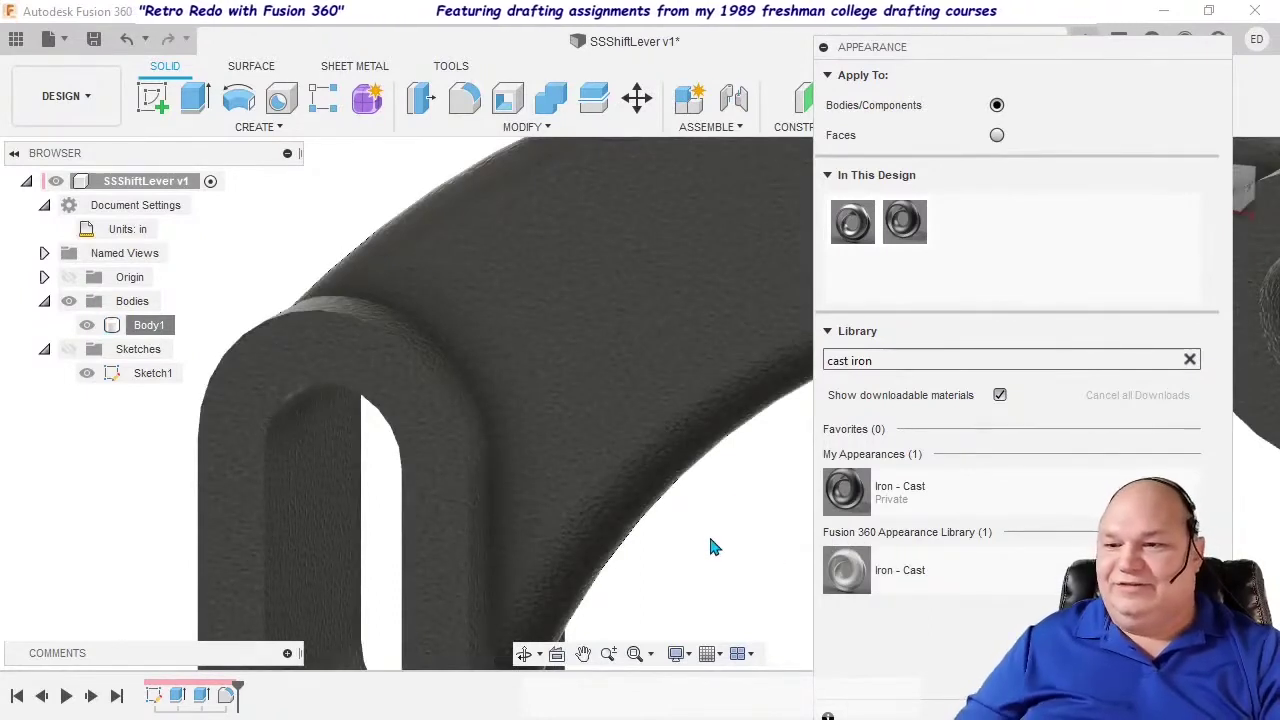
scroll(710, 540, down, 5)
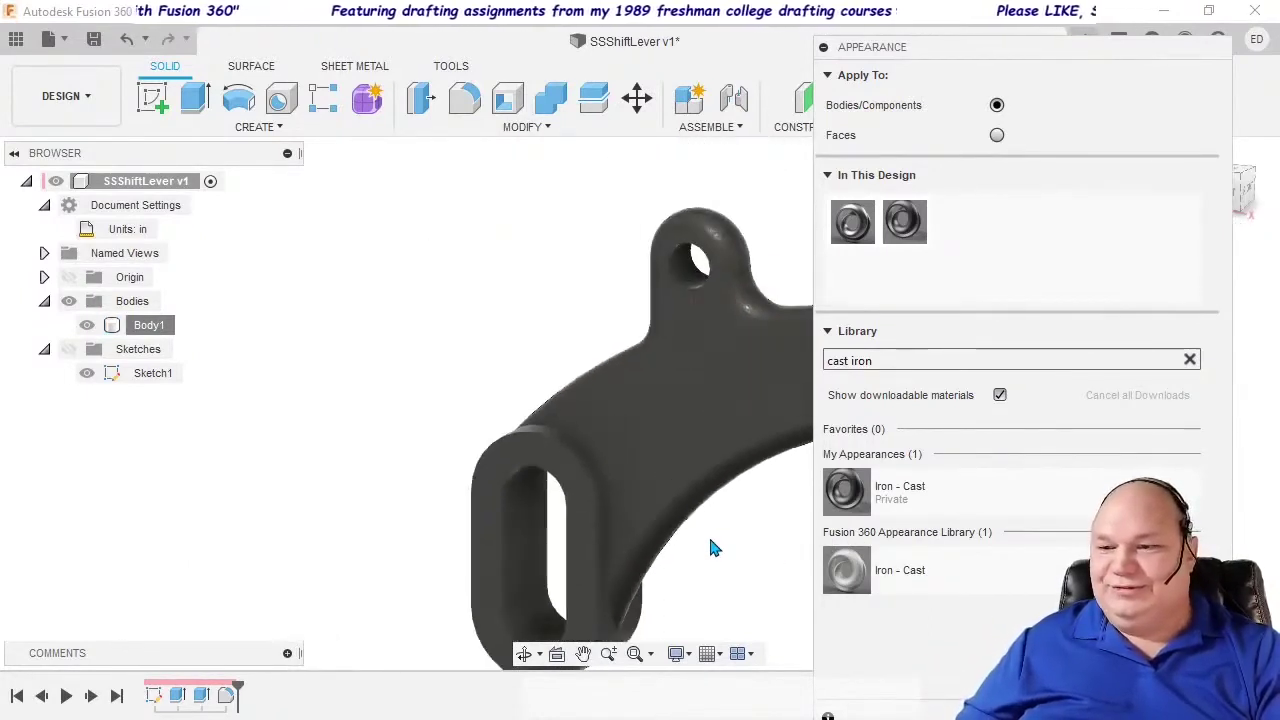
middle_drag(710, 541, 680, 515)
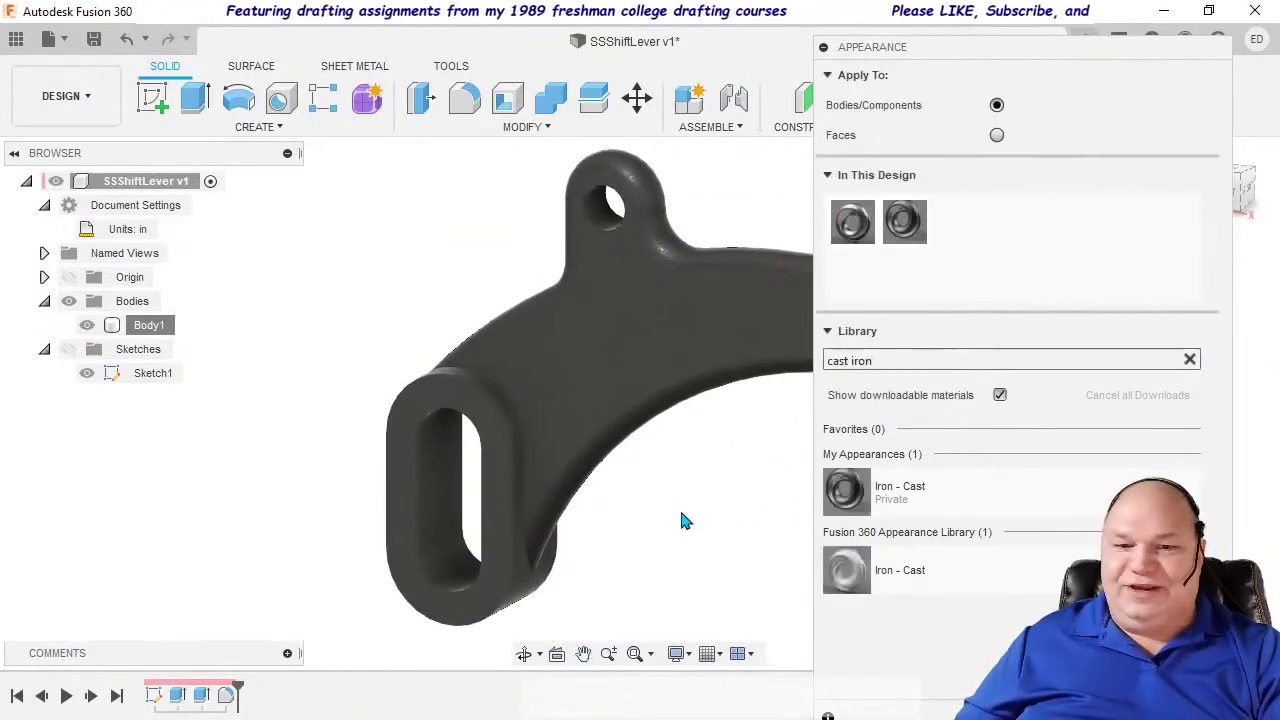
scroll(683, 520, down, 2)
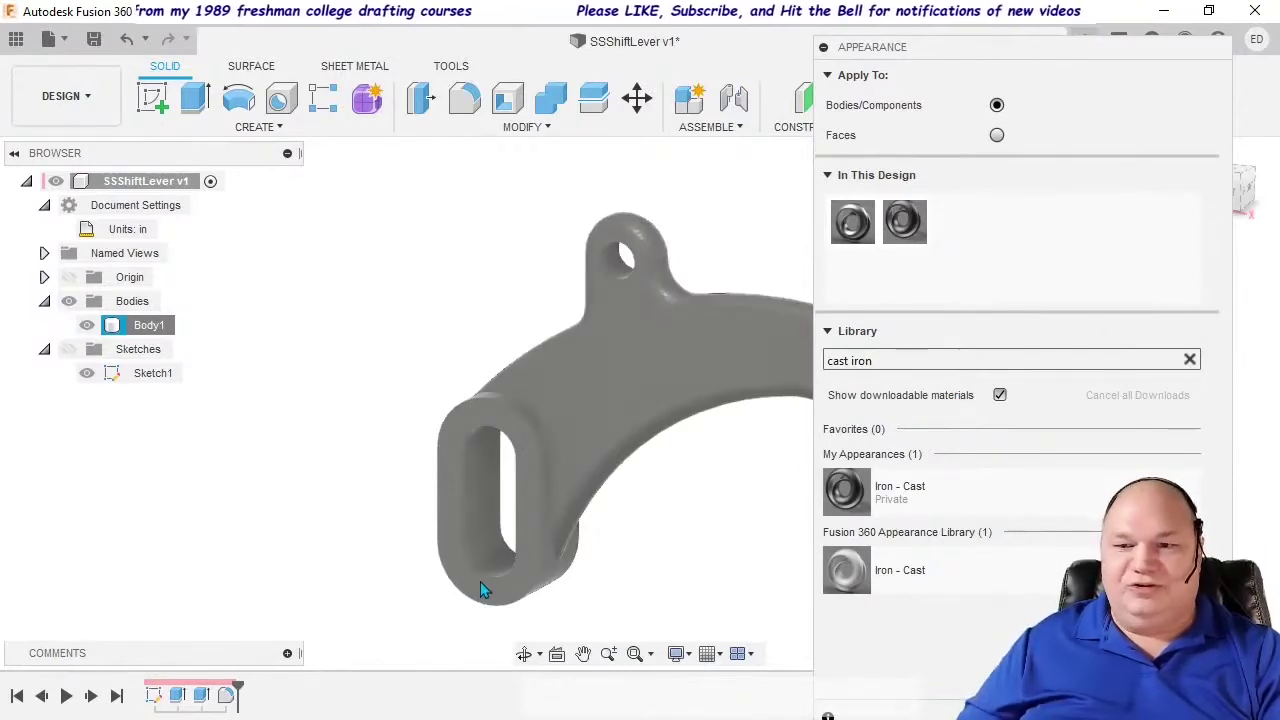
Step: Clear the appearance search, set appearances to apply to faces, and apply Steel - Satin to the slot ring's back end face
drag(480, 590, 480, 590)
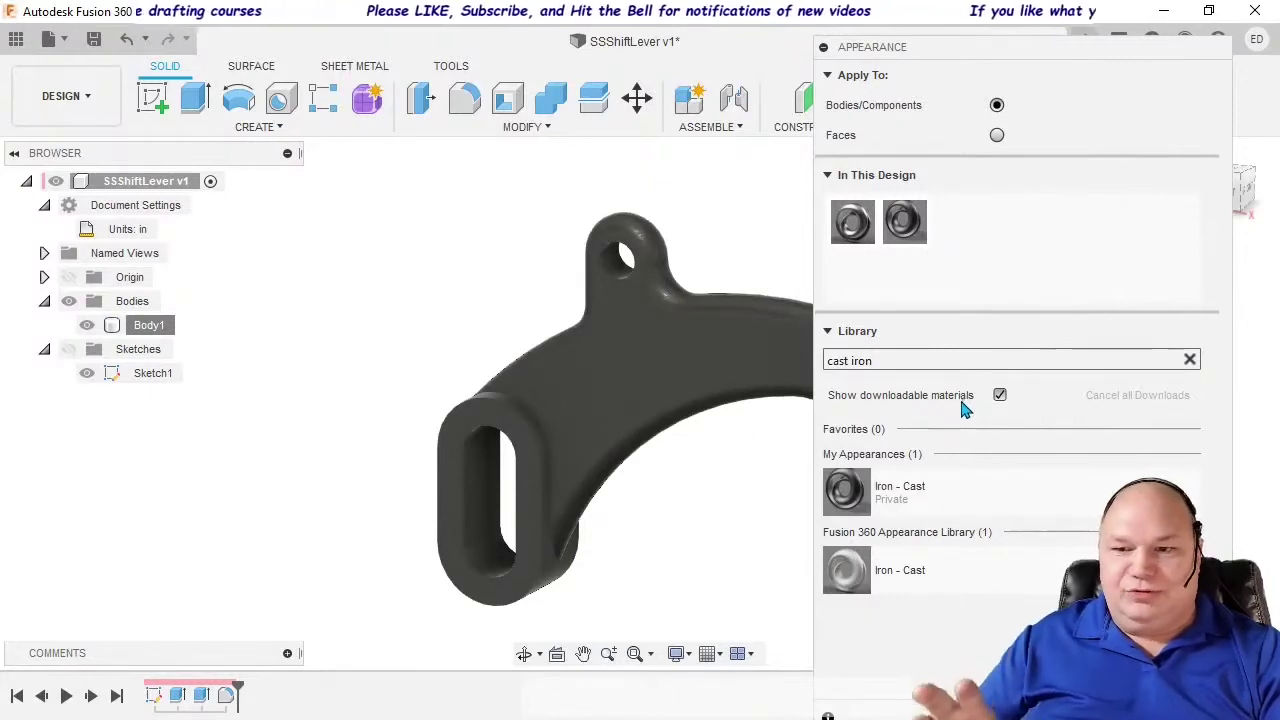
click(916, 361)
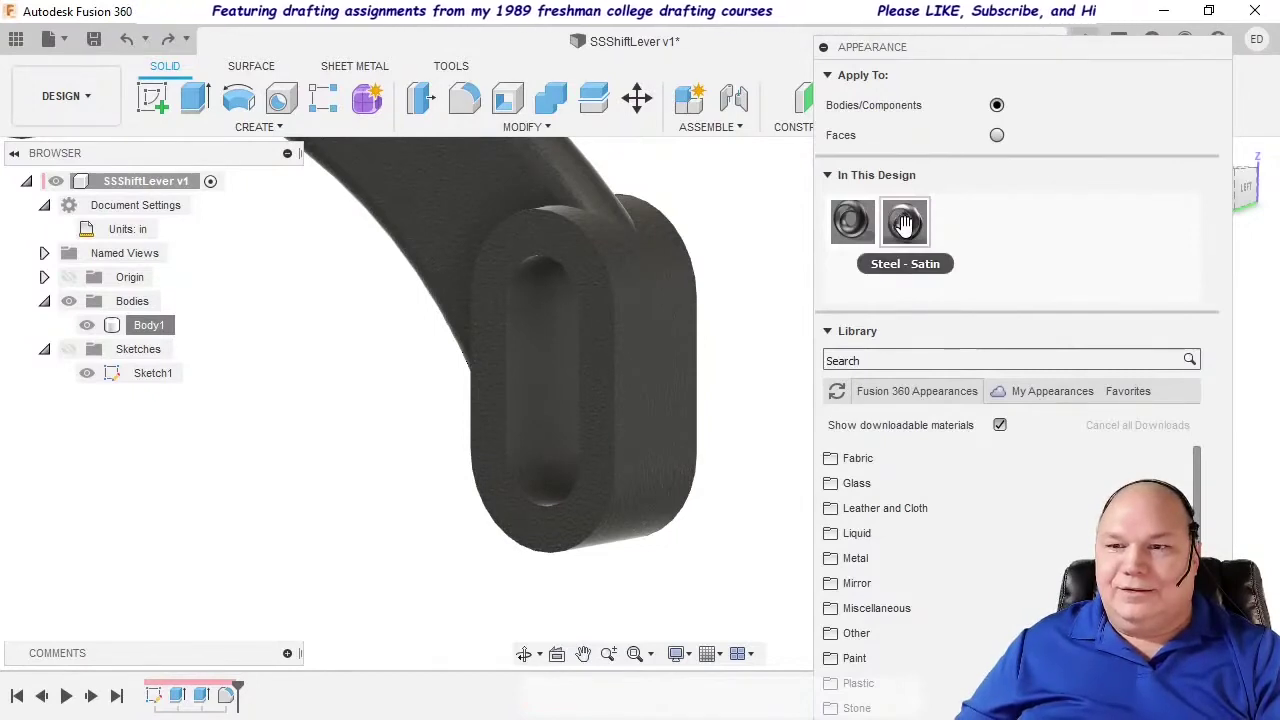
drag(904, 224, 1073, 267)
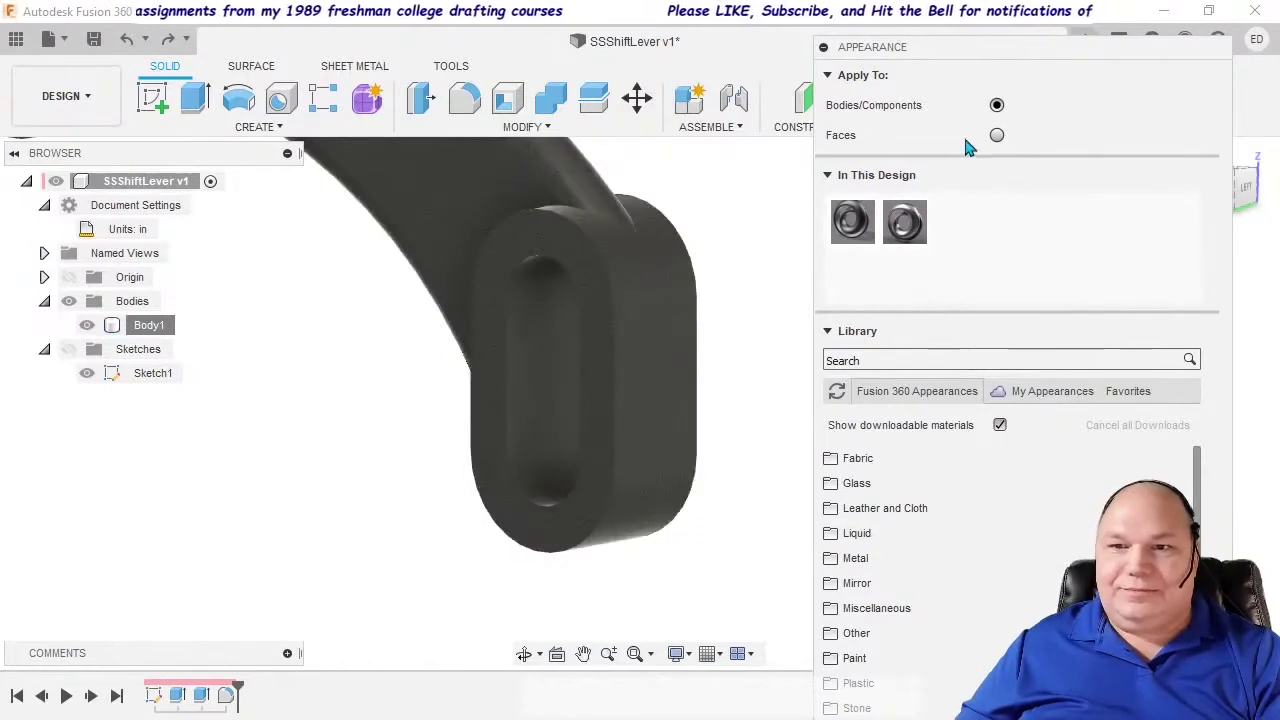
click(996, 138)
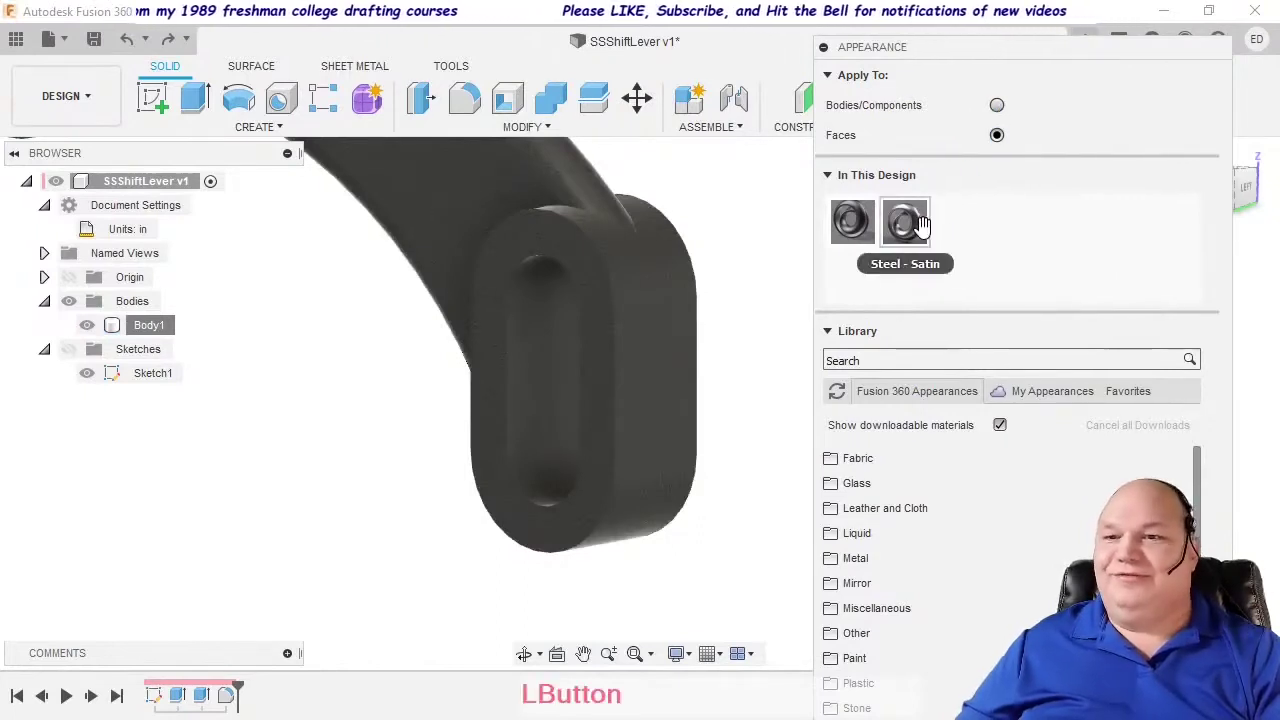
drag(918, 226, 600, 392)
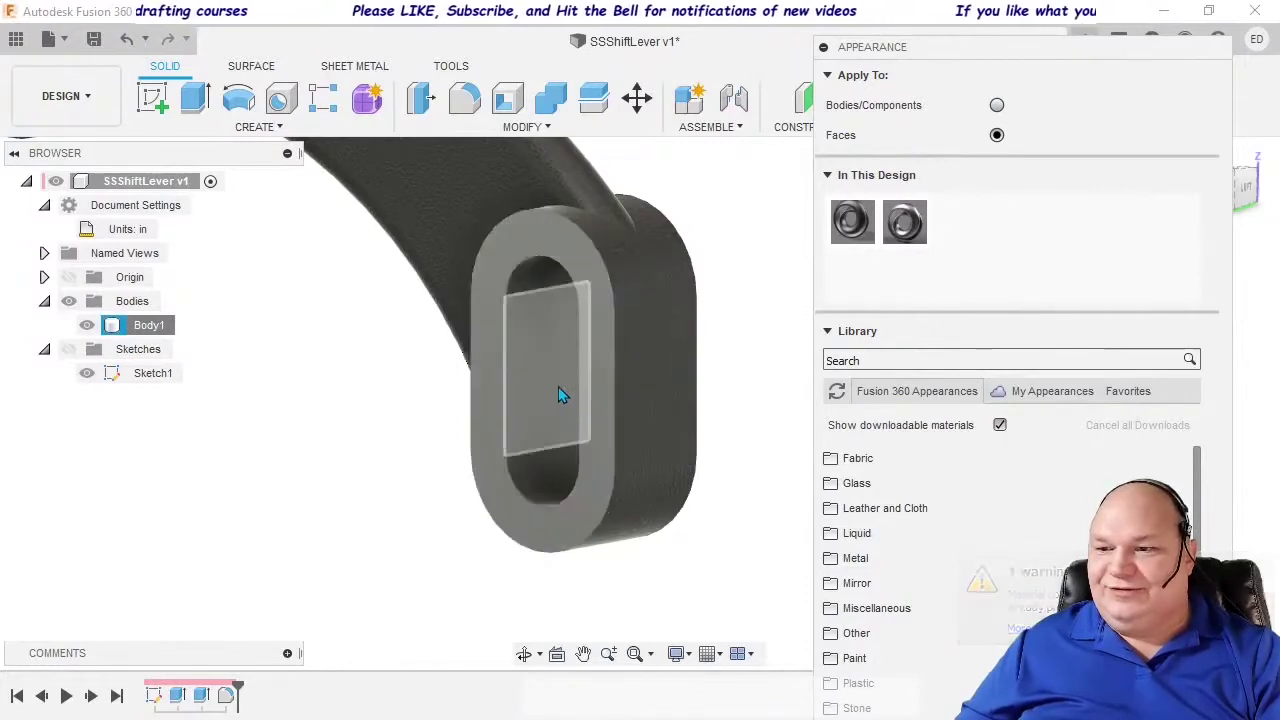
Step: Apply Steel - Satin to the slot's flat and rounded inner walls and to the slot ring's front end face
drag(922, 226, 530, 342)
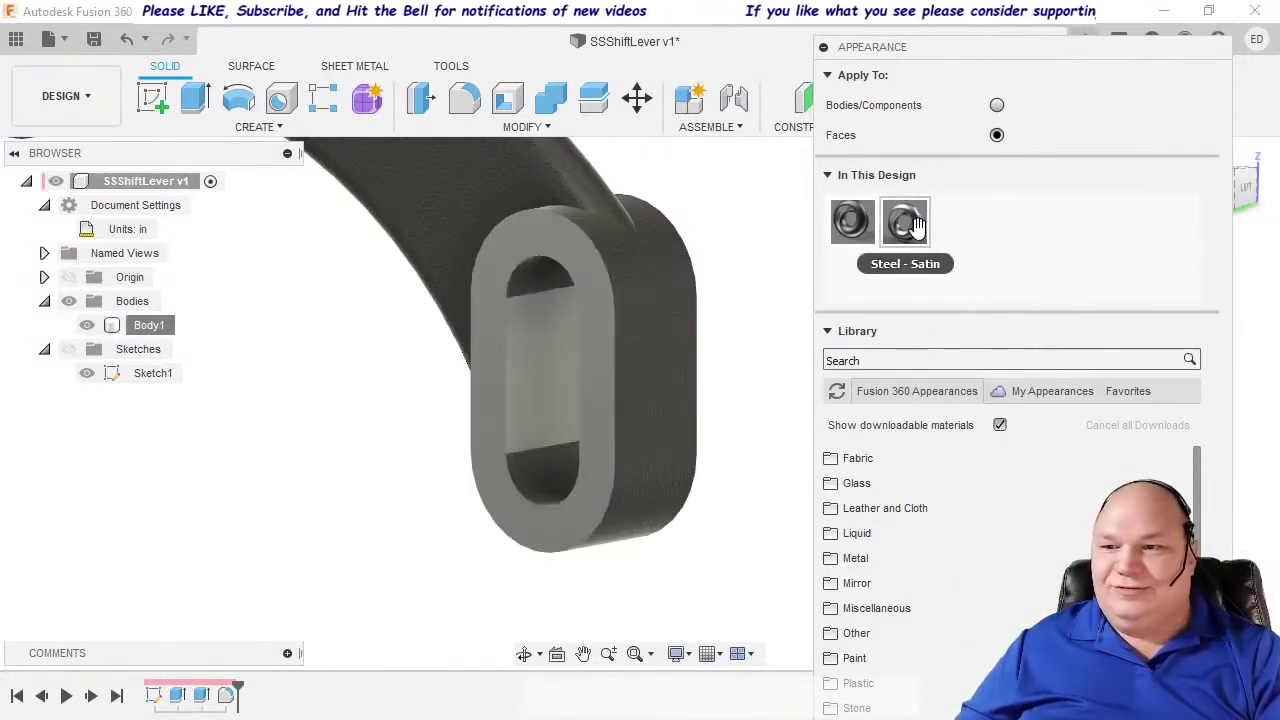
drag(905, 222, 529, 274)
drag(904, 222, 527, 471)
shift+middle_drag(771, 431, 620, 410)
drag(906, 226, 730, 333)
Step: Apply Steel - Satin to the round boss's front end face, bore and back end face
shift+middle_drag(743, 310, 566, 386)
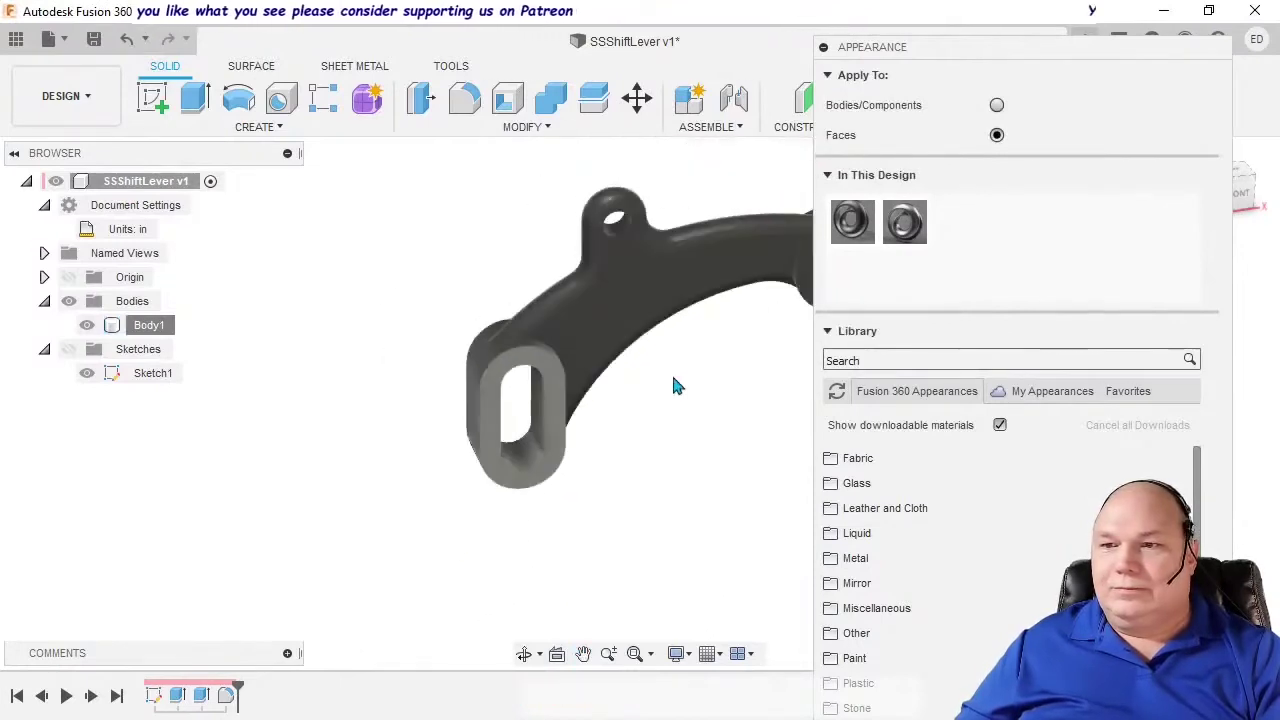
shift+middle_drag(677, 383, 633, 408)
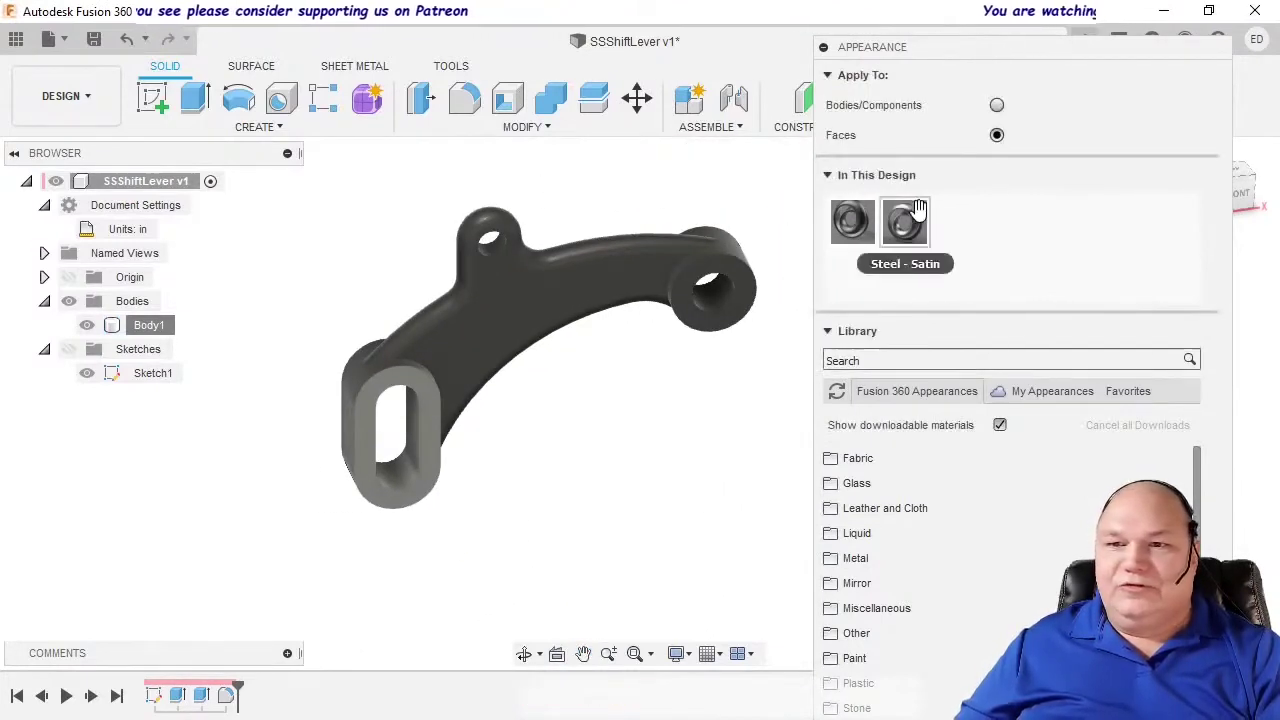
drag(905, 228, 902, 237)
drag(760, 306, 748, 305)
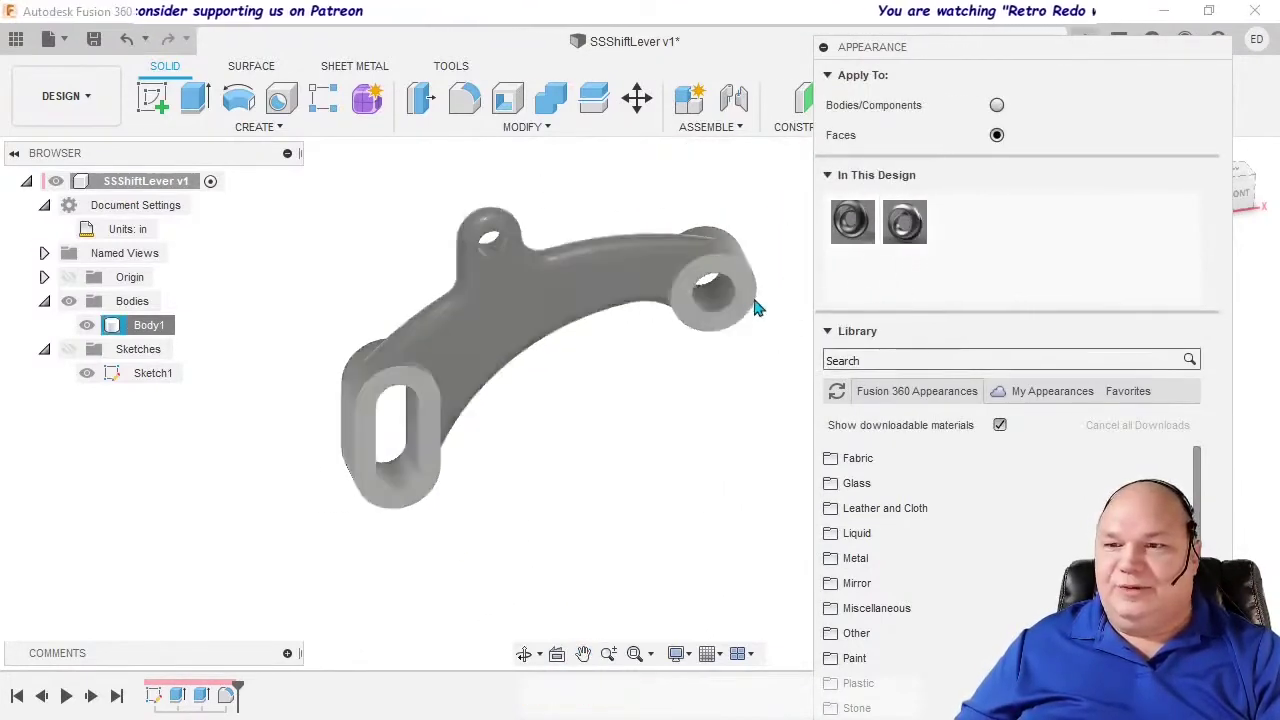
drag(908, 230, 717, 300)
shift+middle_drag(794, 303, 469, 294)
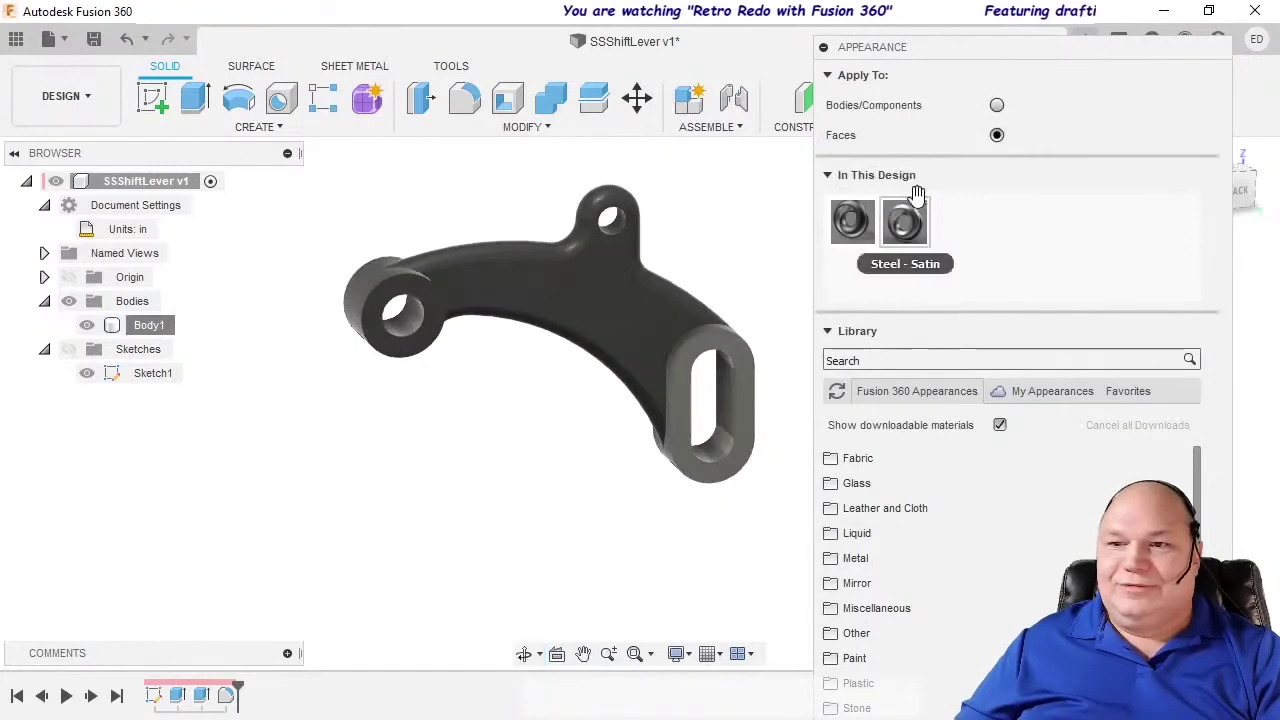
drag(907, 218, 417, 354)
shift+middle_drag(424, 446, 722, 434)
key(Escape)
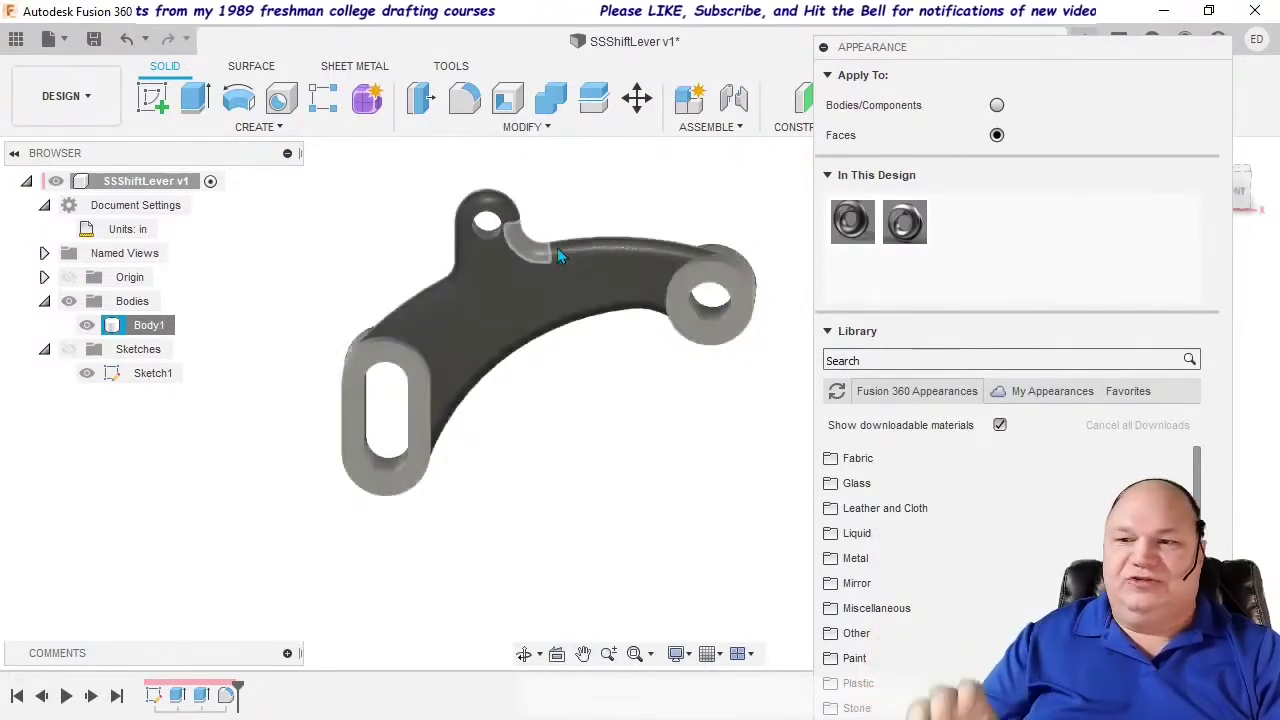
click(710, 296)
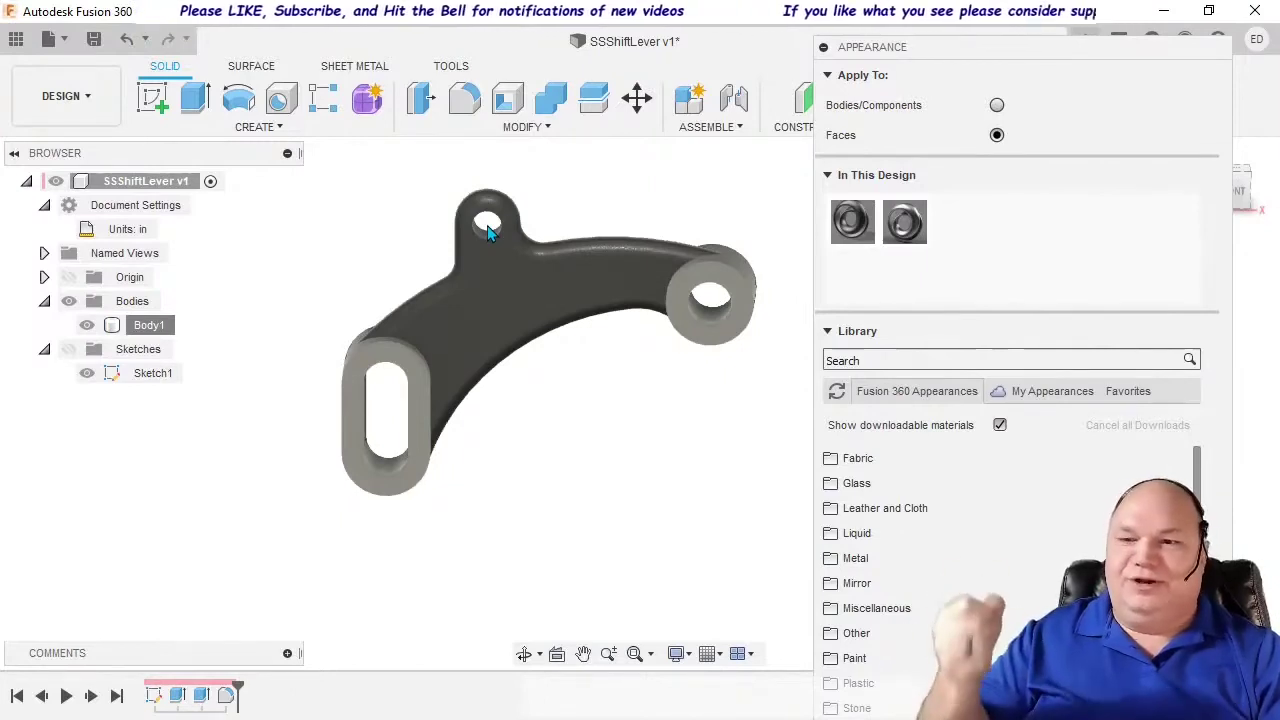
mouse_move(601, 443)
shift+middle_down()
mouse_move(643, 449)
mouse_move(608, 455)
shift+middle_up()
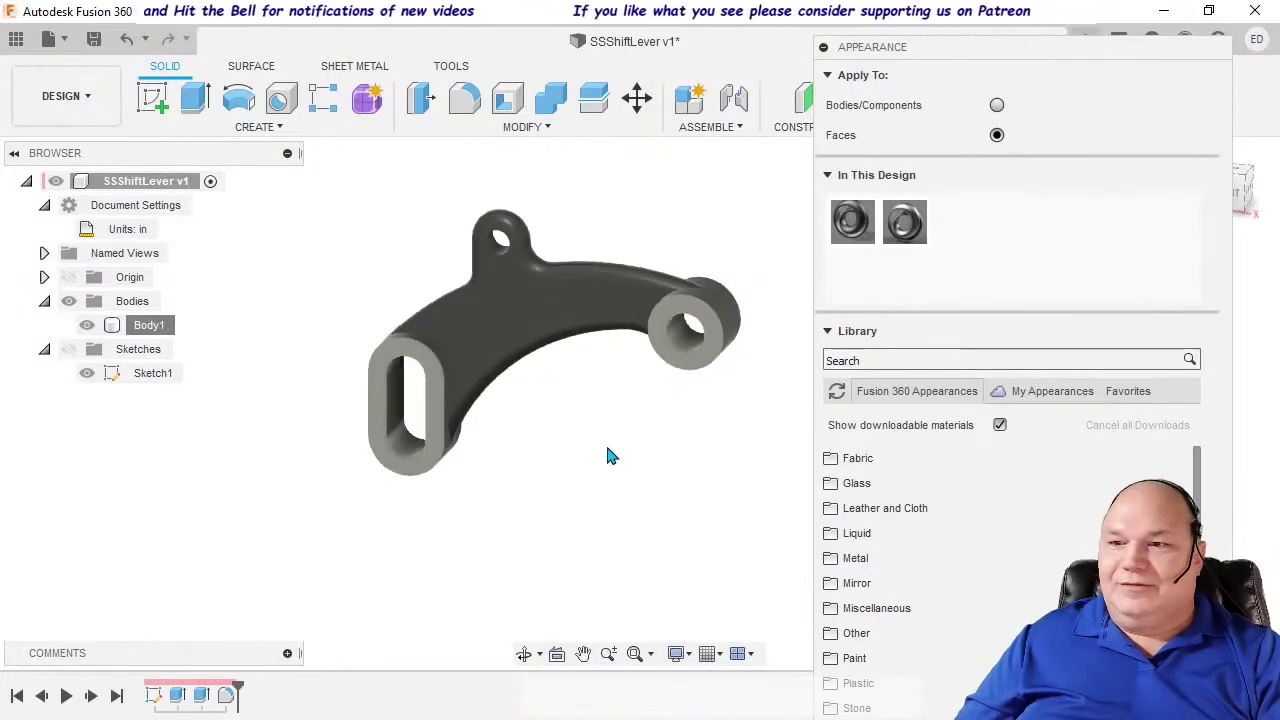
Step: Collapse the Appearance dialog, recentre the lever and switch to the Render workspace
click(823, 47)
middle_drag(803, 406, 860, 418)
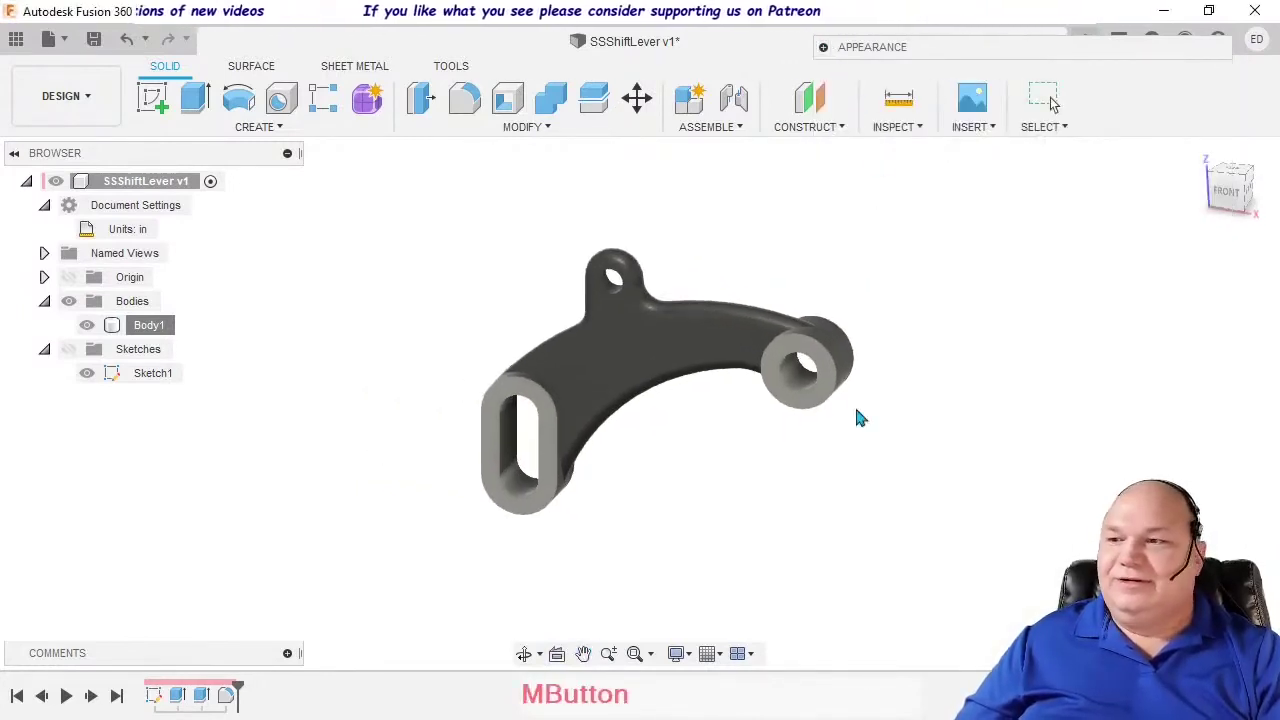
click(88, 95)
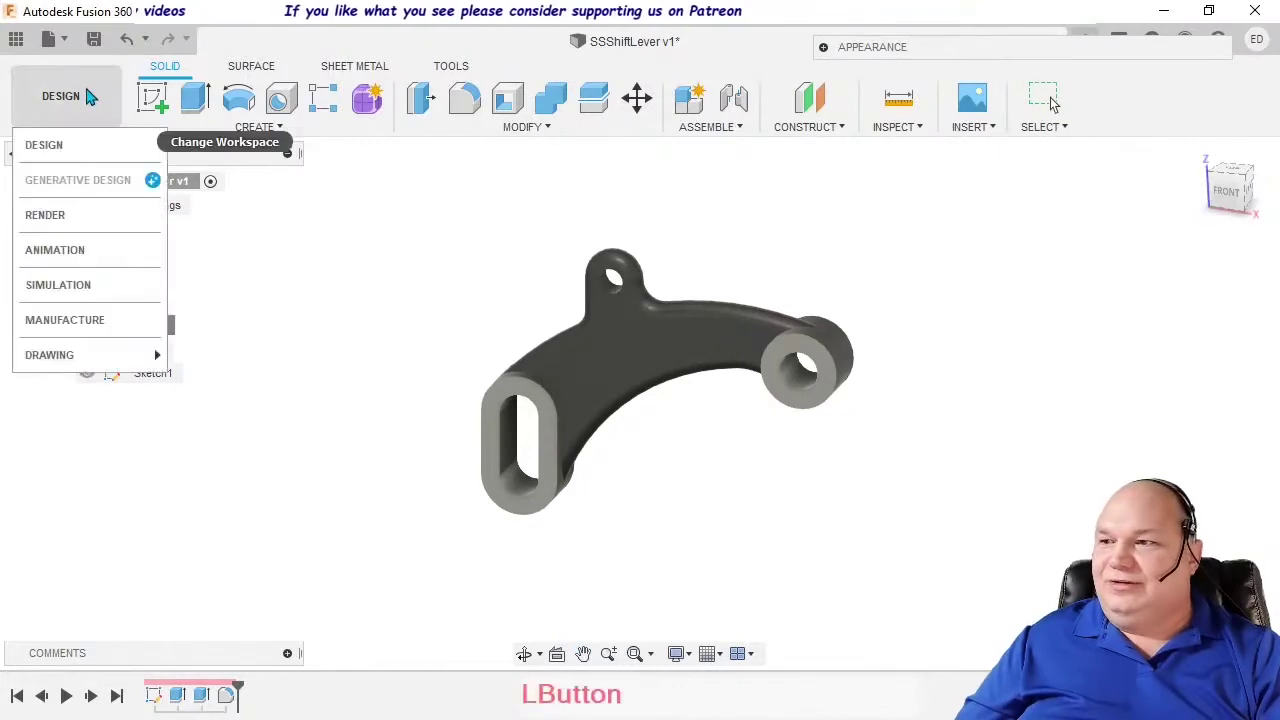
click(86, 217)
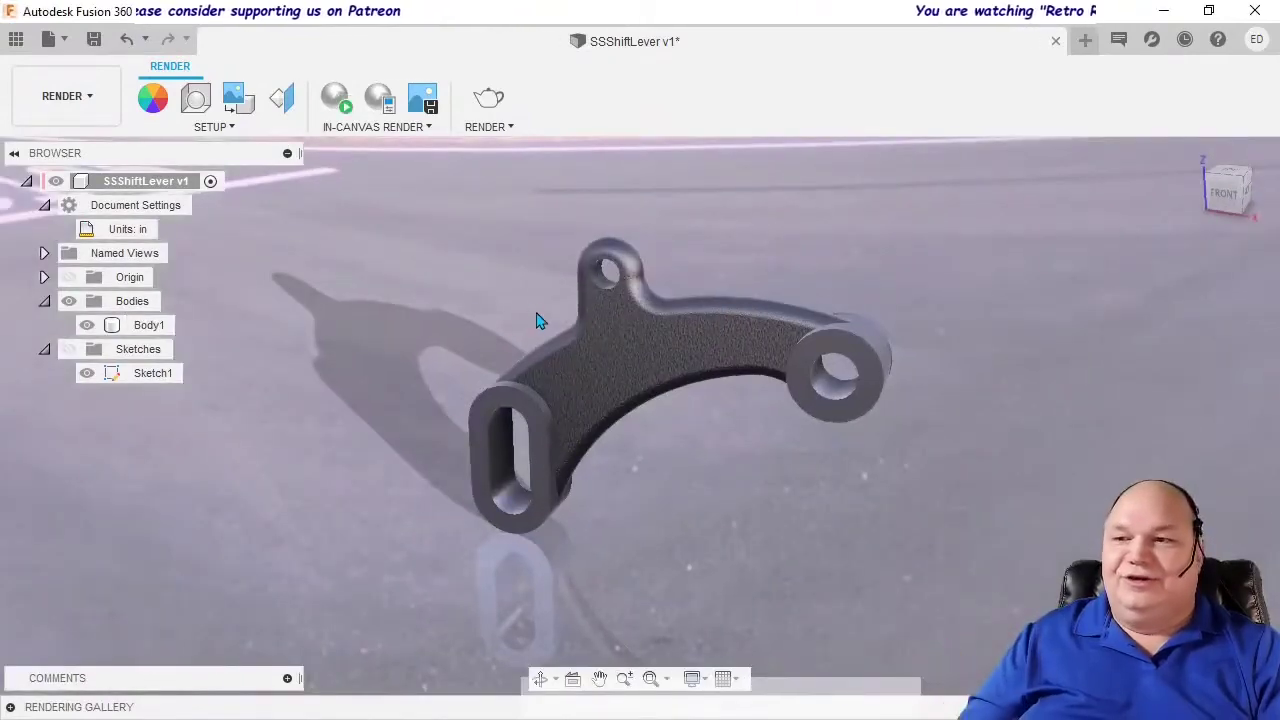
Step: Open the environment library in the scene settings and apply the Cool Light environment to the lever's scene
middle_drag(537, 320, 577, 186)
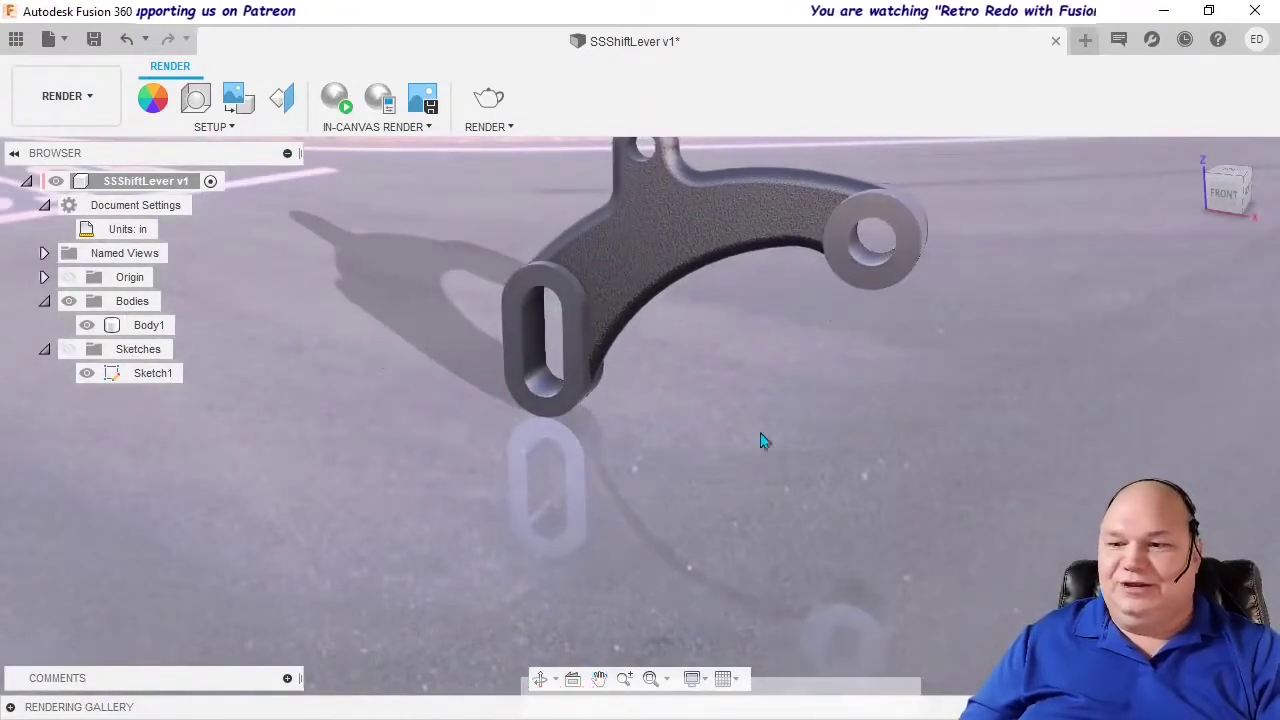
shift+middle_drag(757, 393, 685, 380)
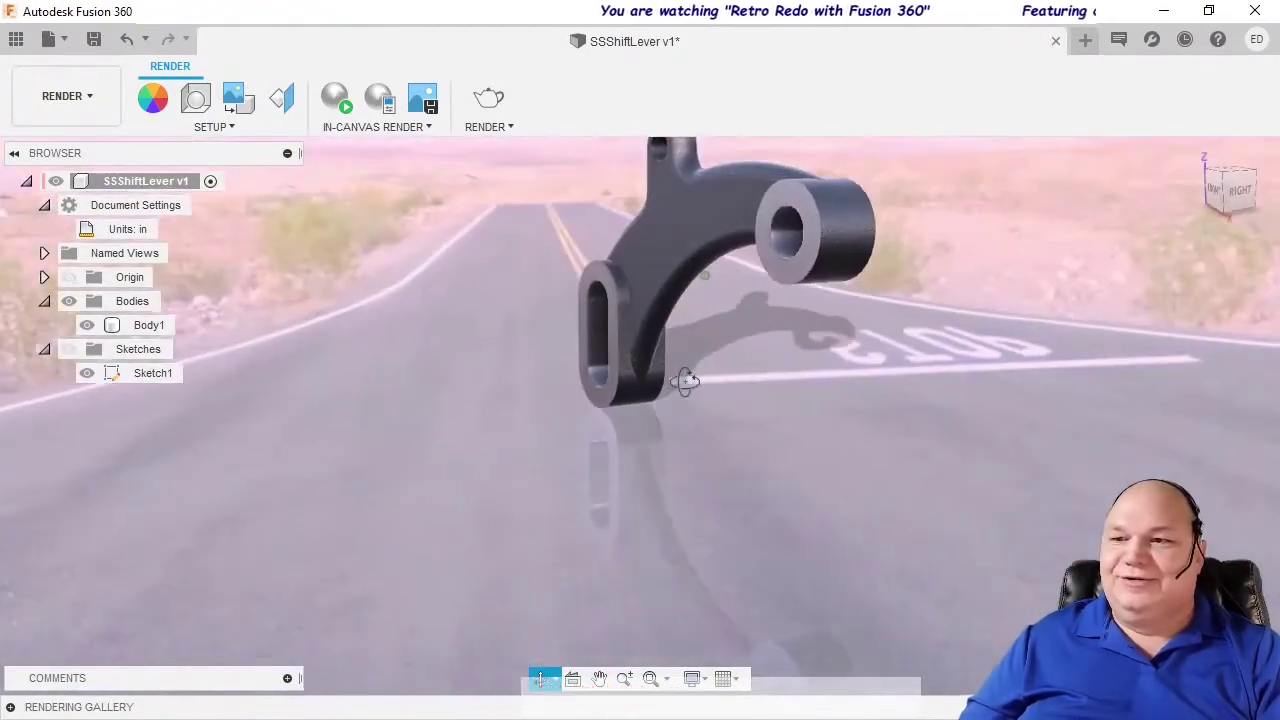
scroll(690, 391, down, 3)
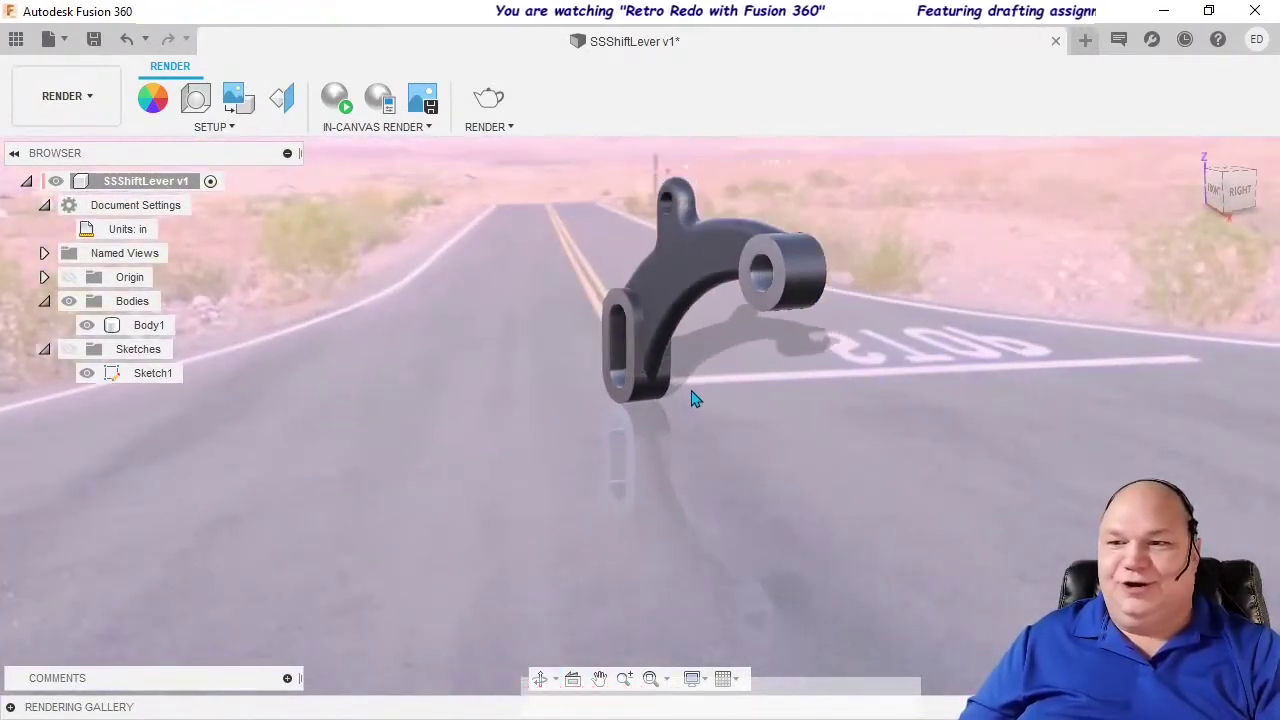
shift+middle_drag(698, 418, 755, 404)
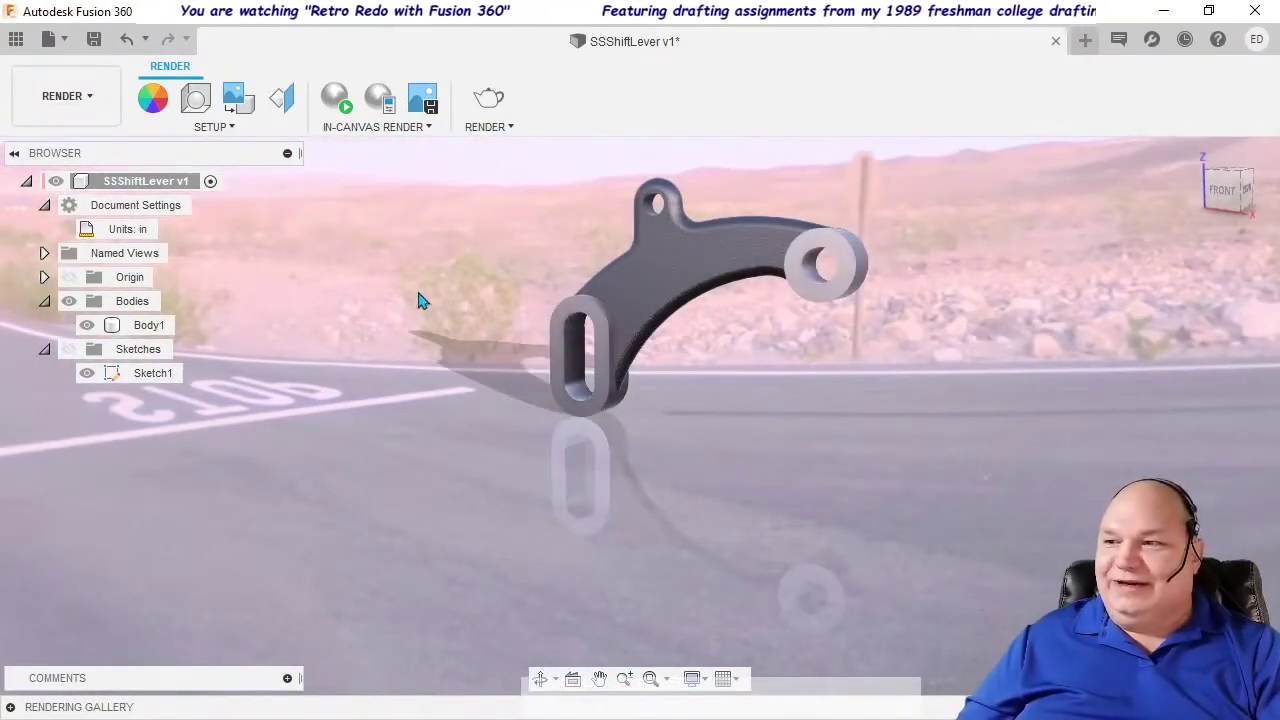
click(196, 97)
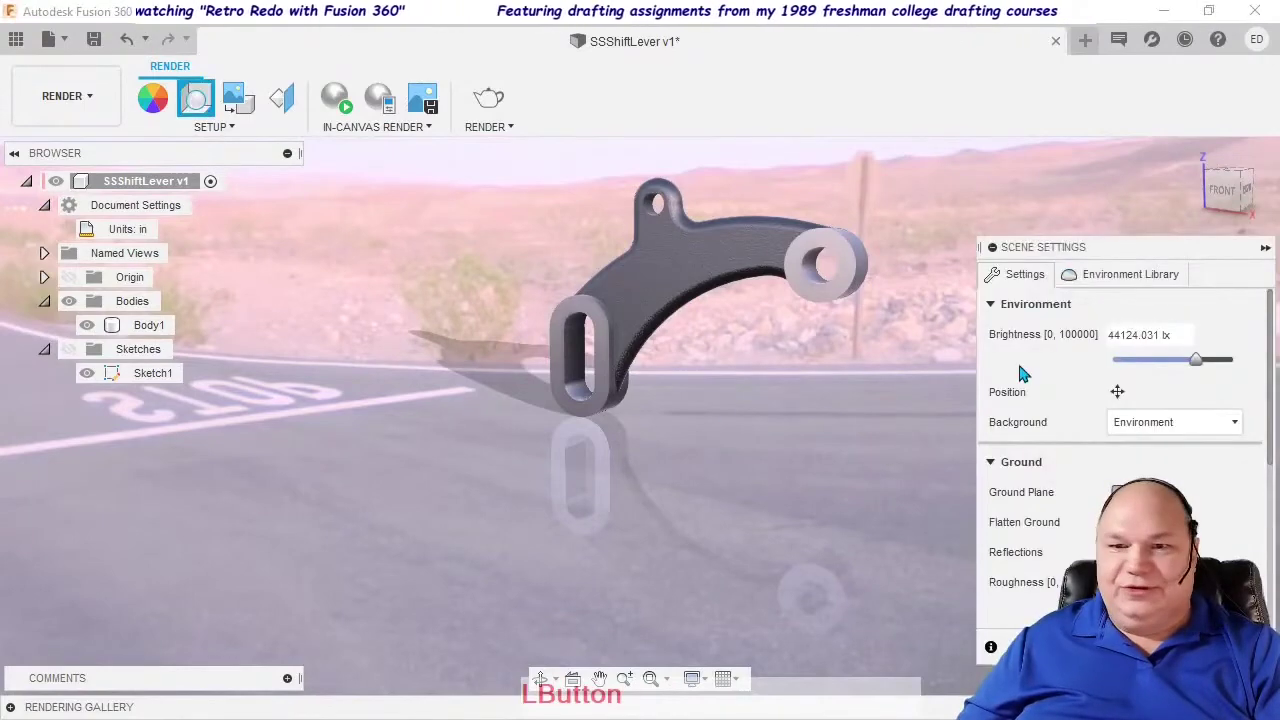
click(1115, 276)
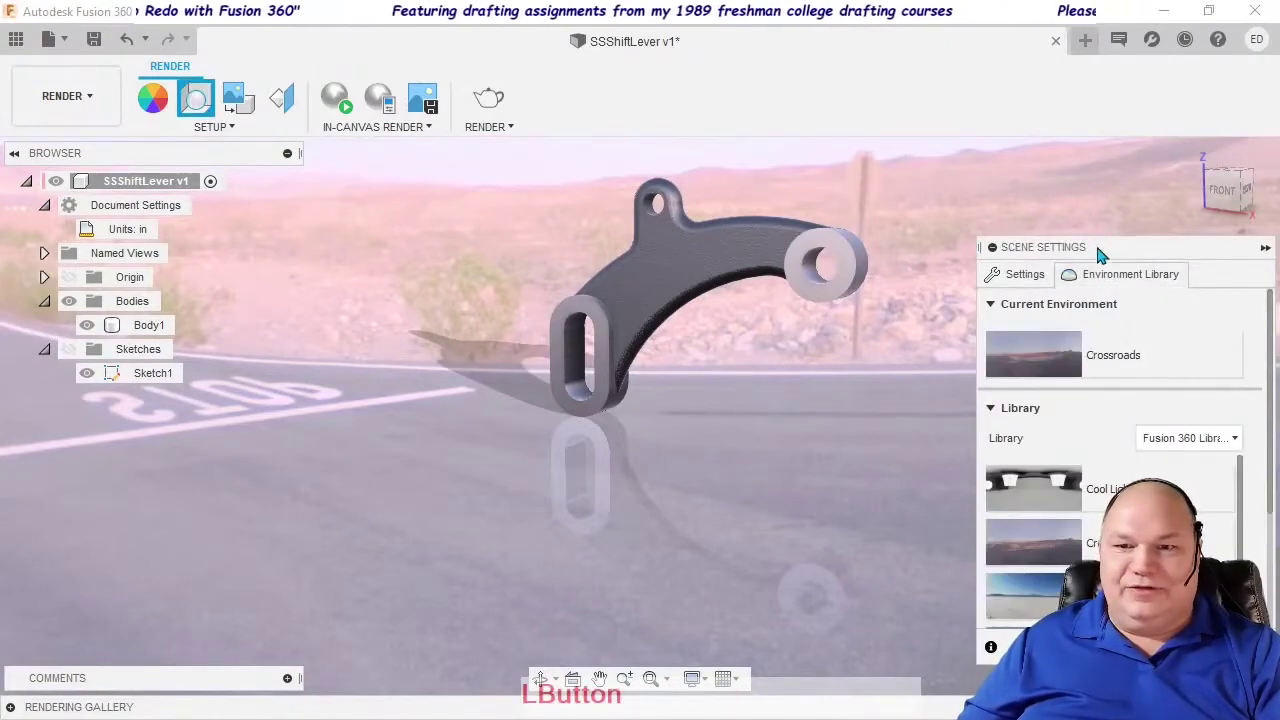
drag(1100, 254, 1046, 137)
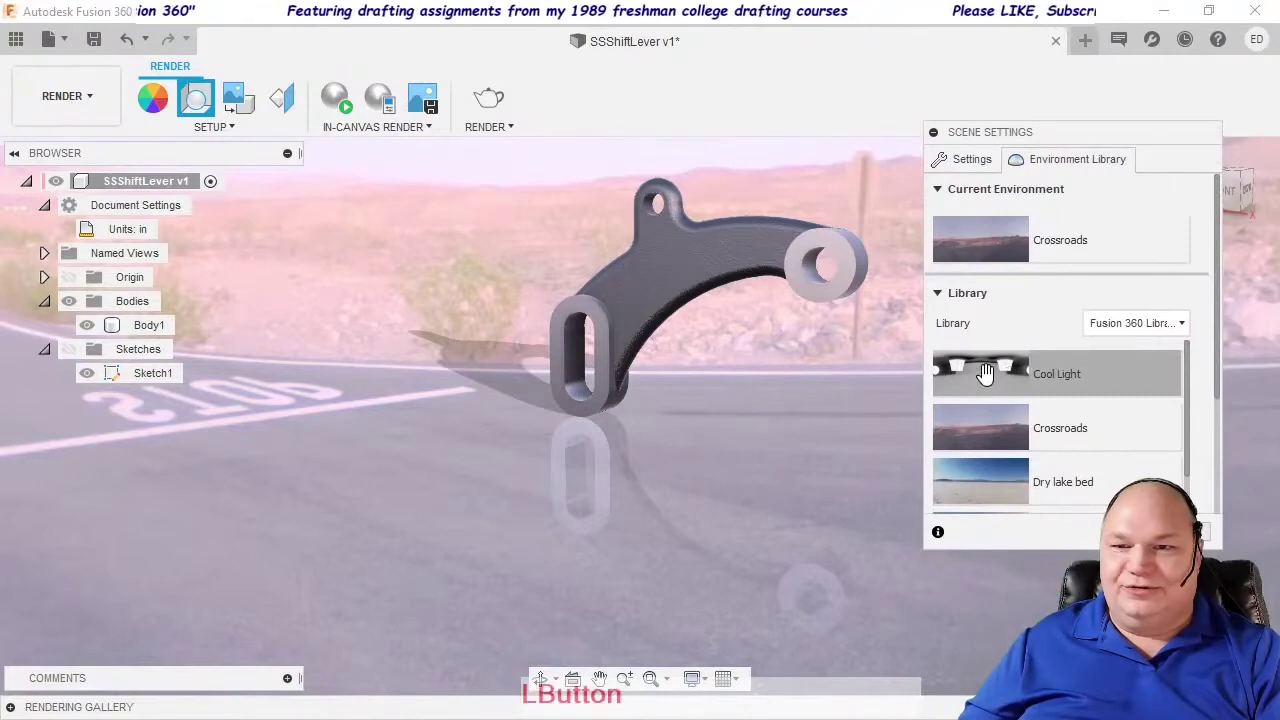
drag(909, 391, 769, 558)
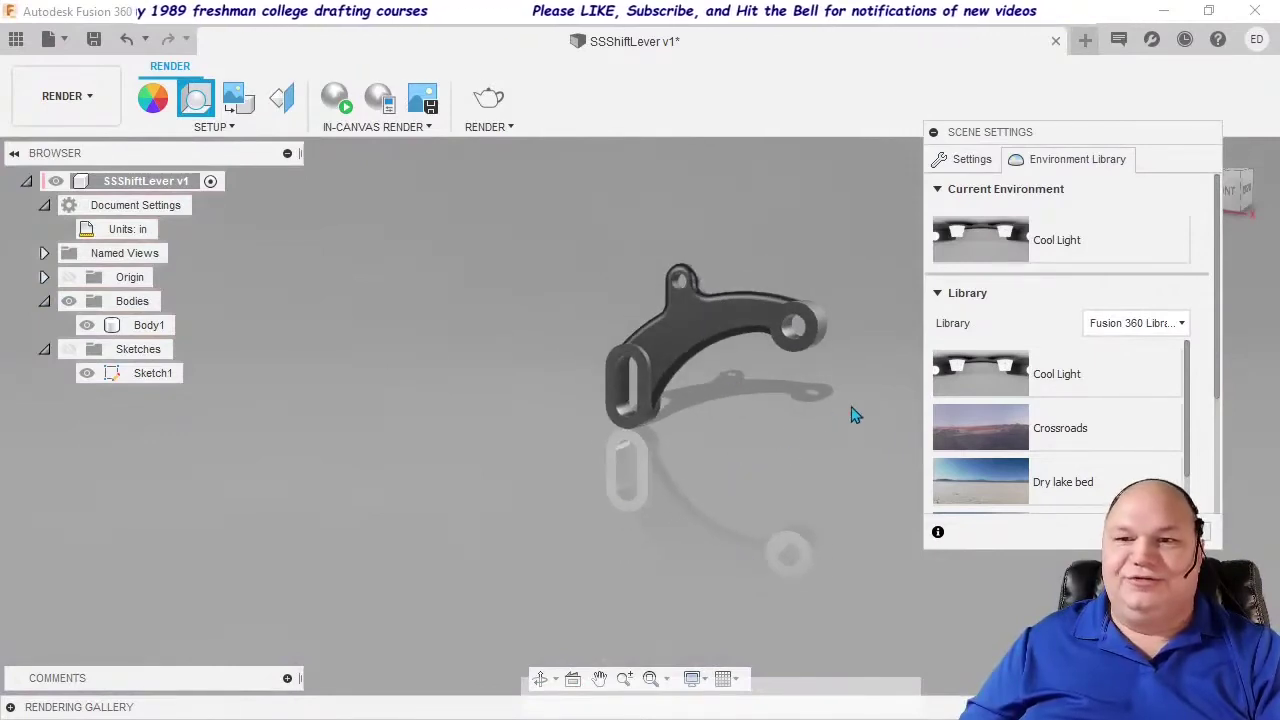
Step: Replace the scene environment with Snow Field, turn the lever towards its front and close the scene settings
scroll(1015, 390, down, 3)
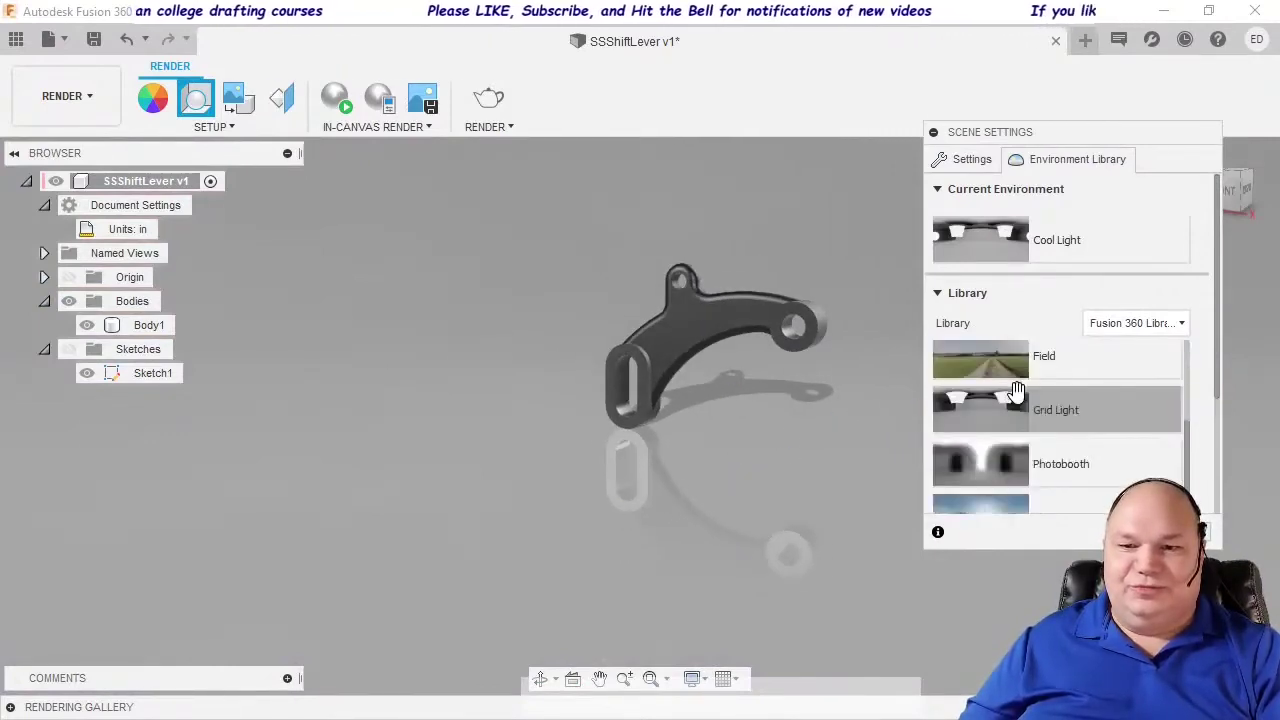
scroll(1015, 392, down, 6)
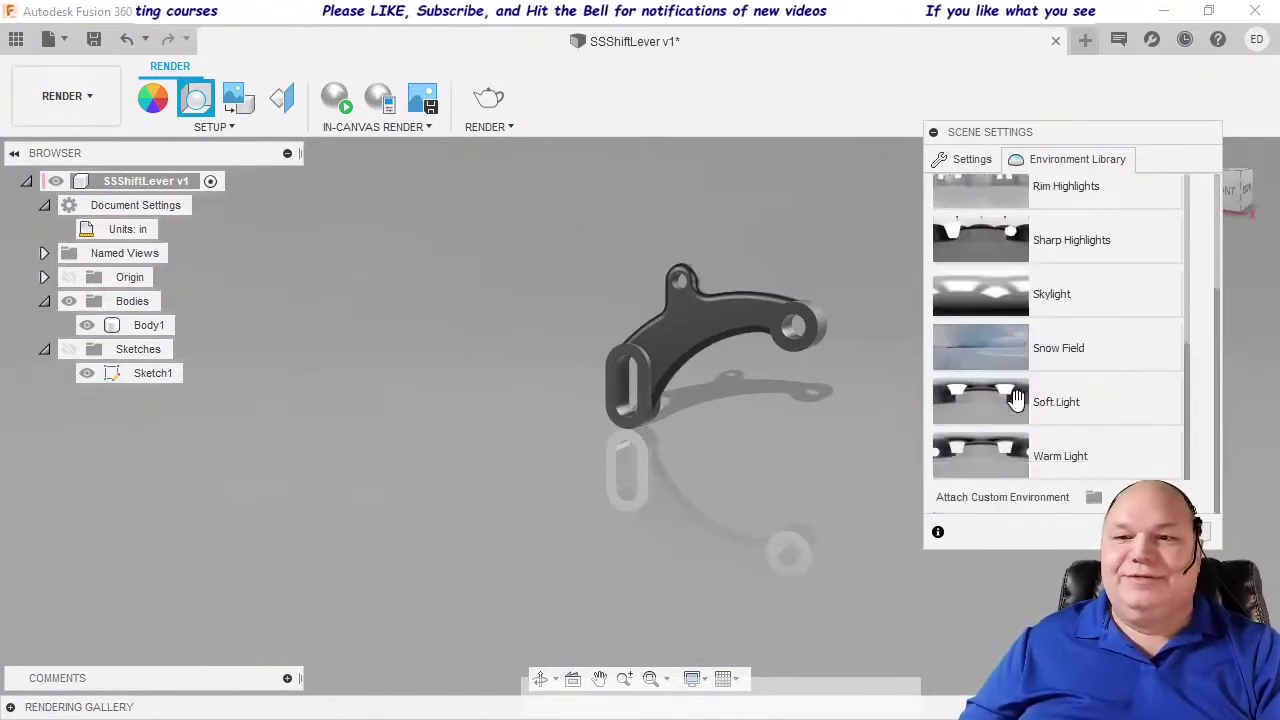
drag(1000, 360, 731, 528)
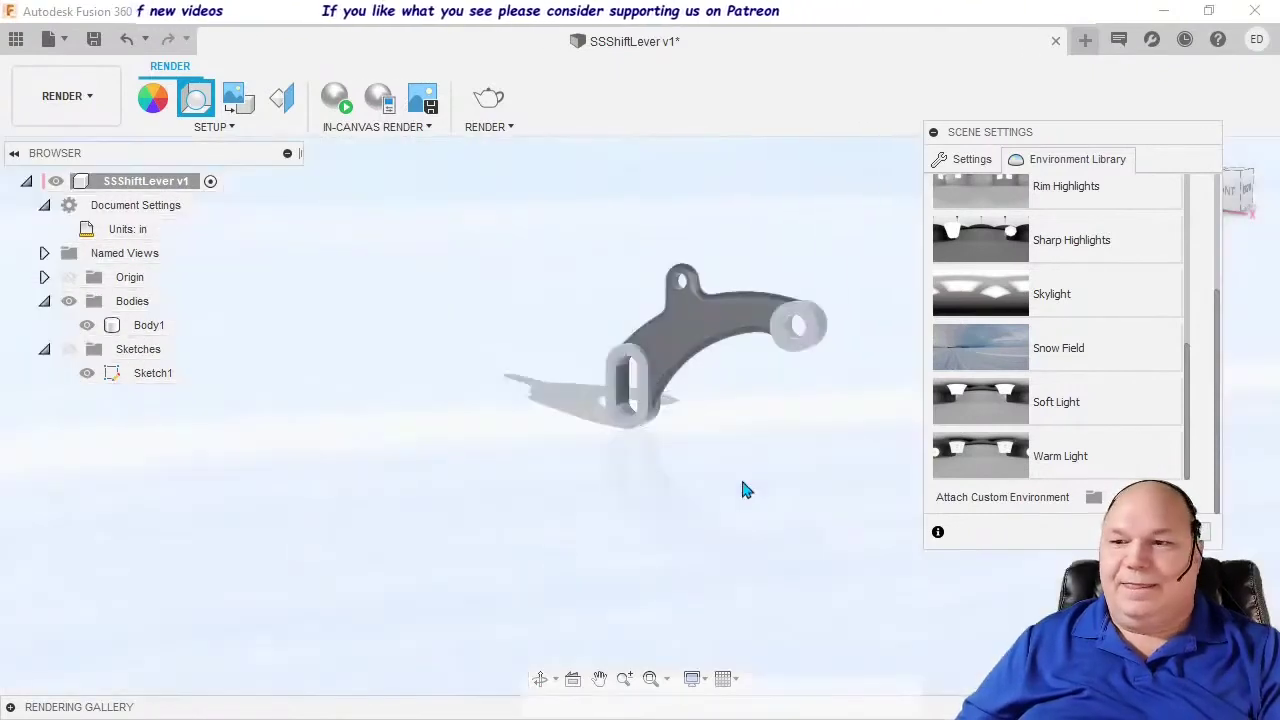
shift+middle_drag(743, 485, 773, 487)
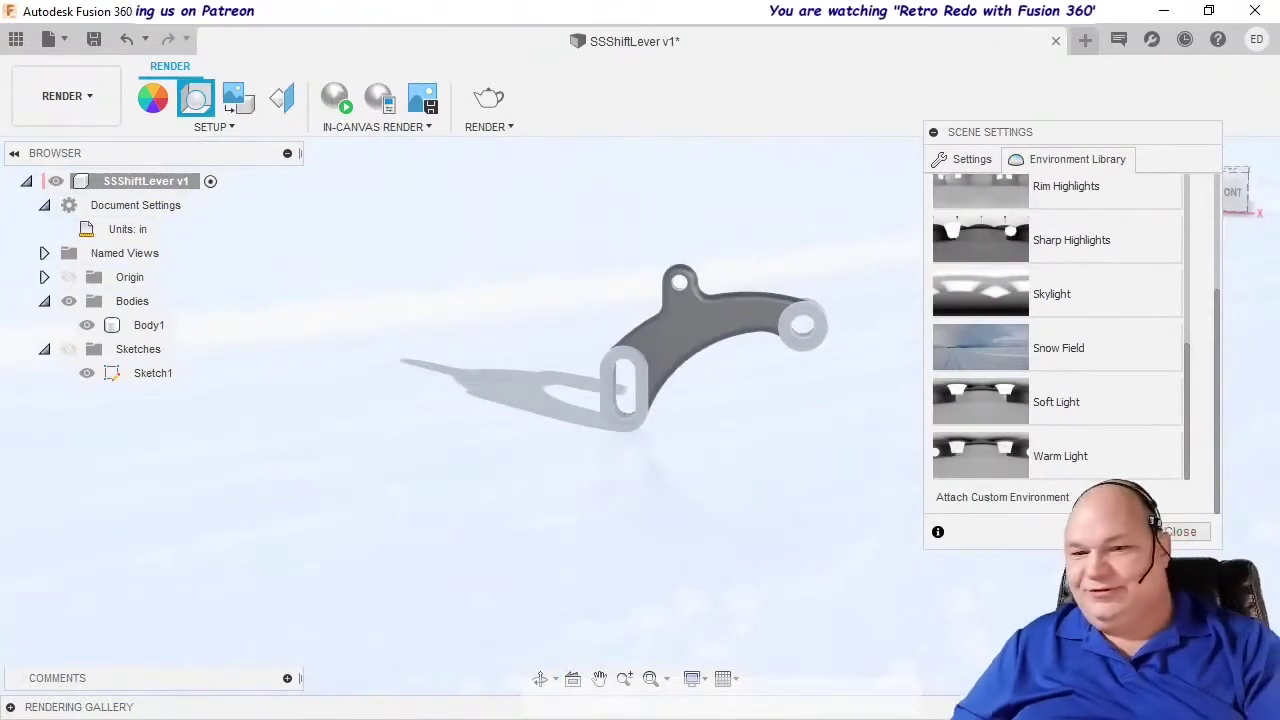
click(1180, 531)
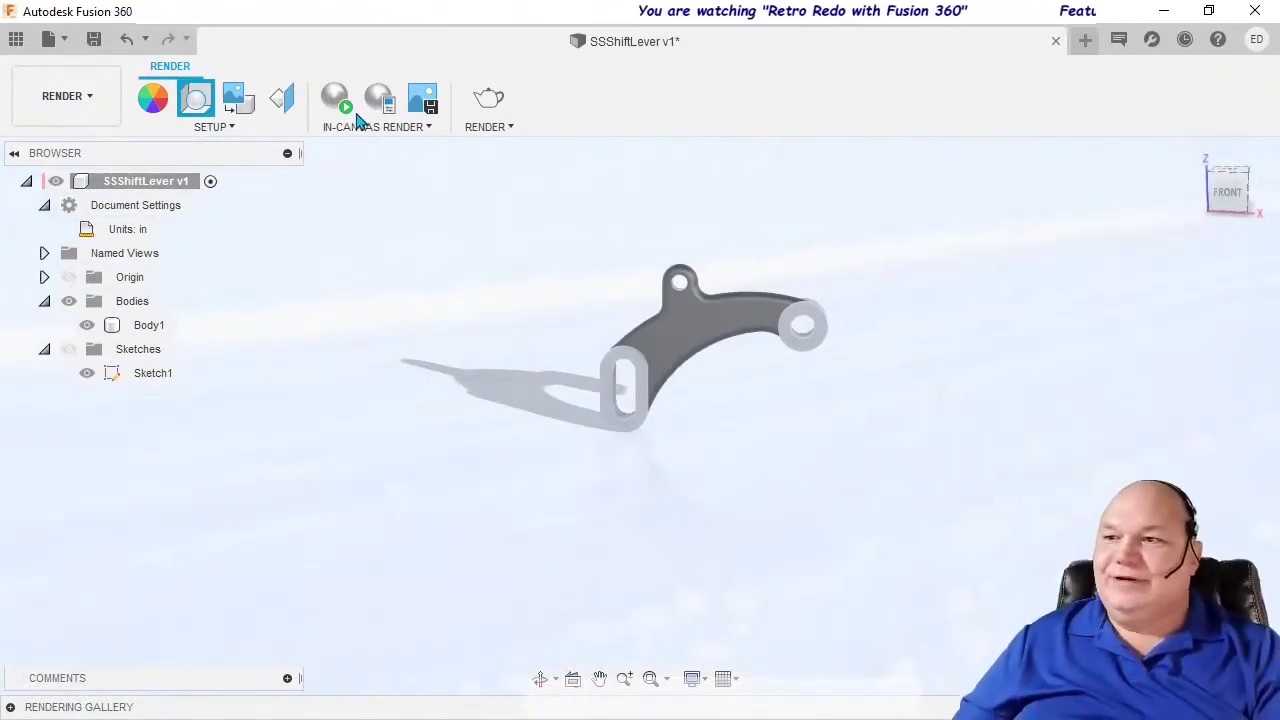
Step: Enlarge and centre the lever, run an in-canvas render of it in the snow scene and stop it
click(646, 326)
scroll(646, 326, up, 3)
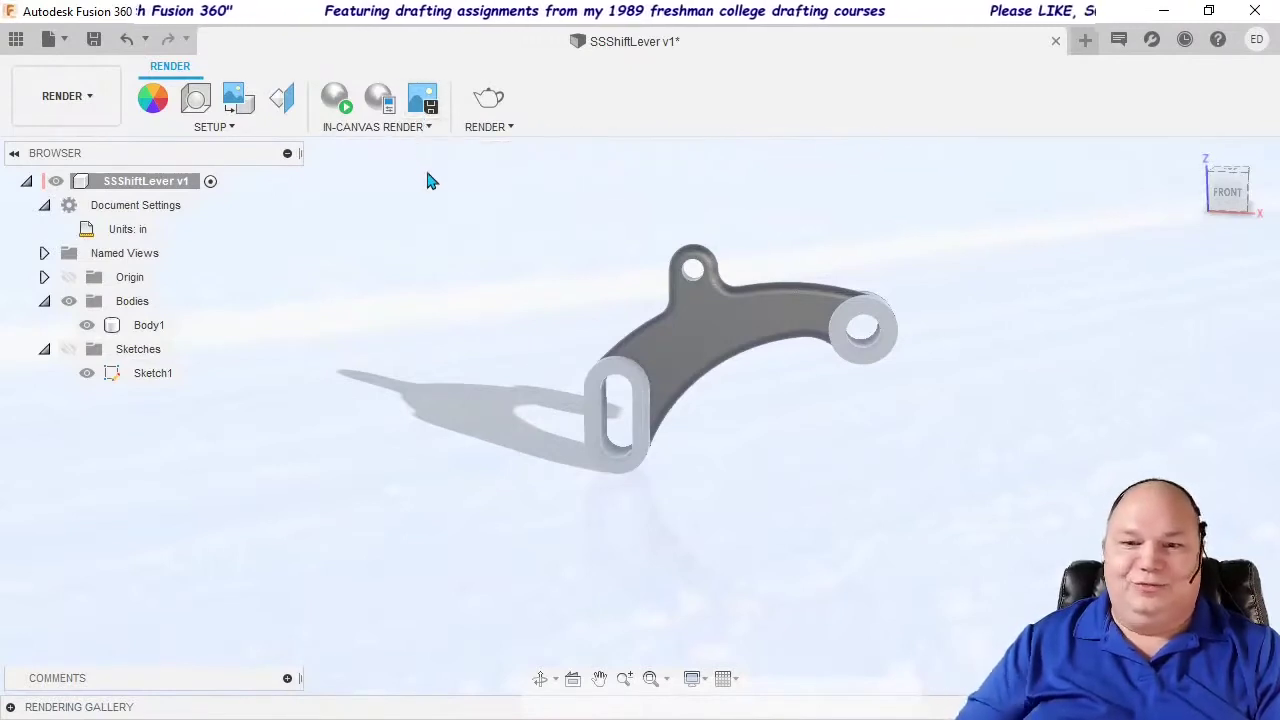
scroll(451, 286, up, 2)
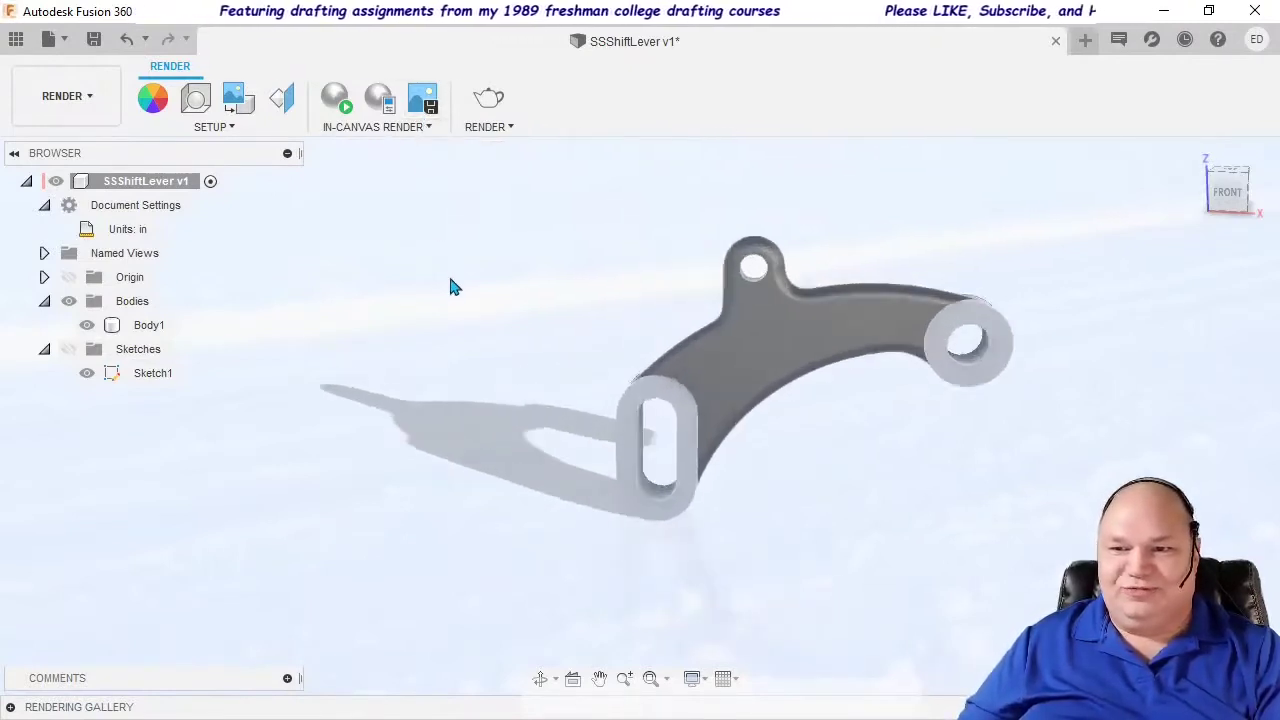
middle_drag(598, 304, 476, 315)
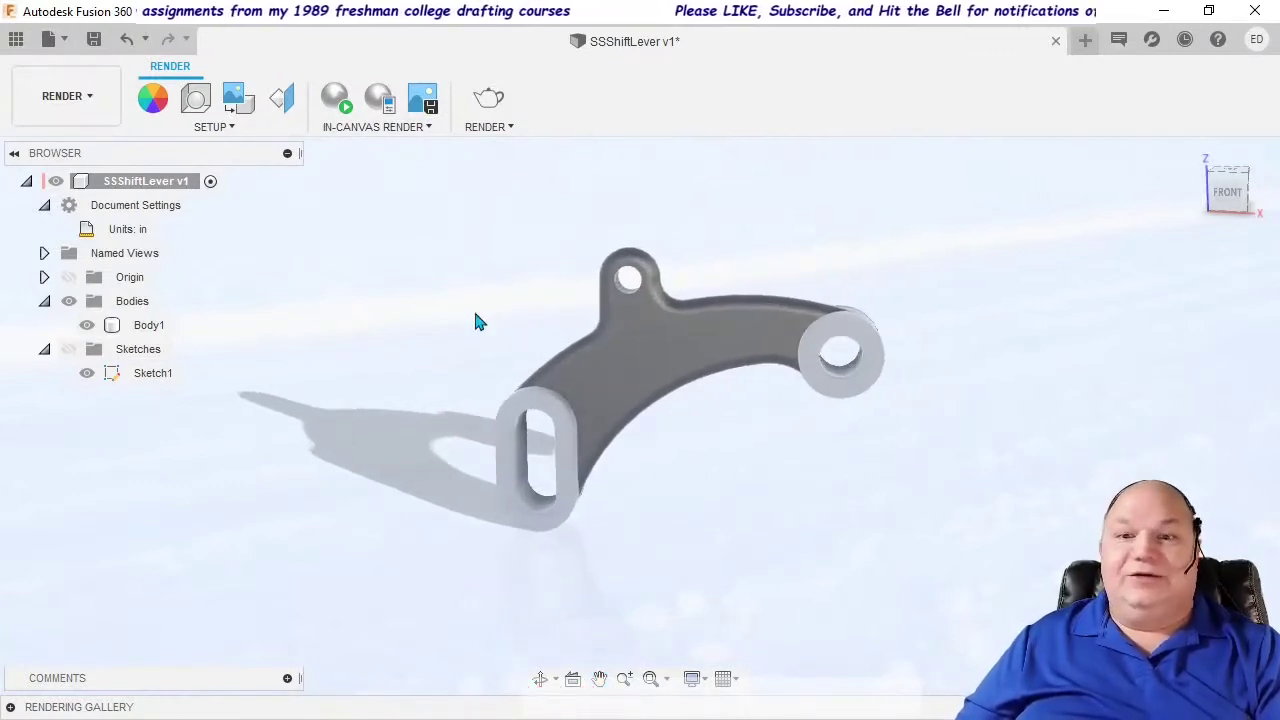
scroll(476, 322, up, 1)
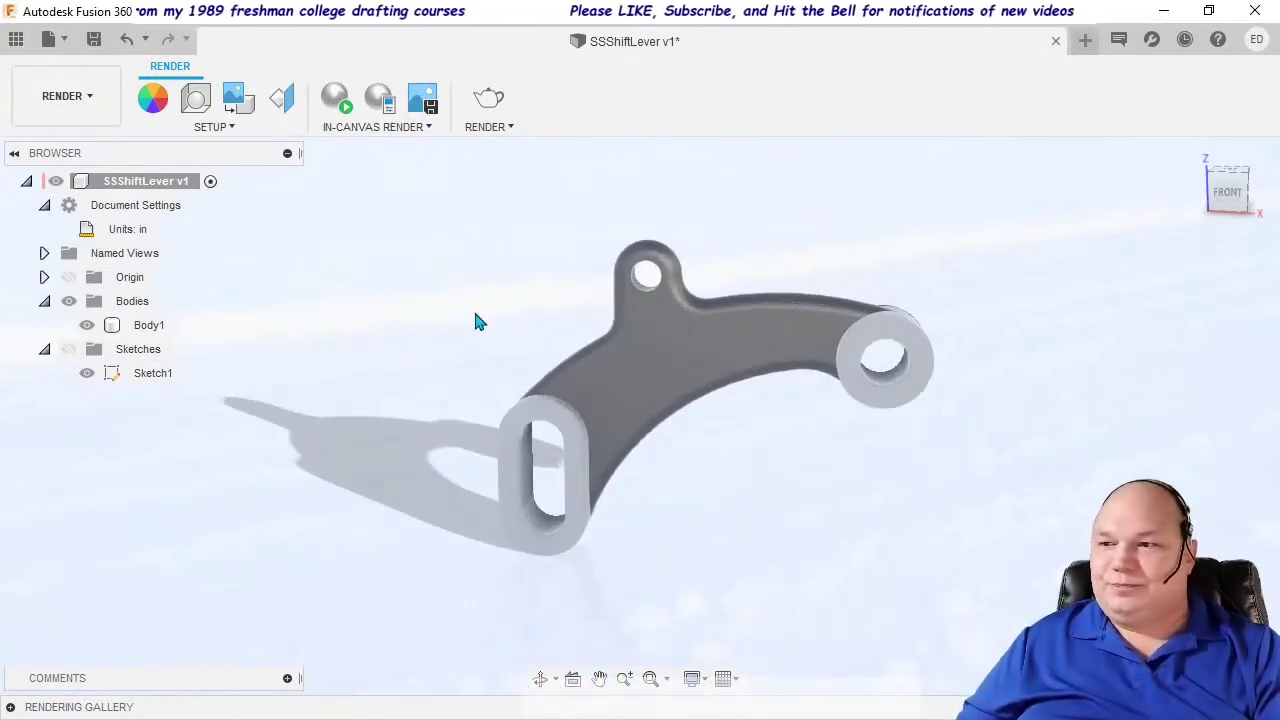
click(340, 110)
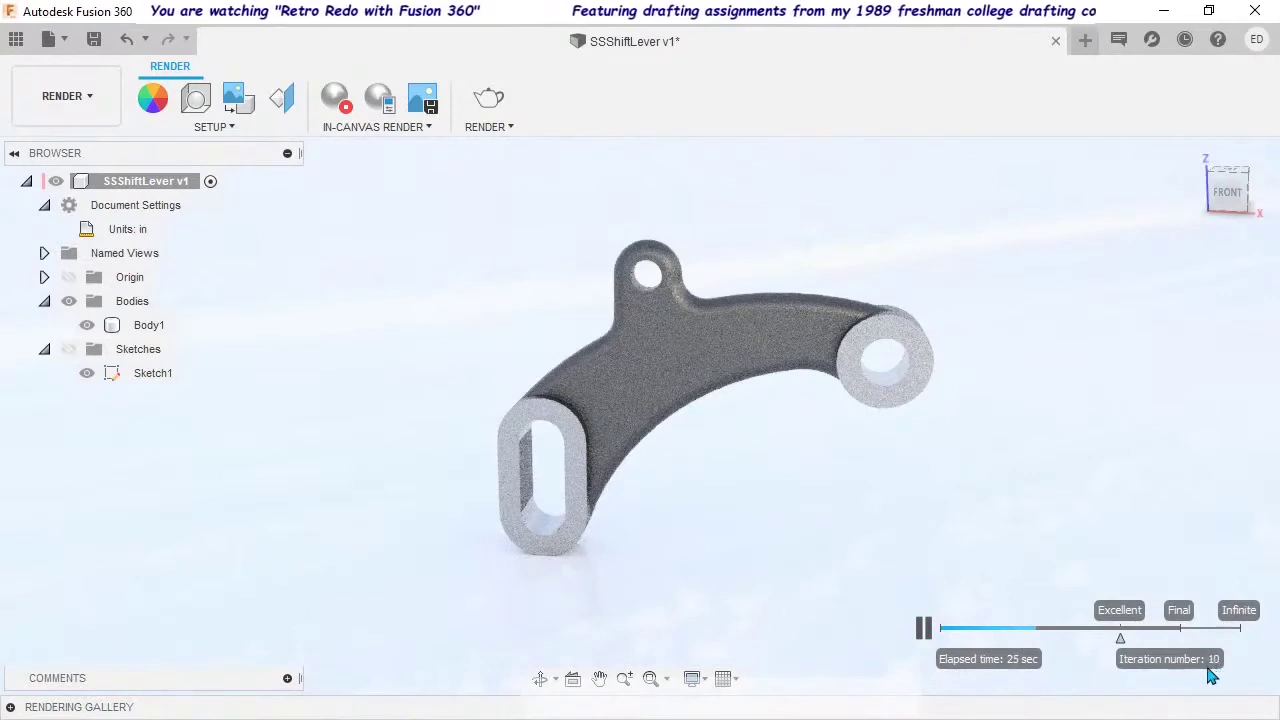
click(347, 117)
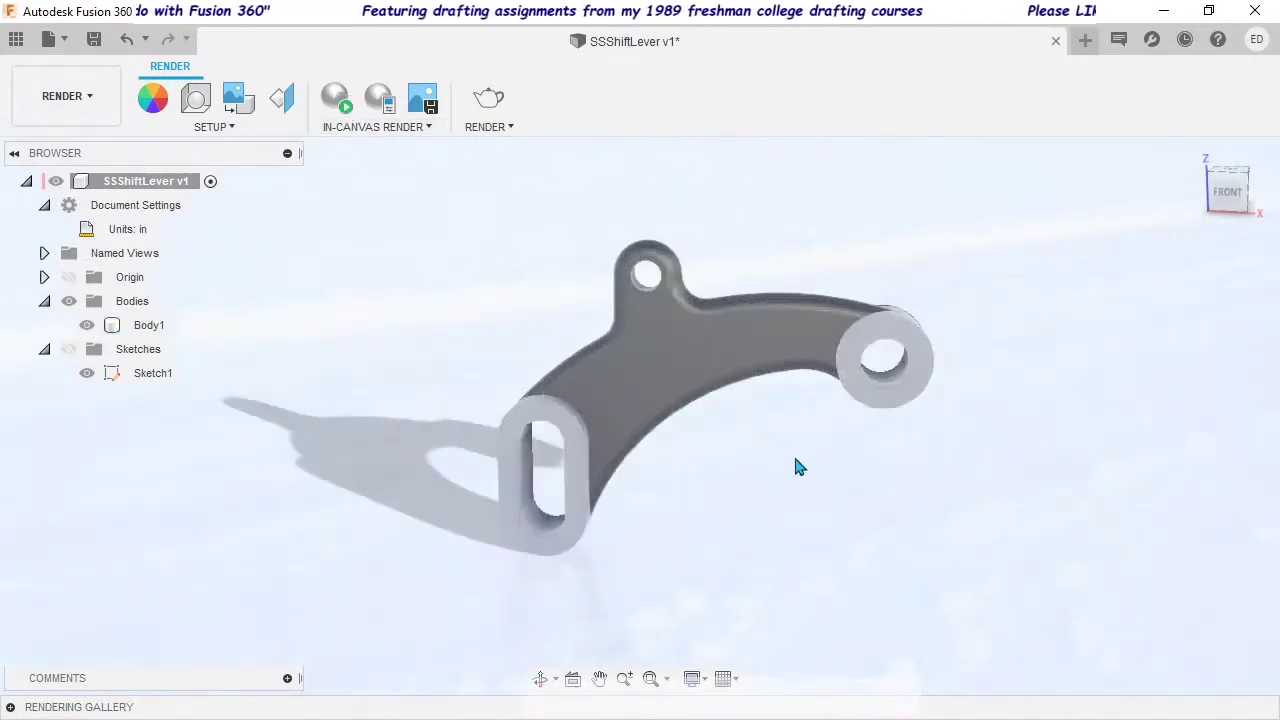
Step: Turn the lever to show its front and right side and render it with the Local Renderer at Standard quality
shift+middle_drag(793, 453, 706, 457)
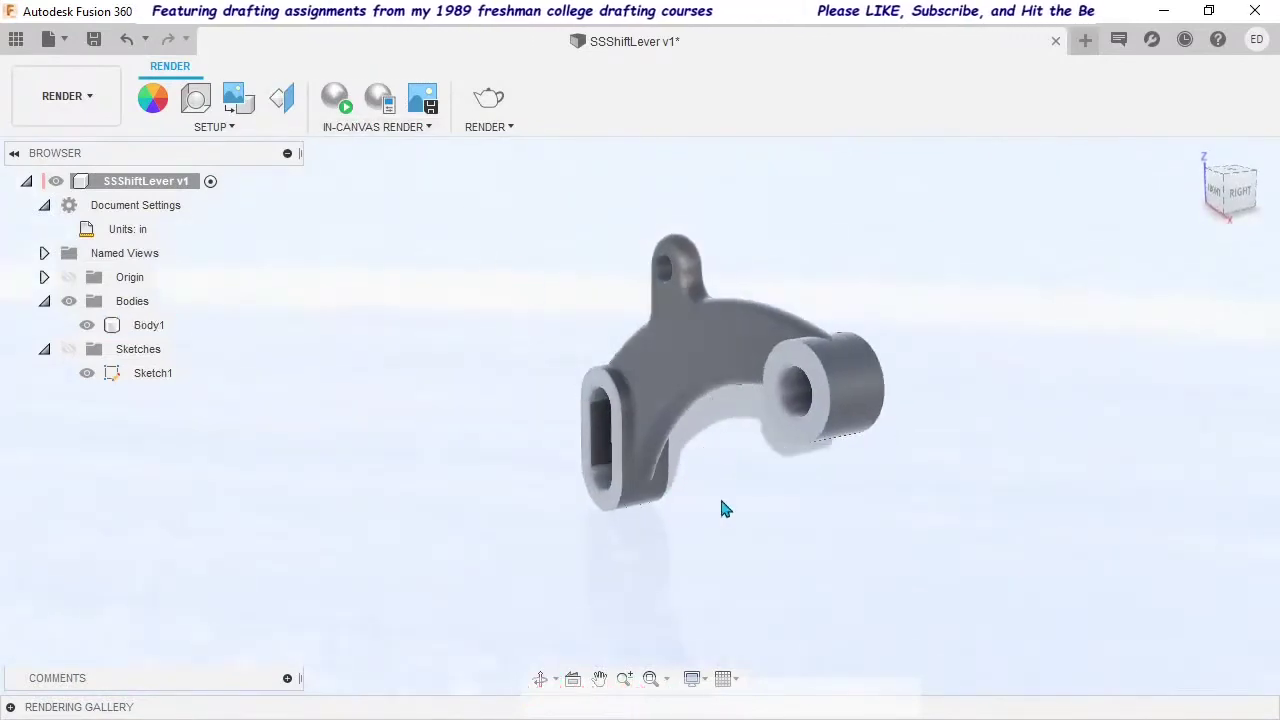
shift+middle_drag(762, 561, 813, 564)
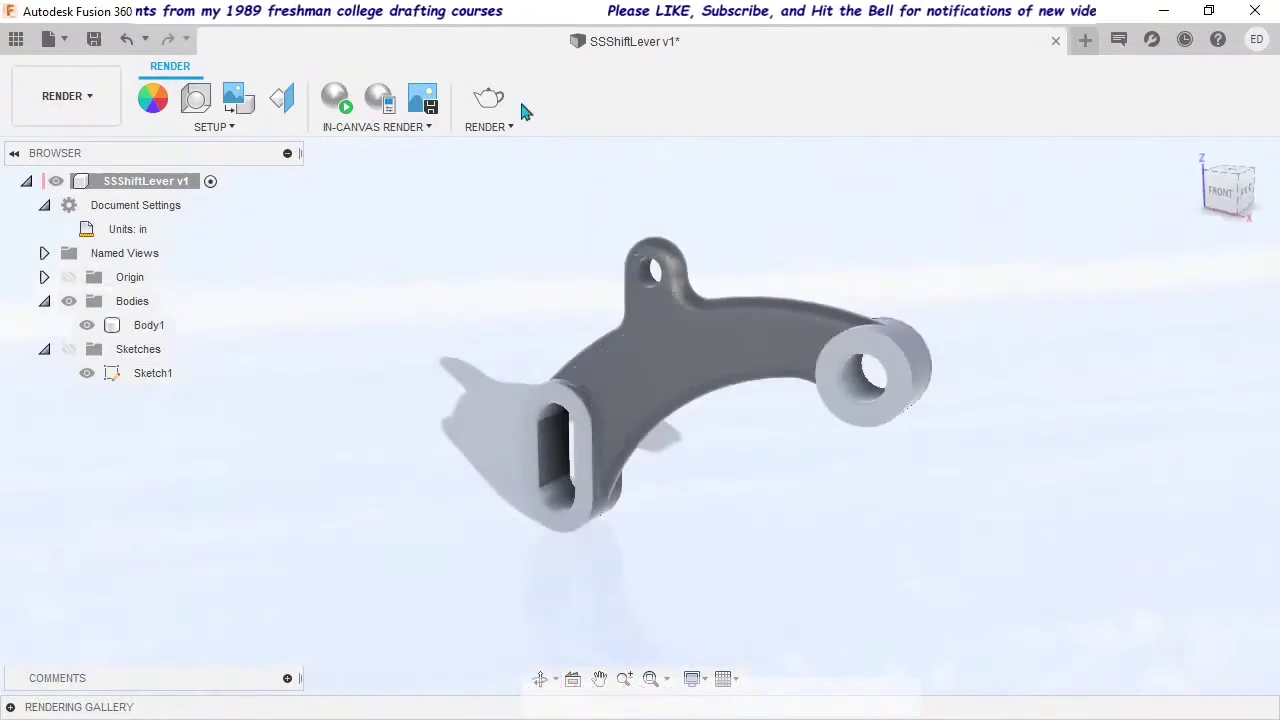
click(507, 128)
click(490, 148)
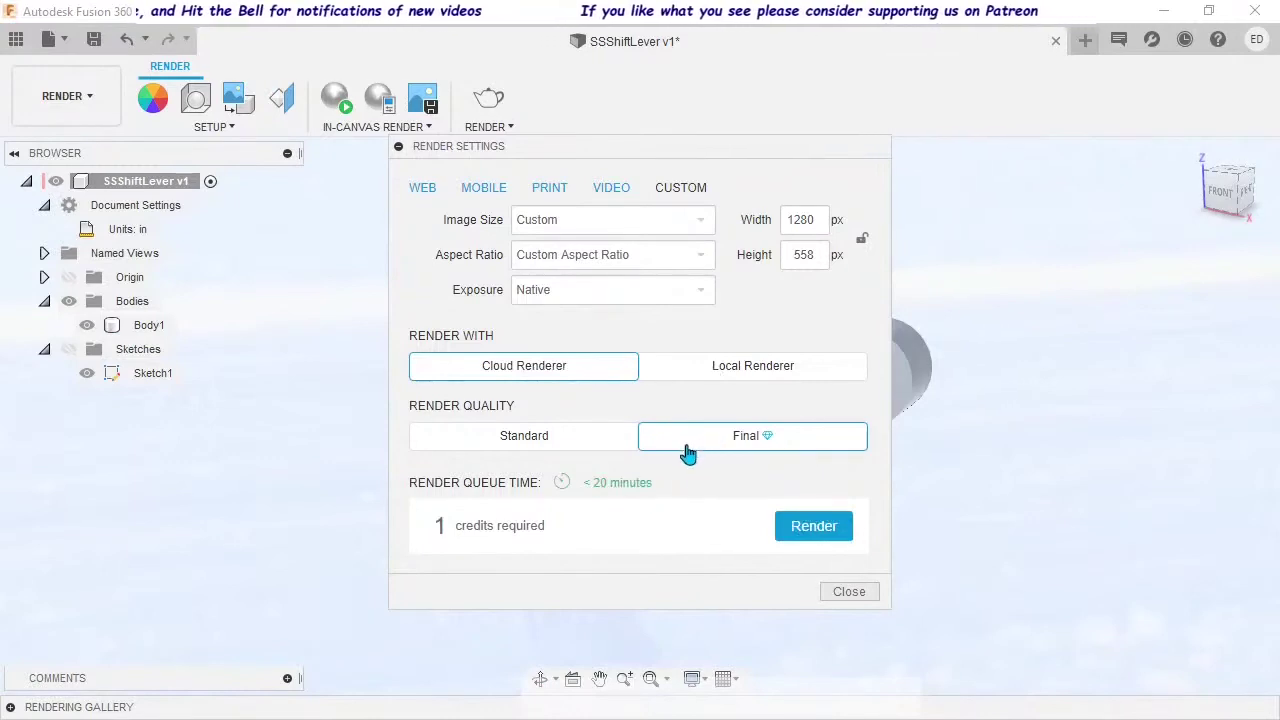
click(533, 448)
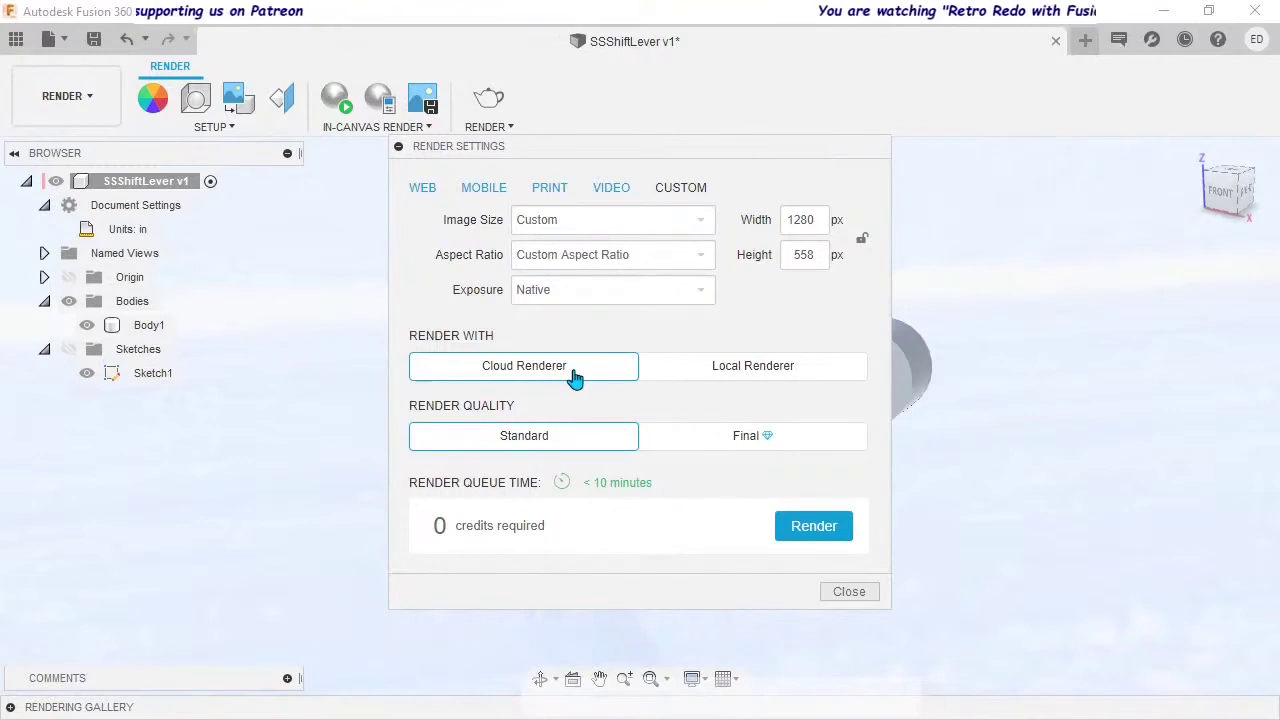
click(708, 379)
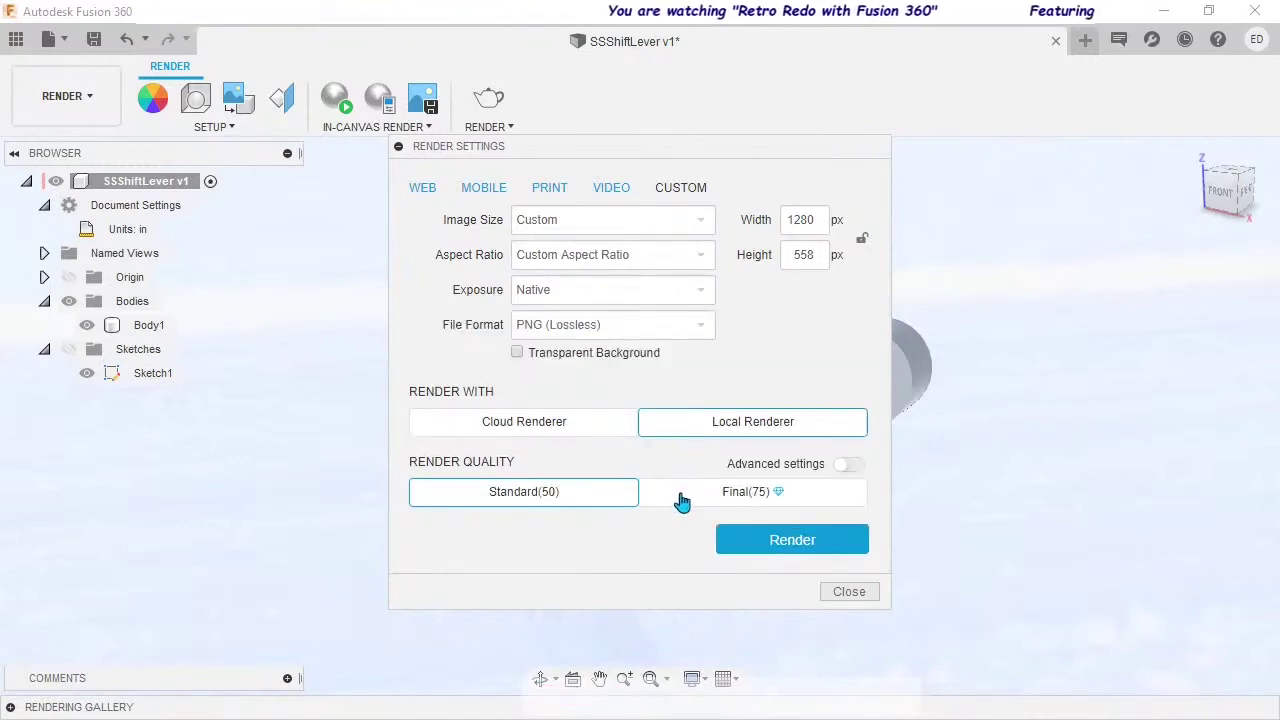
click(795, 548)
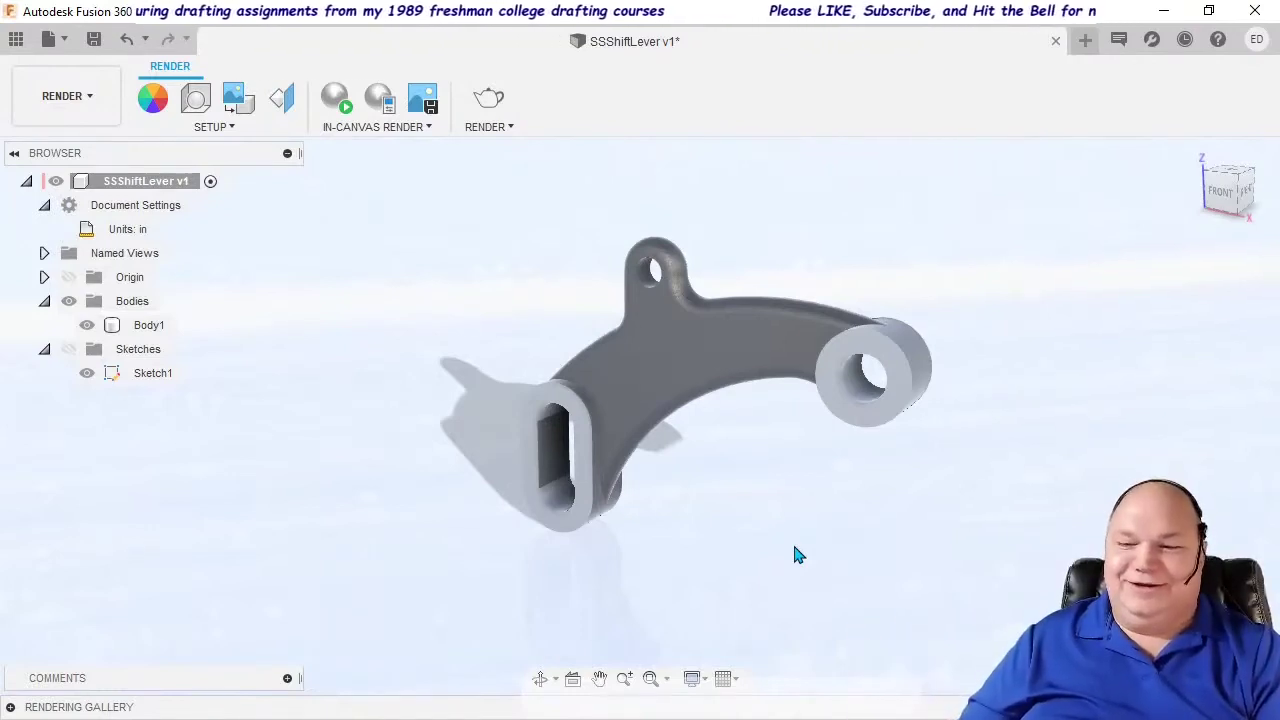
Step: Expand the rendering gallery and open the lever's finished render for viewing
click(10, 707)
mouse_move(237, 661)
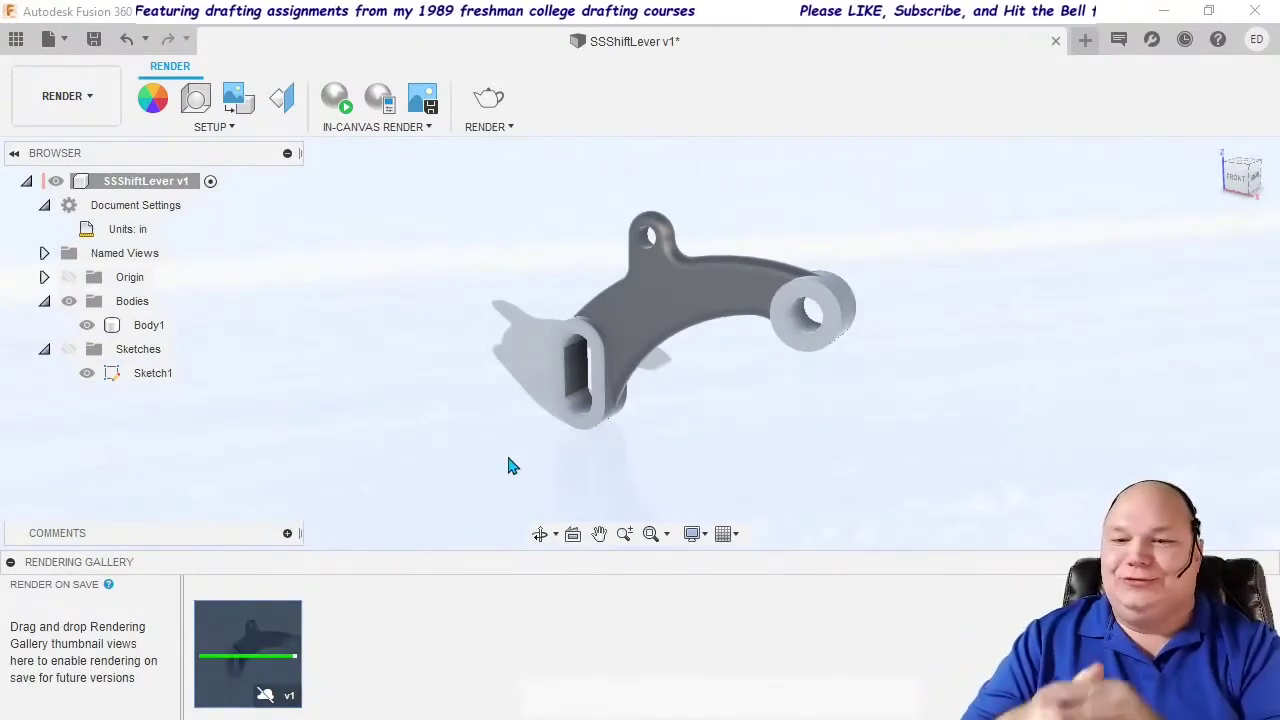
click(247, 655)
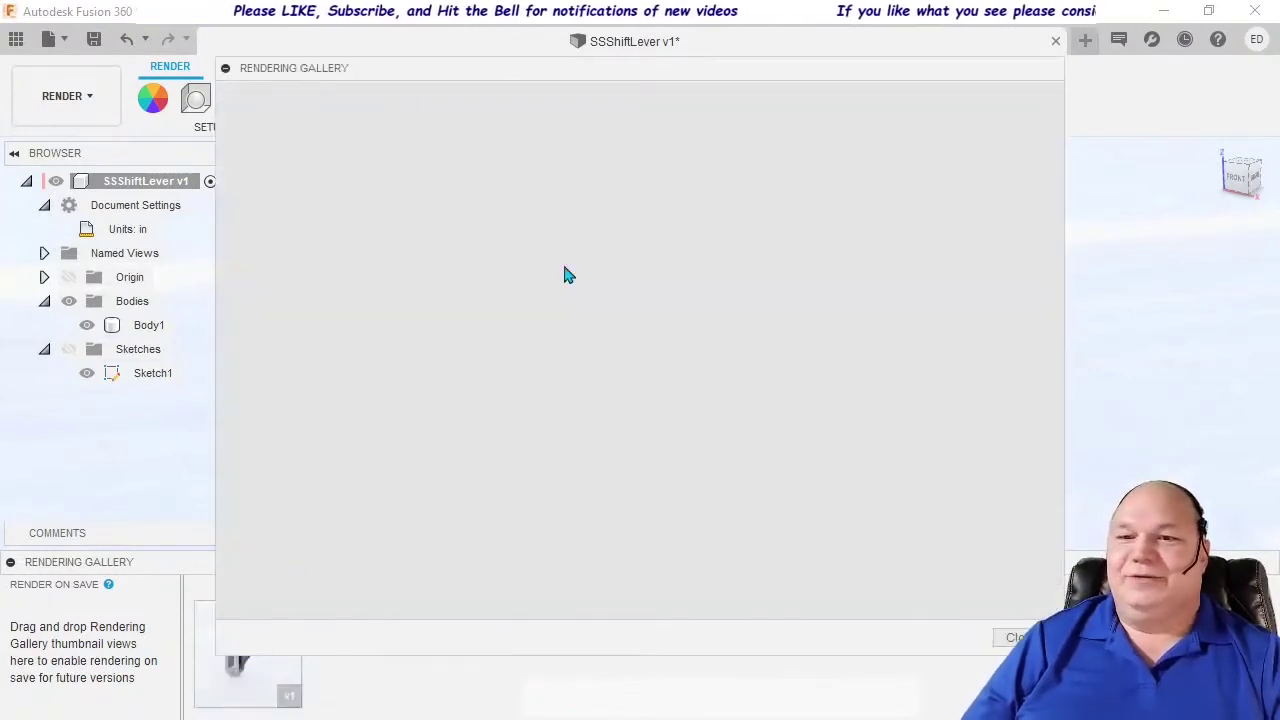